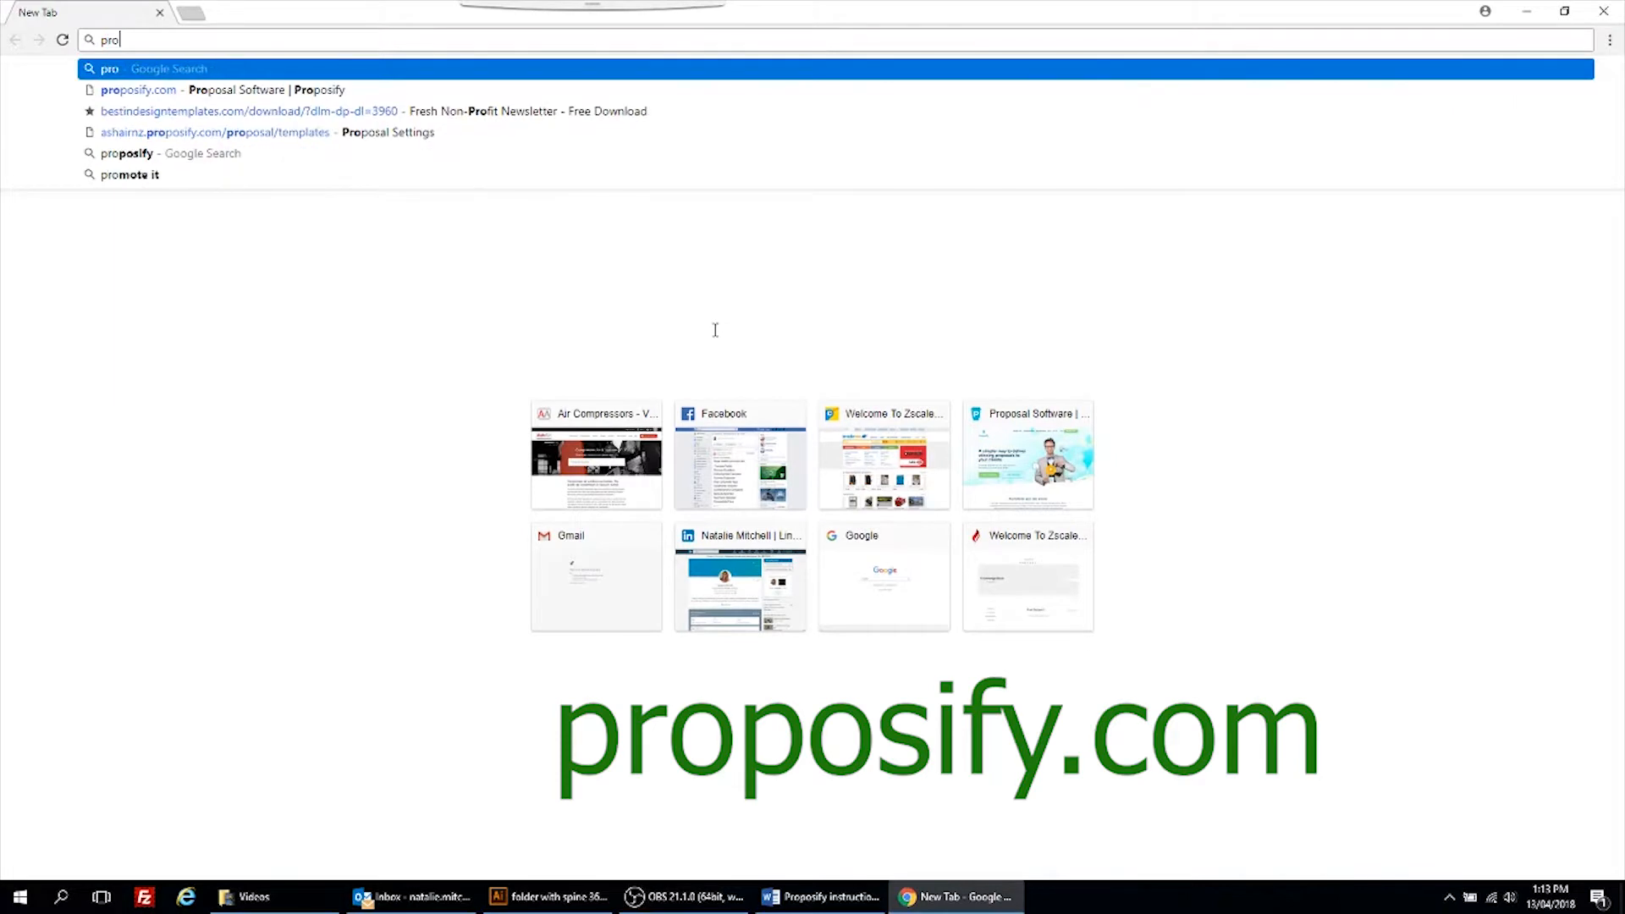
Step: Search the web for proposify, open the Proposify website and log in with the saved credentials
key(Down)
key(Return)
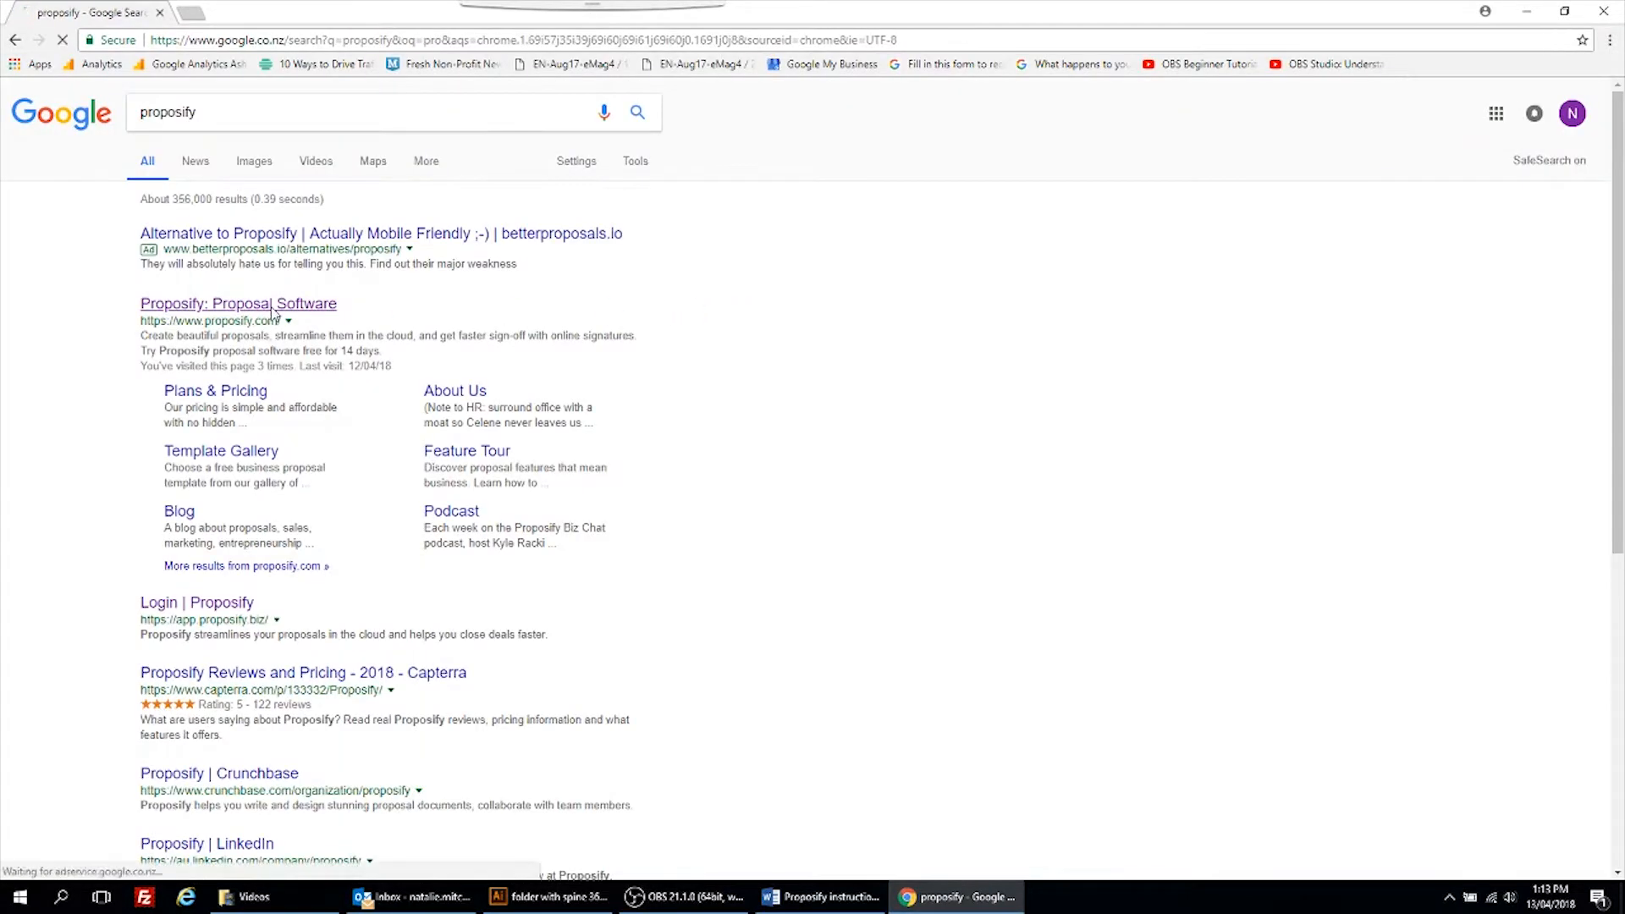
click(273, 306)
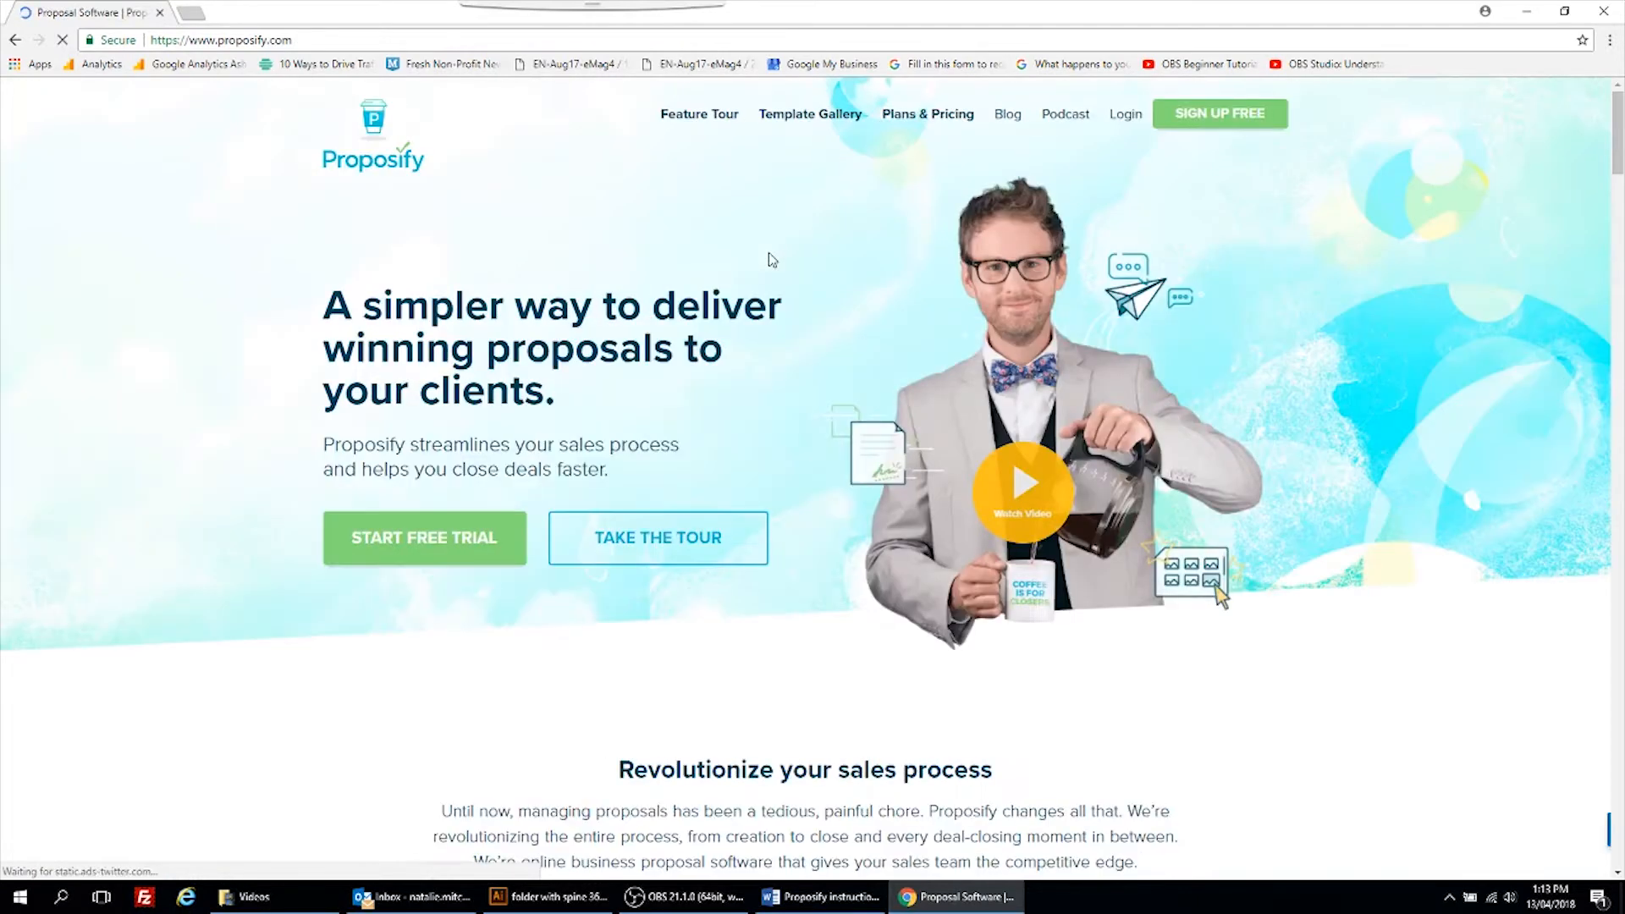
click(1124, 121)
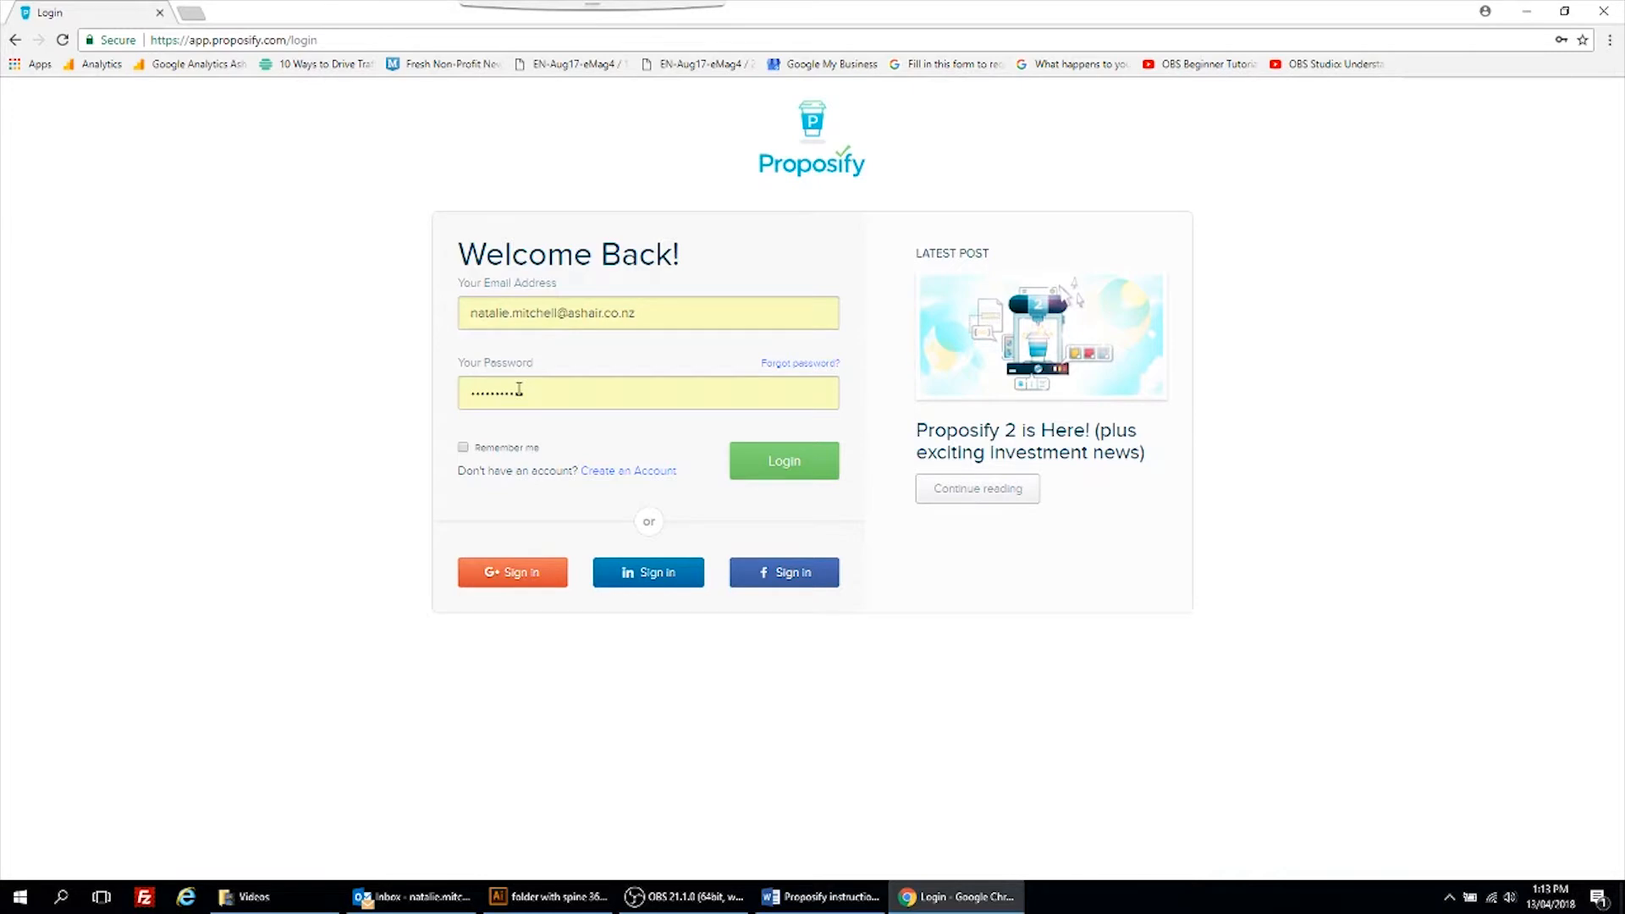
click(765, 471)
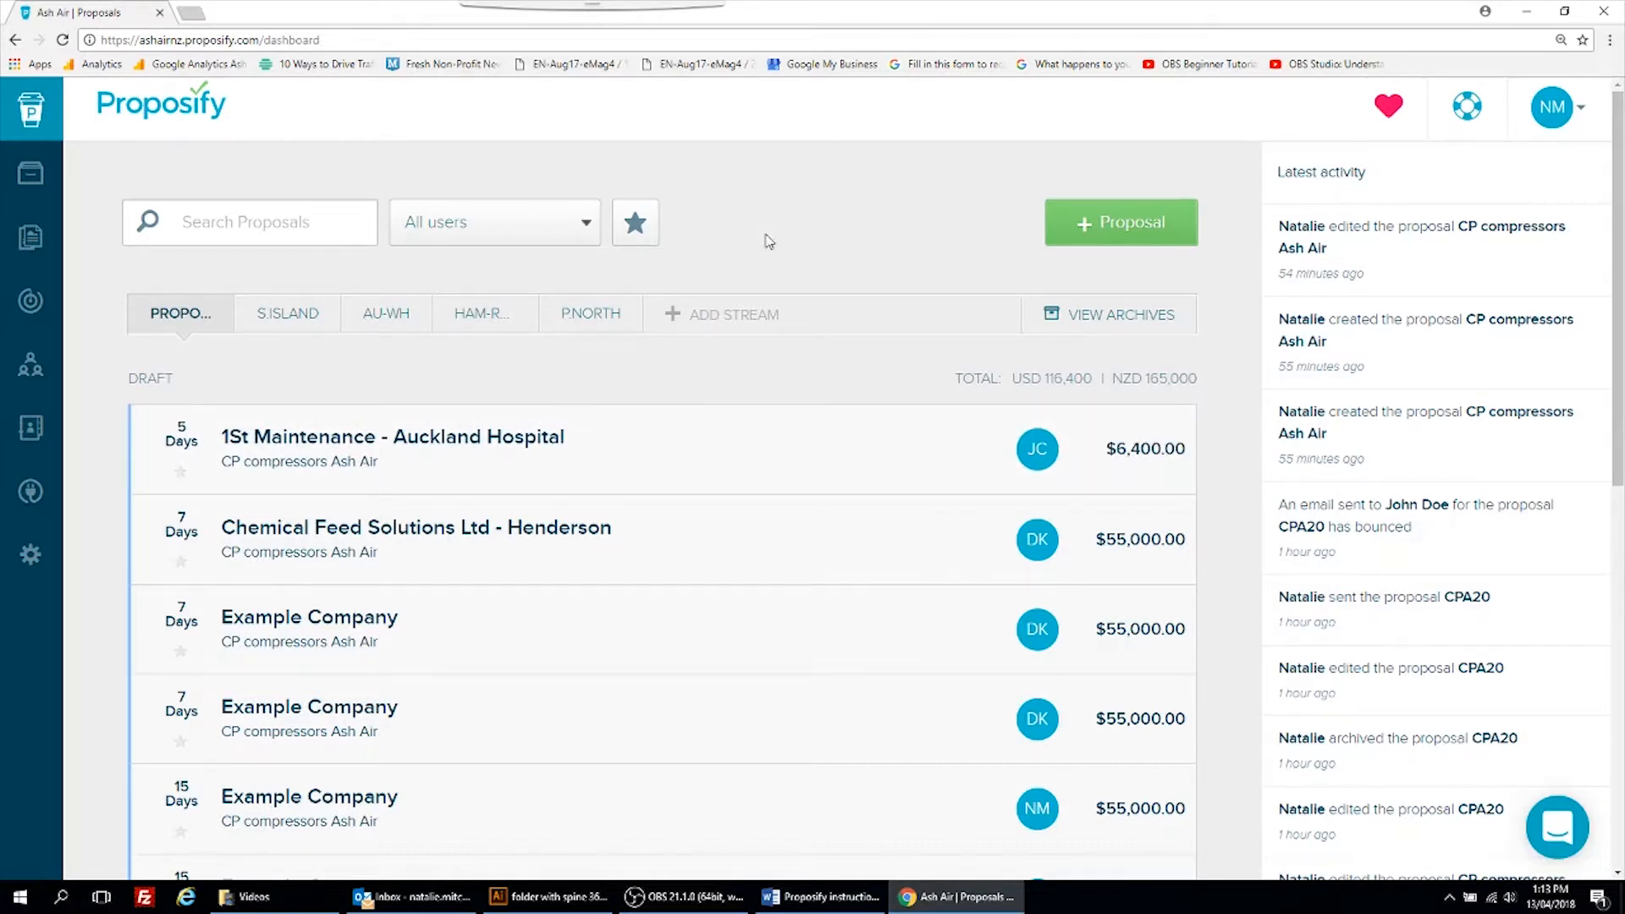
Step: Filter the proposals dashboard by one team member and view that person's proposals in the S.Island stream
mouse_move(17, 115)
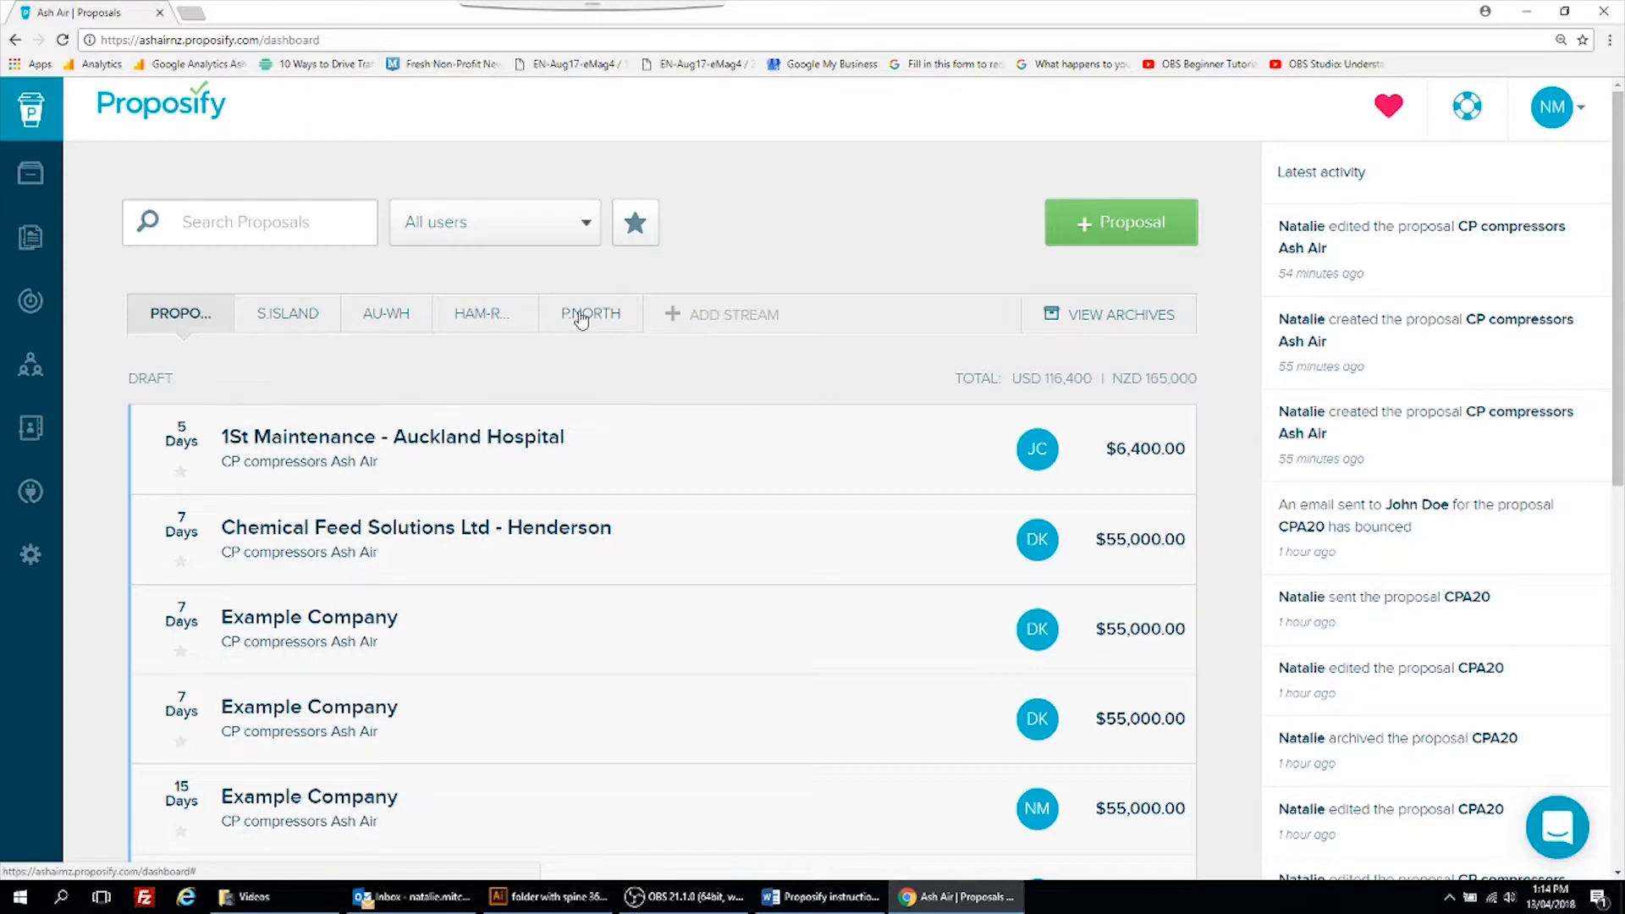
click(516, 226)
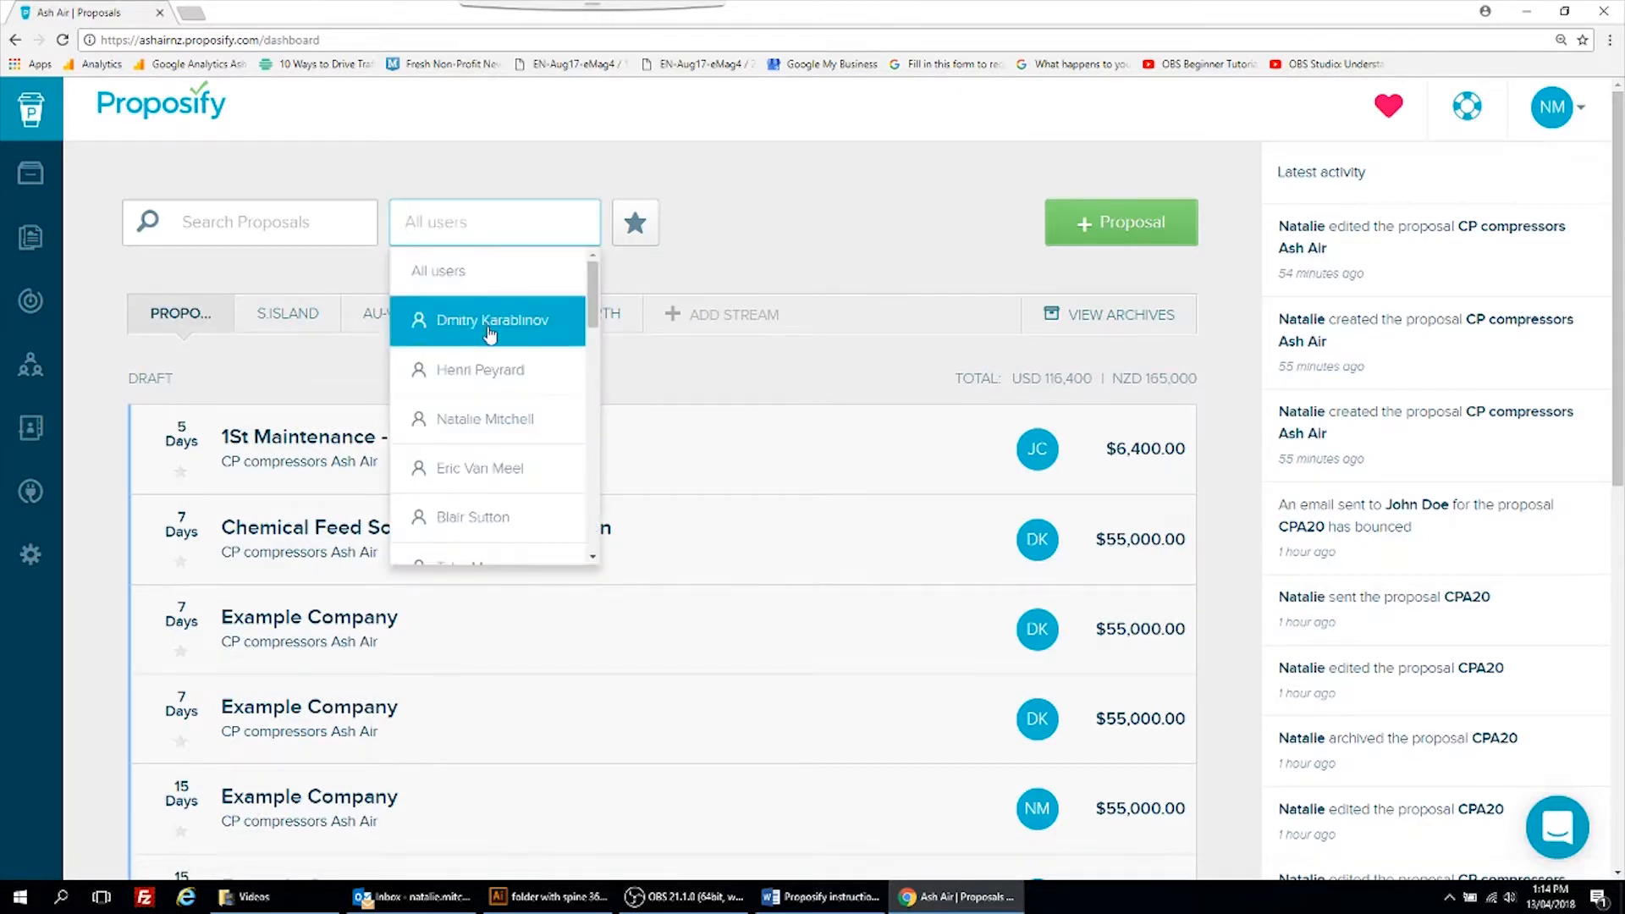
scroll(489, 431, down, 4)
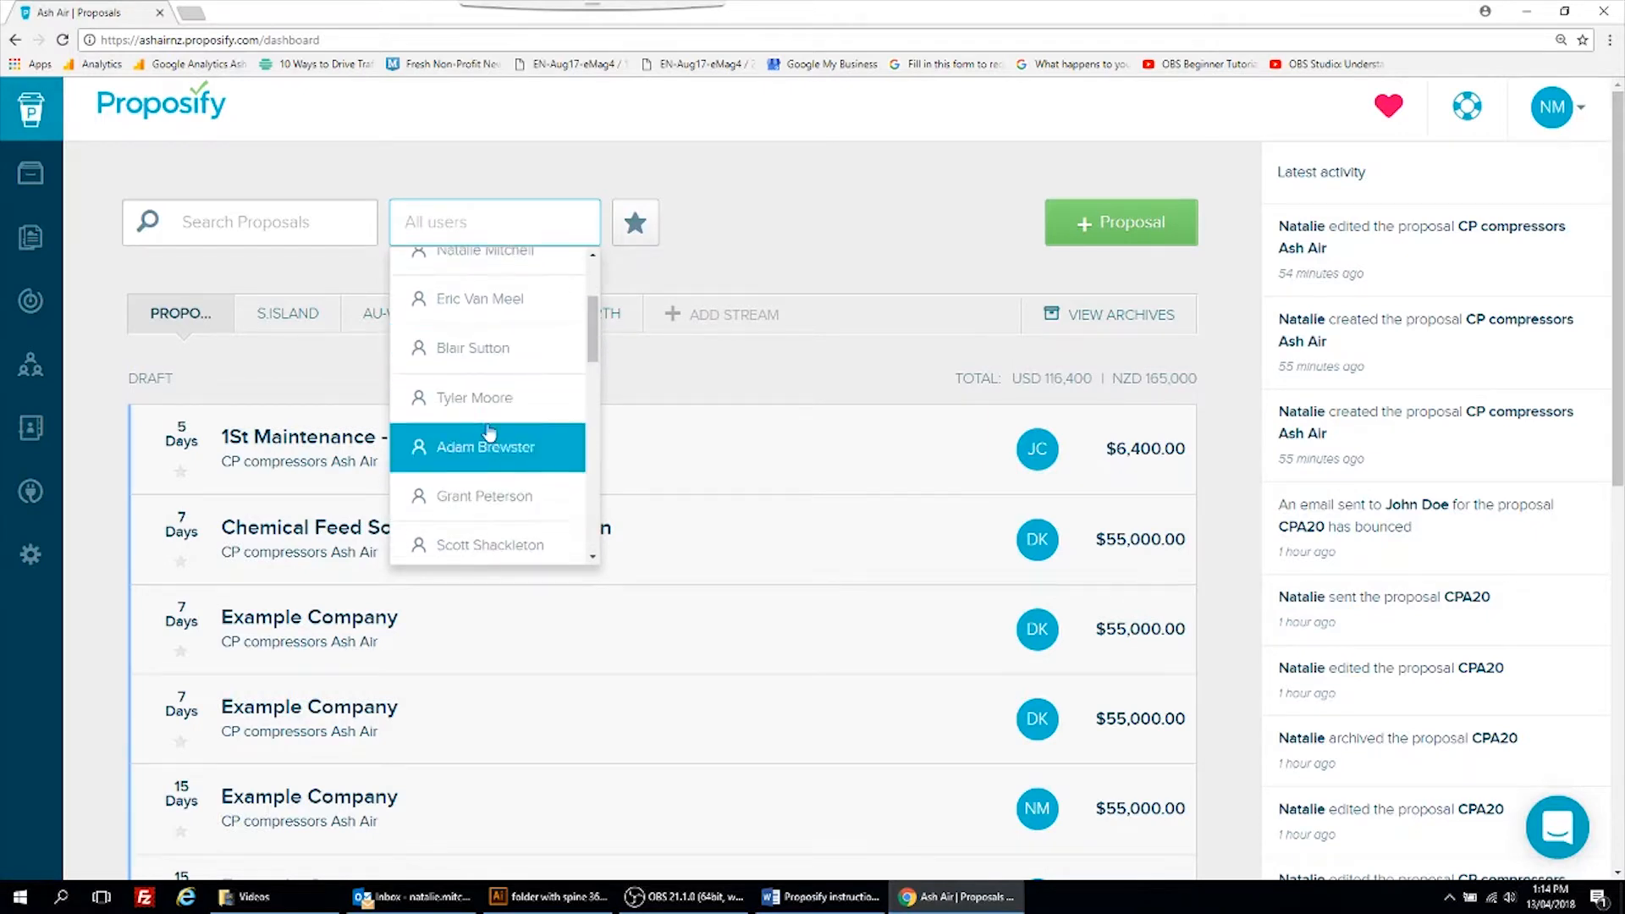
click(487, 397)
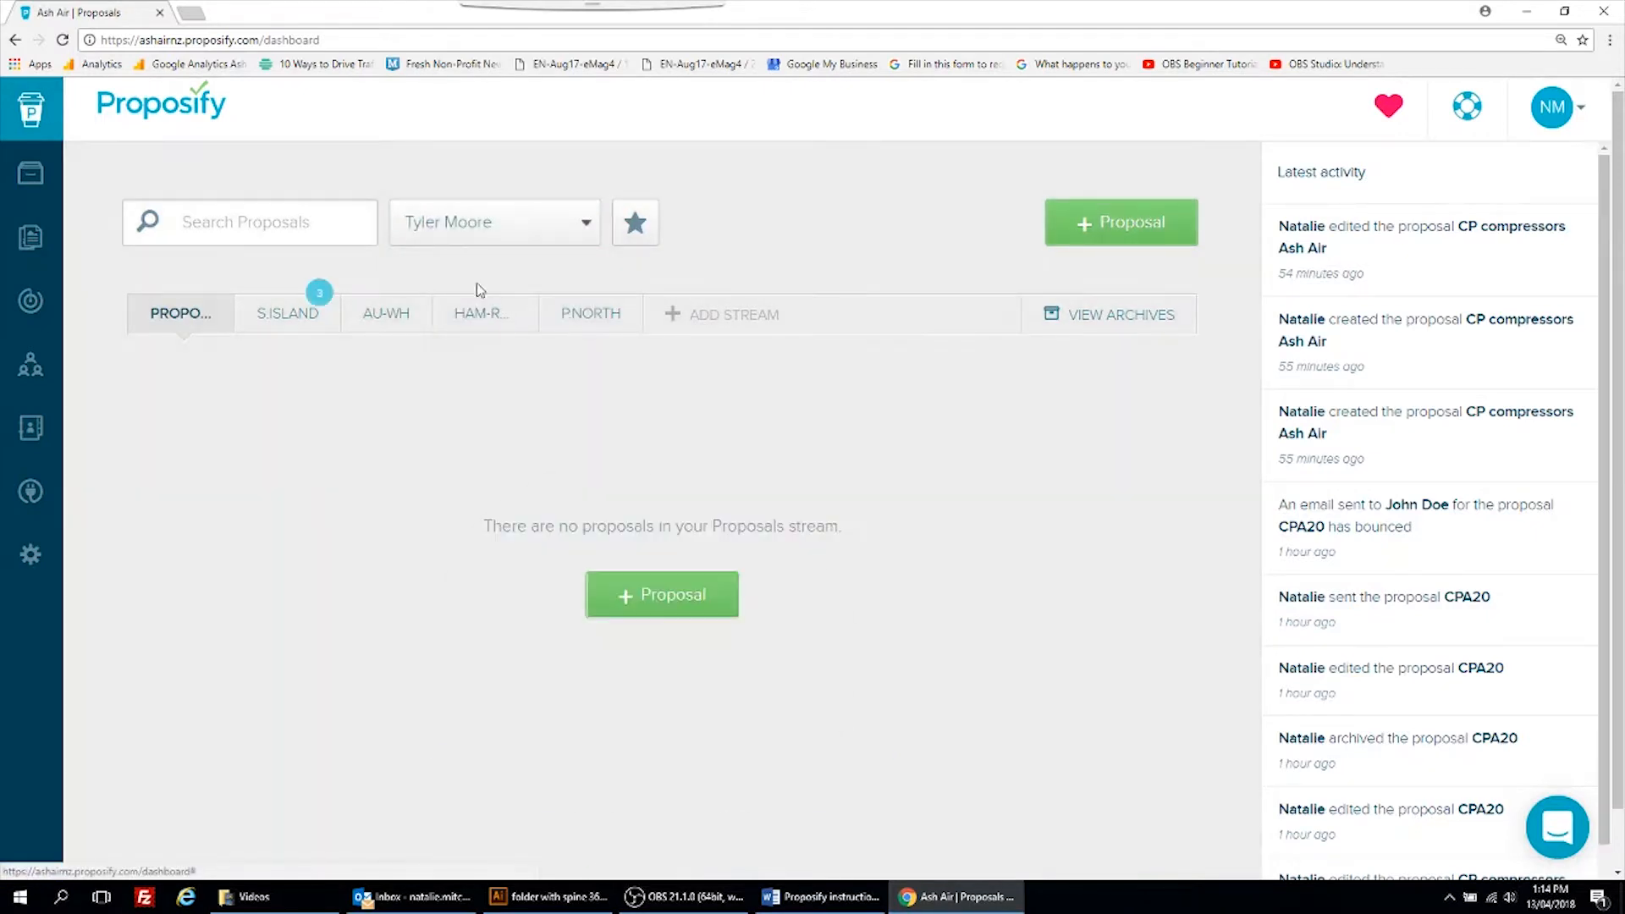
click(305, 320)
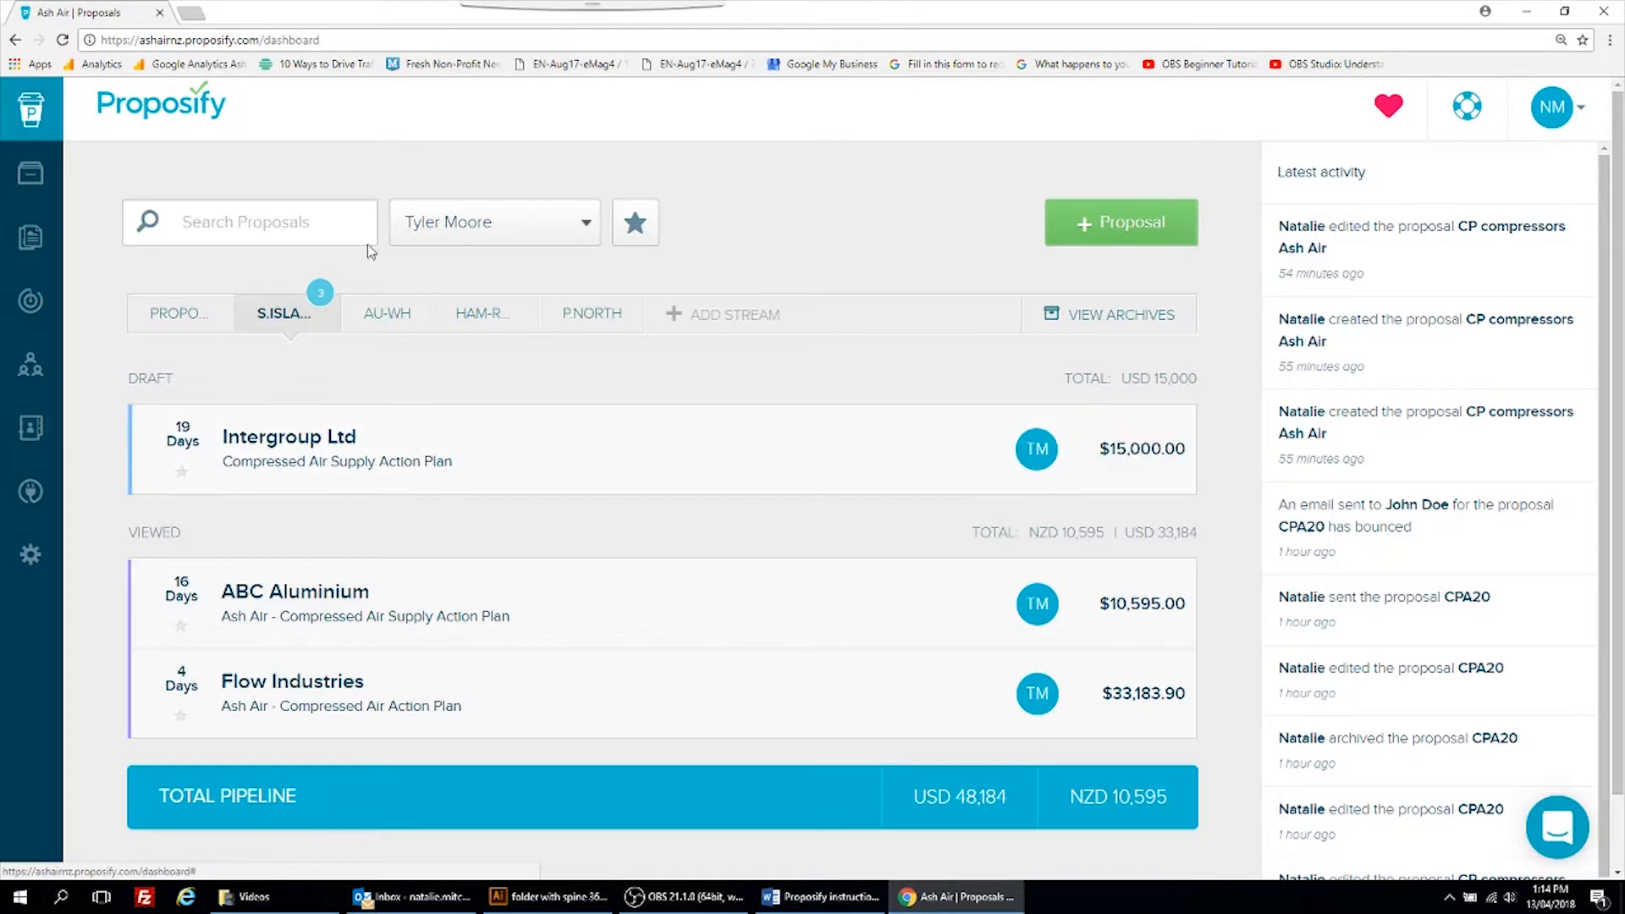
Step: Return to the Proposals stream and reset the user filter to All users
click(170, 329)
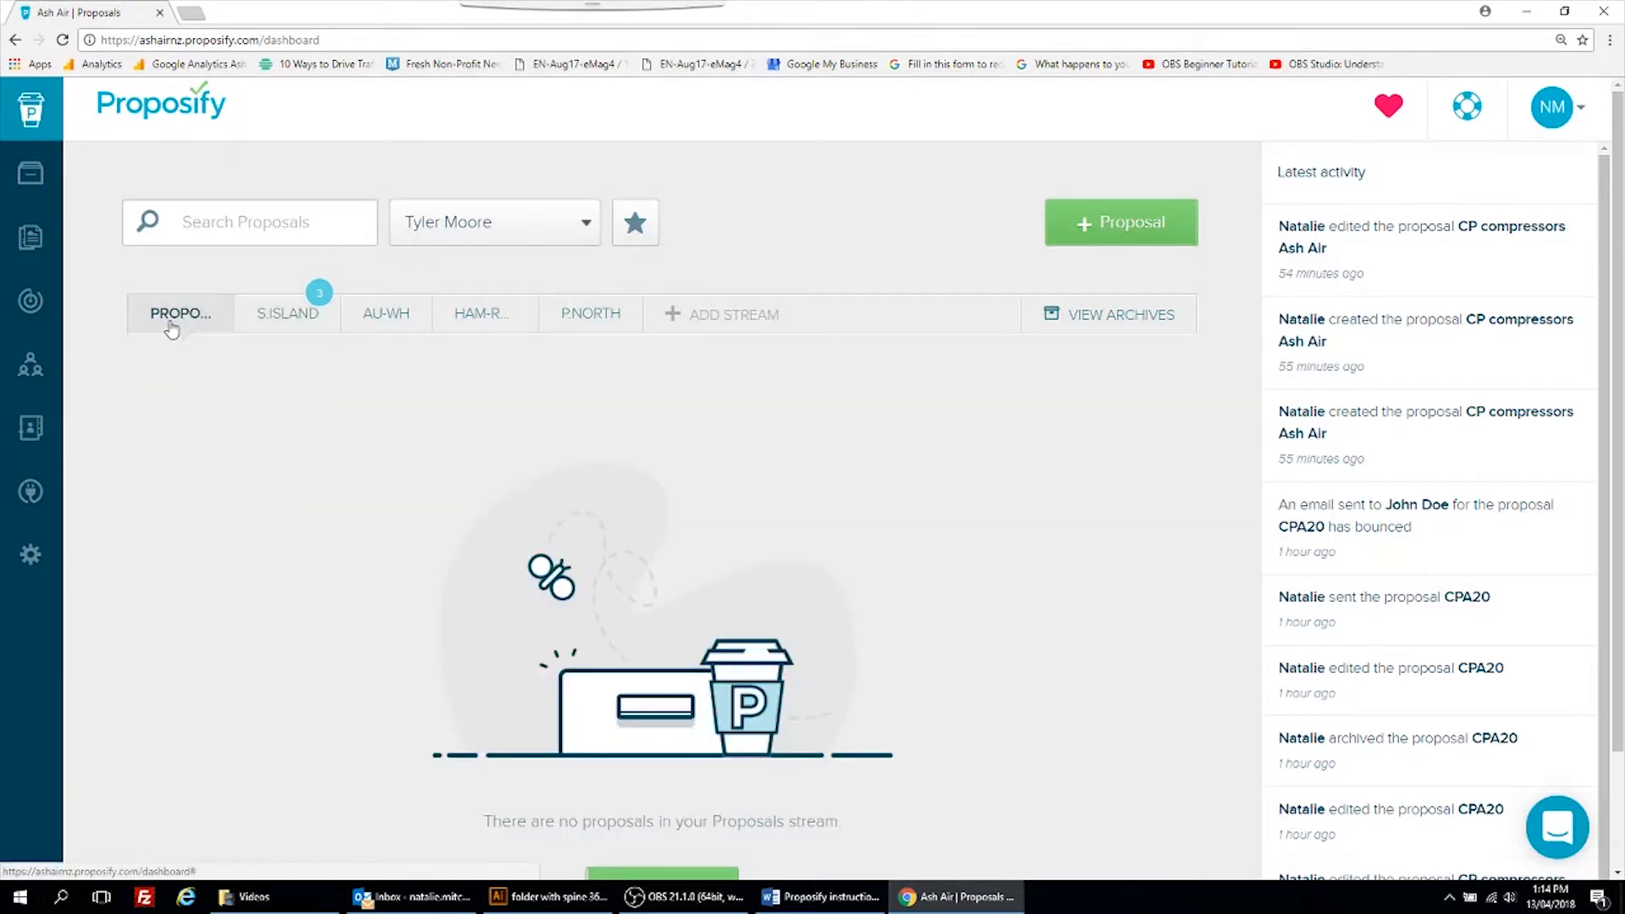
click(442, 223)
scroll(457, 373, up, 4)
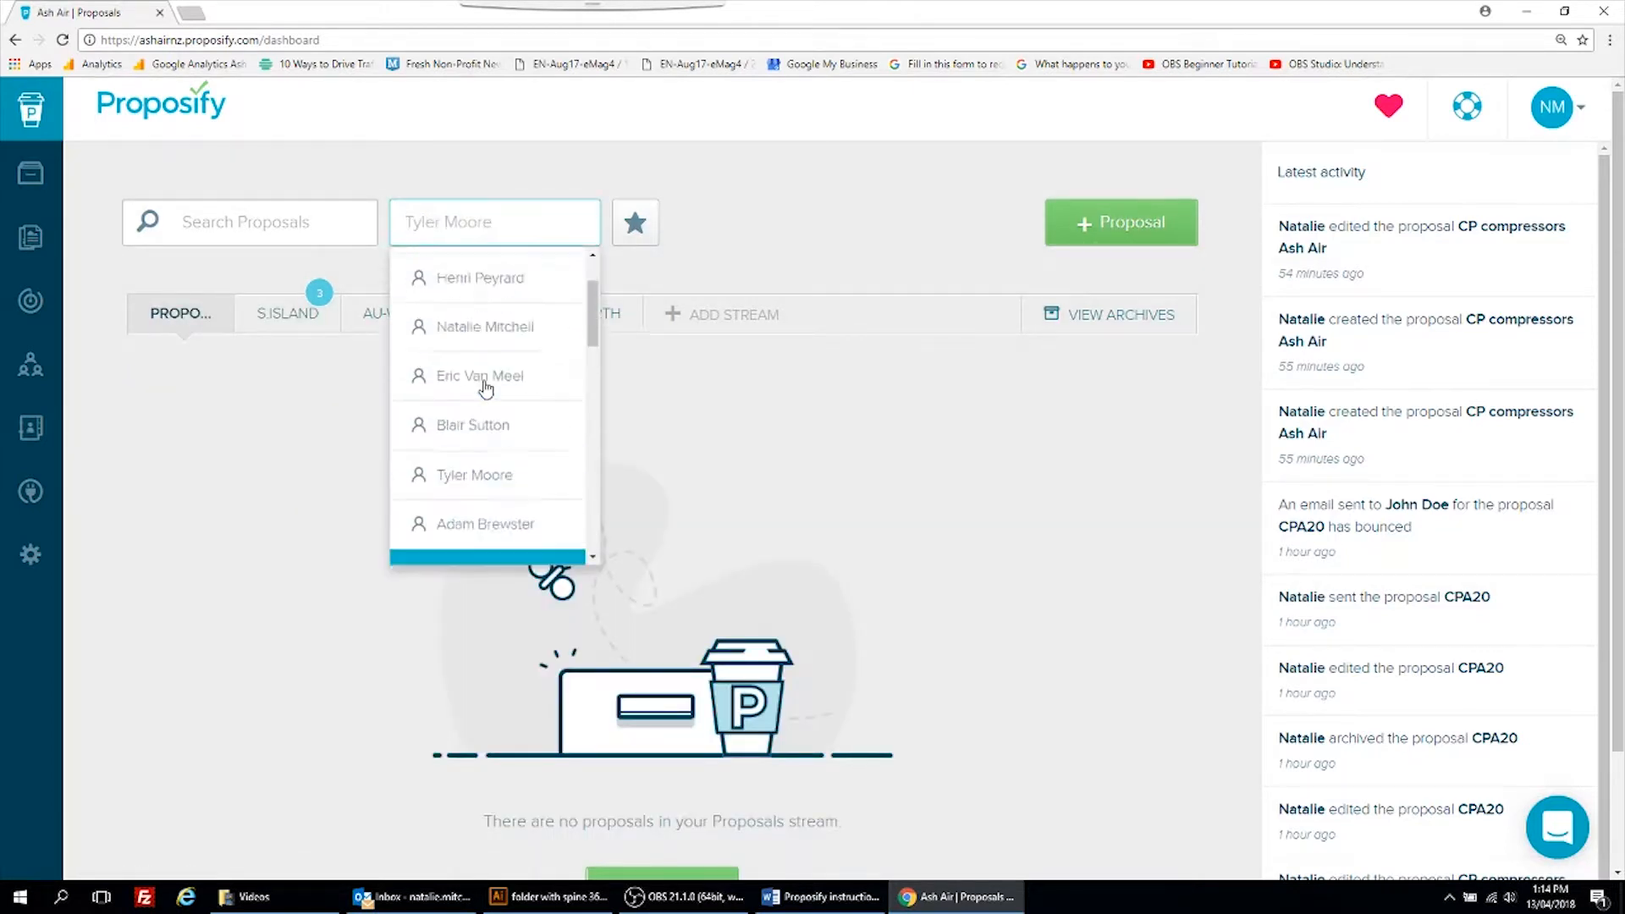
click(474, 270)
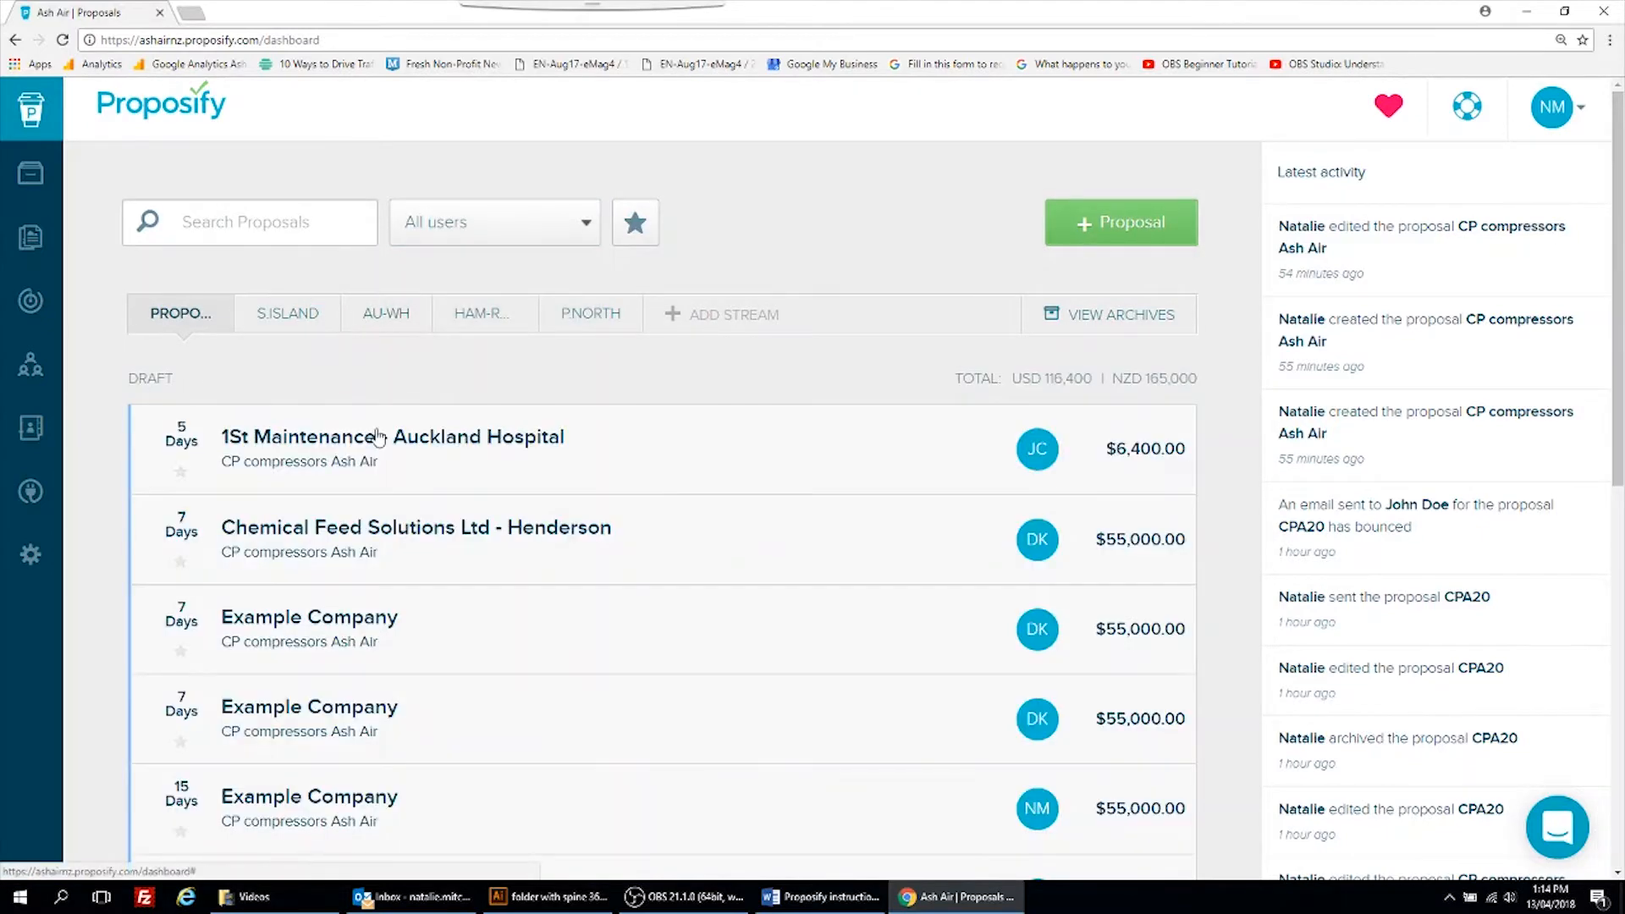
Step: Review the draft, sent and viewed proposals and the total pipeline in the Proposals stream
scroll(516, 481, down, 1)
scroll(517, 480, down, 2)
scroll(513, 476, up, 1)
scroll(310, 272, up, 2)
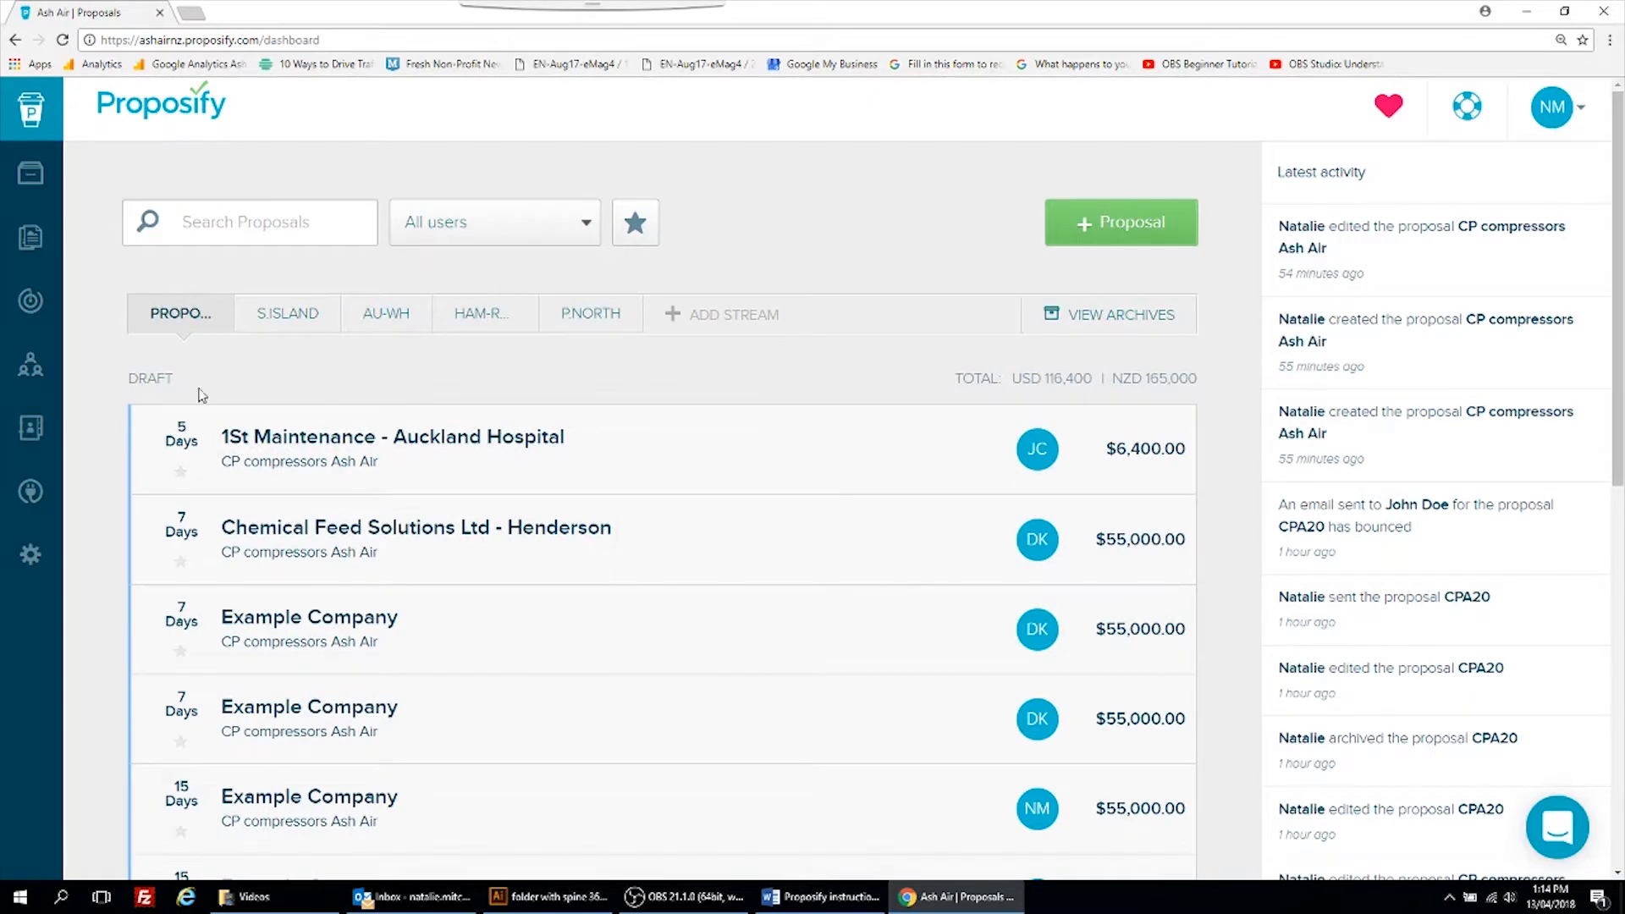
scroll(169, 381, down, 3)
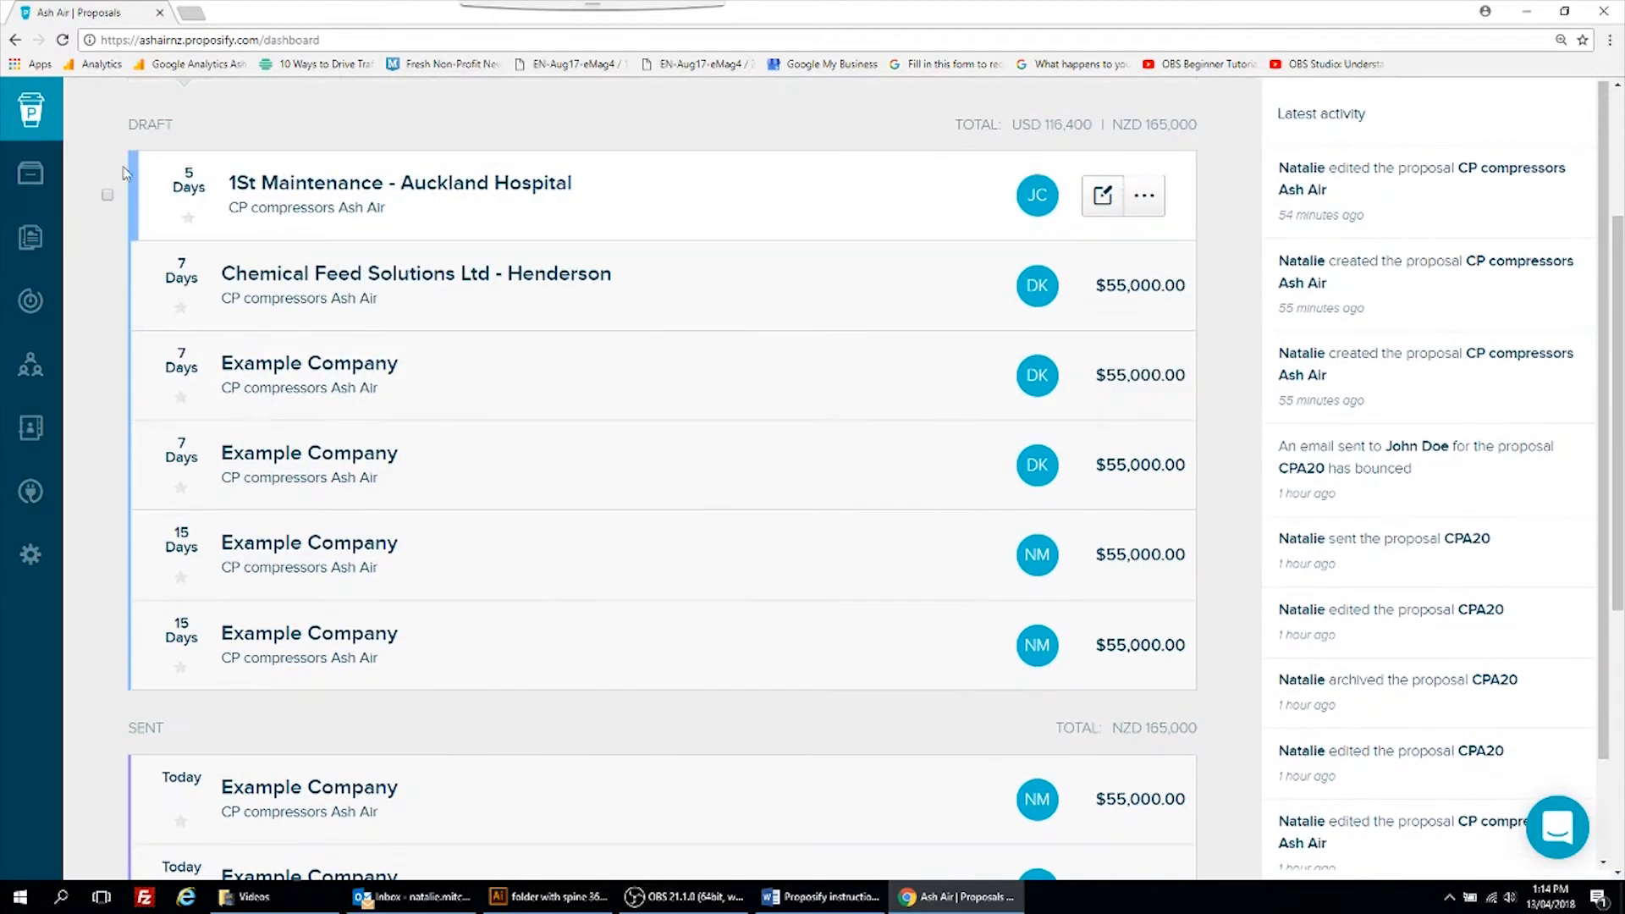
scroll(143, 306, down, 6)
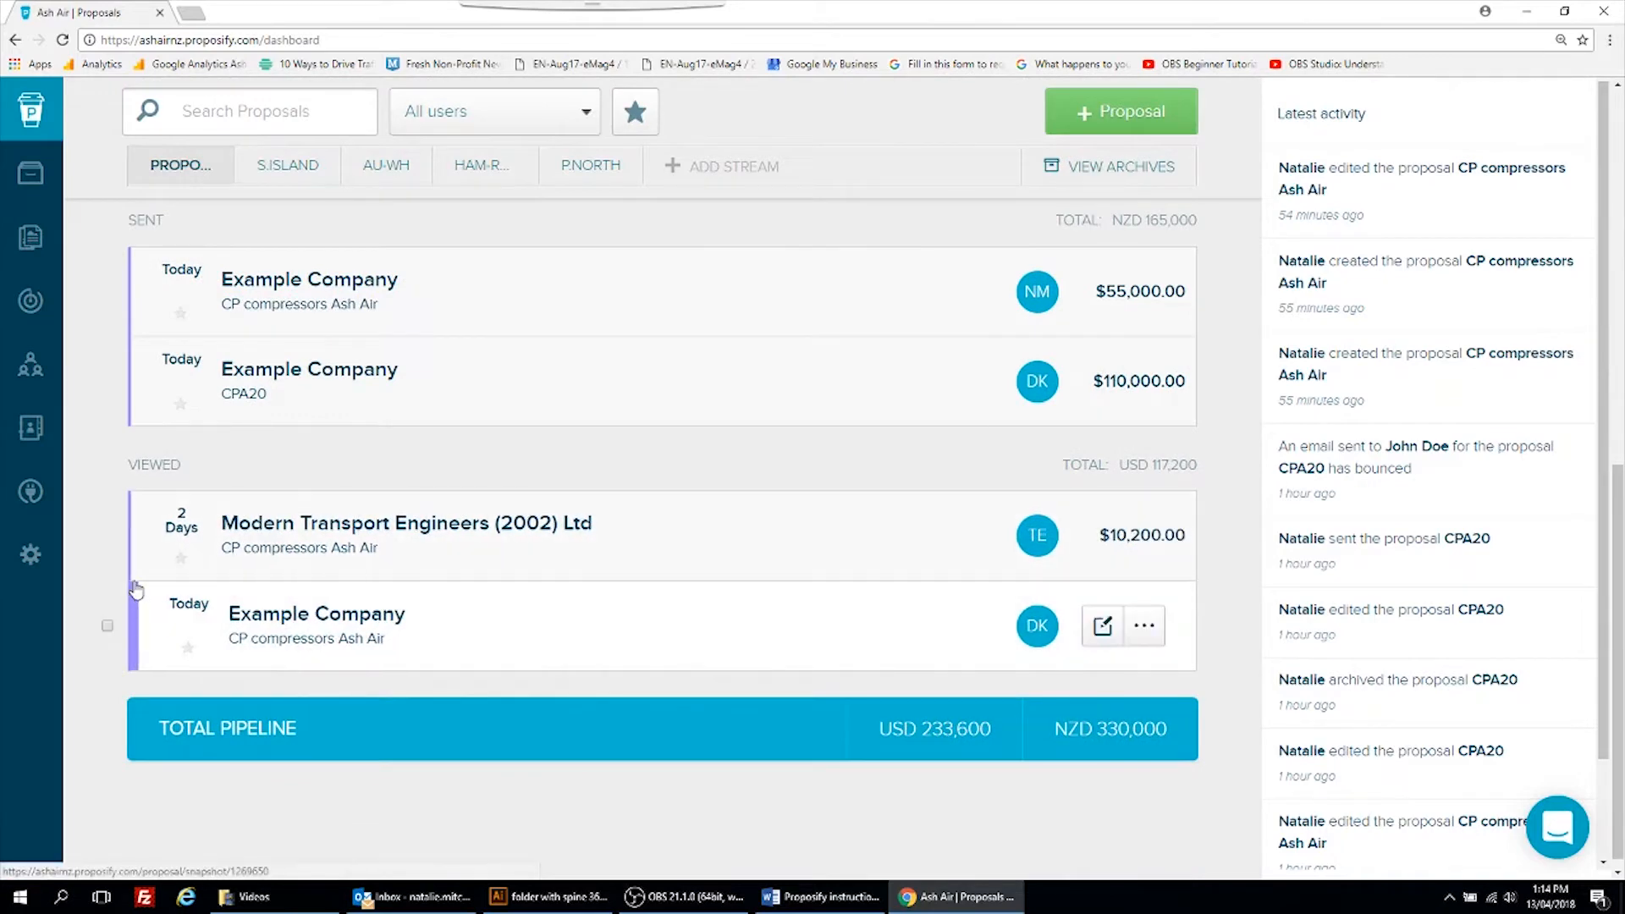
scroll(169, 559, up, 7)
scroll(169, 559, up, 2)
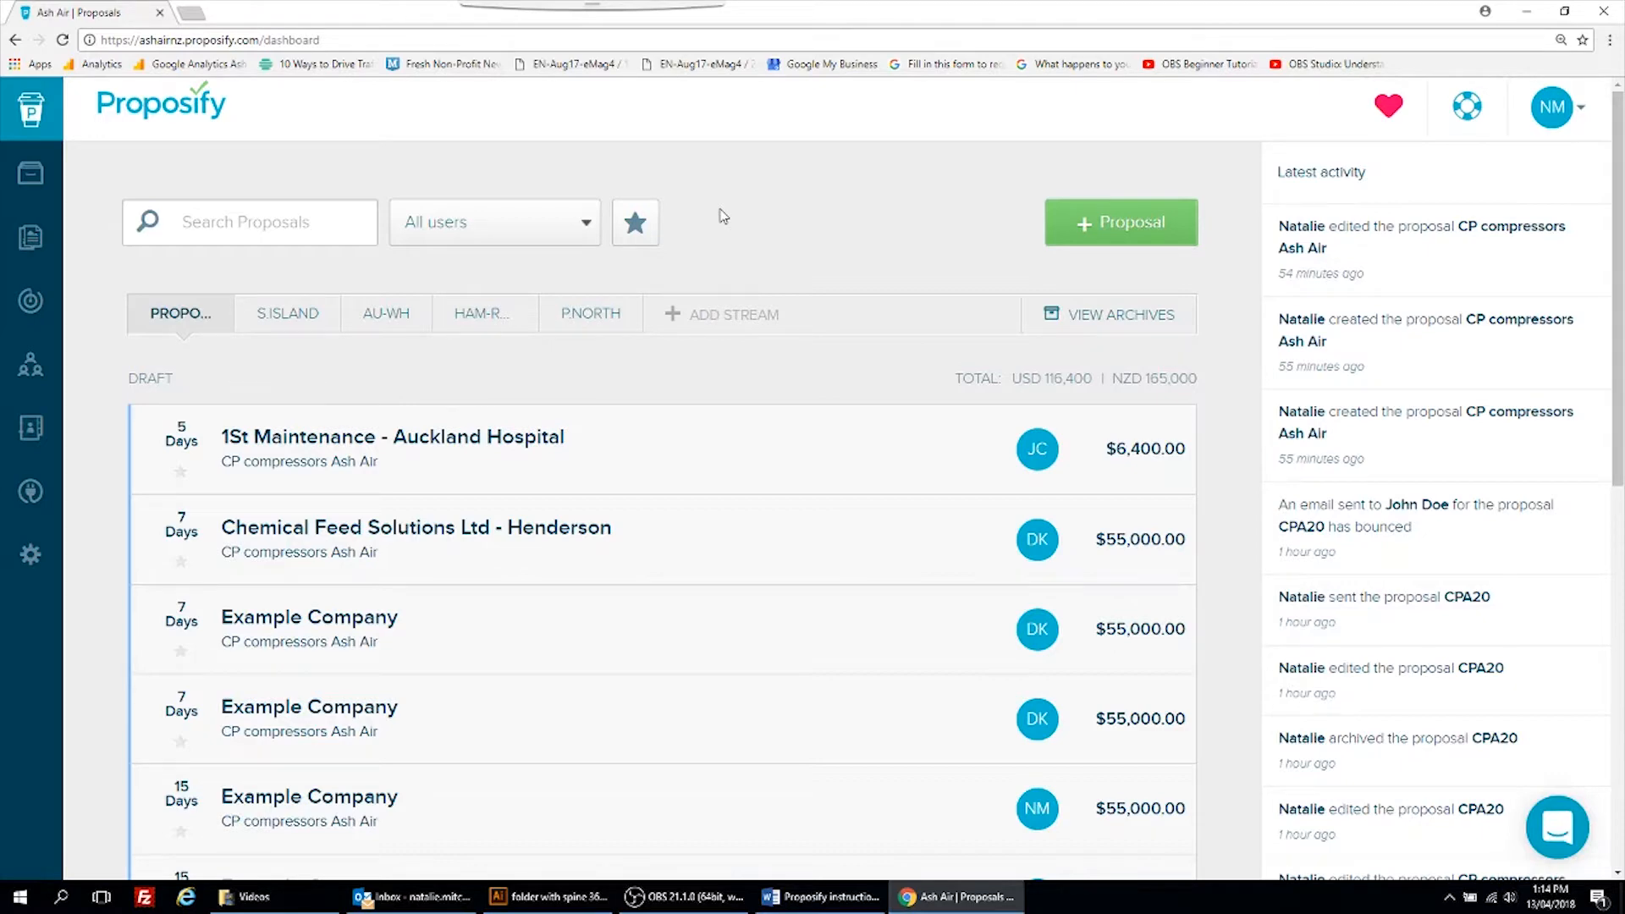
Step: Create a new proposal from the saved template "CP compressors Ash Air"
click(1150, 211)
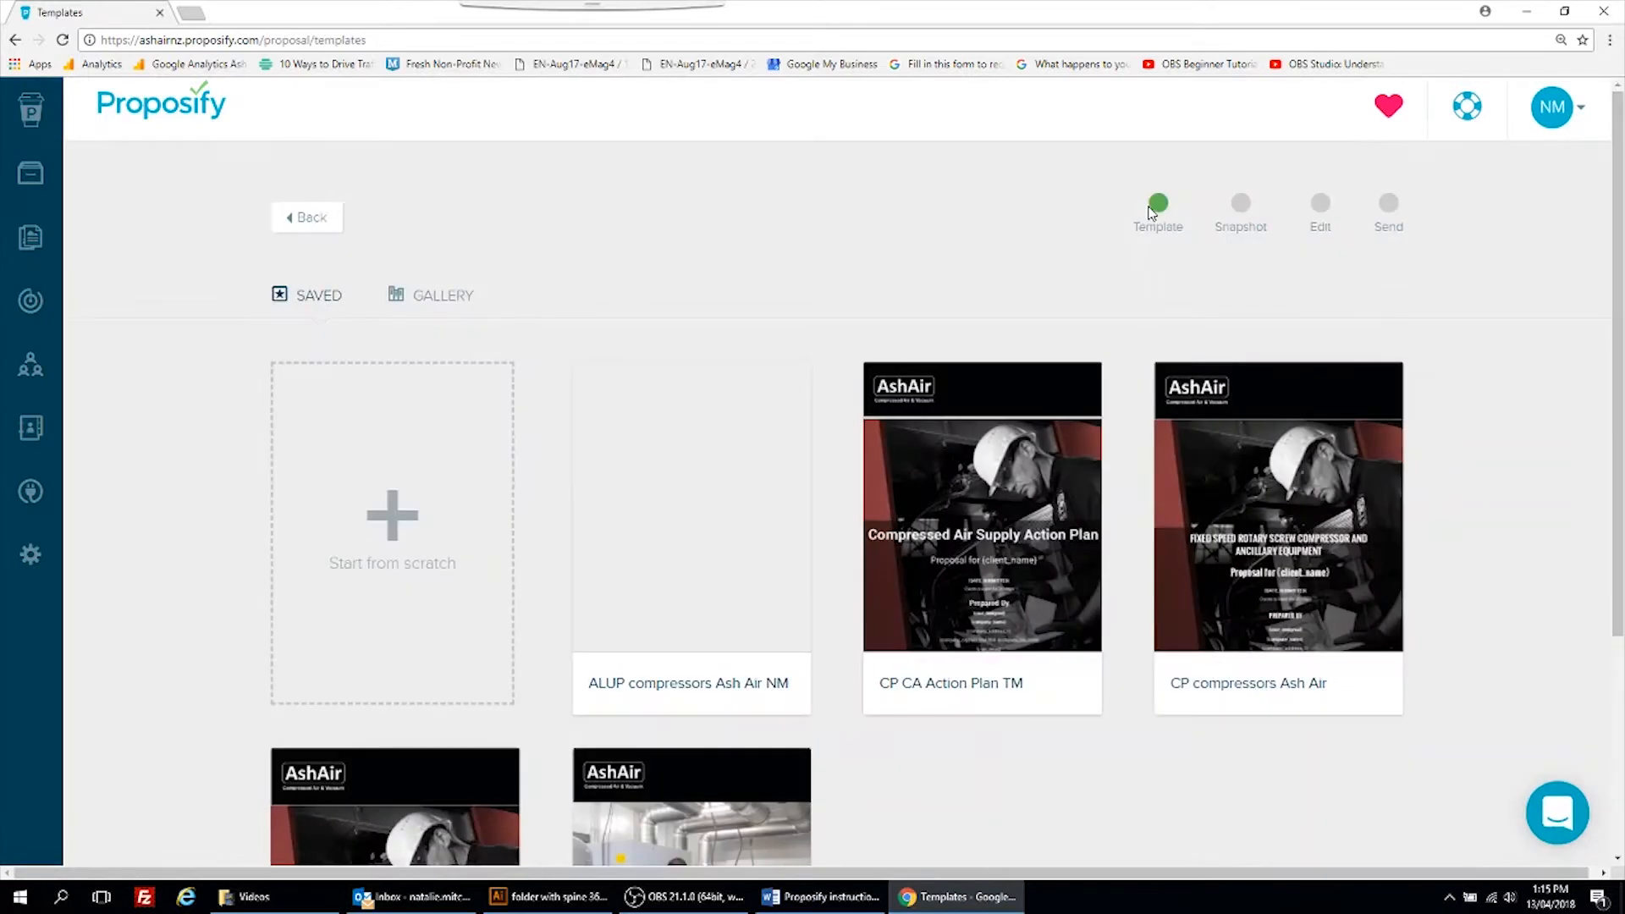
scroll(922, 297, down, 1)
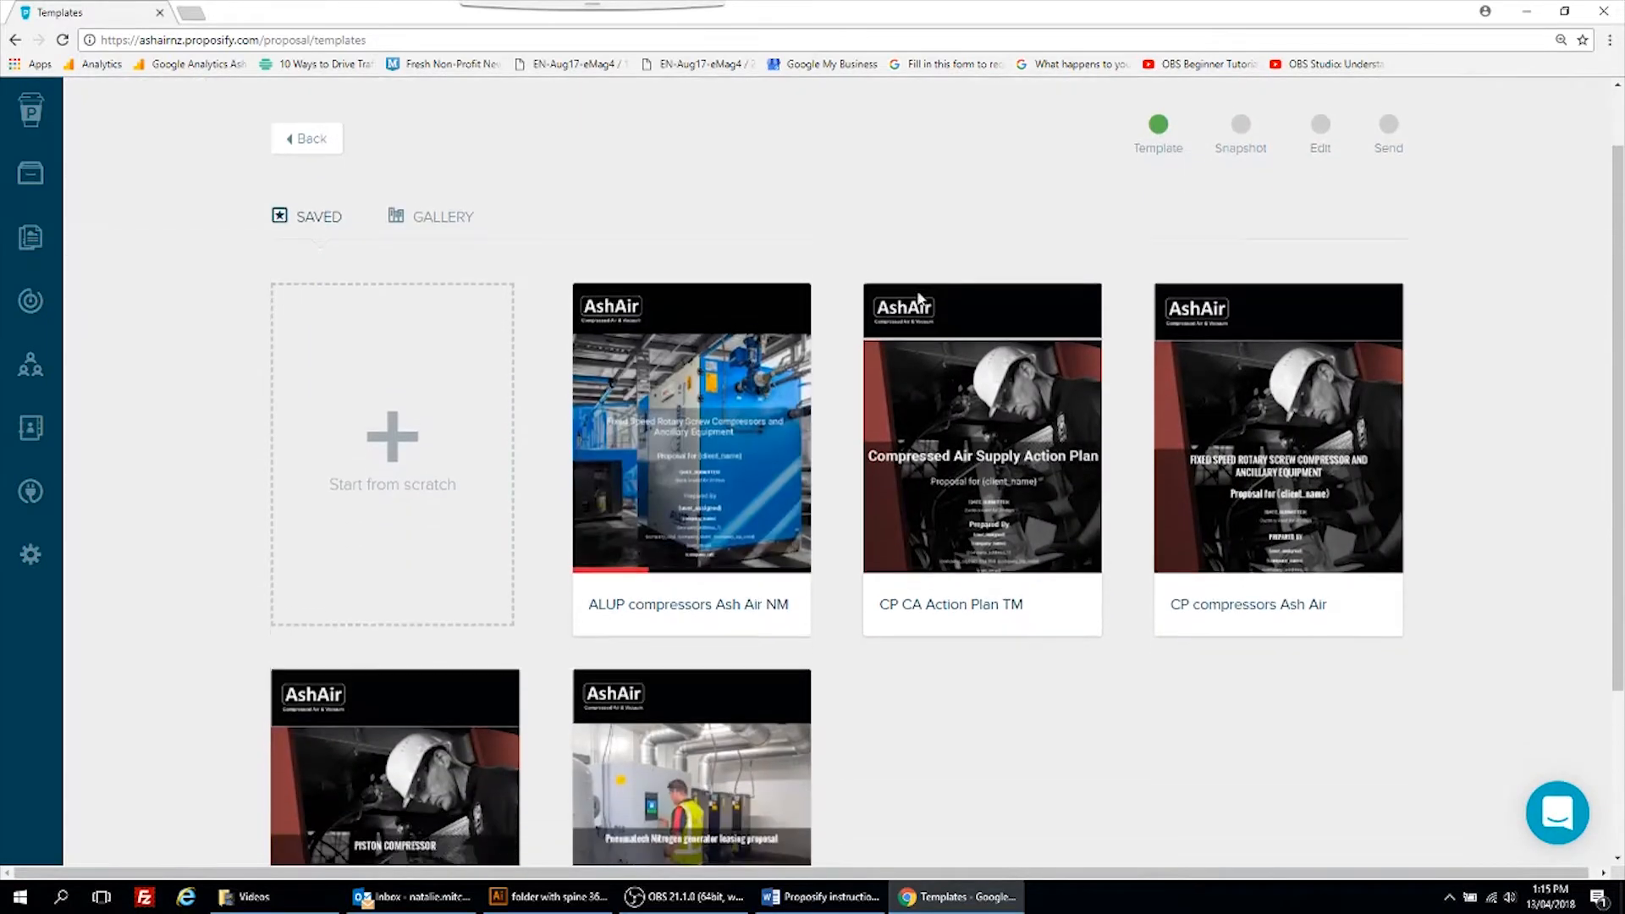
mouse_move(920, 301)
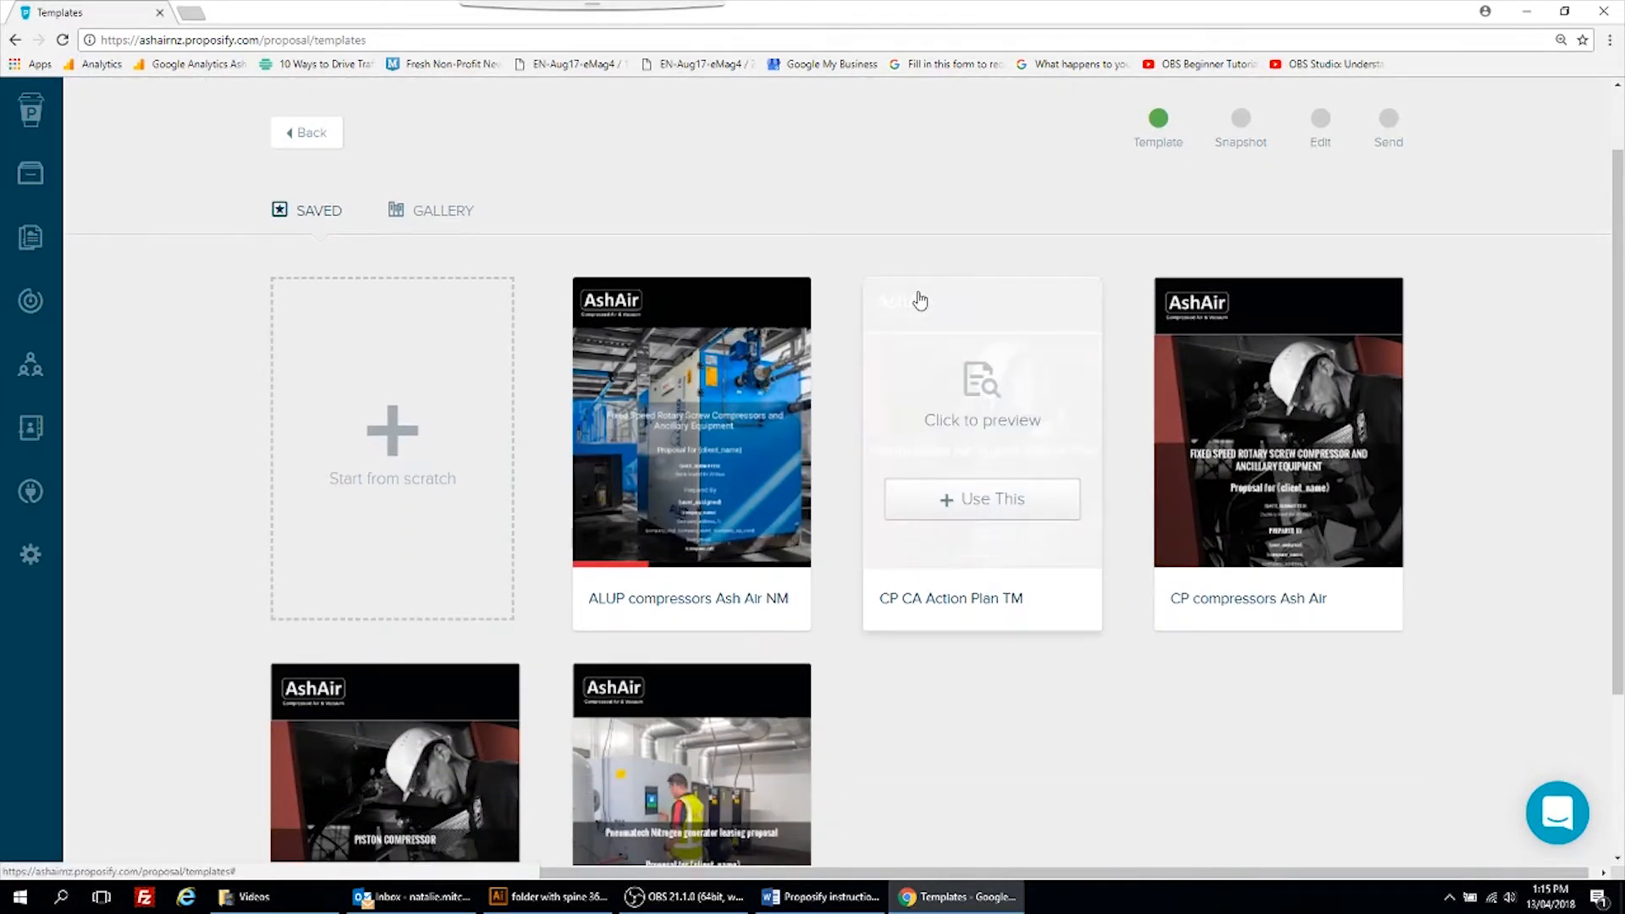
scroll(1107, 586, down, 2)
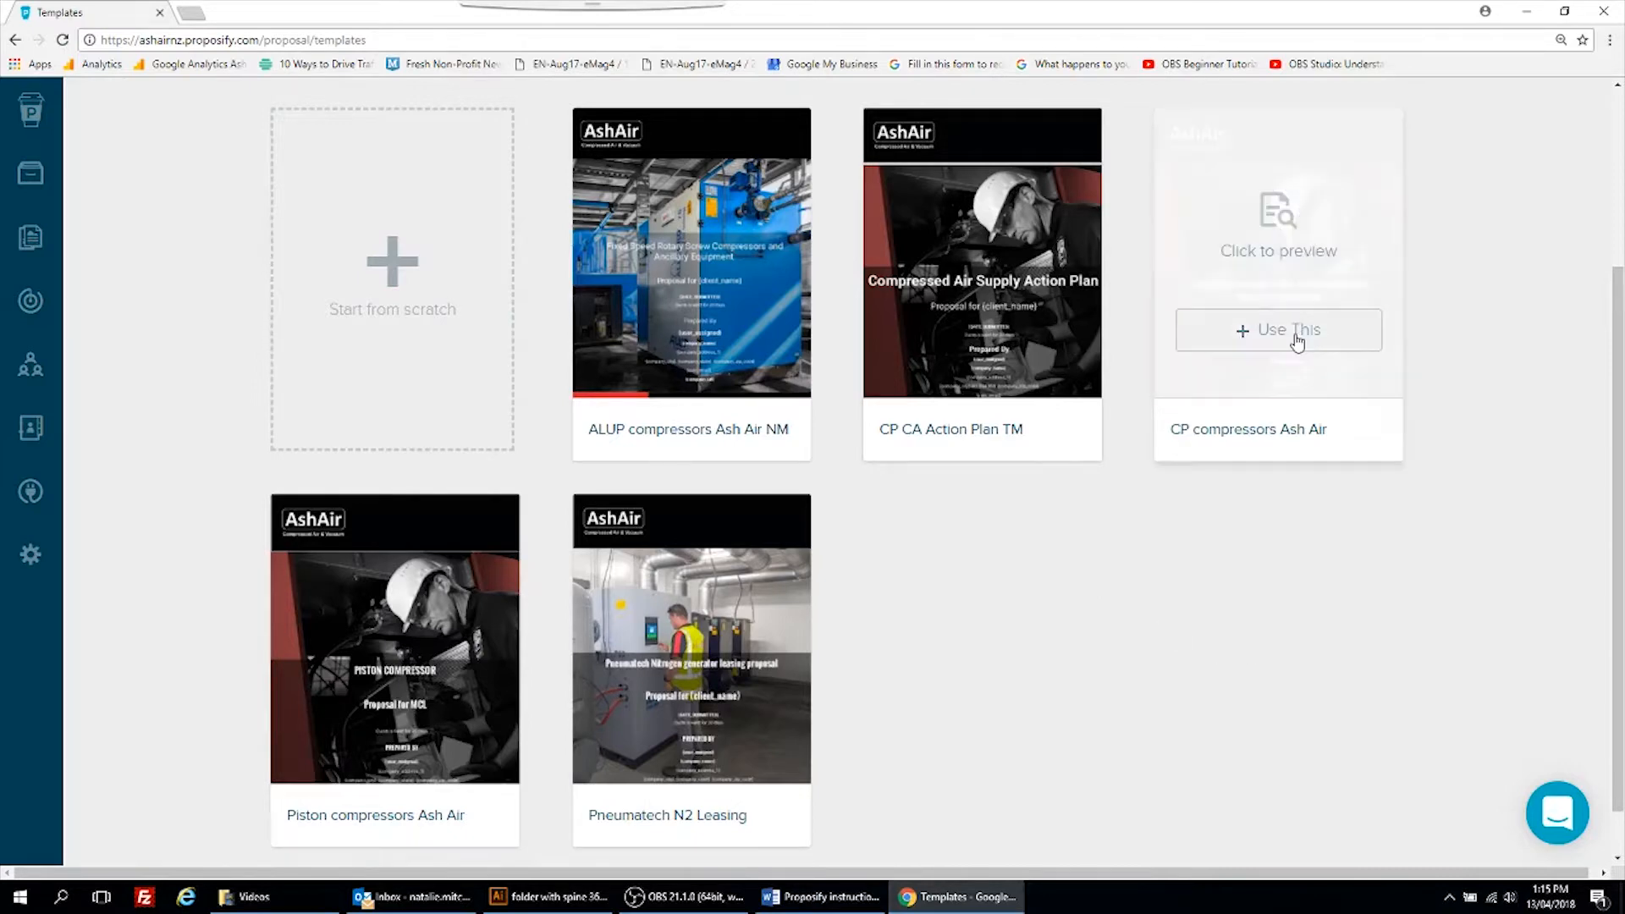
click(1296, 332)
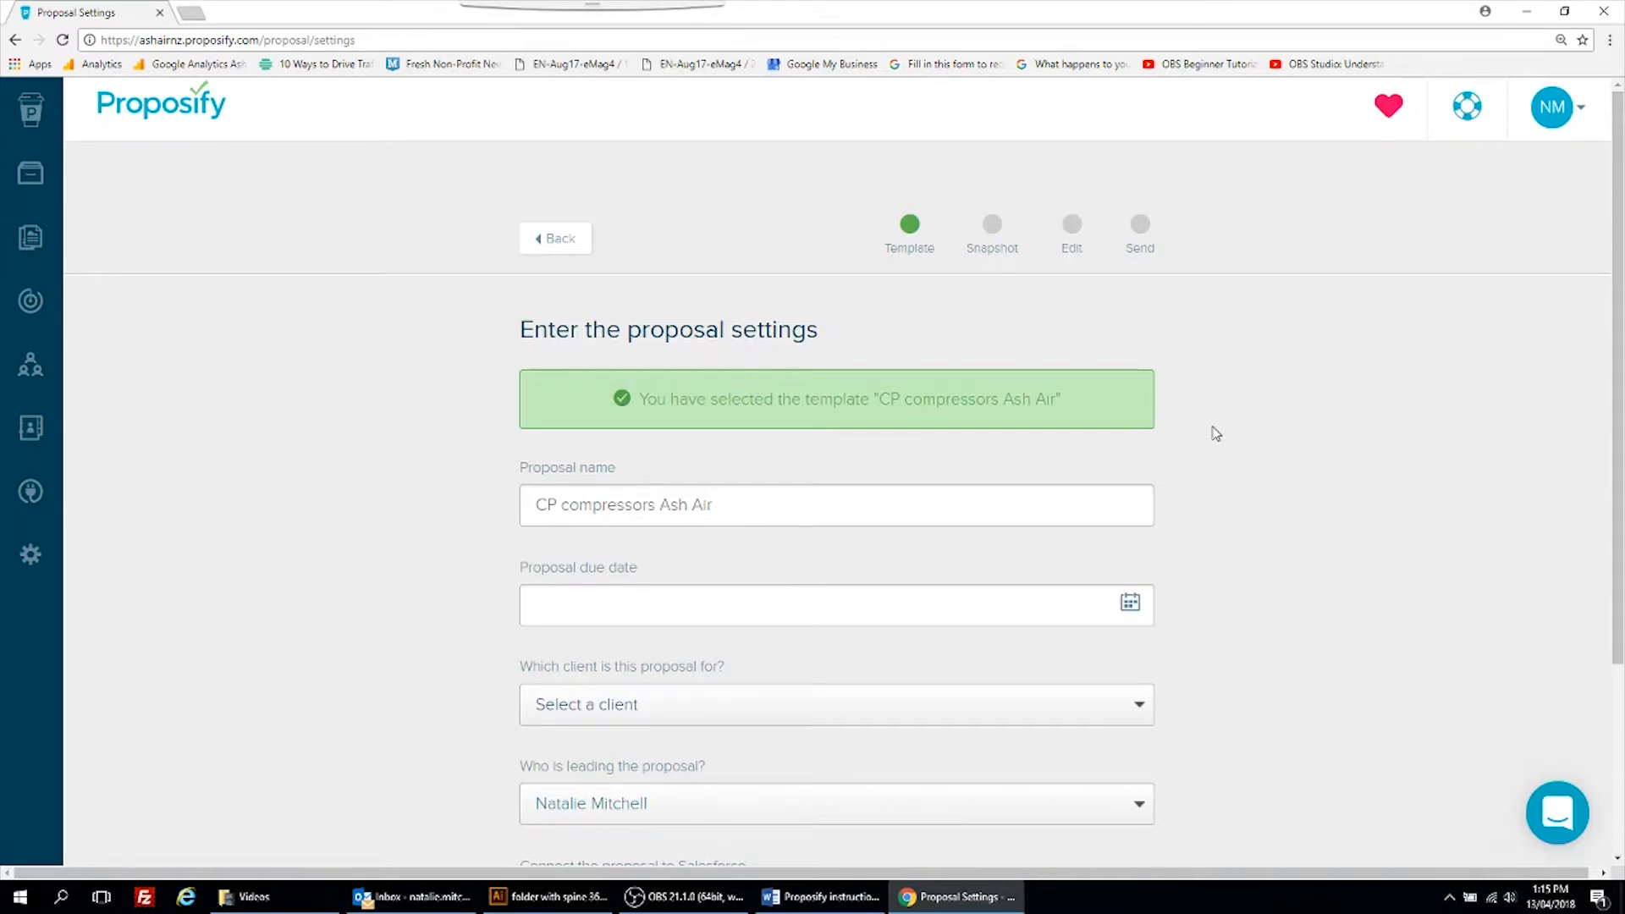
Step: Name the proposal "CPA 20 Ash Air Proposal" and set its due date to 2018-04-27
click(718, 504)
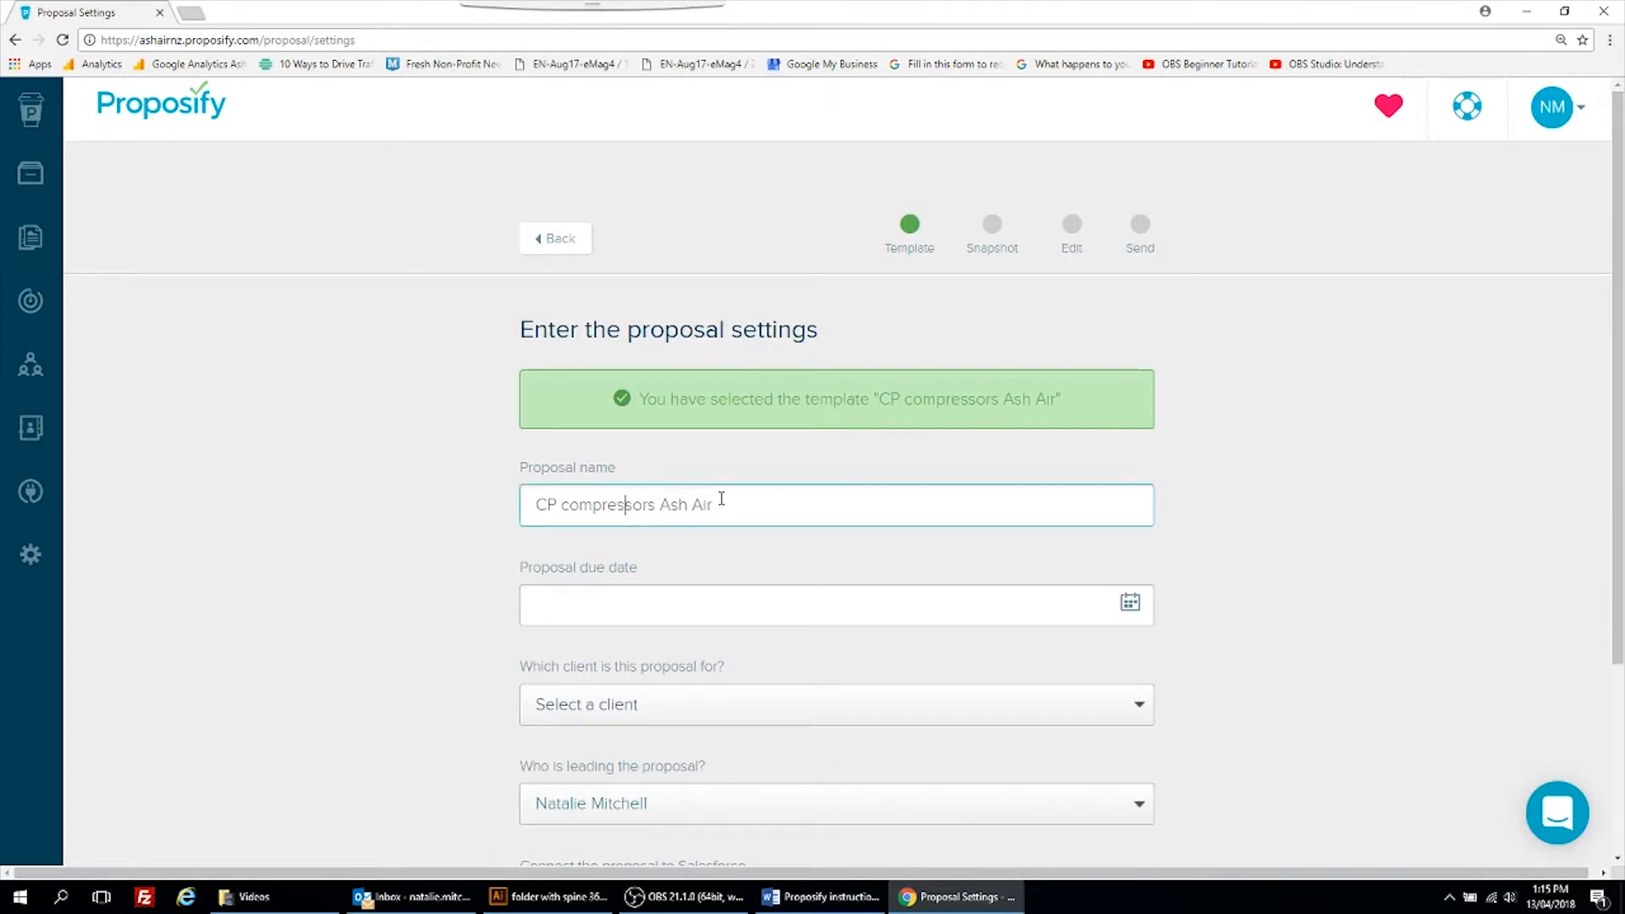
drag(719, 505, 485, 529)
key(BackSpace)
text(CPA 20 Ash Air Proposal)
click(1130, 602)
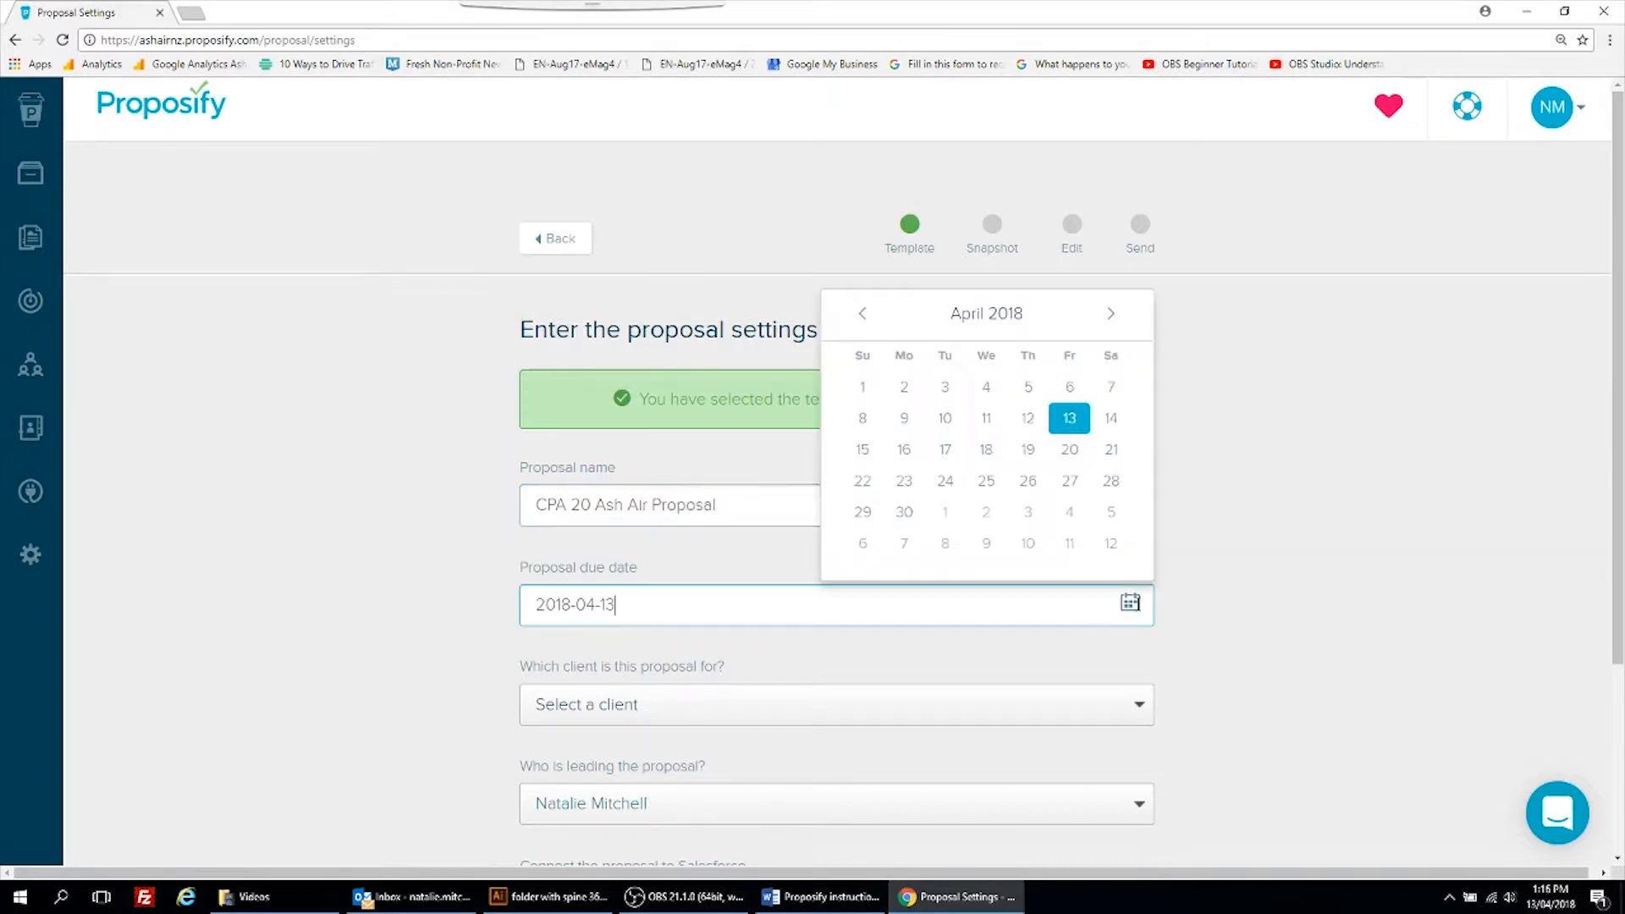
click(1070, 481)
Step: Find and select Example Company as the client for the proposal
scroll(1220, 656, down, 2)
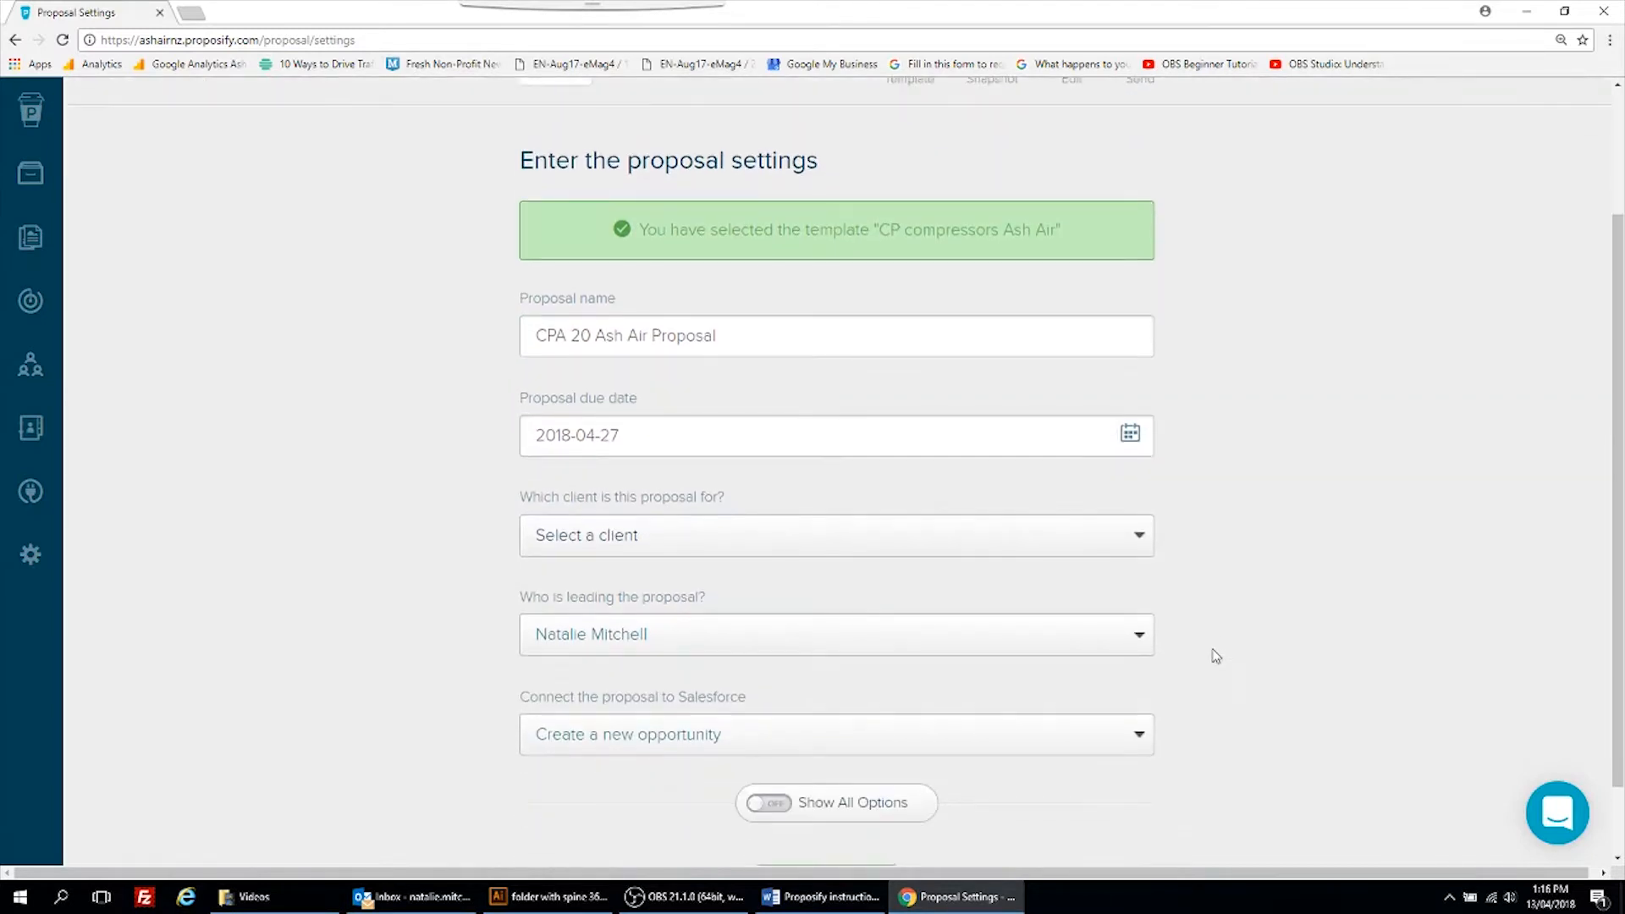
scroll(1217, 656, down, 1)
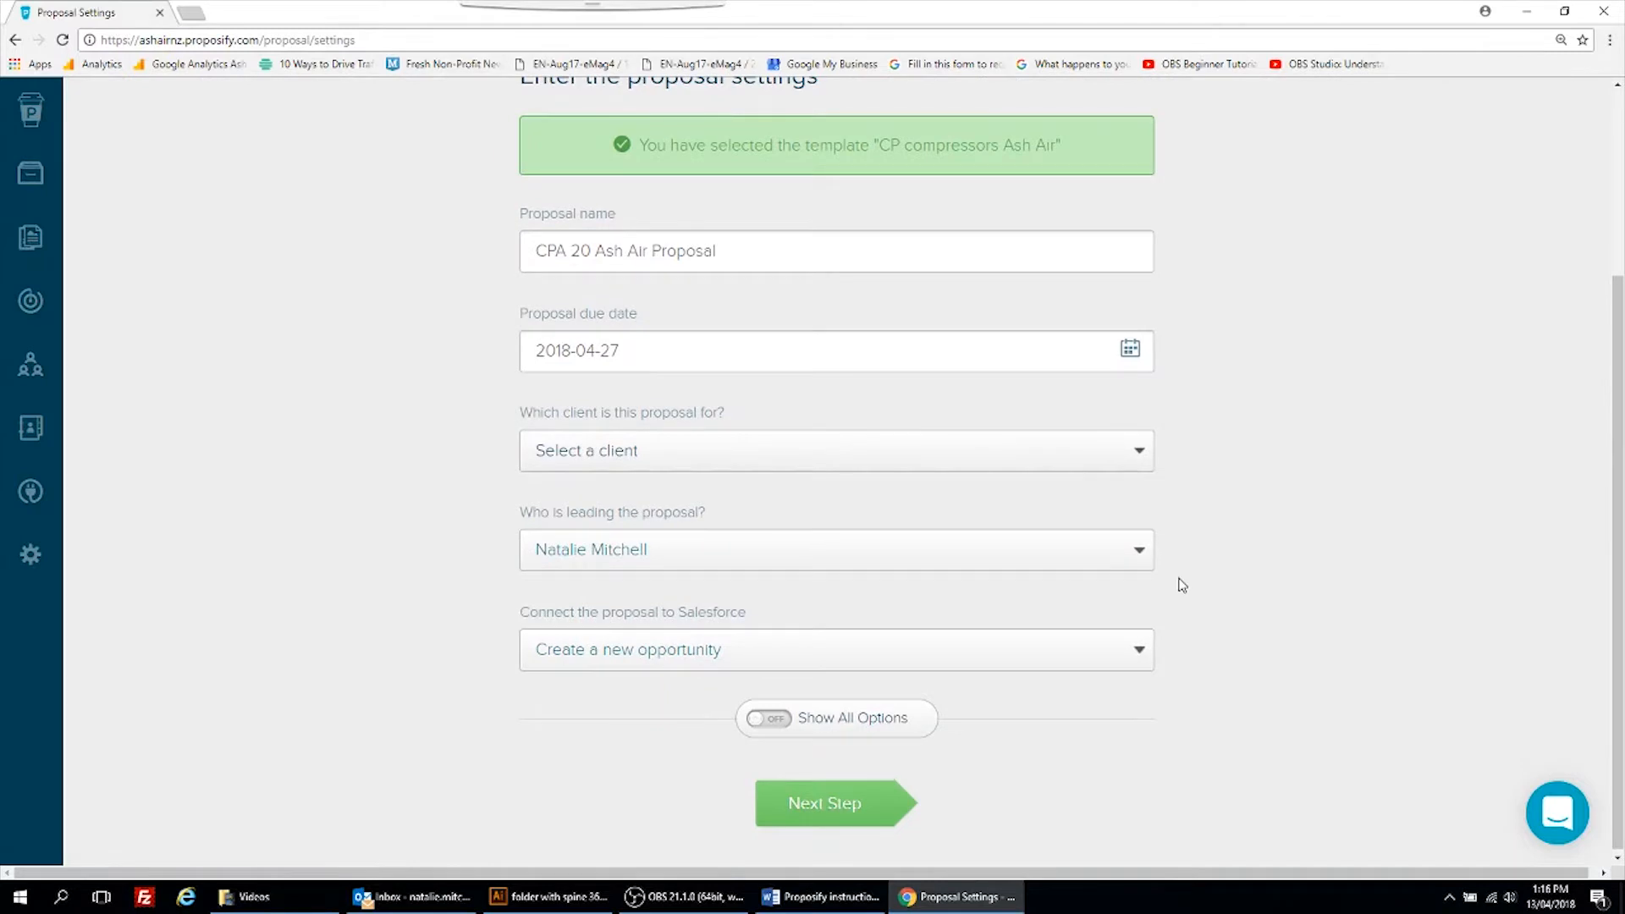
click(675, 457)
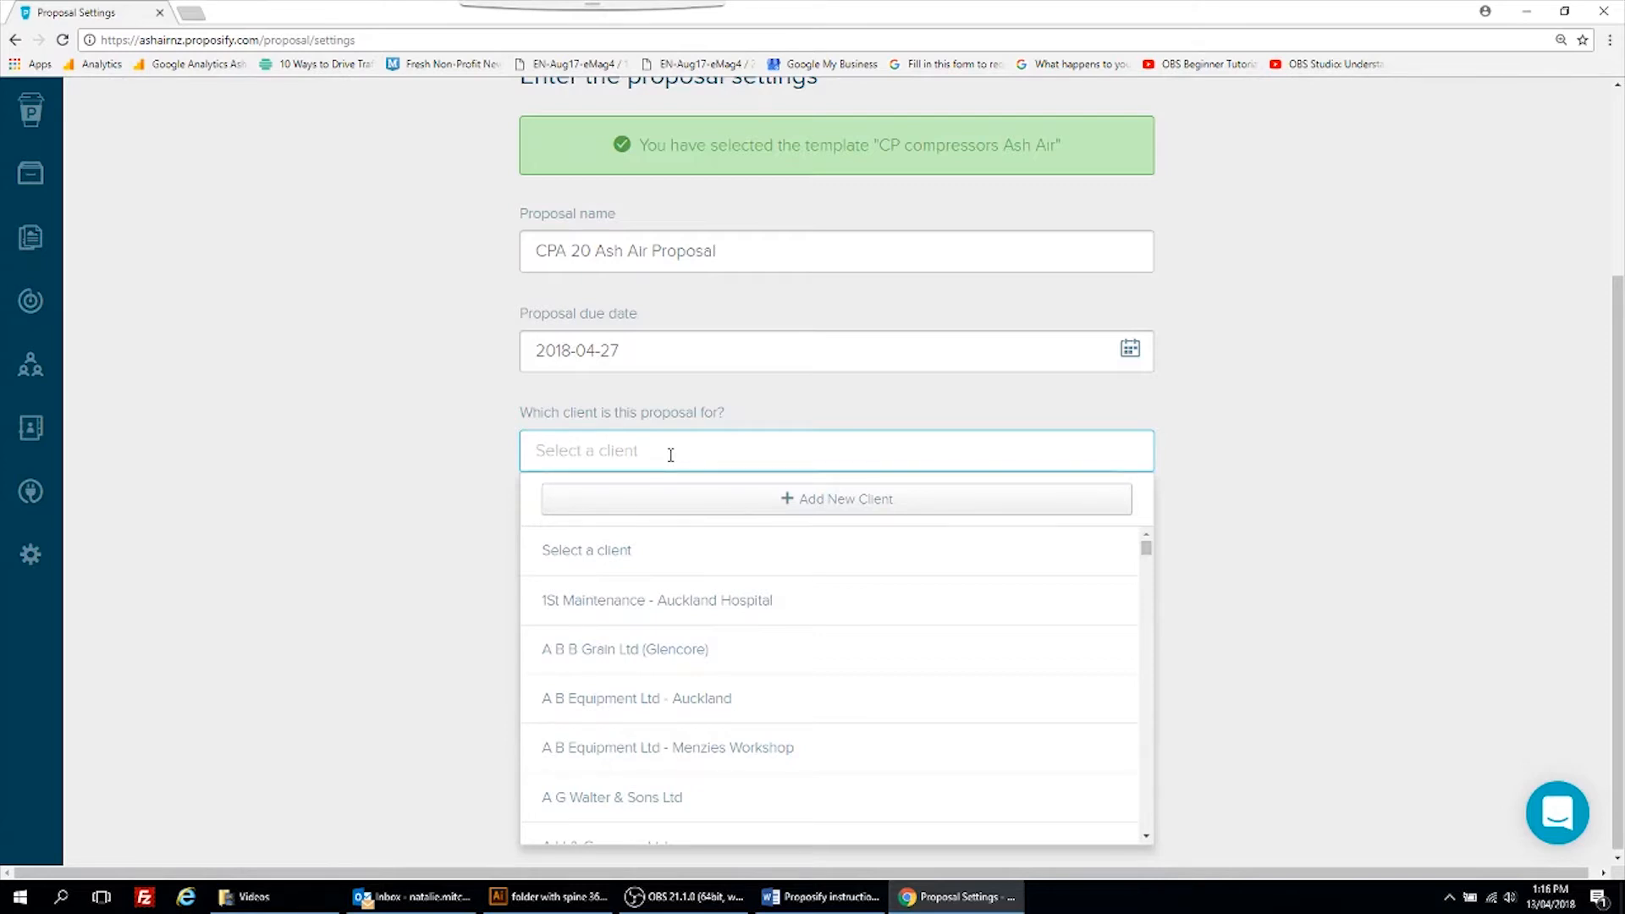
text(exa)
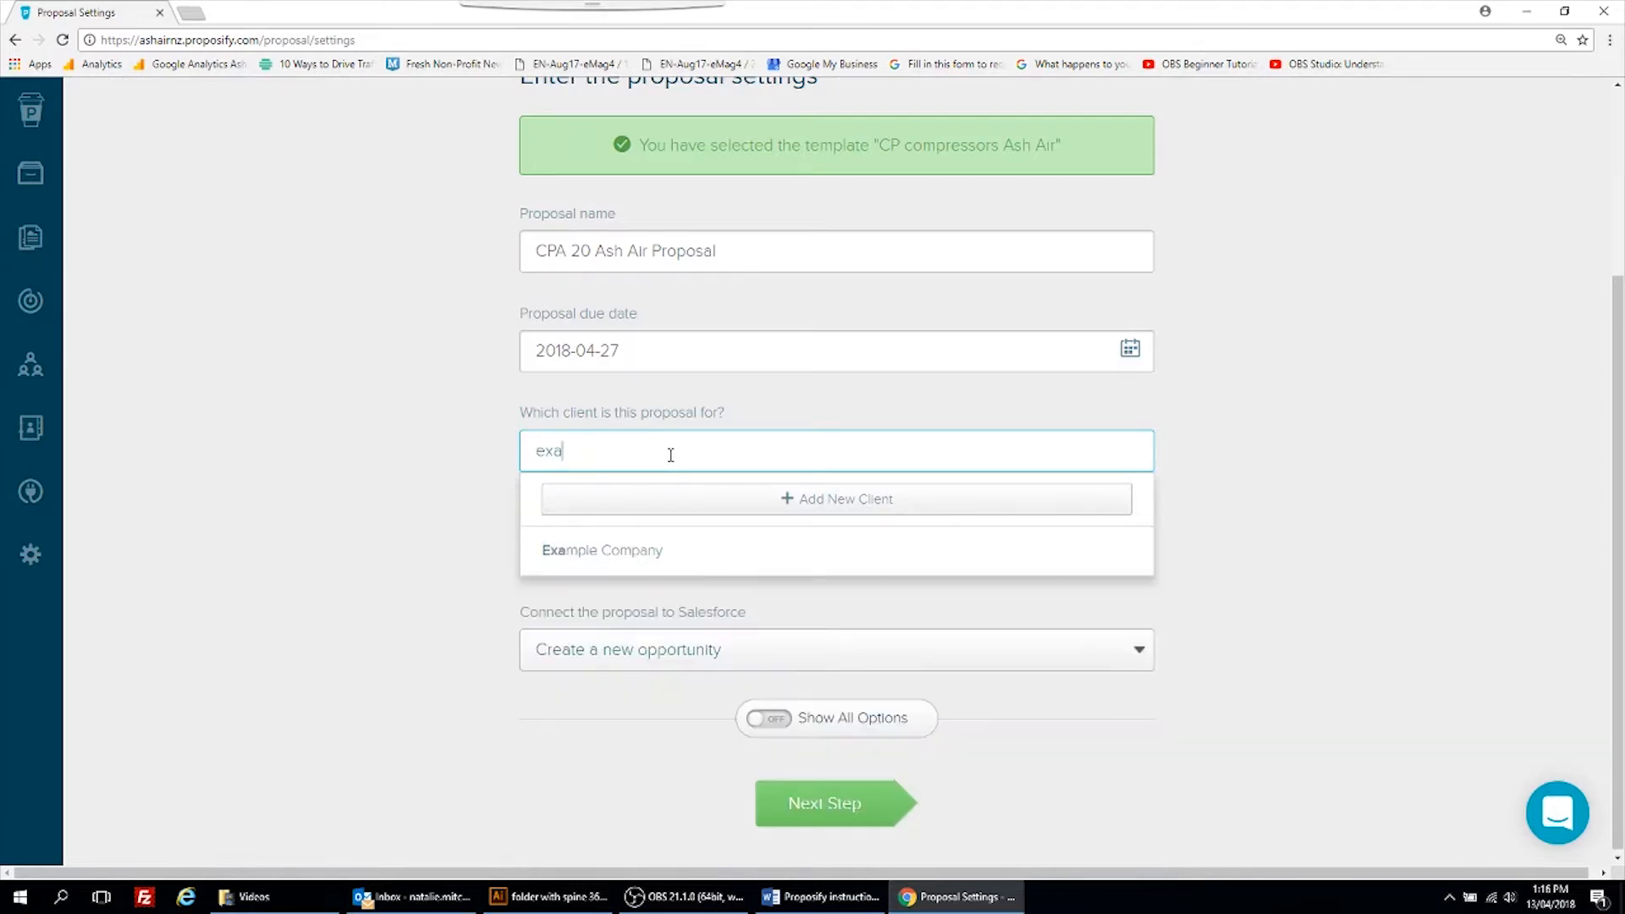
click(649, 557)
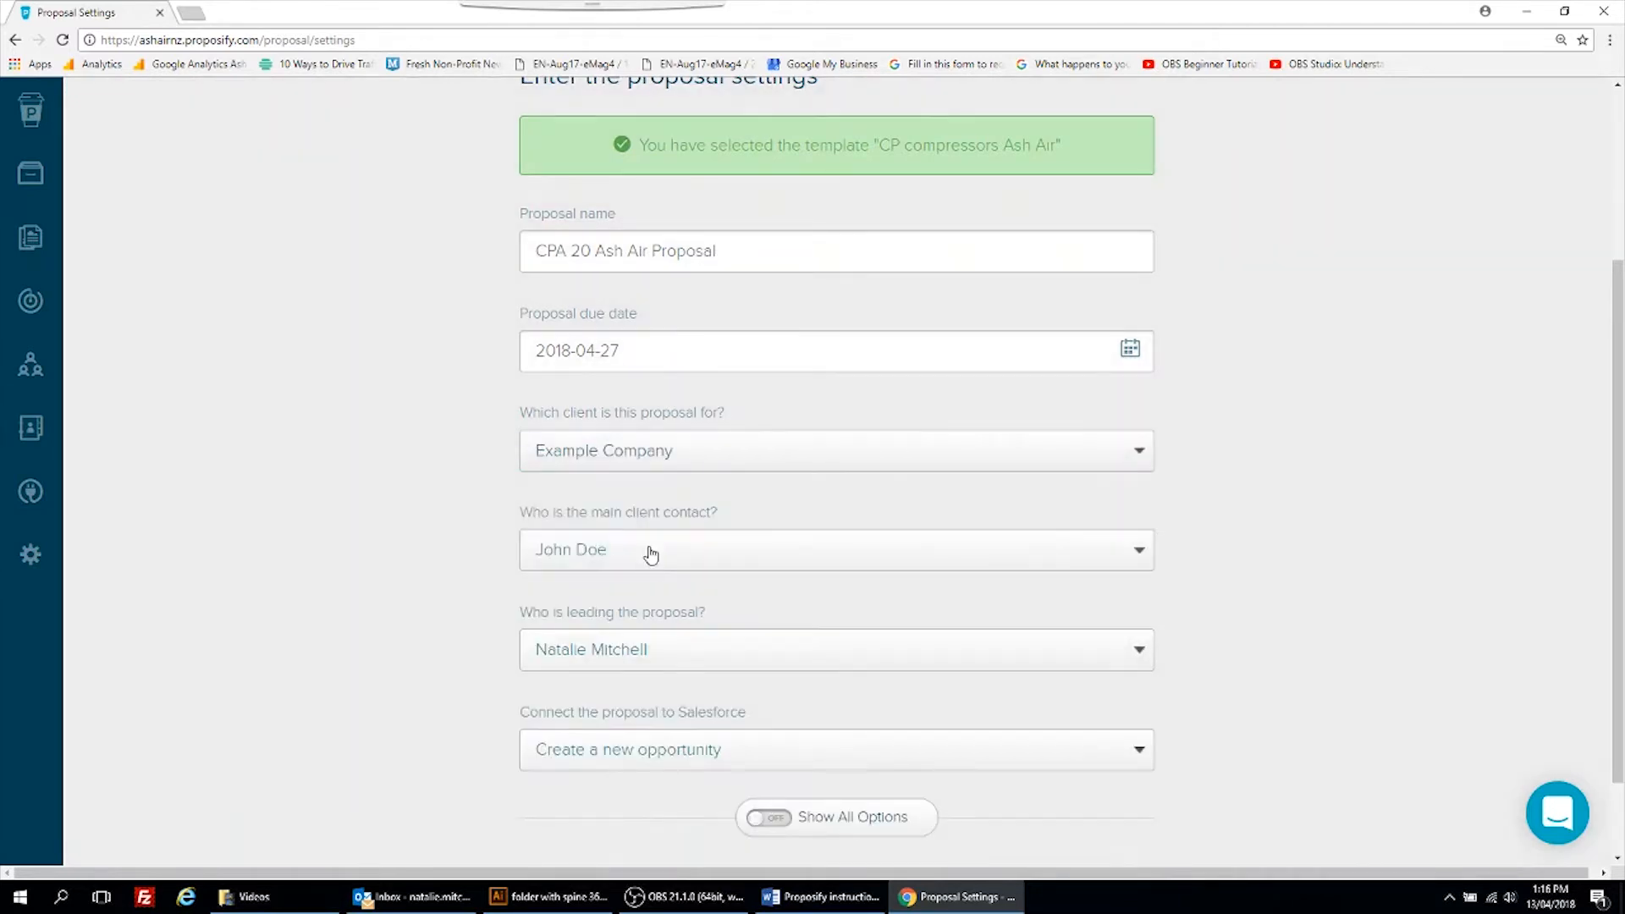
click(703, 467)
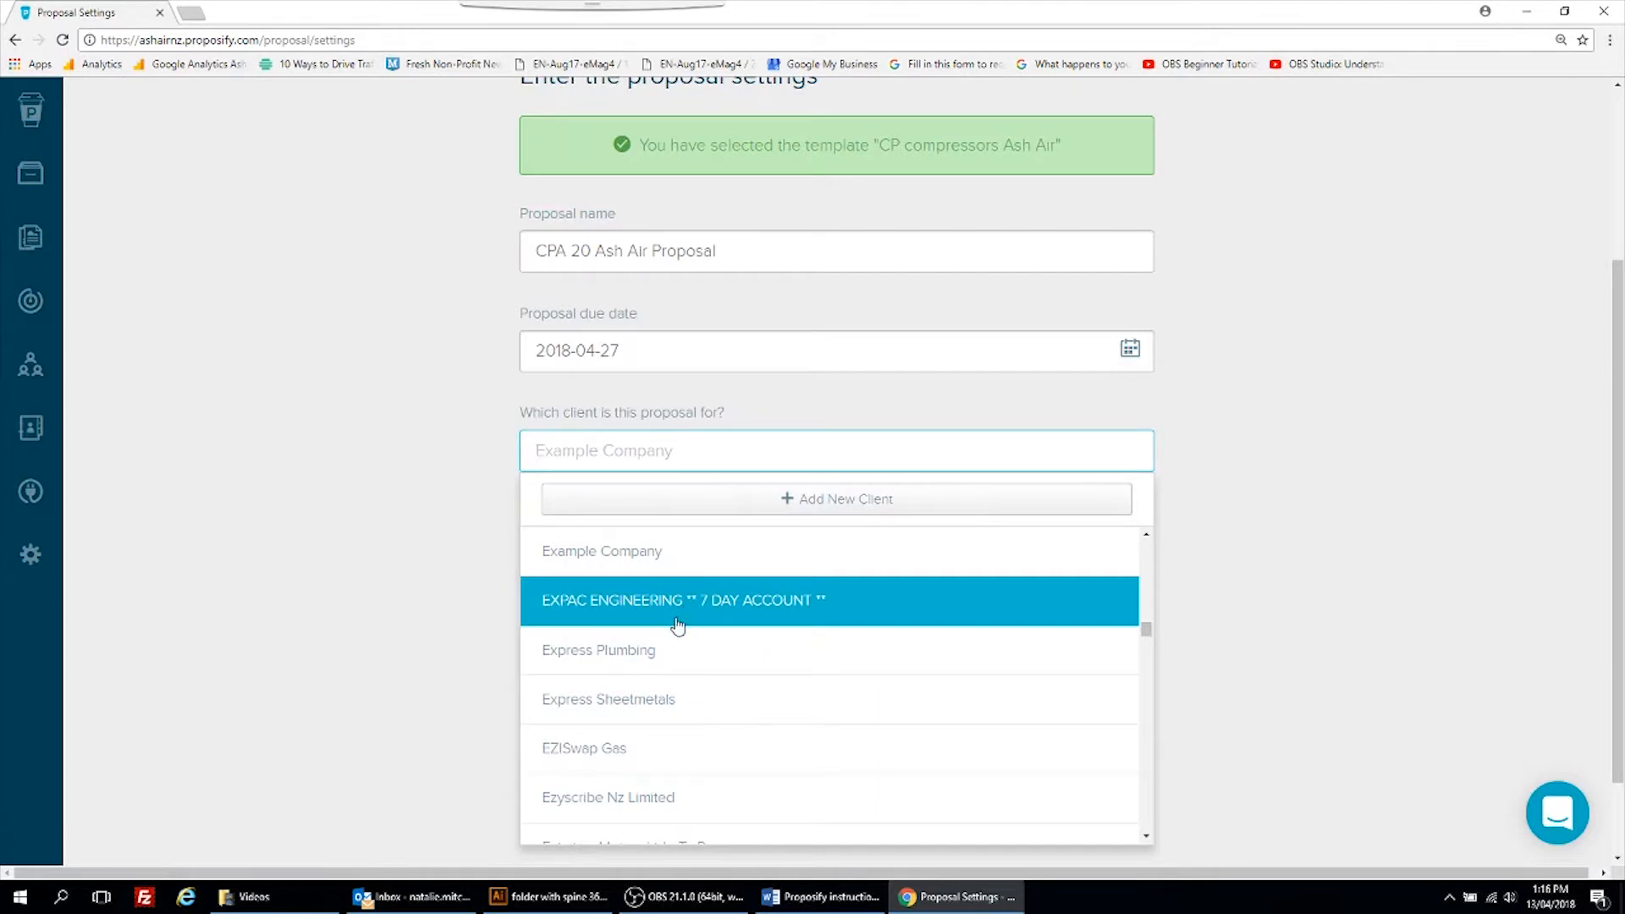
scroll(658, 726, down, 2)
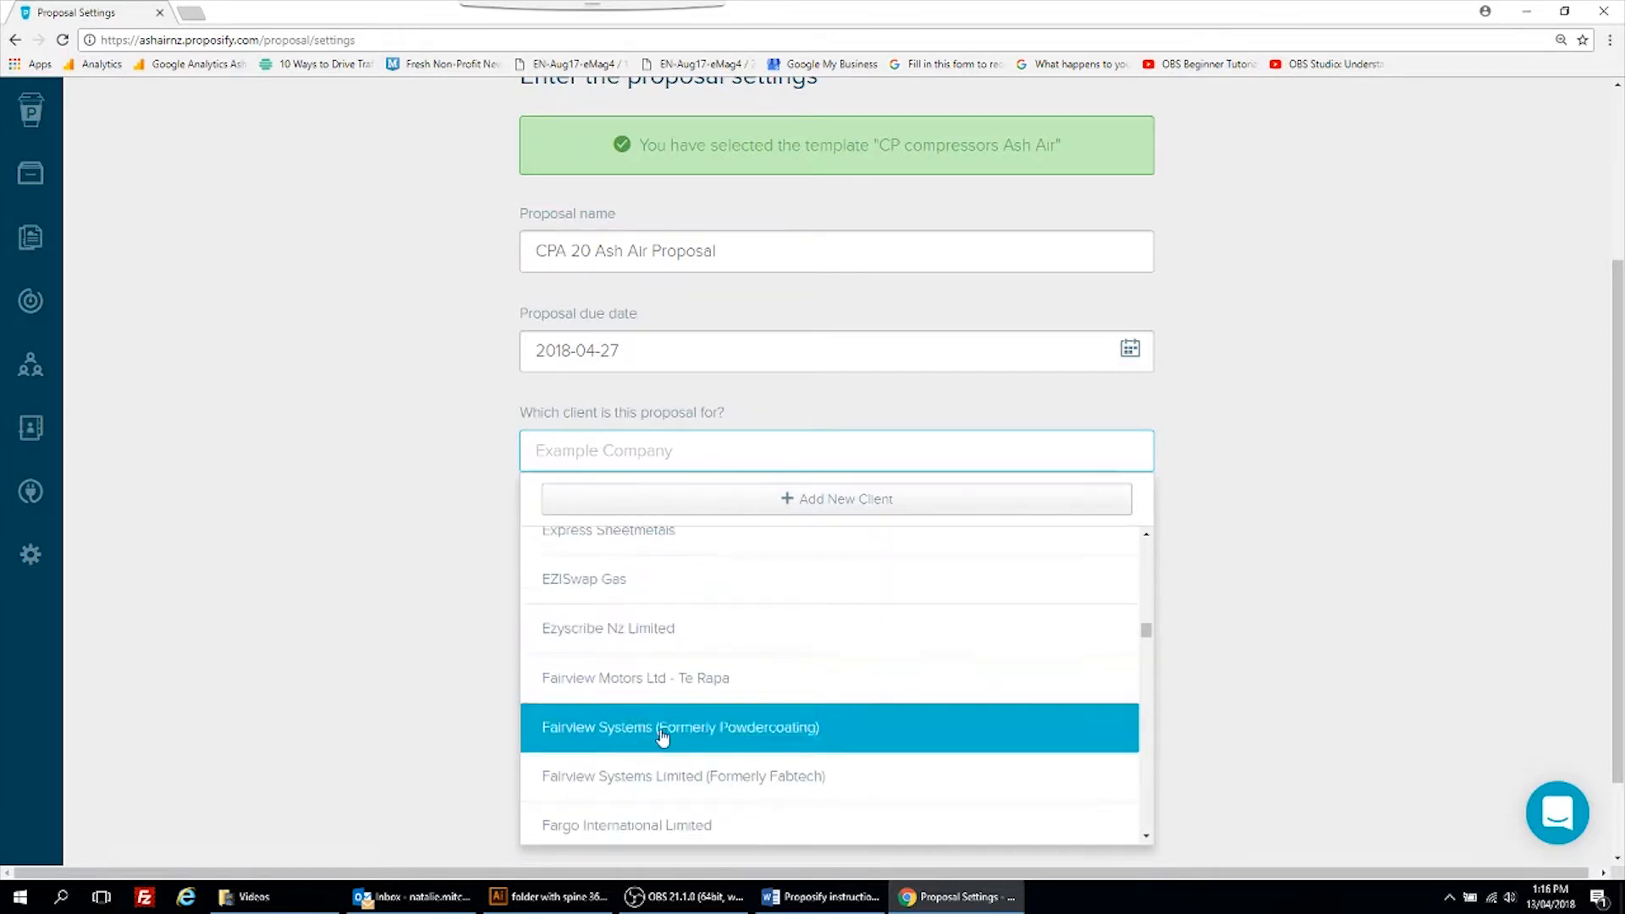
click(460, 534)
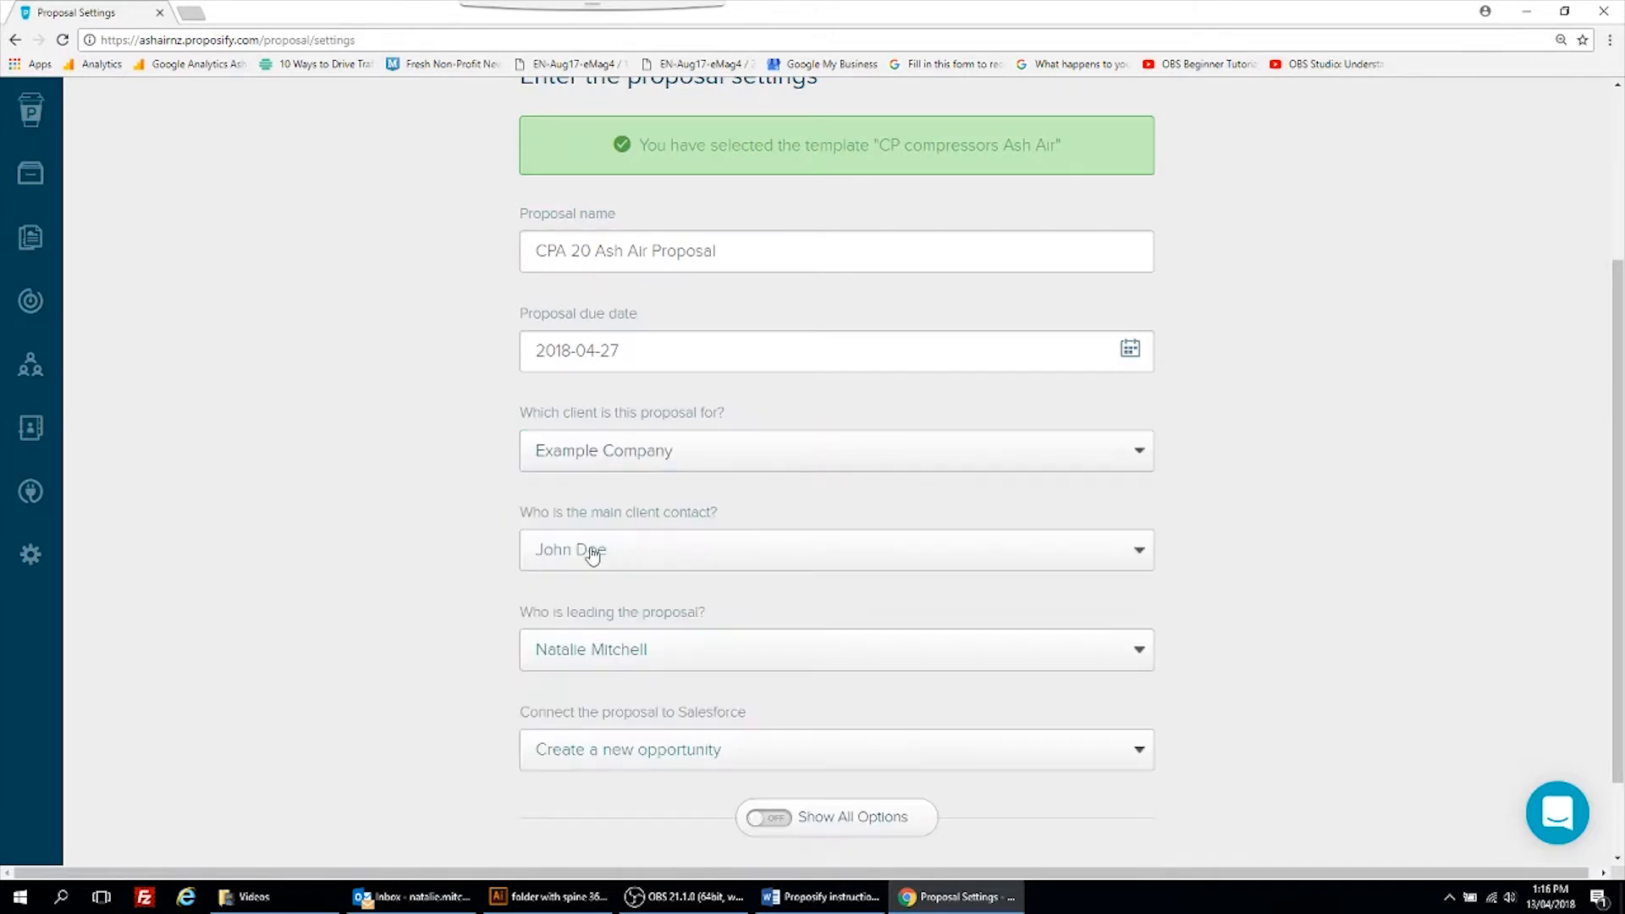
Step: Find the intended team member by first name and assign that person as the proposal's lead
scroll(454, 562, down, 1)
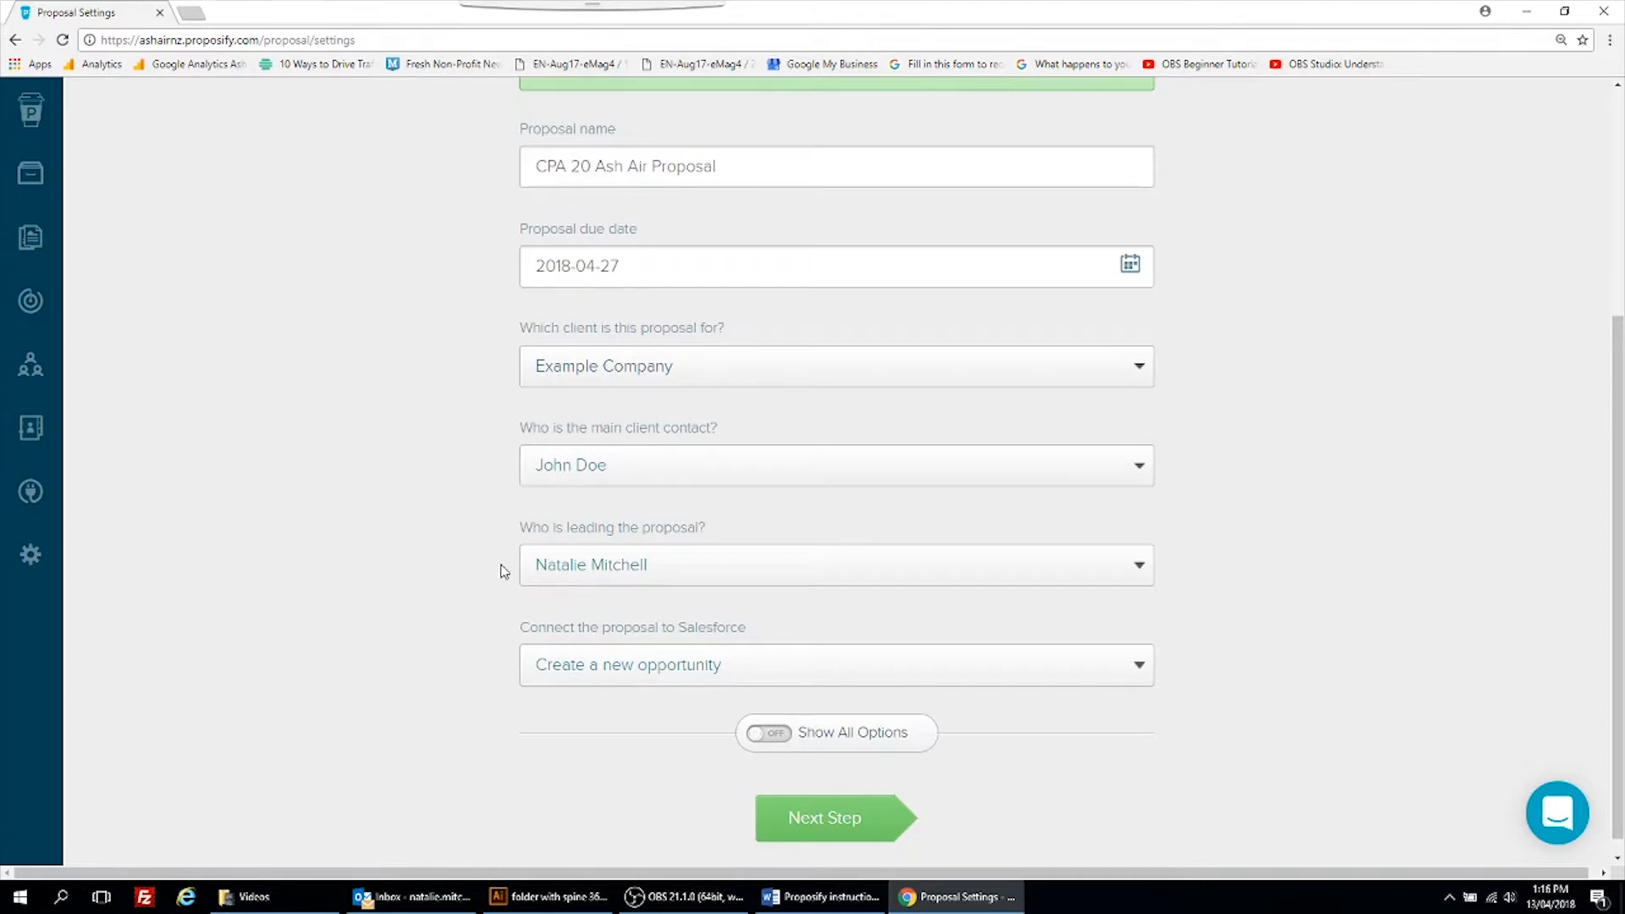
click(579, 576)
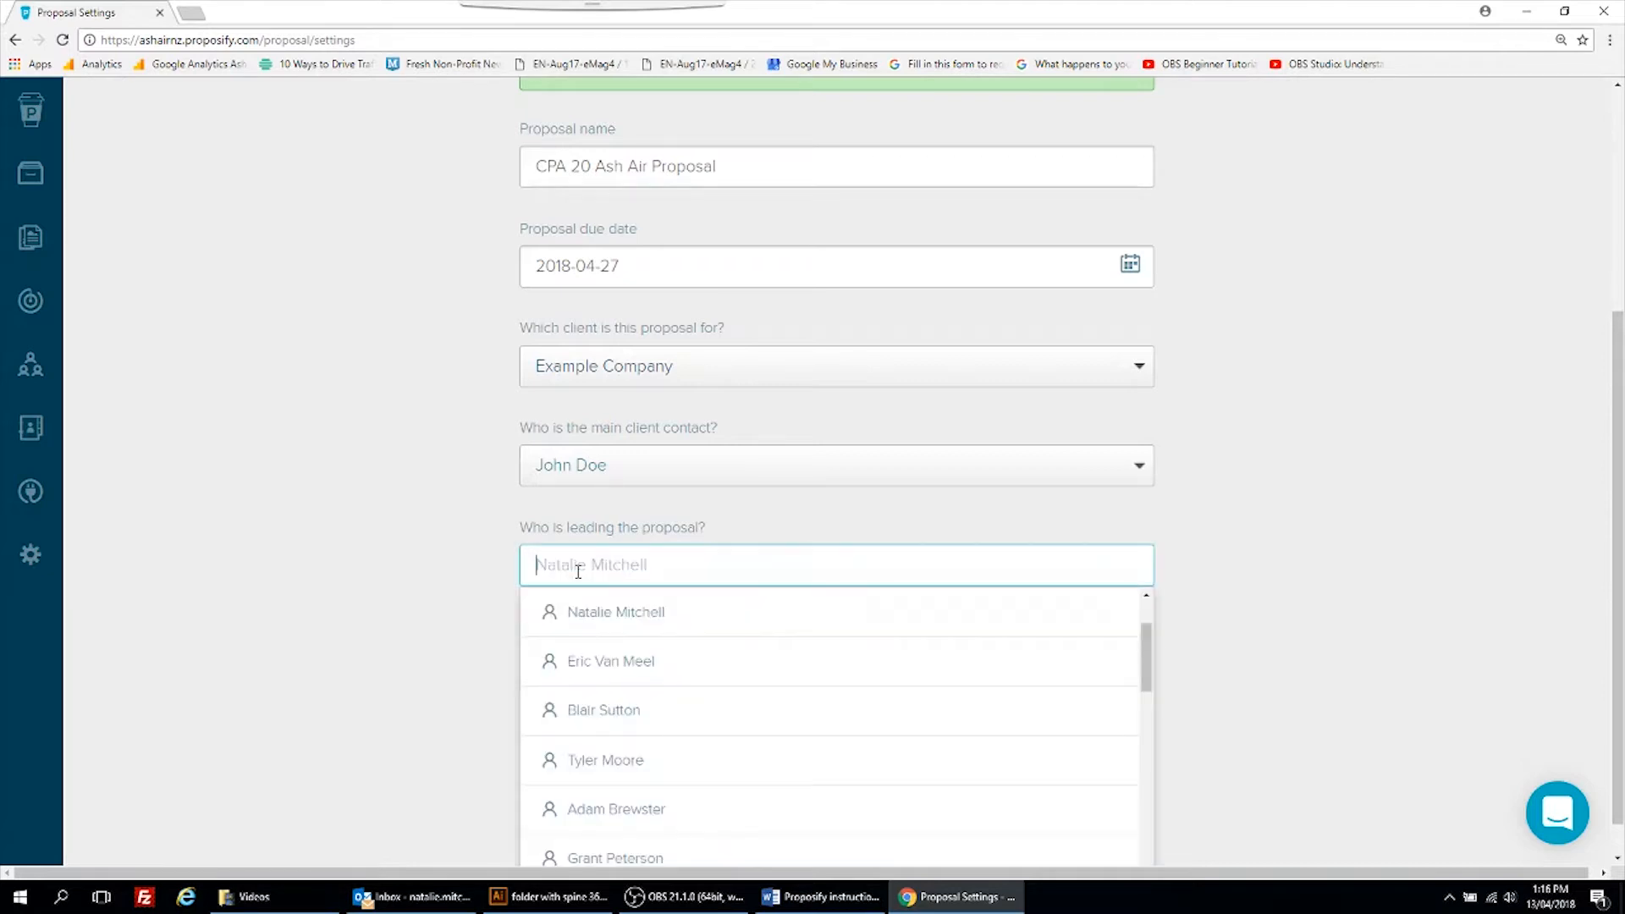
text(dmitry)
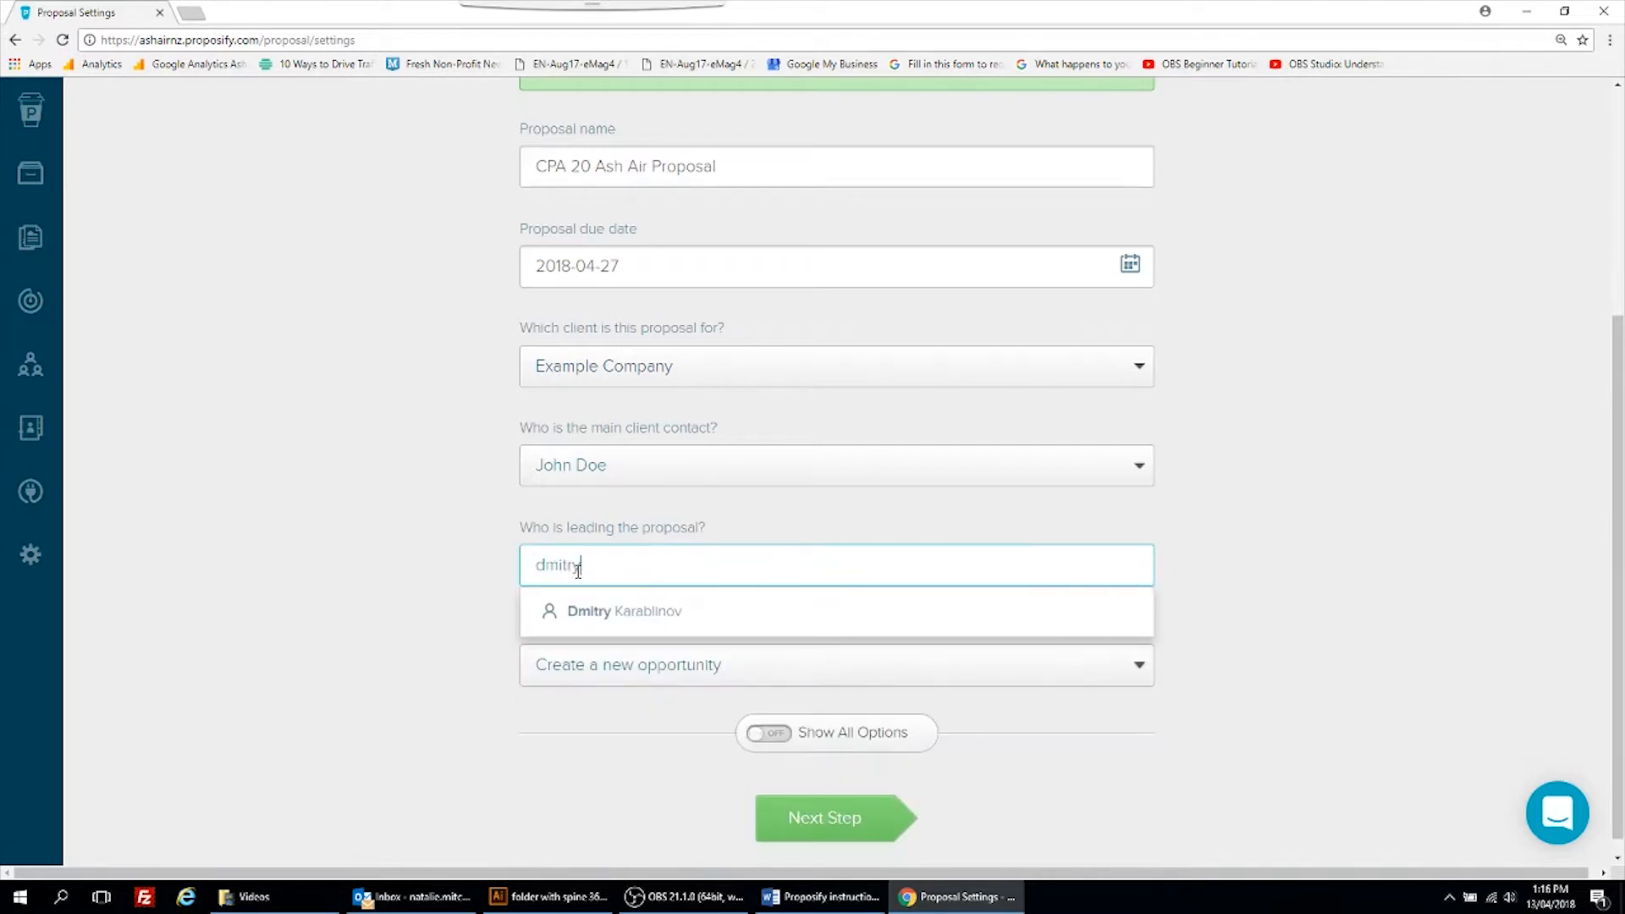
click(596, 611)
scroll(410, 645, down, 1)
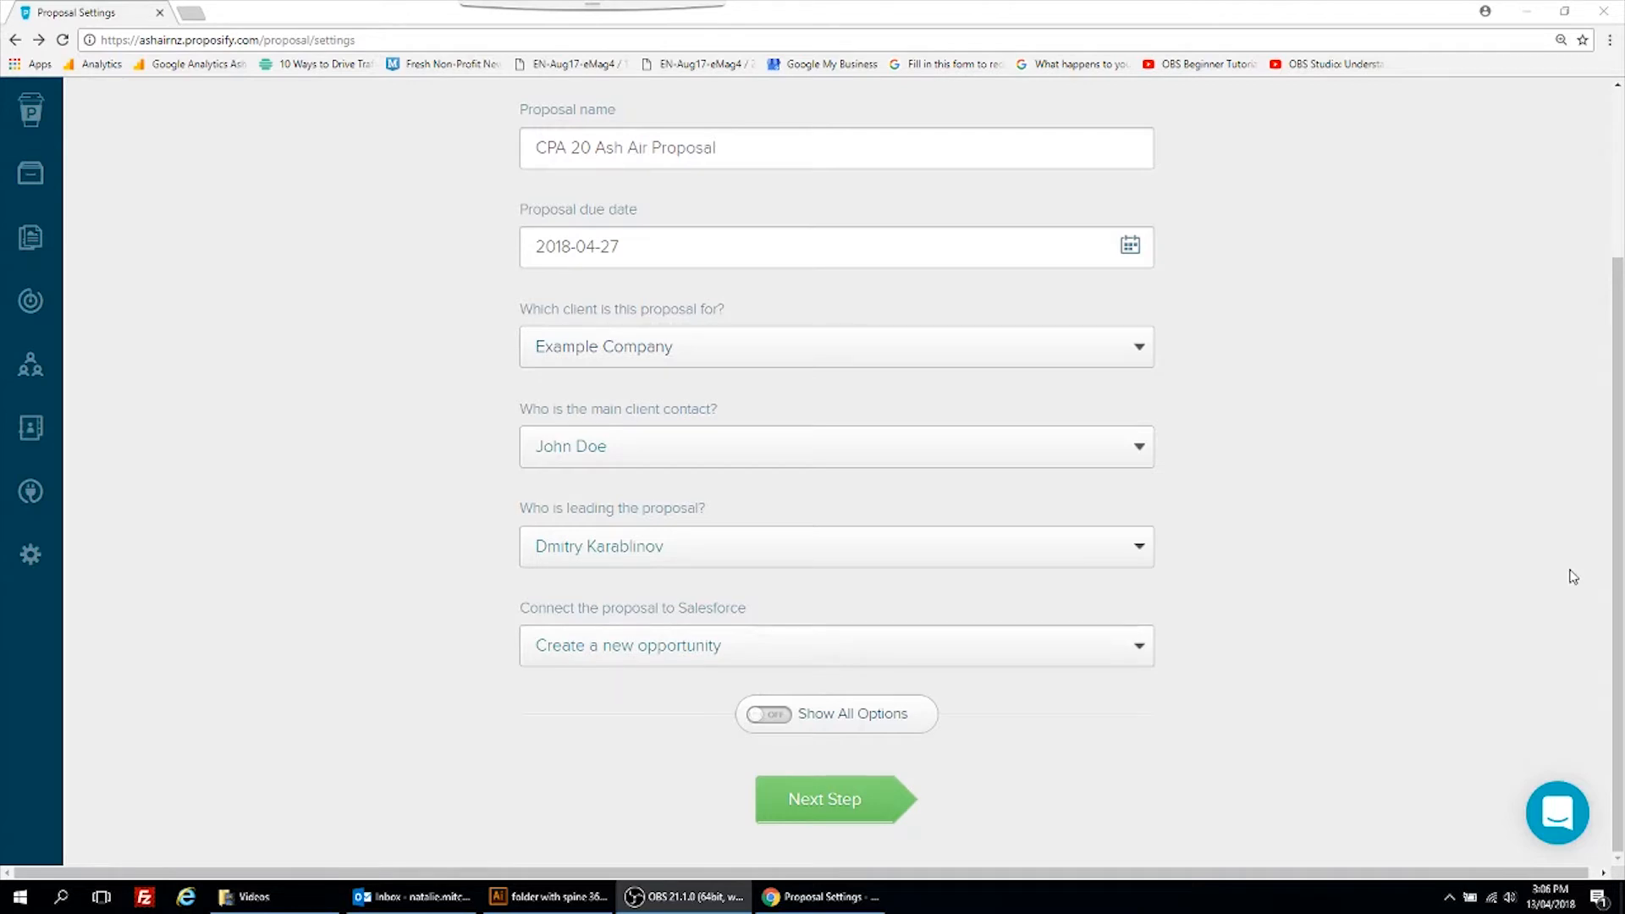
Step: Find the Salesforce opportunity "CPA20TM+ - 500 litre" and connect the proposal to it
click(893, 654)
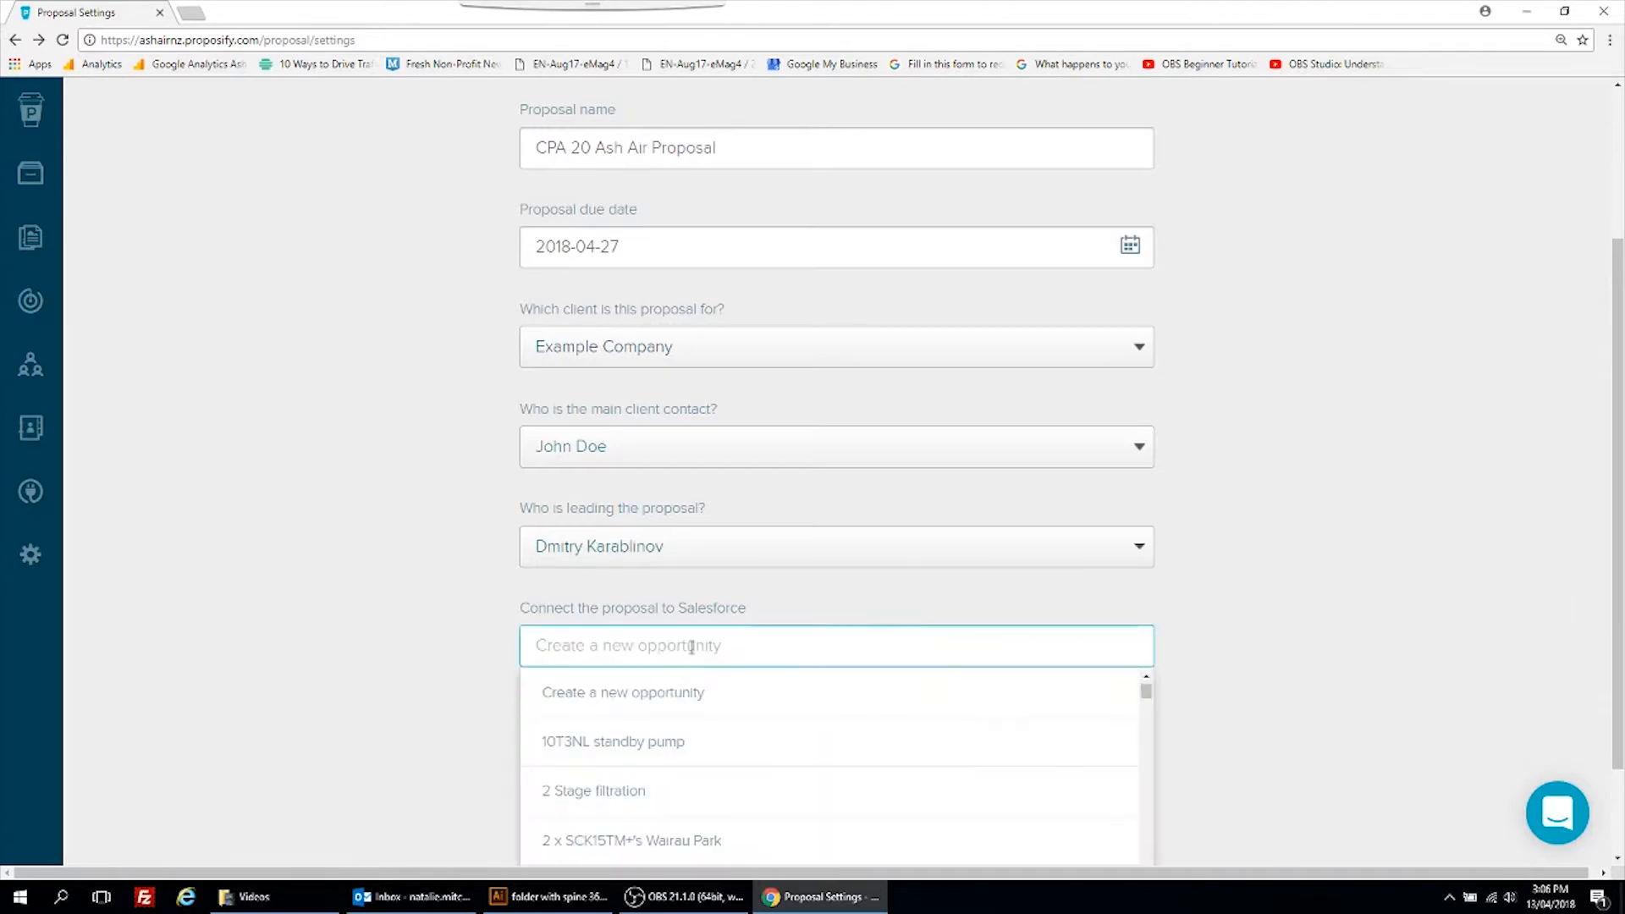
text(cpa20)
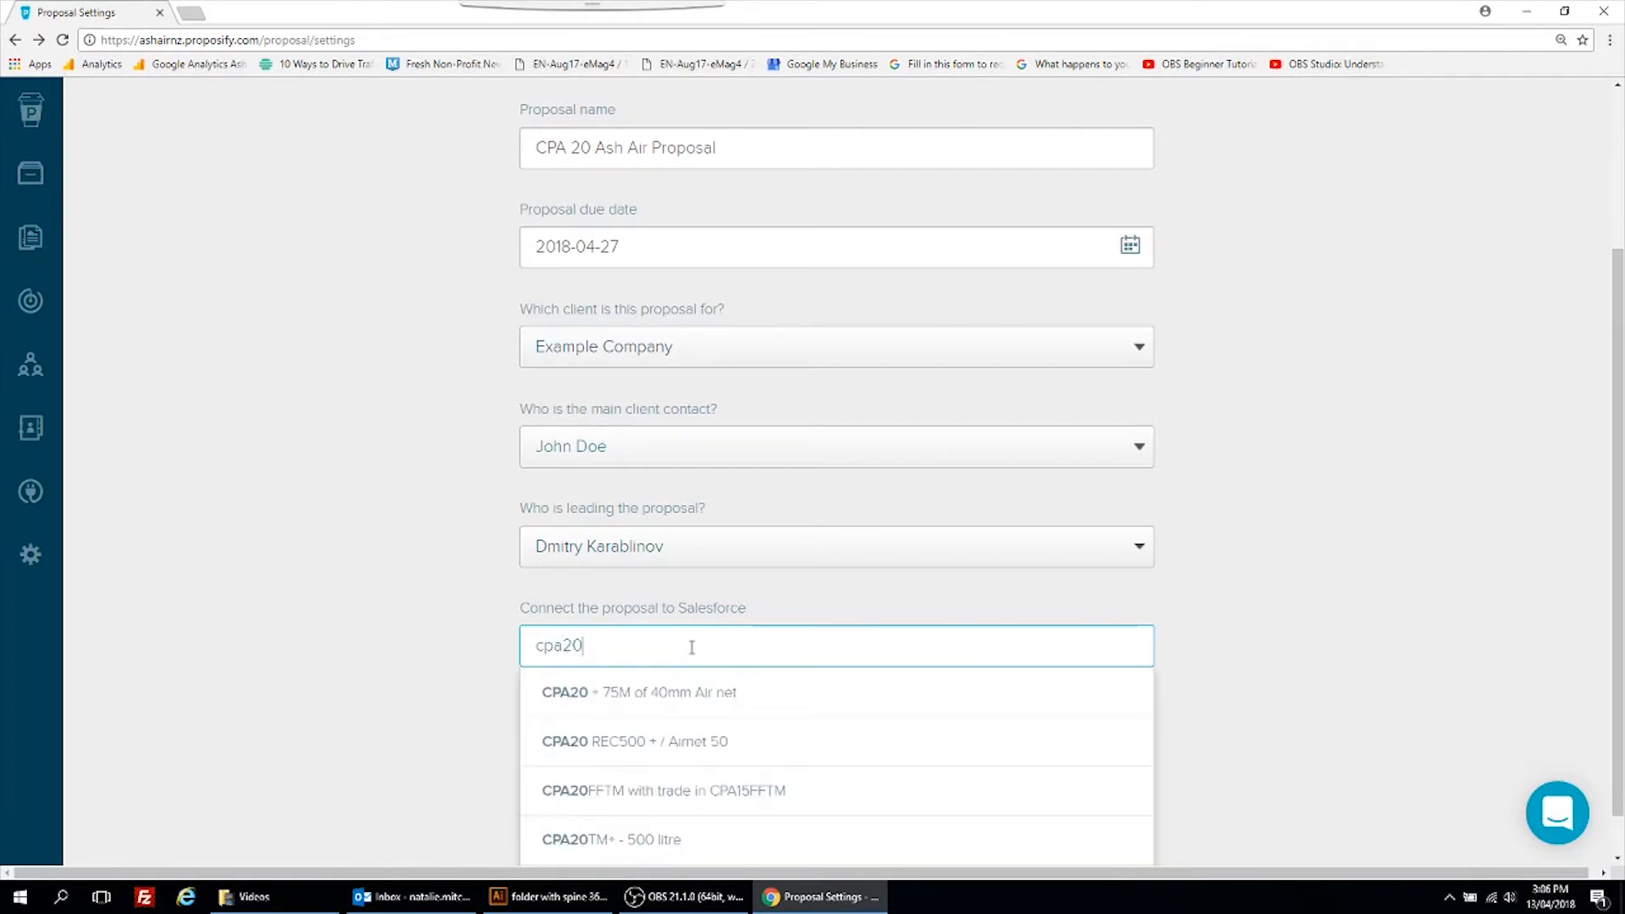
click(672, 835)
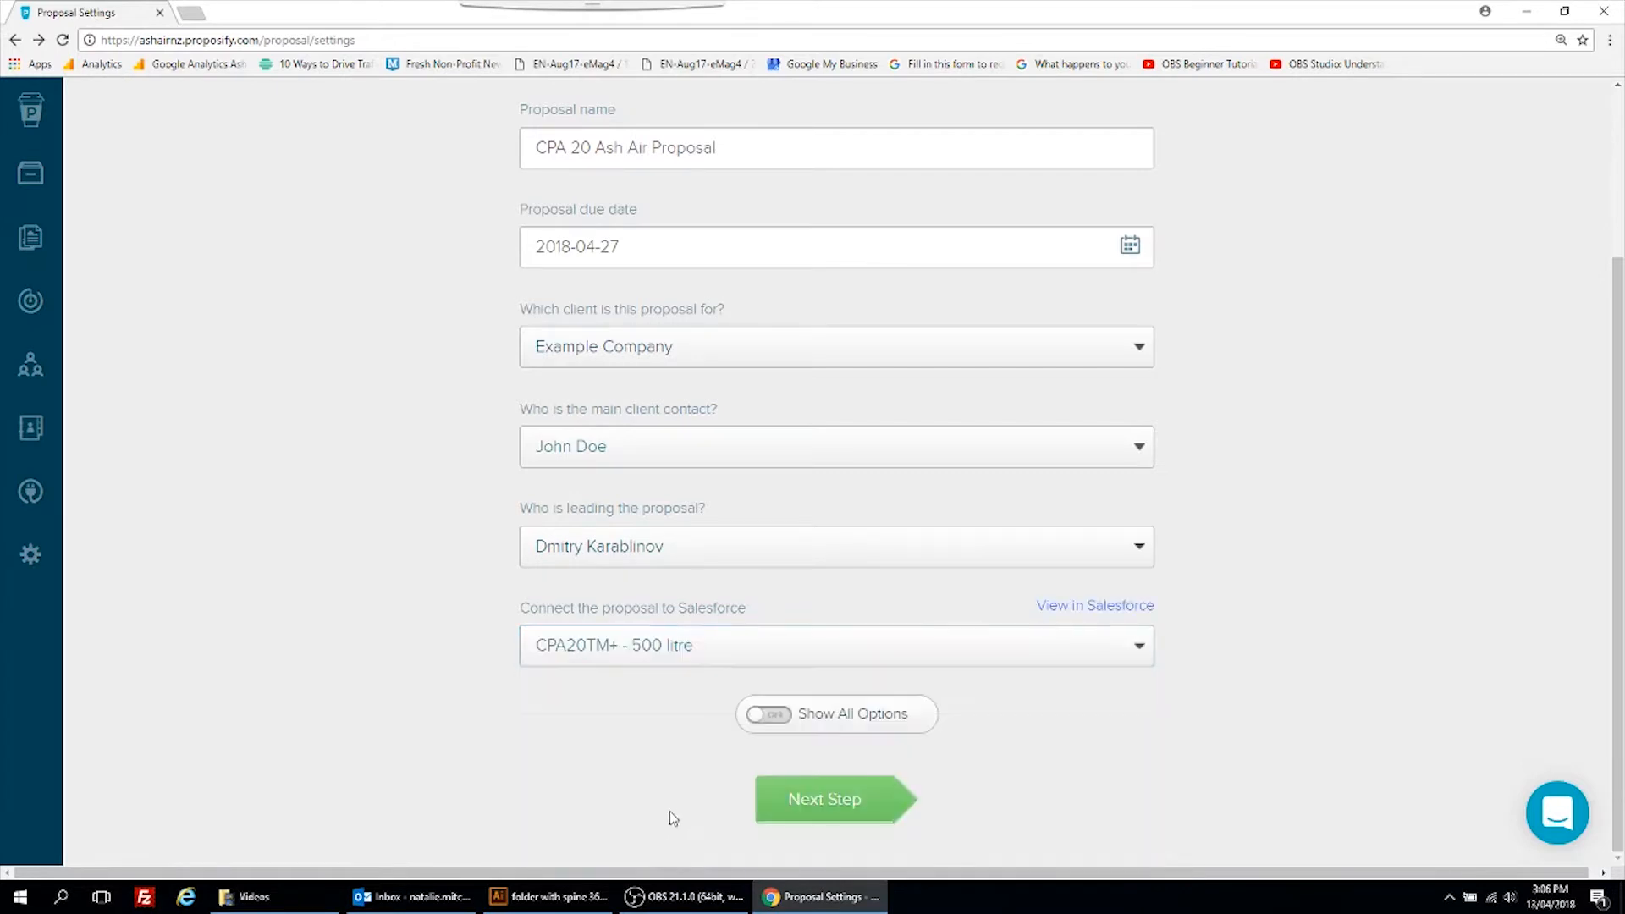
Step: Set the Salesforce connection to "Don't create/link a opportunity" and continue to the proposal editor
click(662, 664)
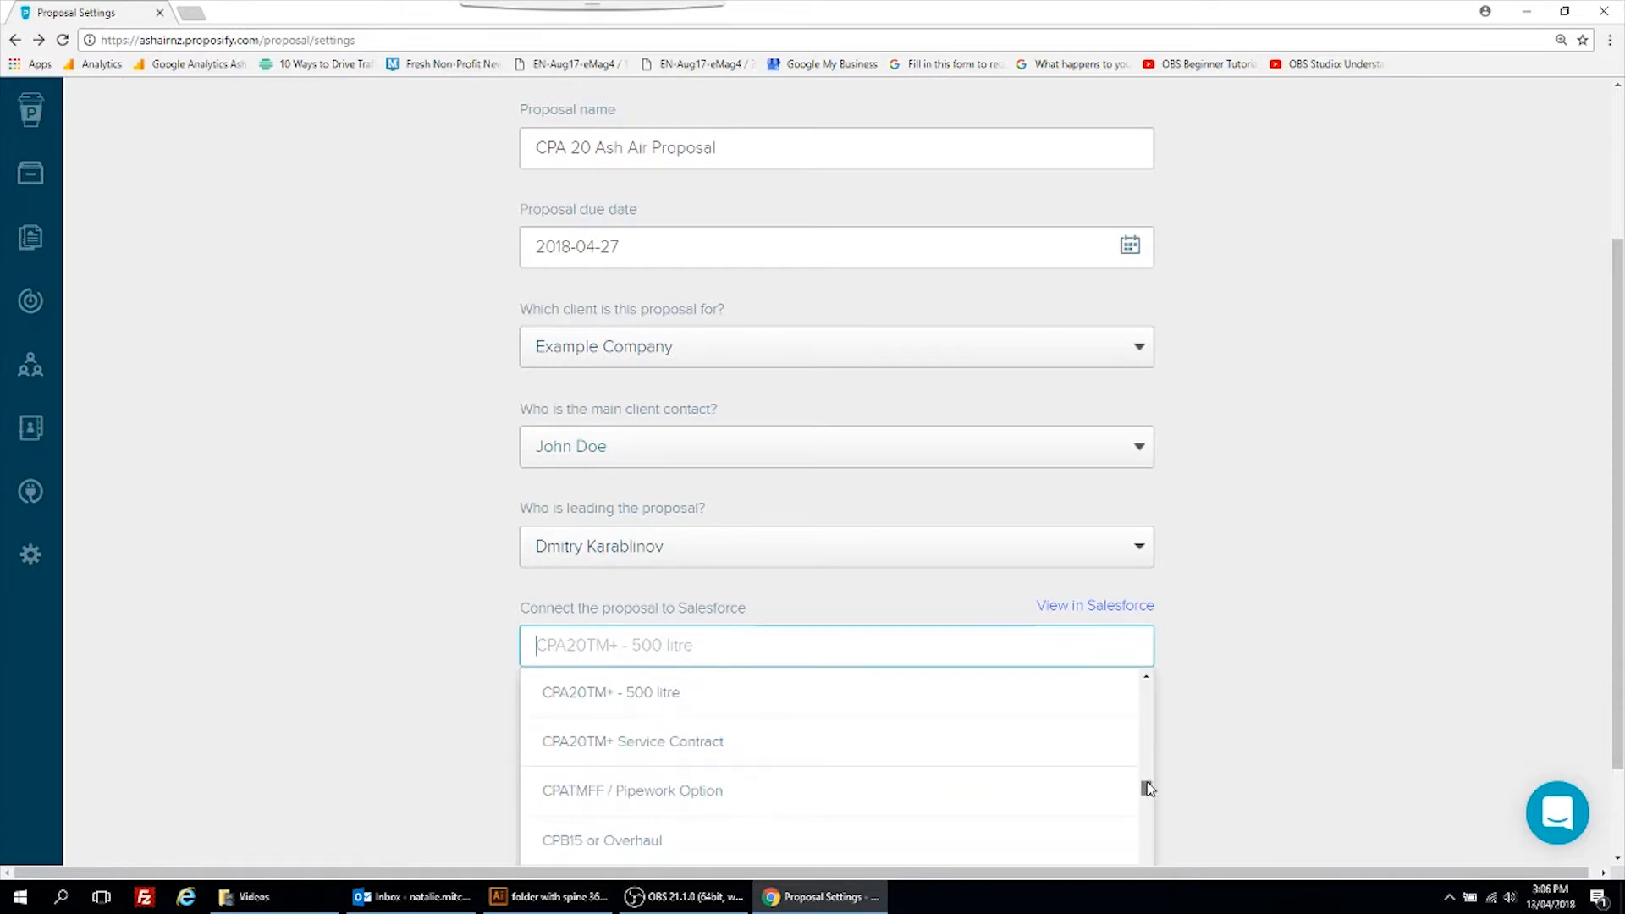
drag(1144, 784, 1140, 680)
click(691, 696)
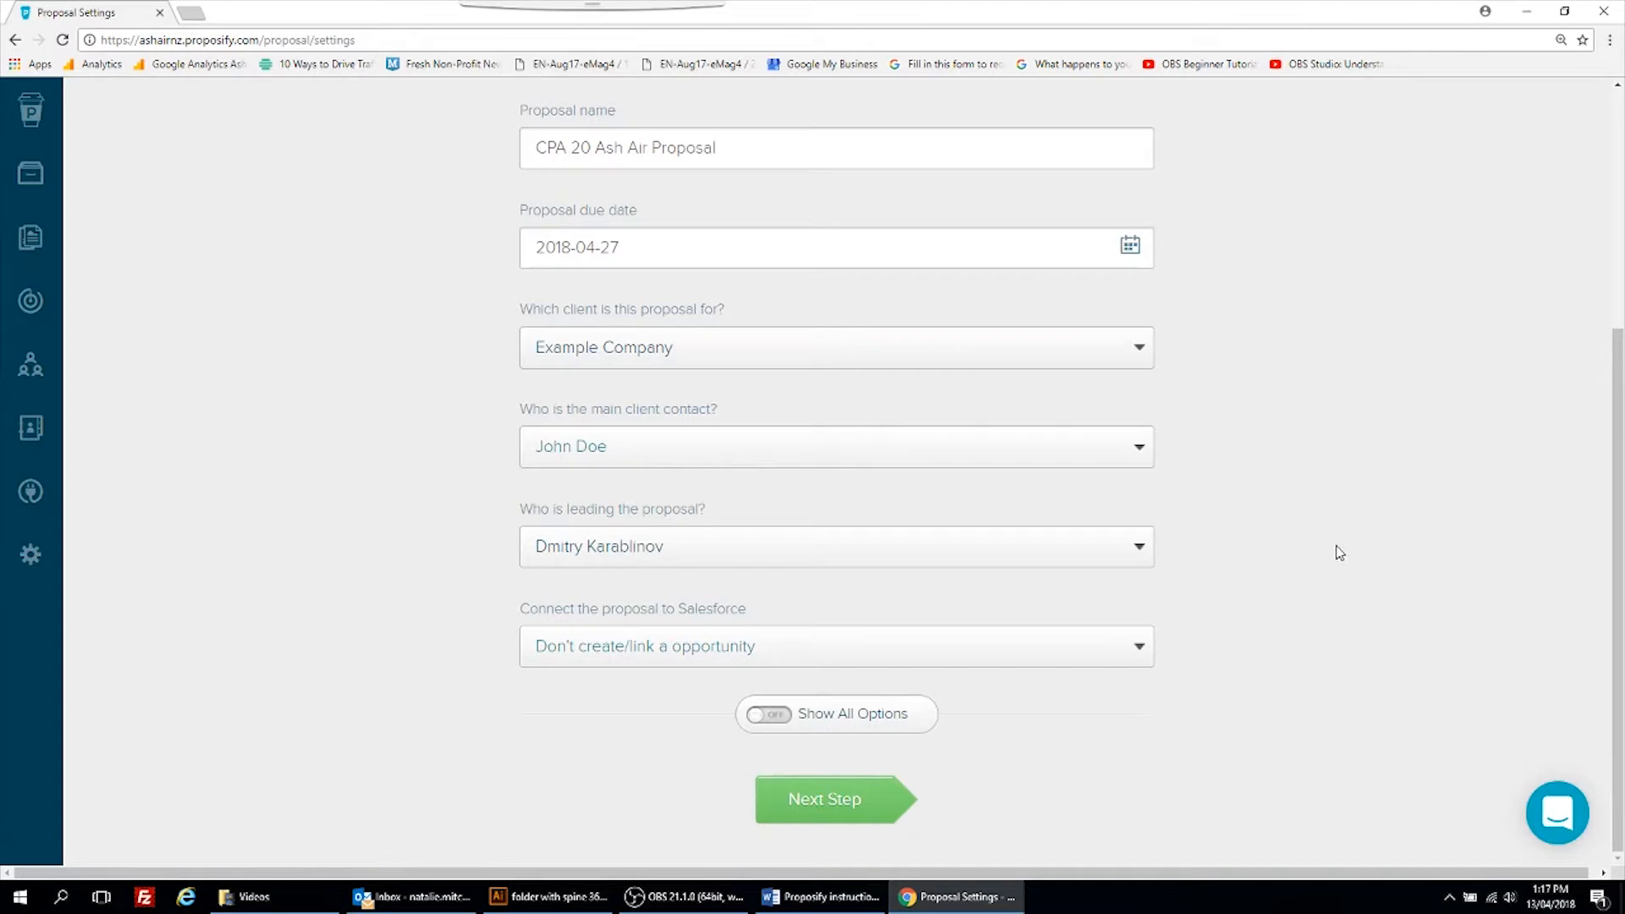
click(801, 815)
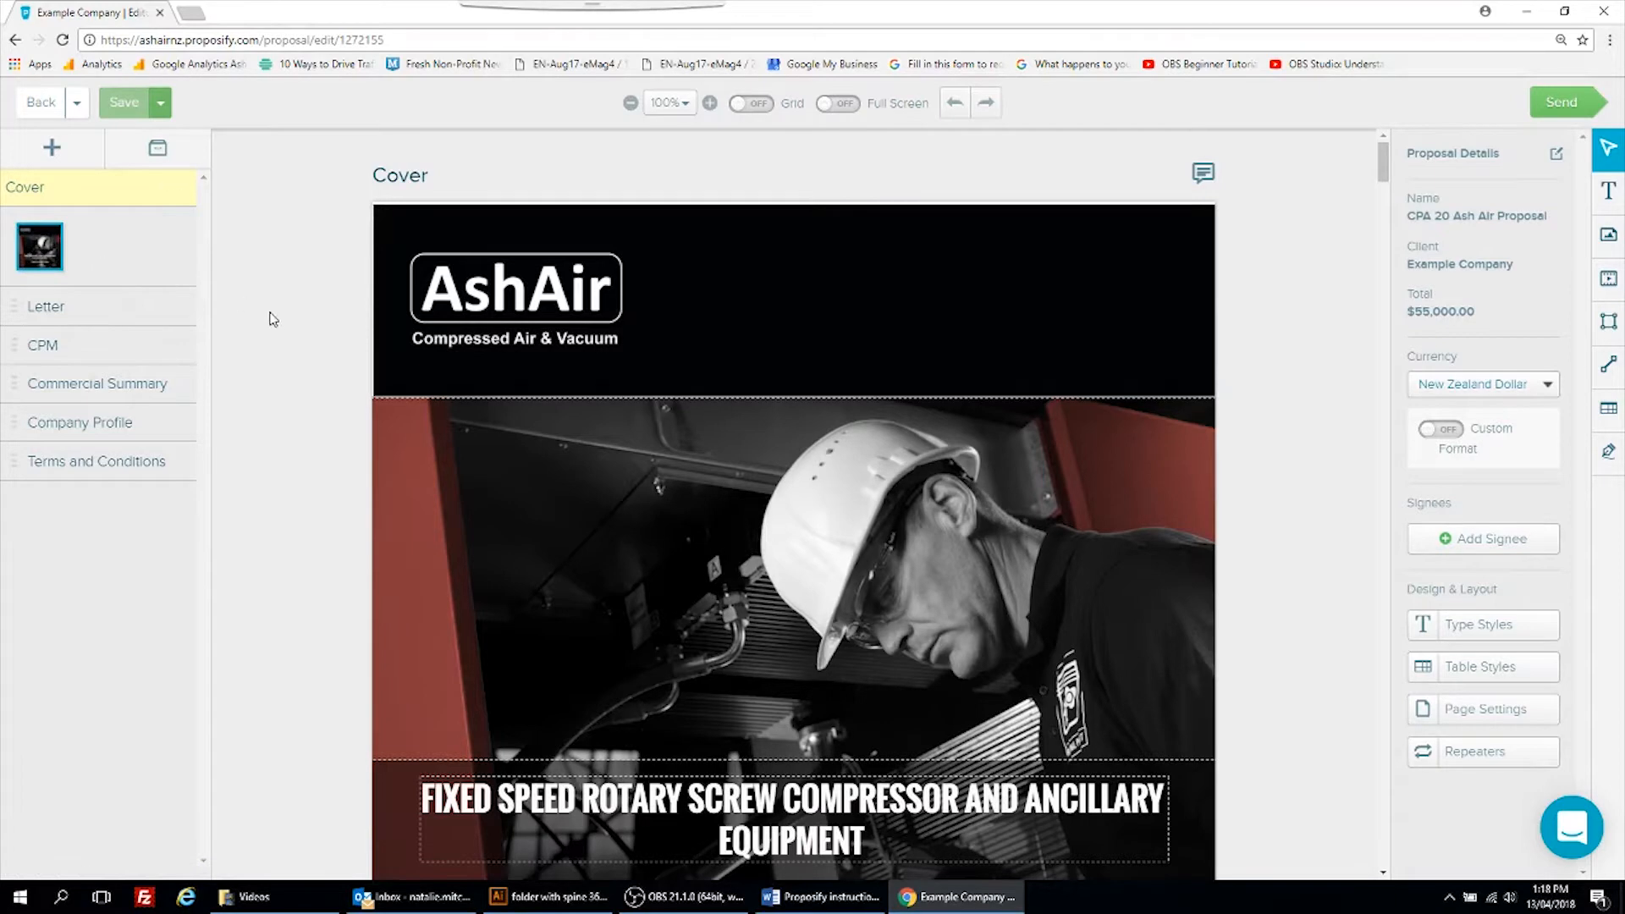
Step: Examine the cover page and the letter for the automatically filled client and lead details and the template wording
scroll(279, 337, down, 1)
scroll(312, 378, up, 1)
scroll(300, 381, down, 1)
scroll(307, 394, down, 1)
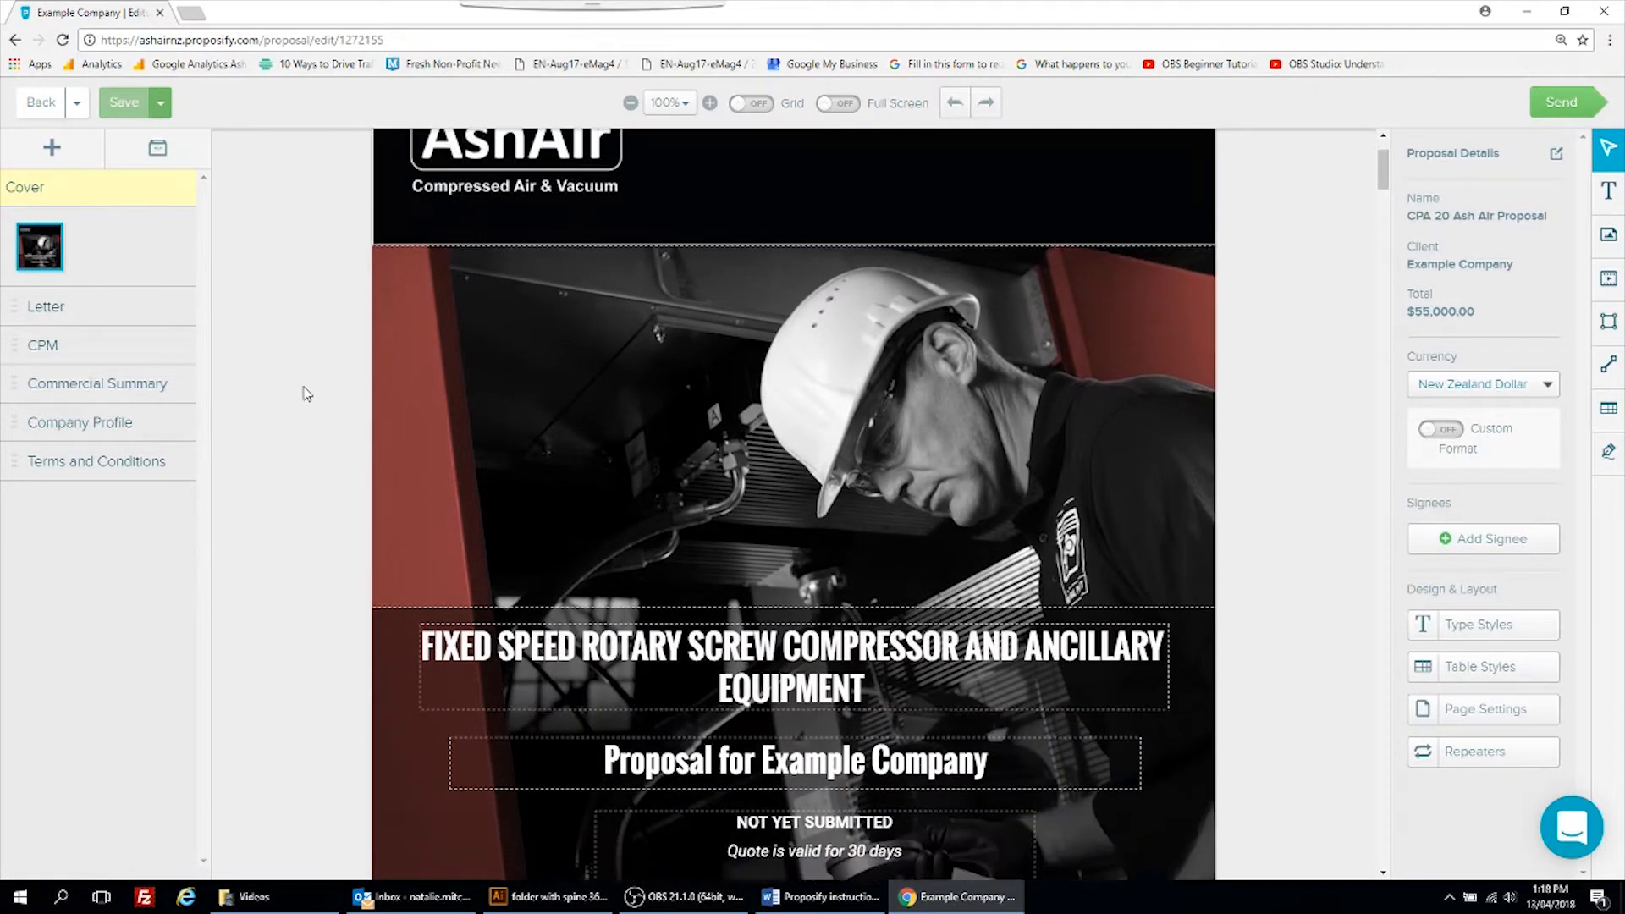
scroll(307, 394, down, 1)
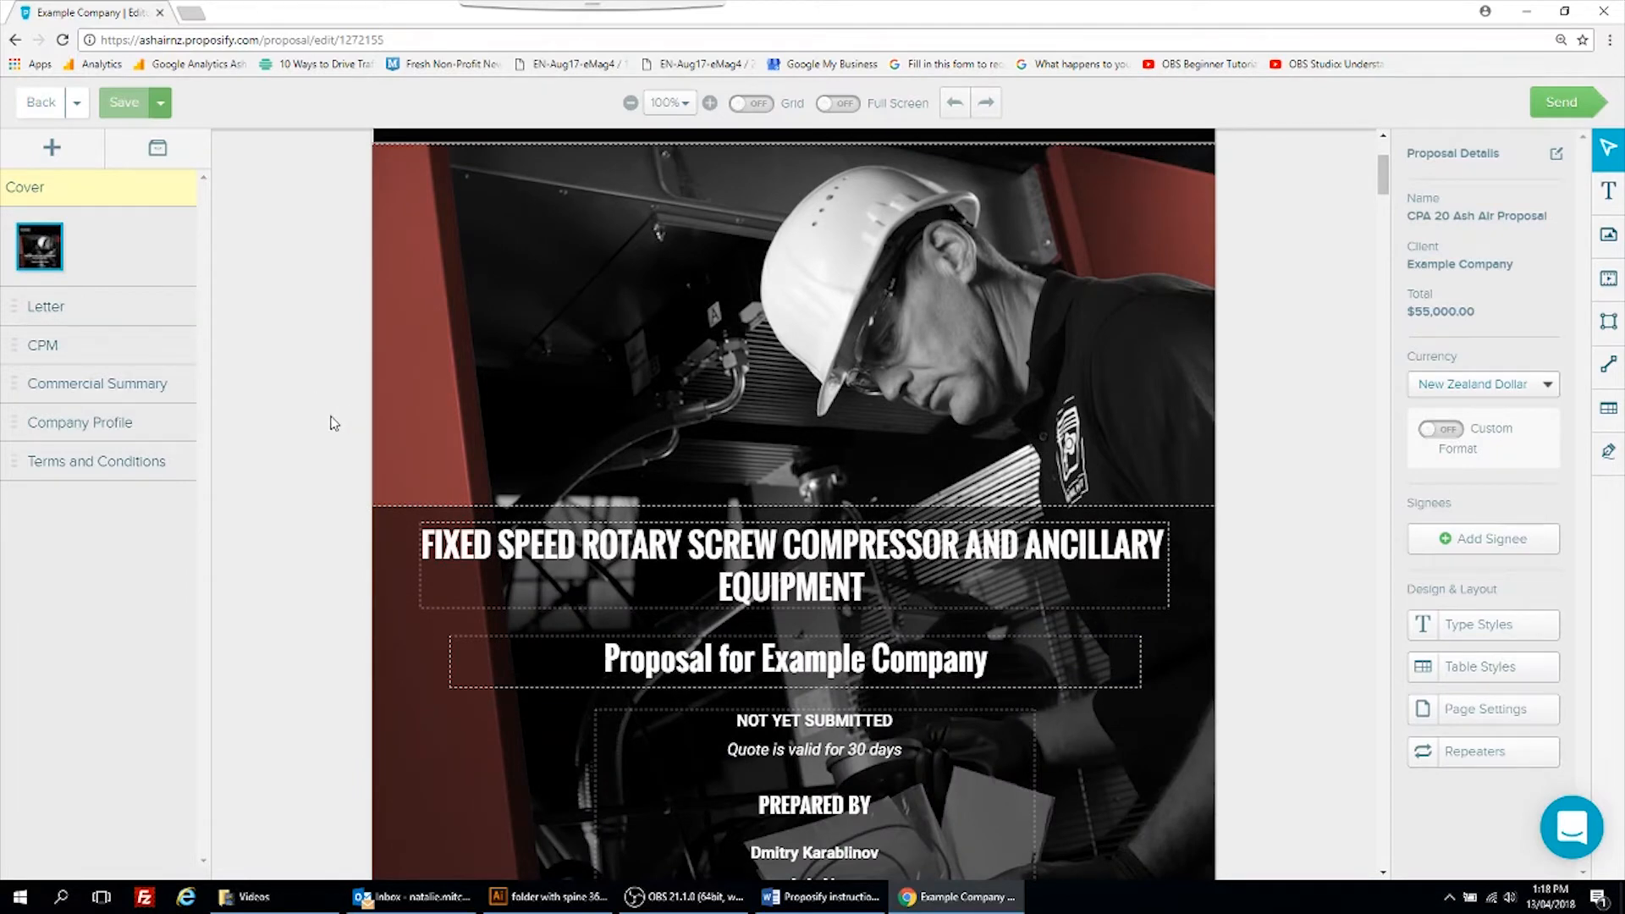
scroll(339, 423, down, 2)
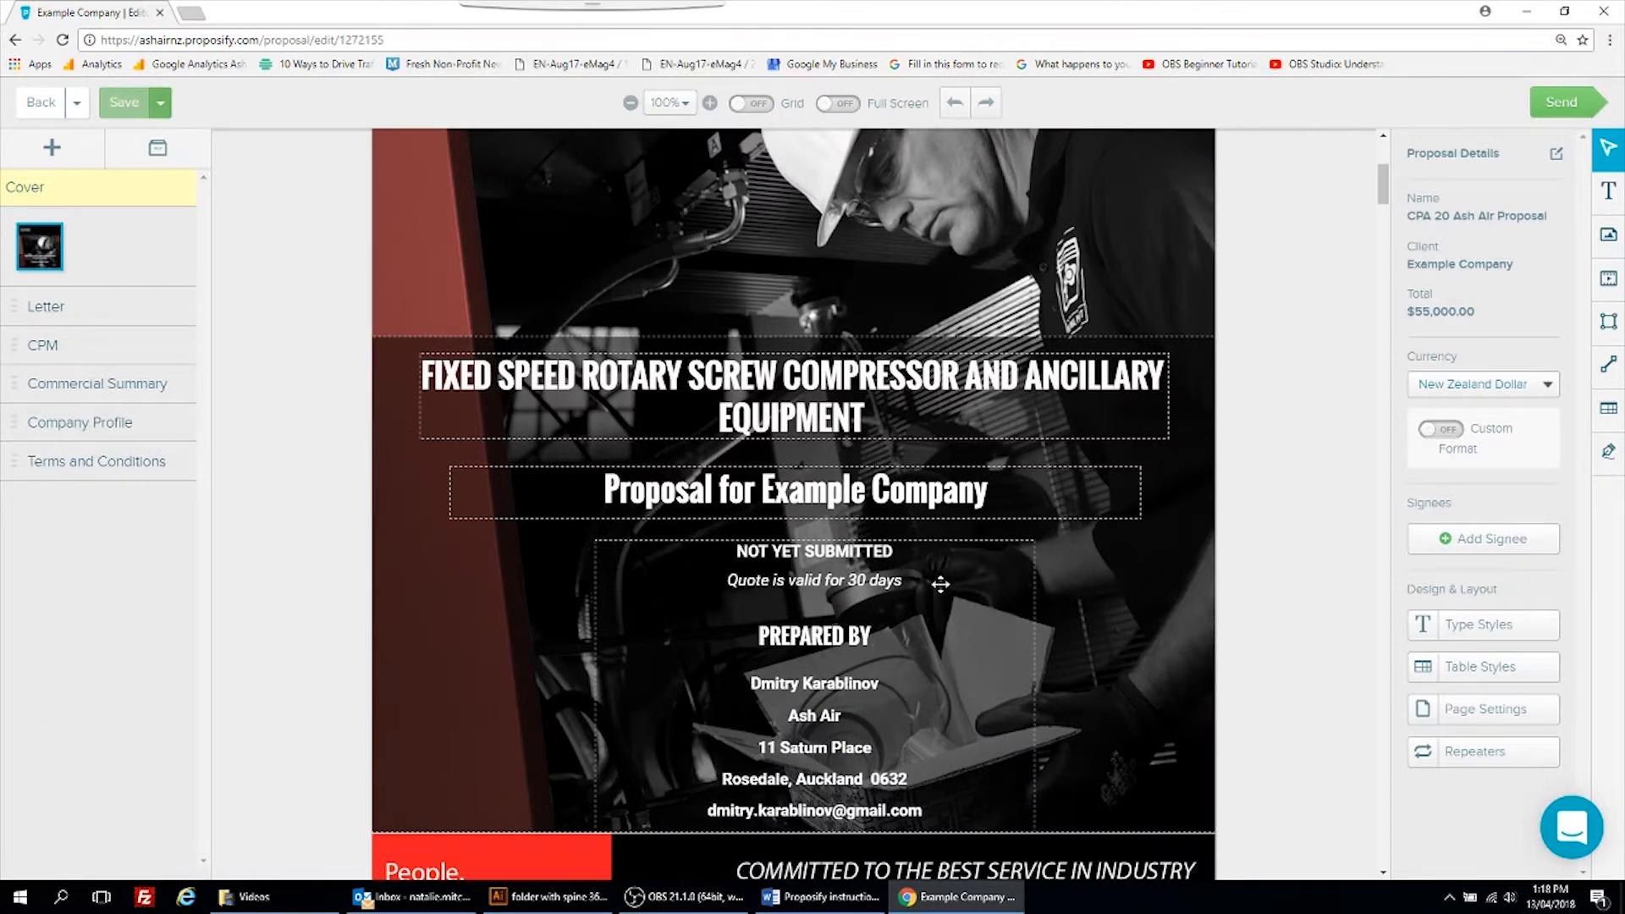
scroll(854, 592, down, 1)
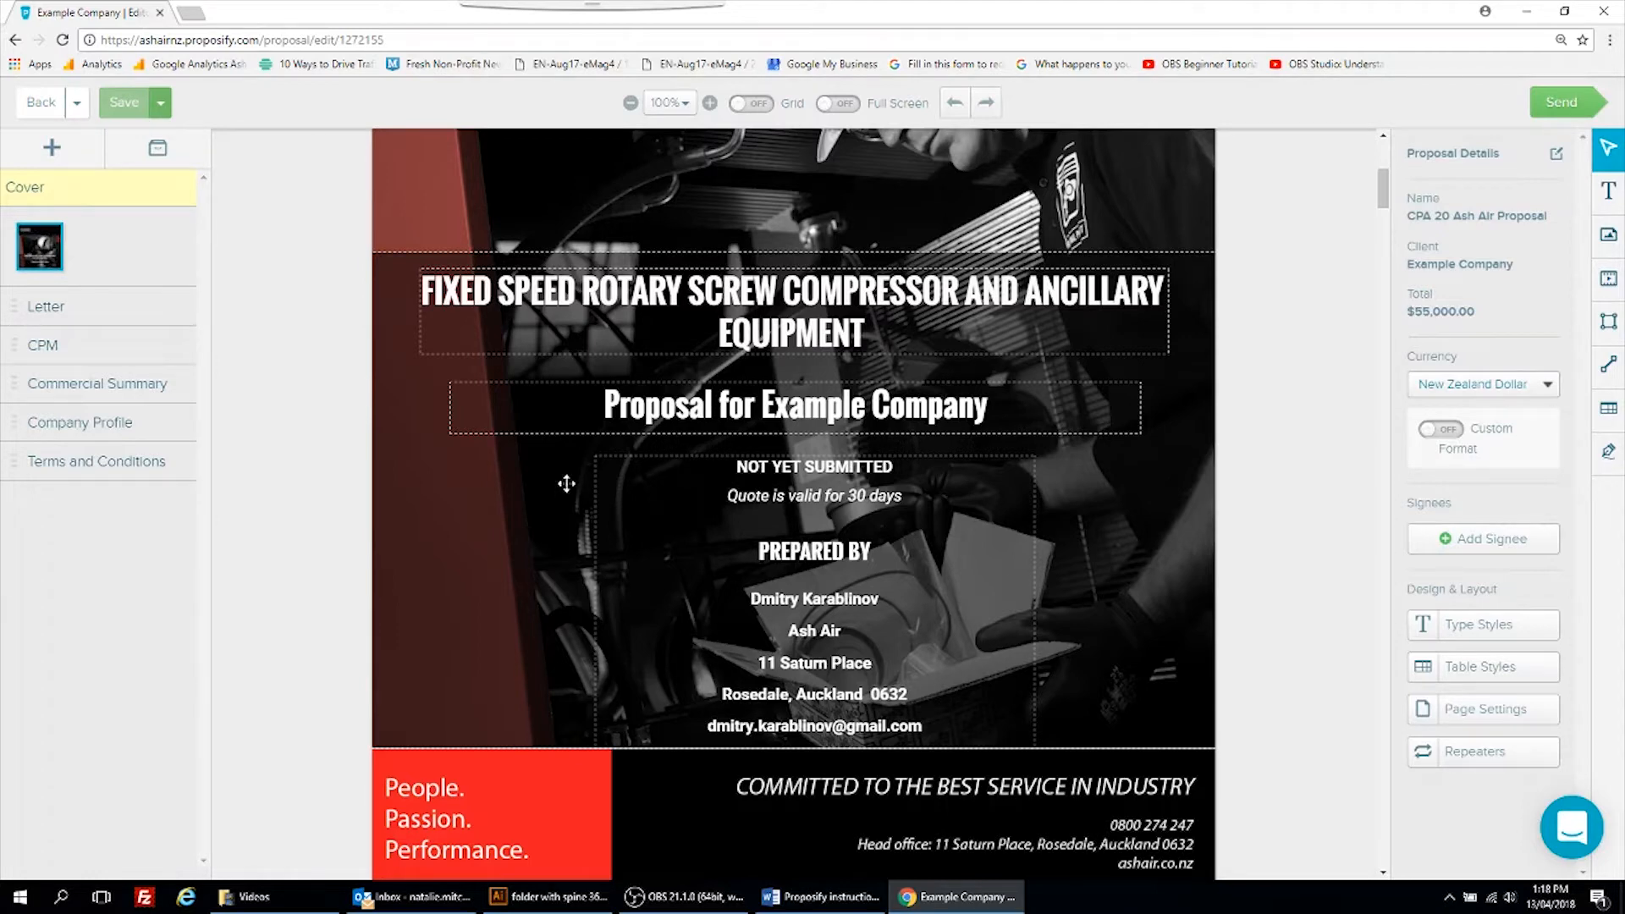
scroll(439, 480, down, 6)
scroll(422, 489, down, 4)
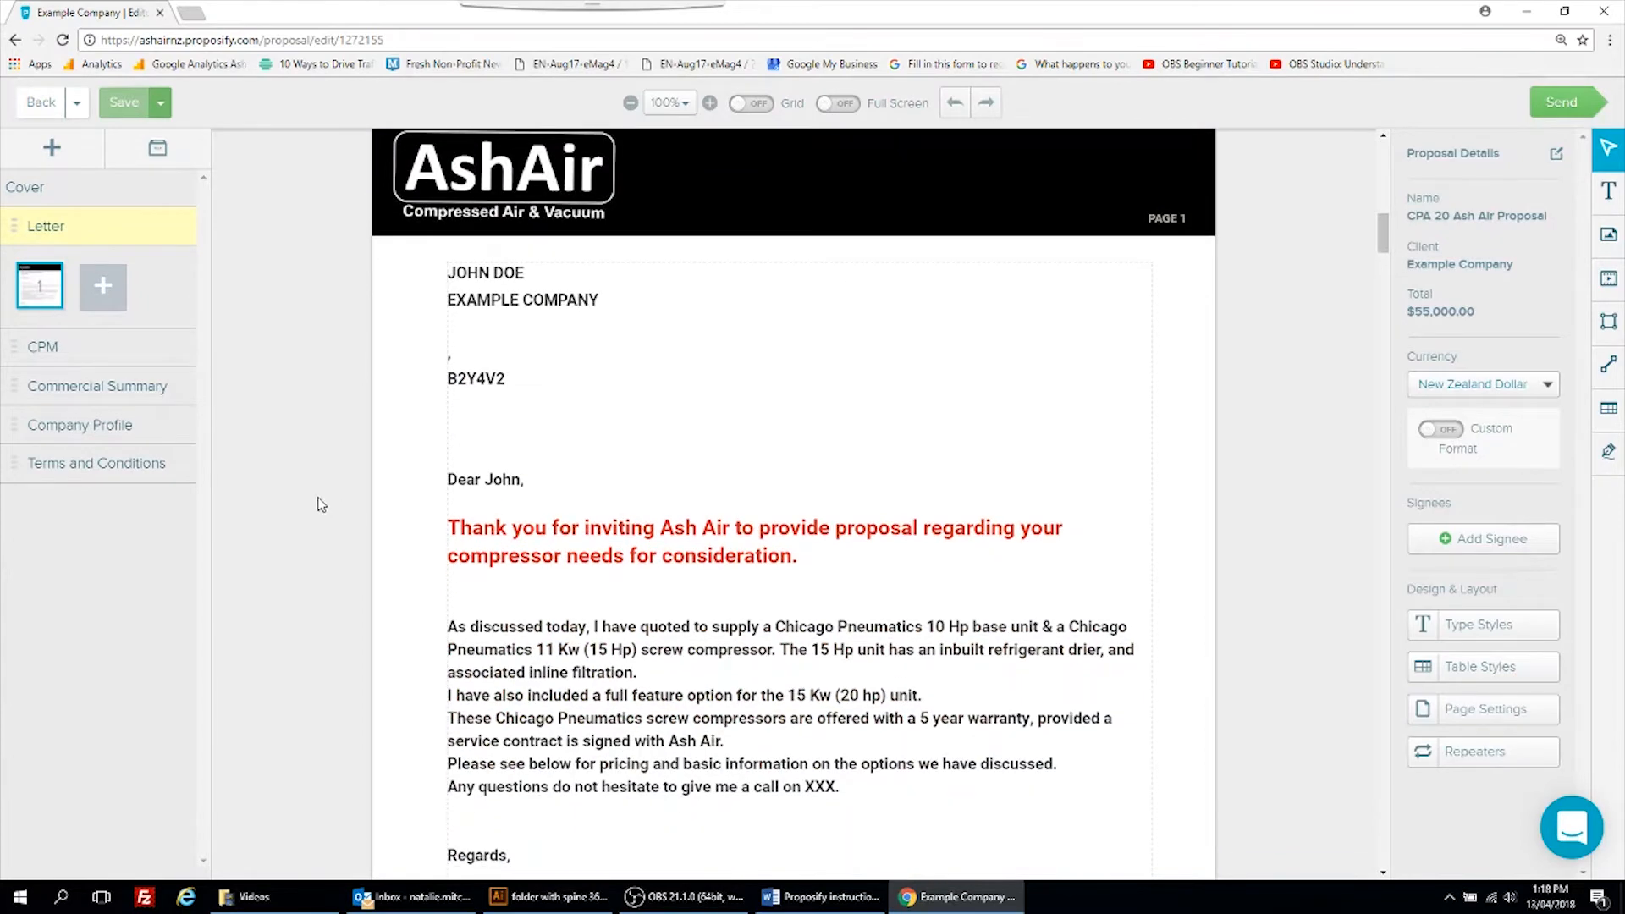
scroll(320, 504, down, 1)
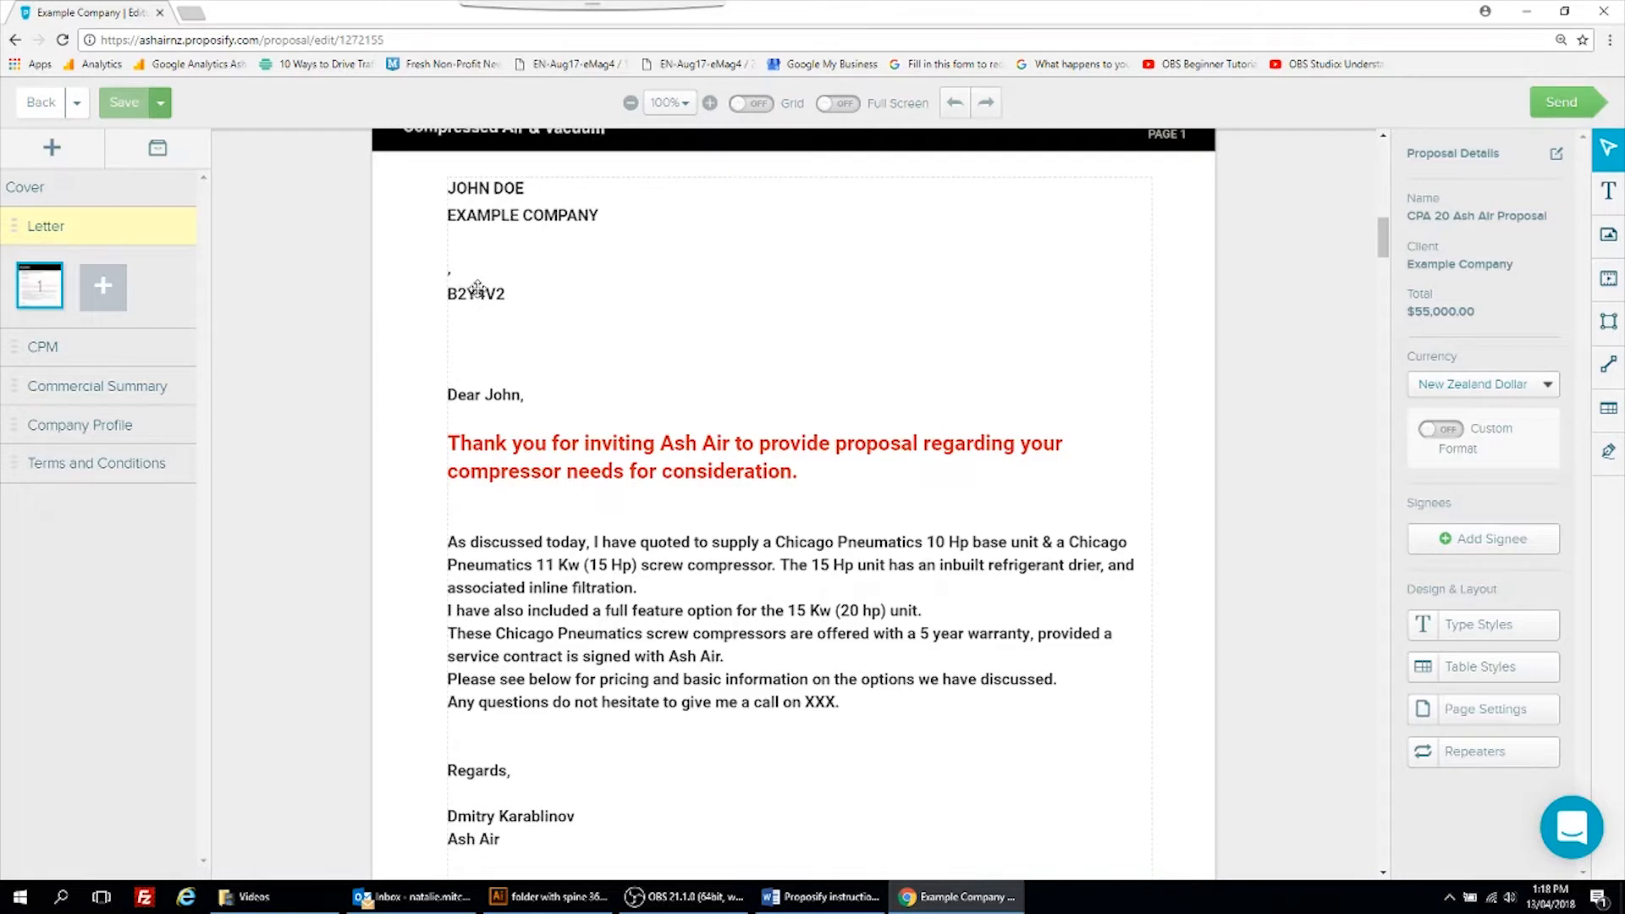
scroll(702, 560, down, 1)
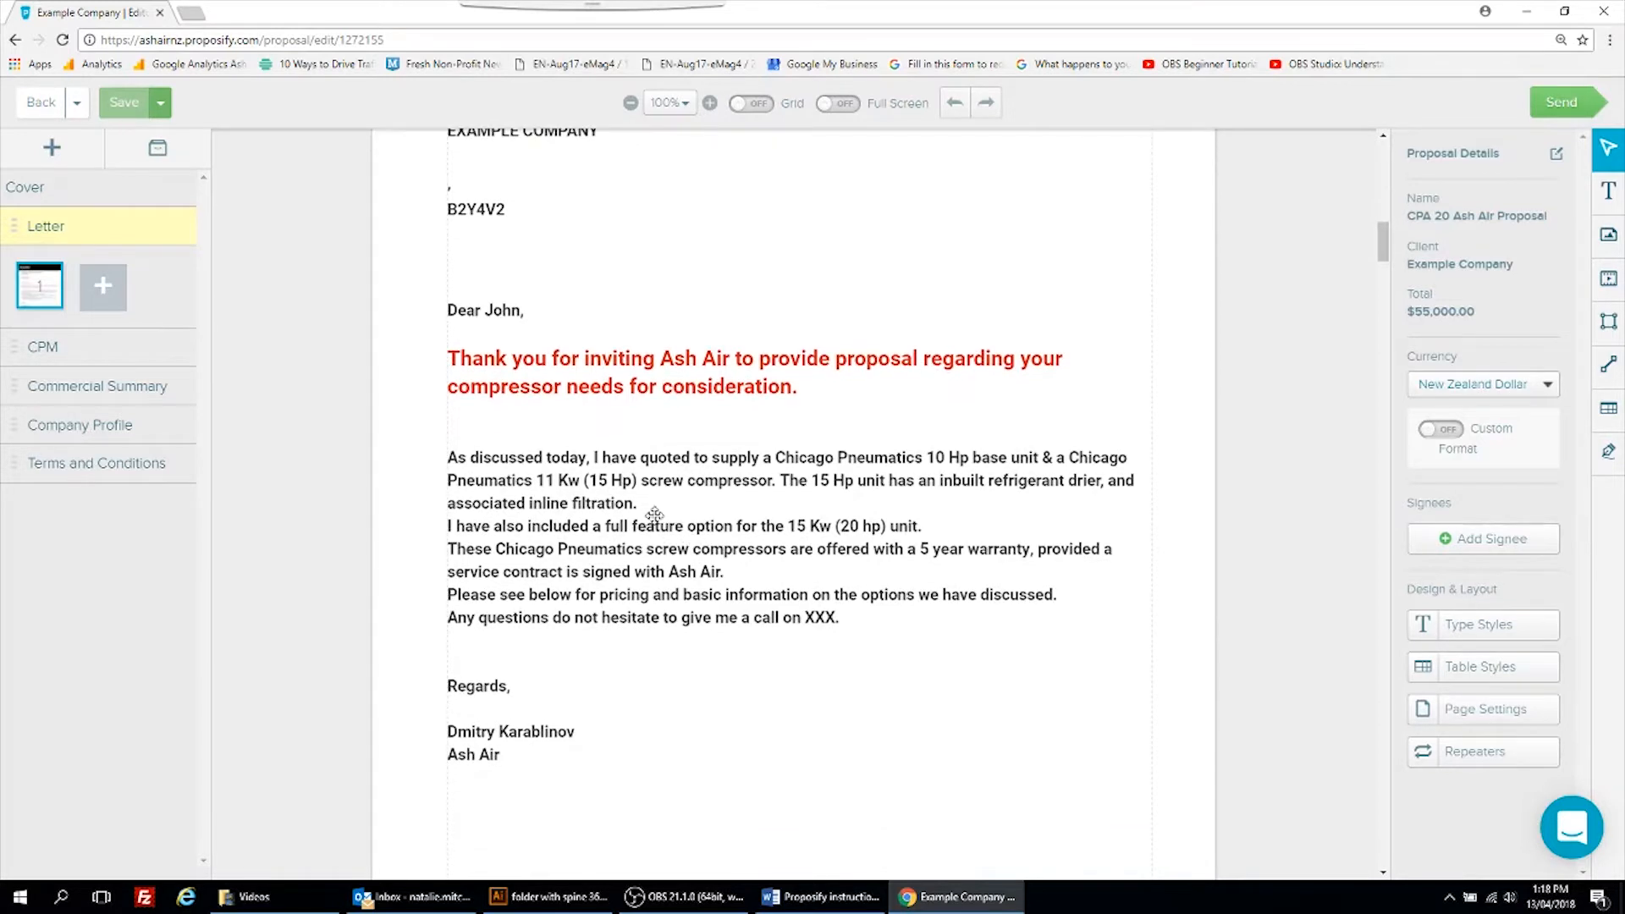
scroll(654, 514, down, 1)
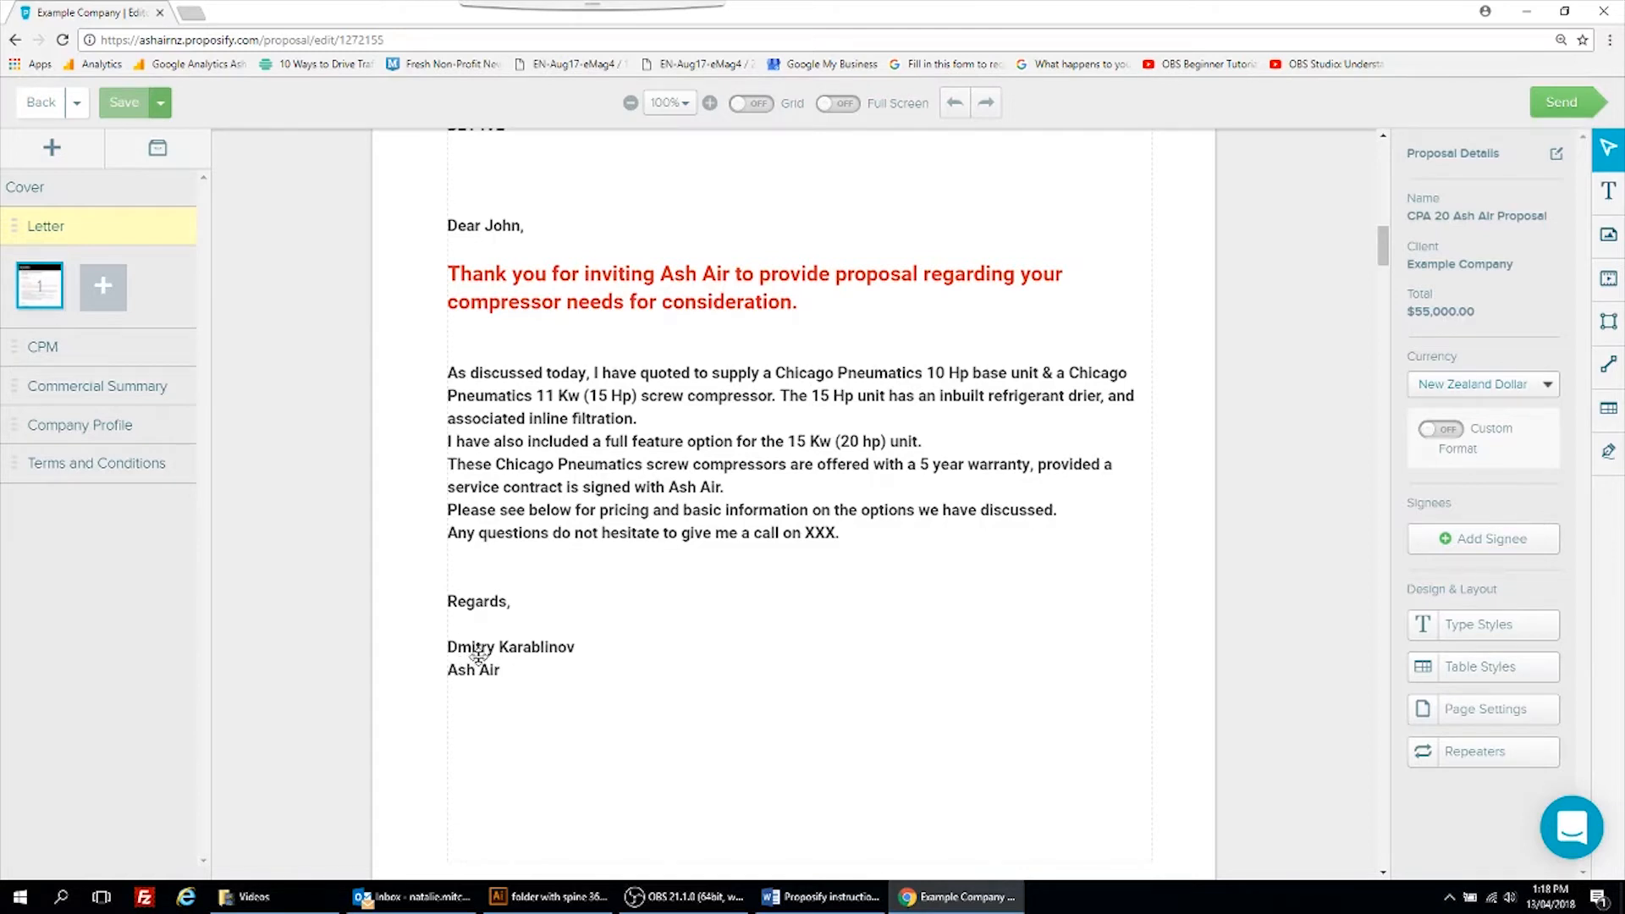
Step: Replace "10 Hp base unit" with "20" in the letter's opening sentence about the quoted Chicago Pneumatics compressor
click(645, 441)
click(646, 441)
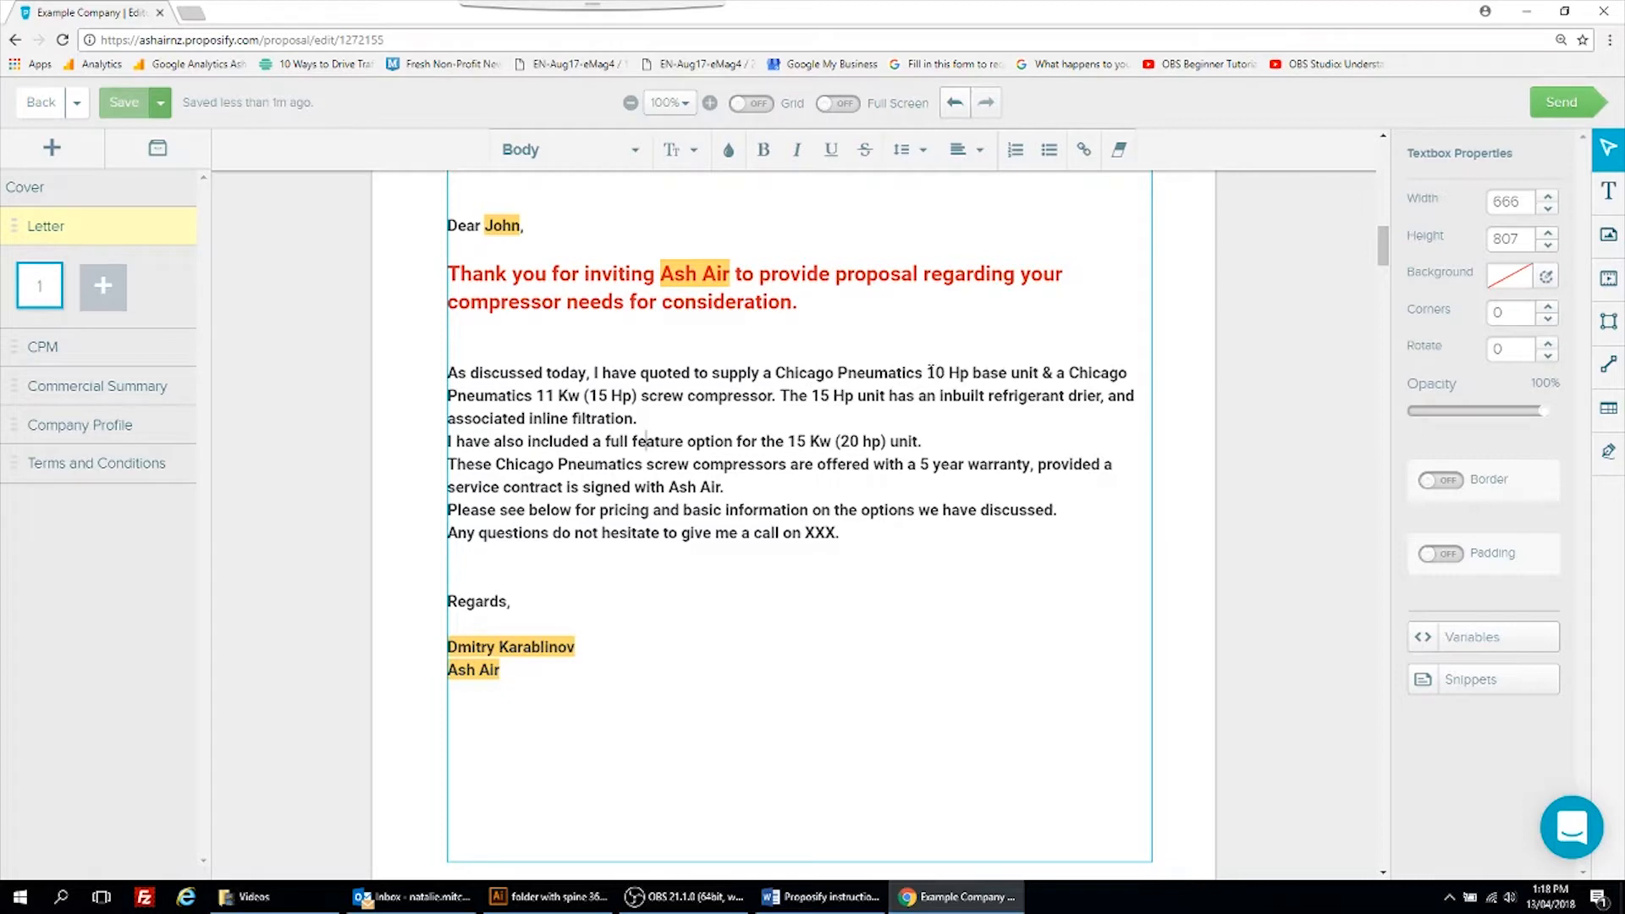
drag(926, 373, 1040, 373)
key(BackSpace)
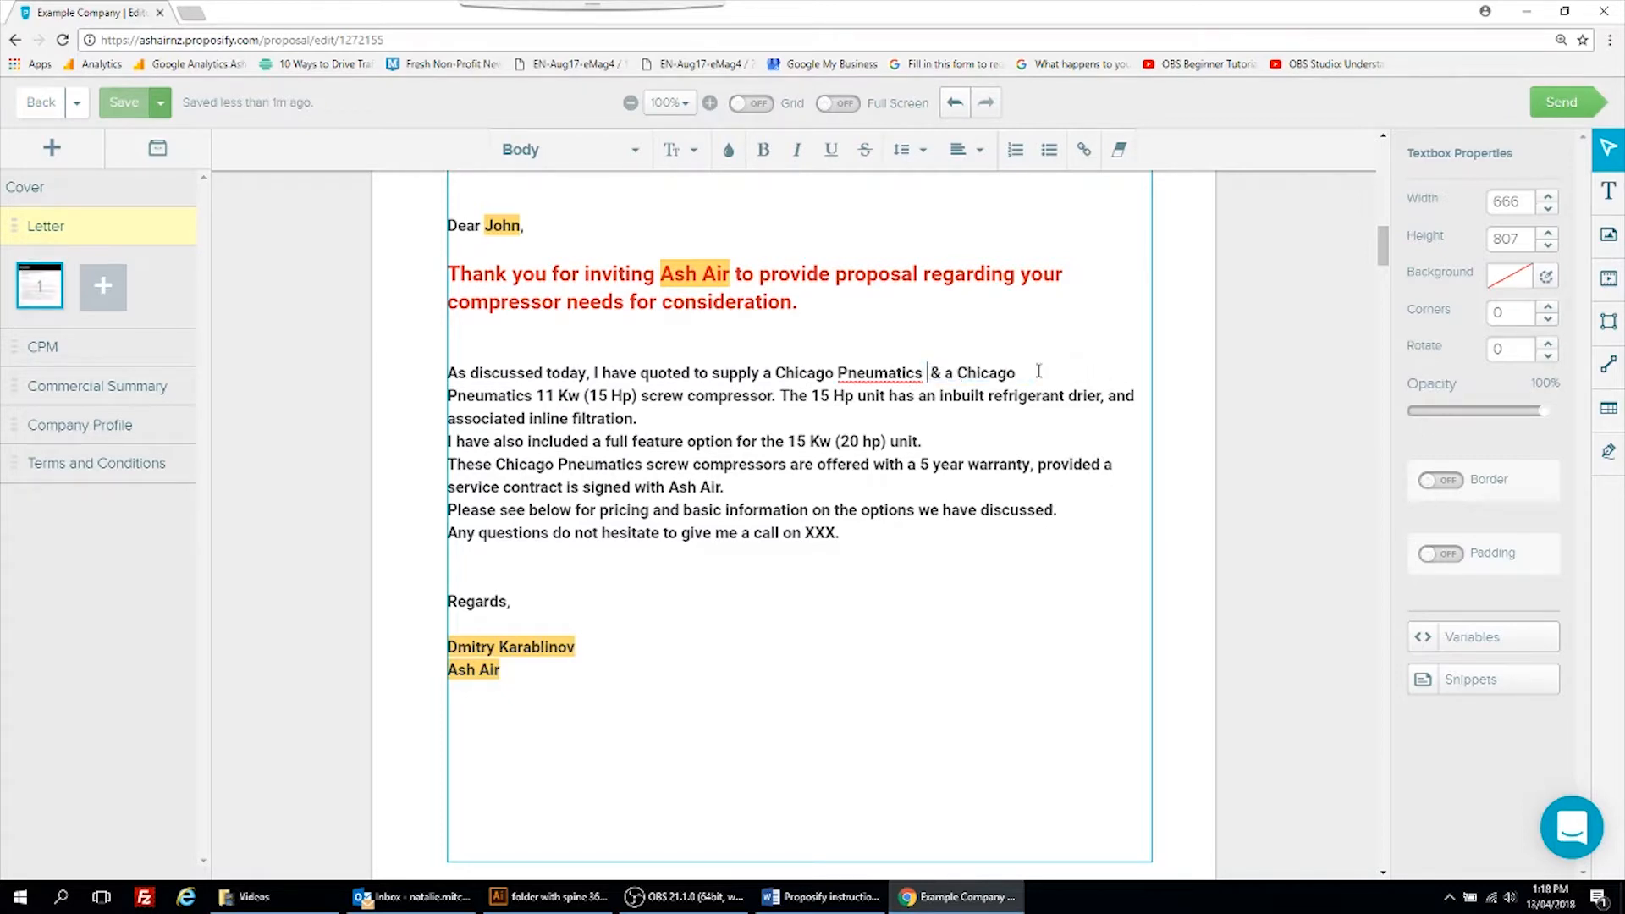
text(20)
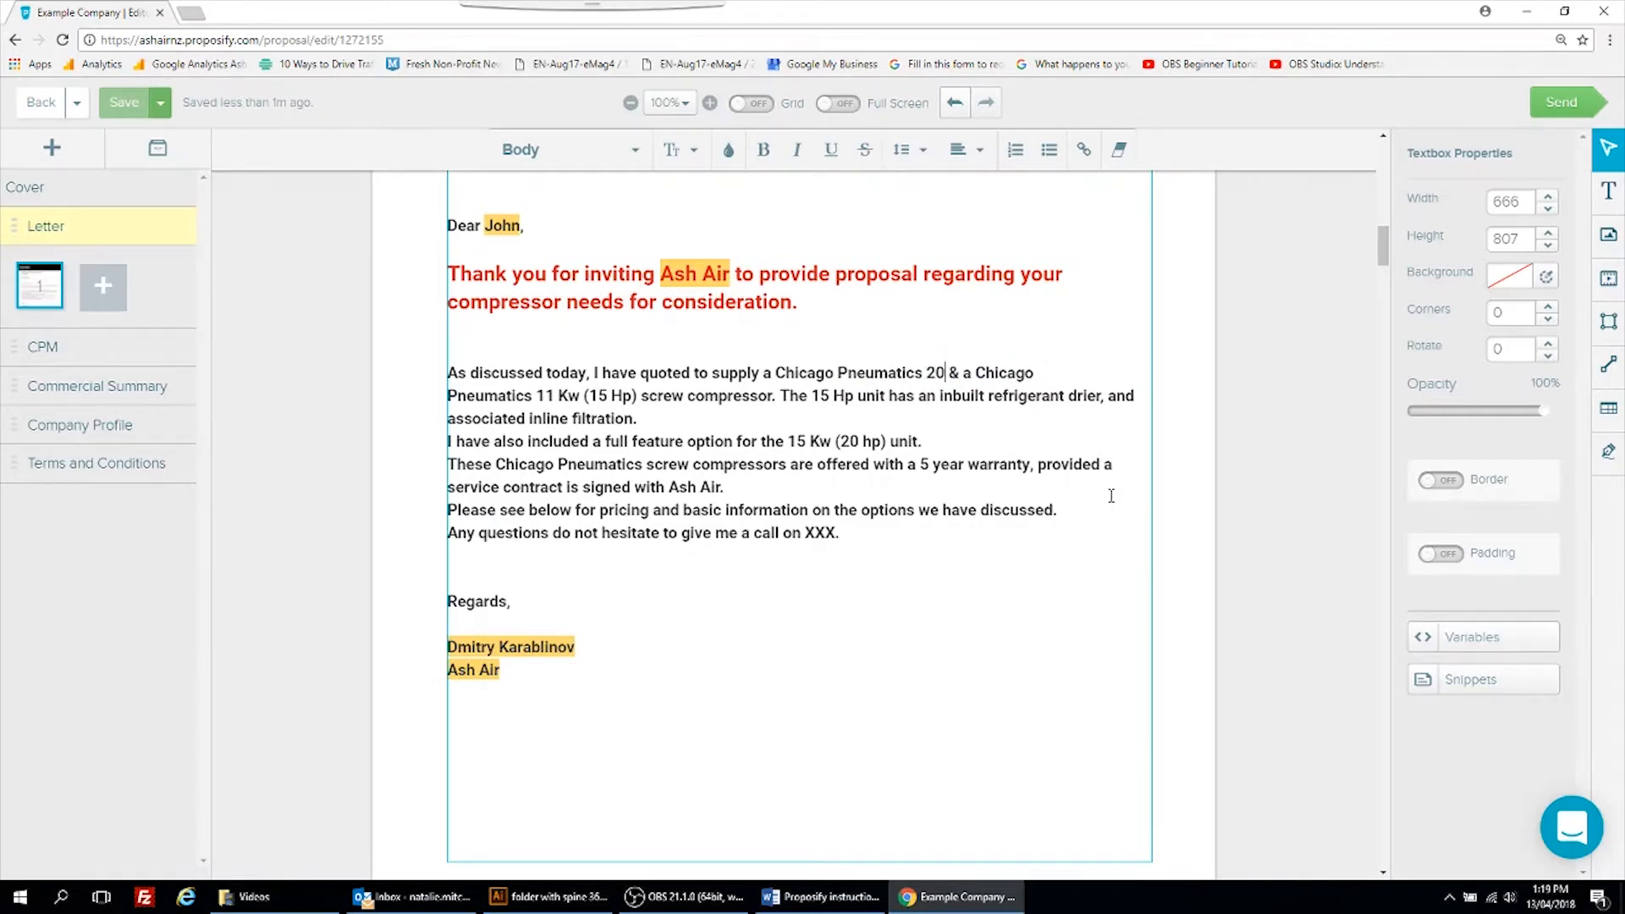
Step: Search the section library for CPA and insert the CPA 20 section between the Letter and CPM sections
scroll(1081, 518, down, 3)
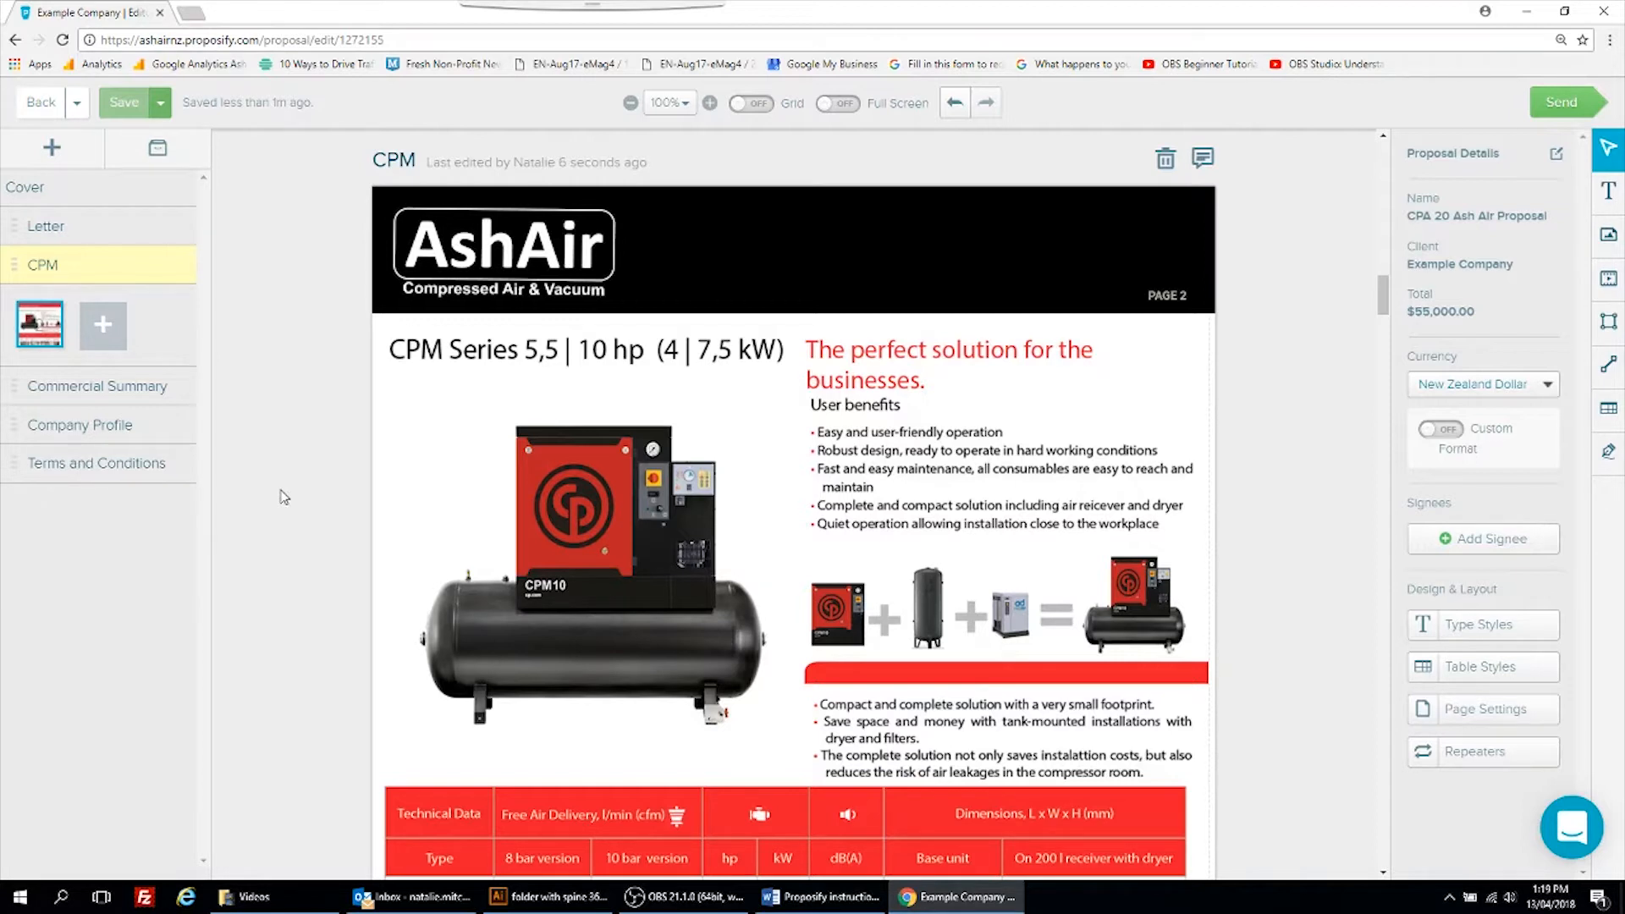
click(176, 152)
click(308, 220)
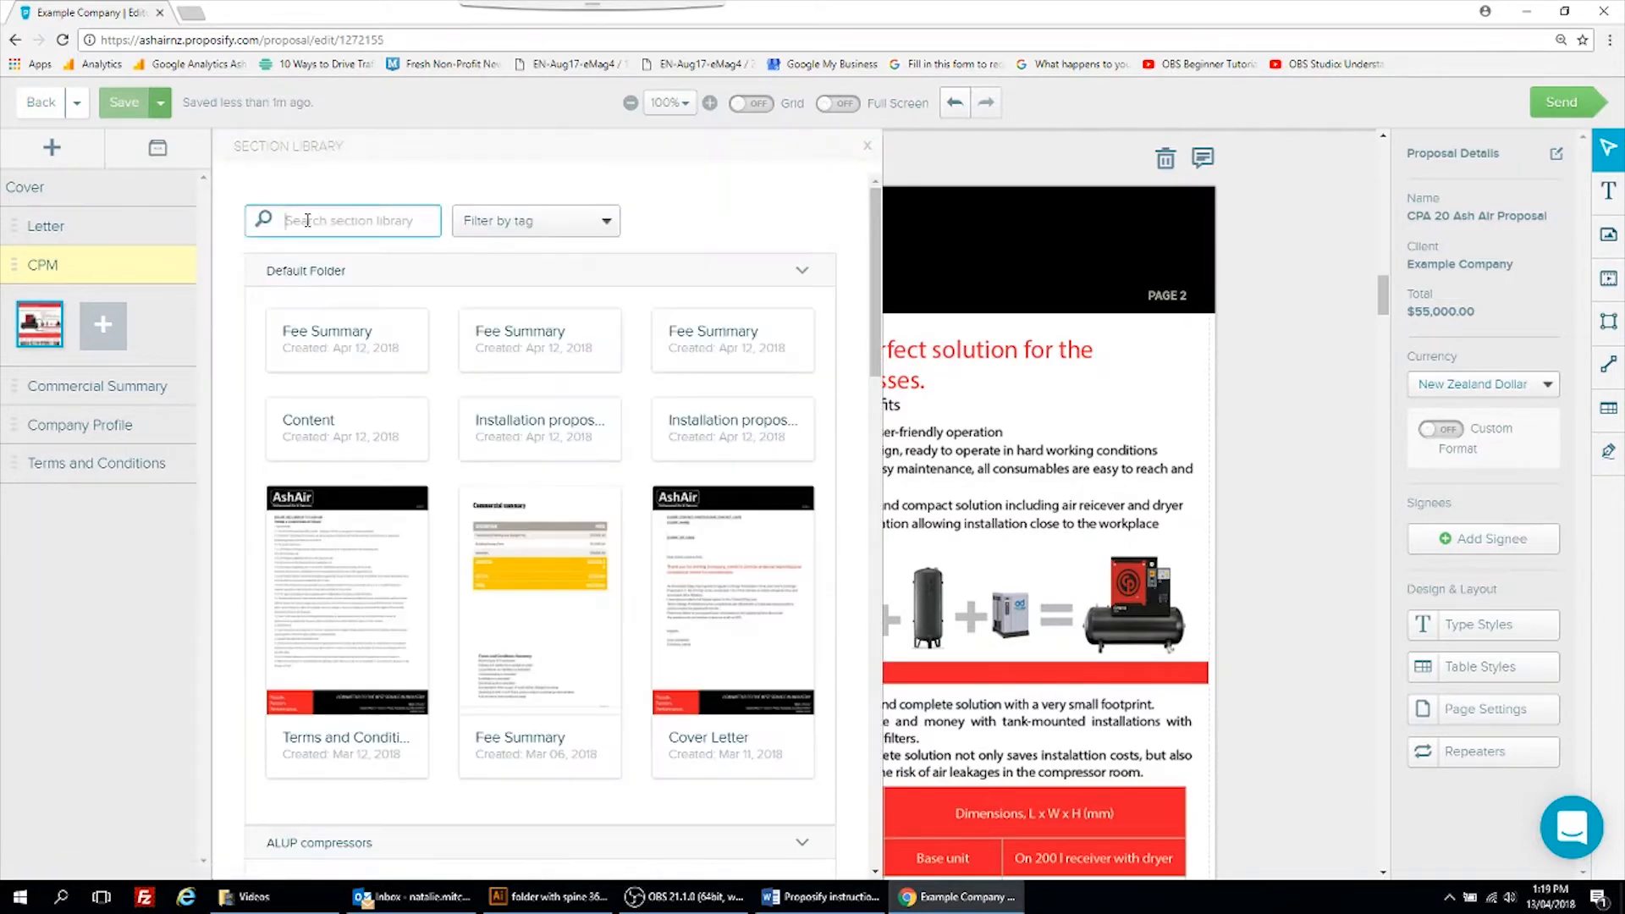
text(cpa)
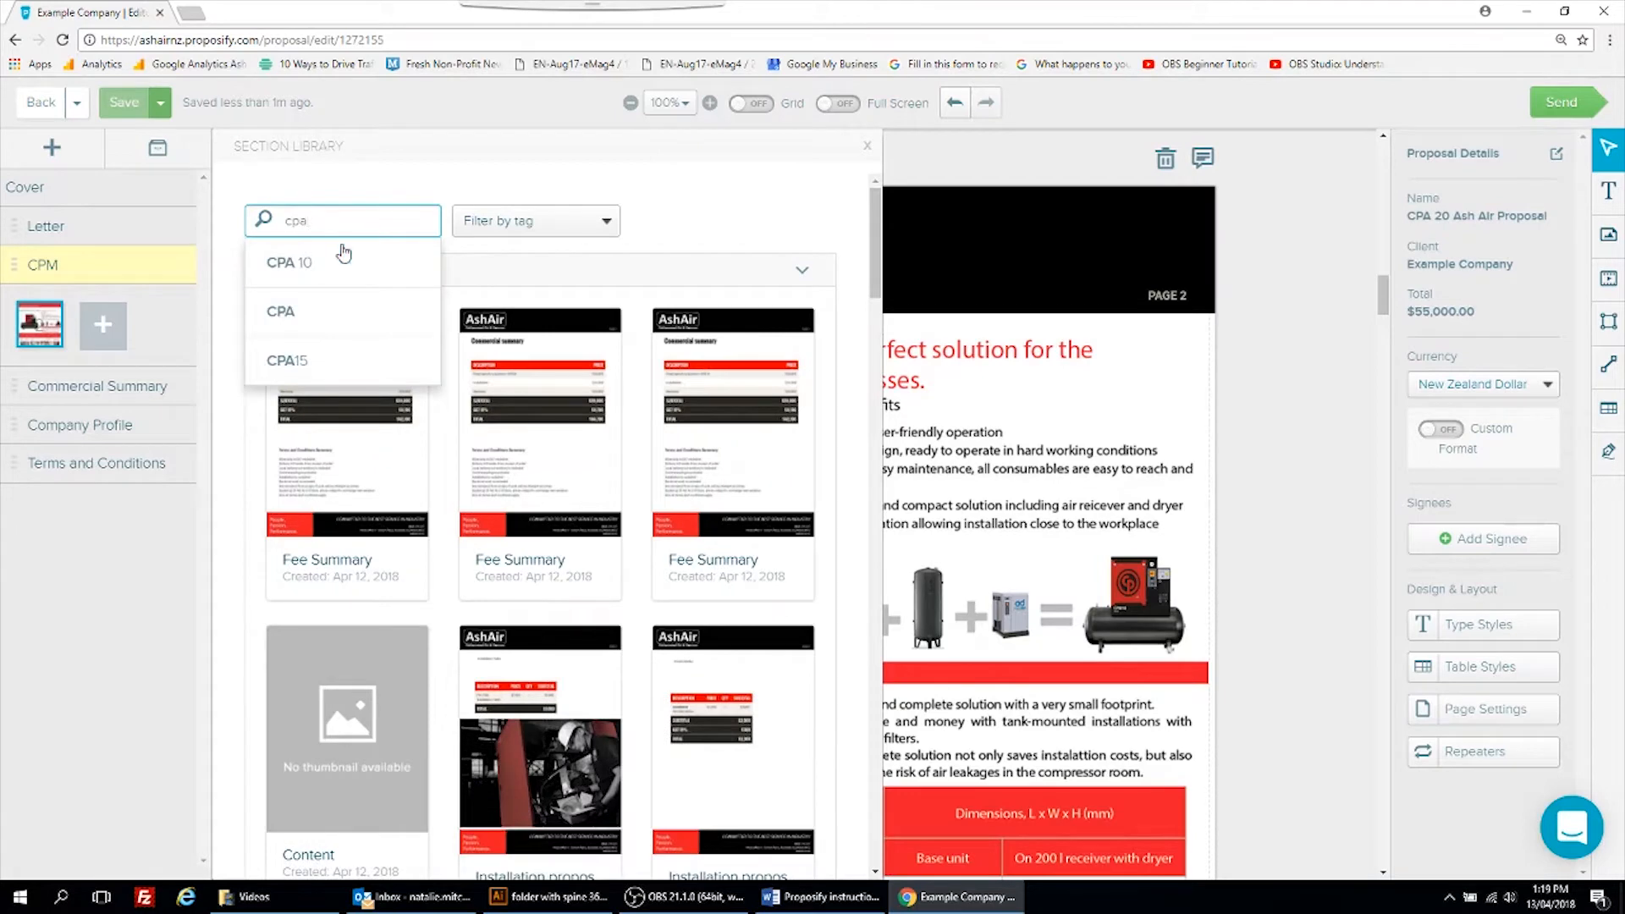
click(325, 307)
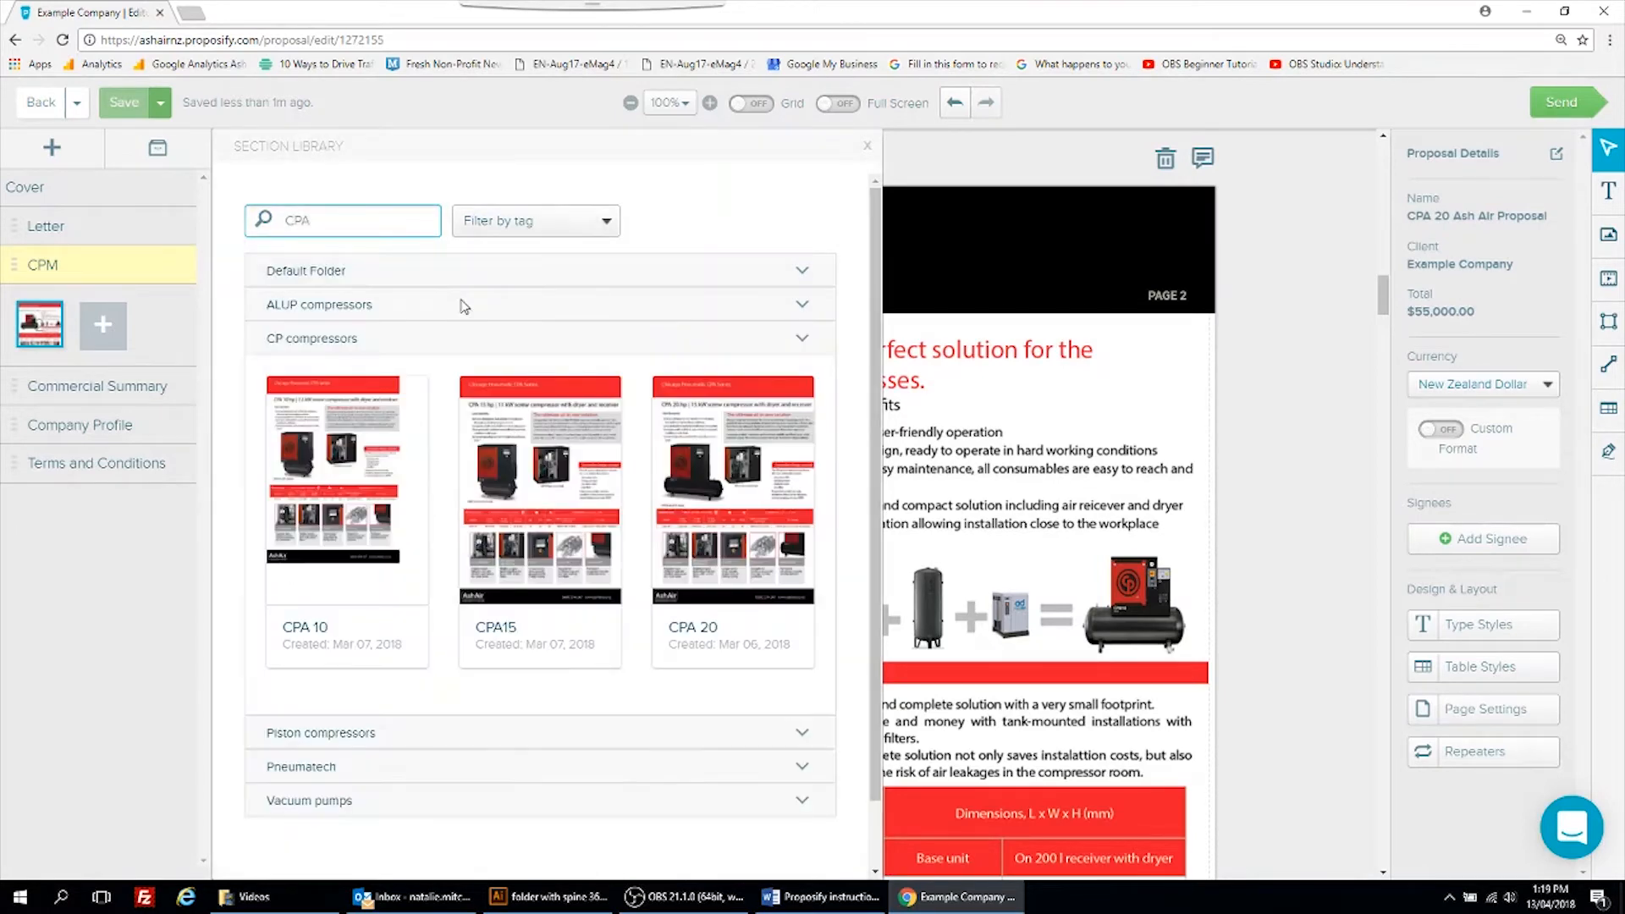
scroll(569, 517, down, 1)
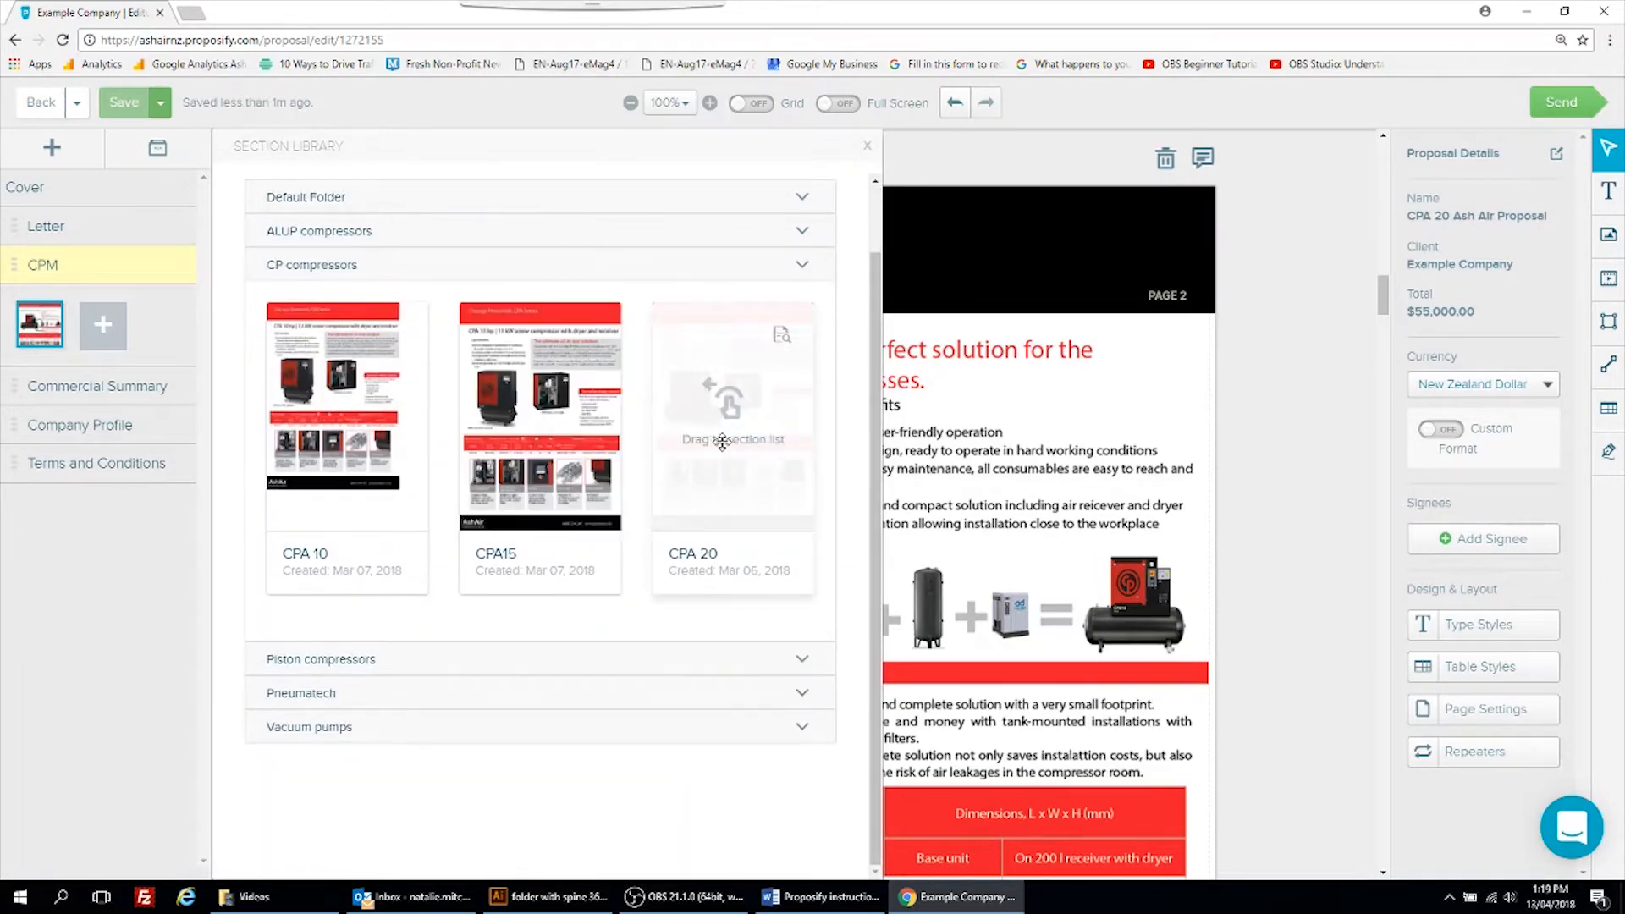
drag(722, 441, 99, 300)
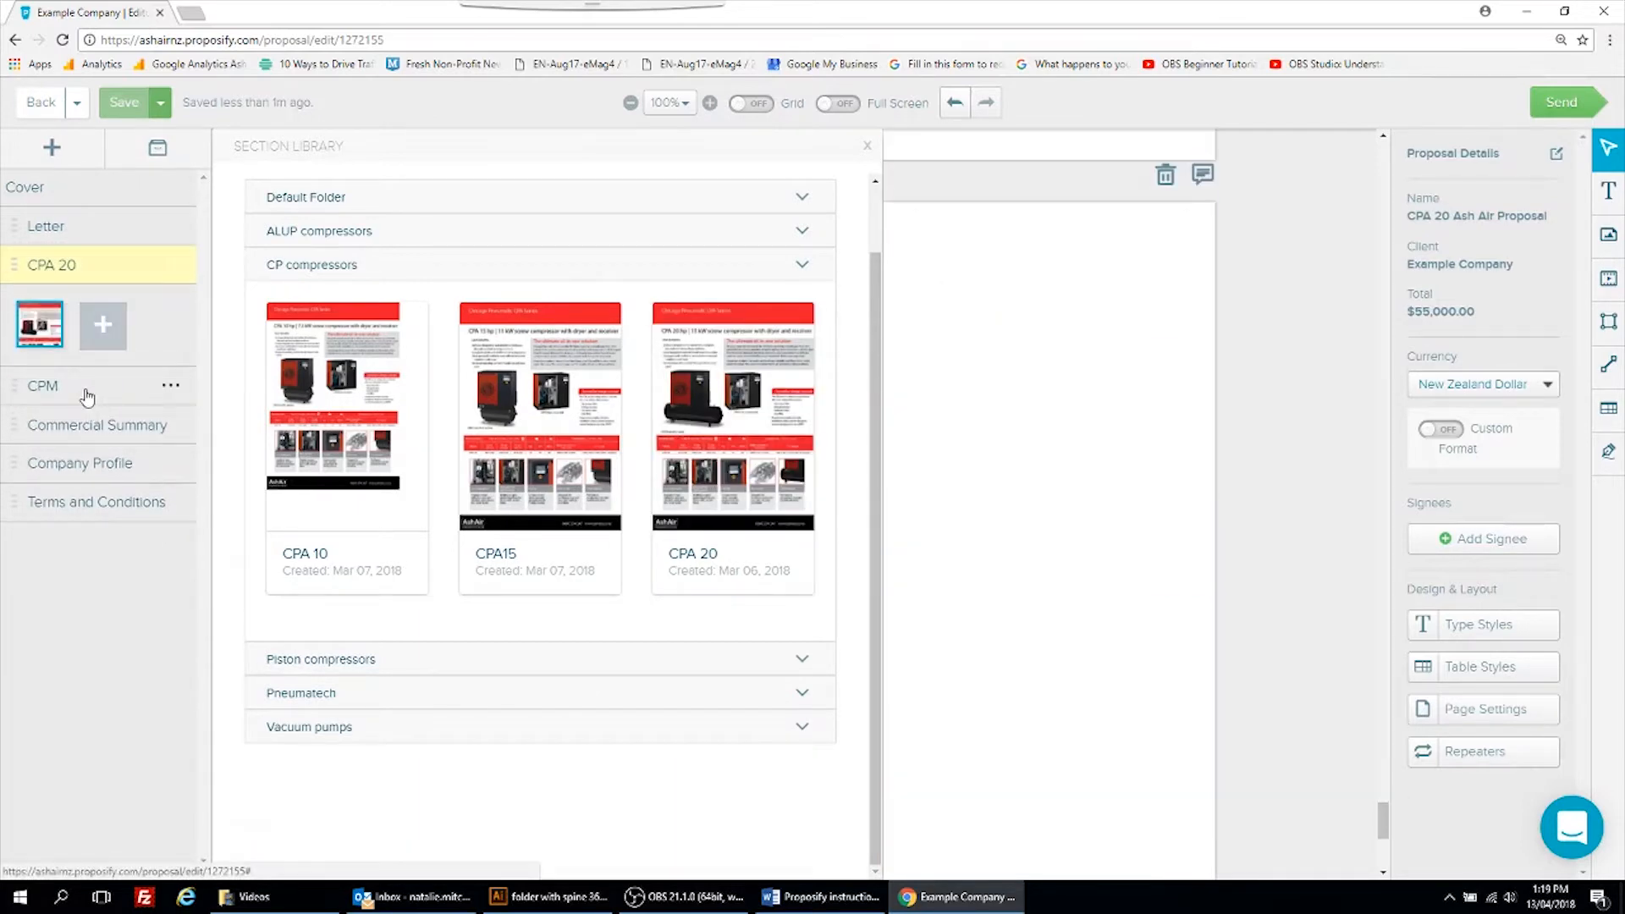
Step: Delete the CPM section from the proposal and close the section library
click(86, 395)
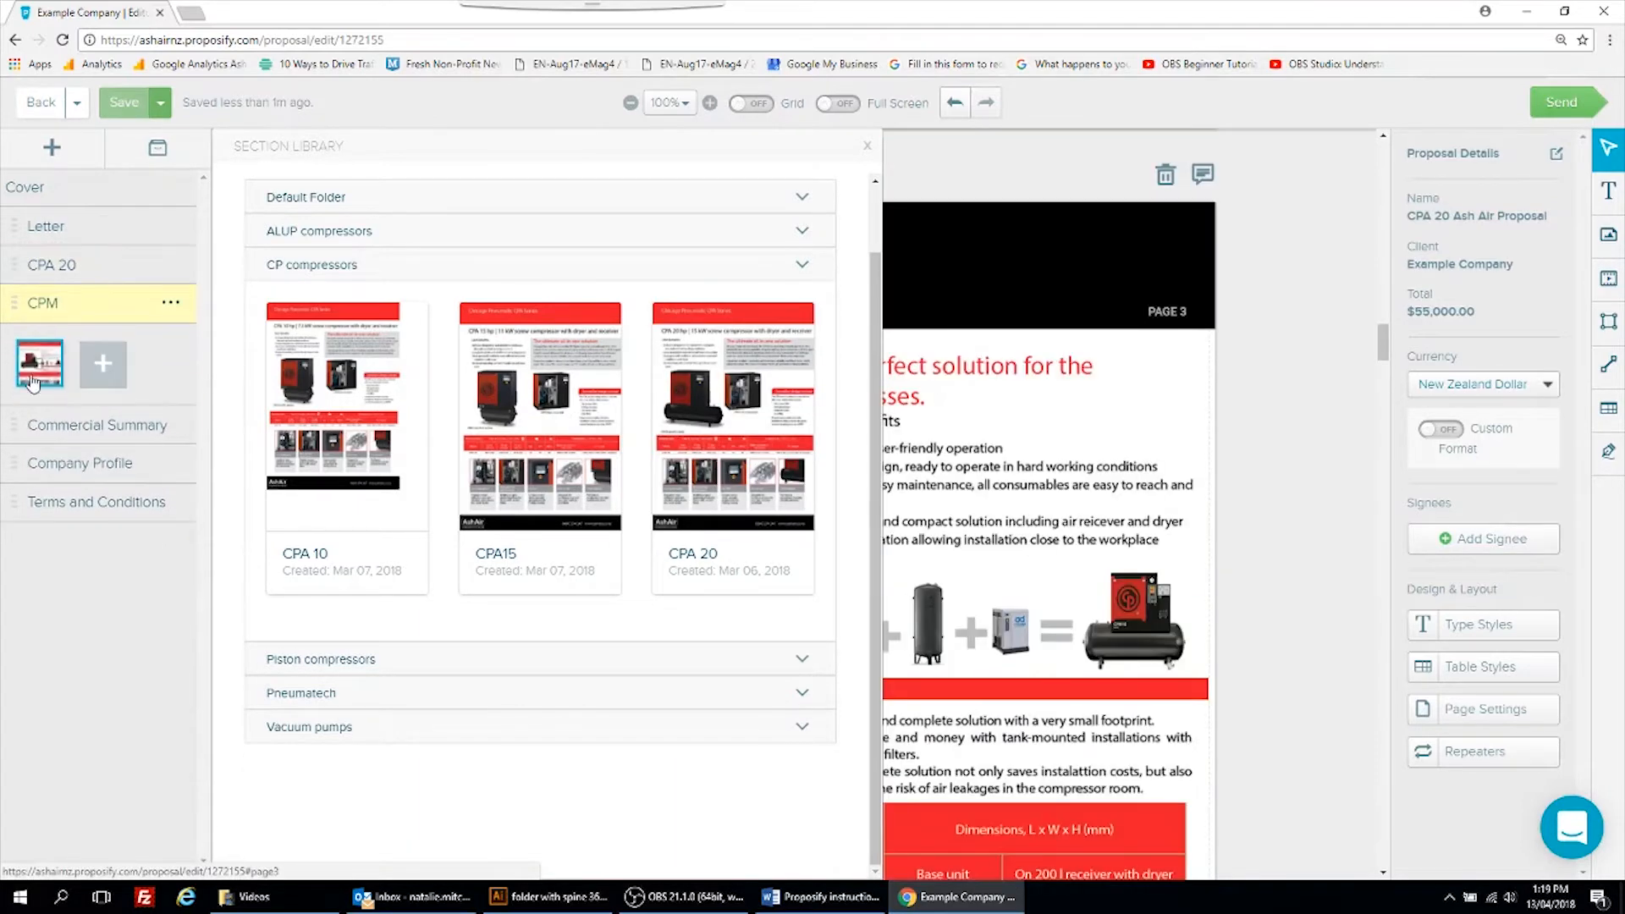
click(171, 304)
click(245, 433)
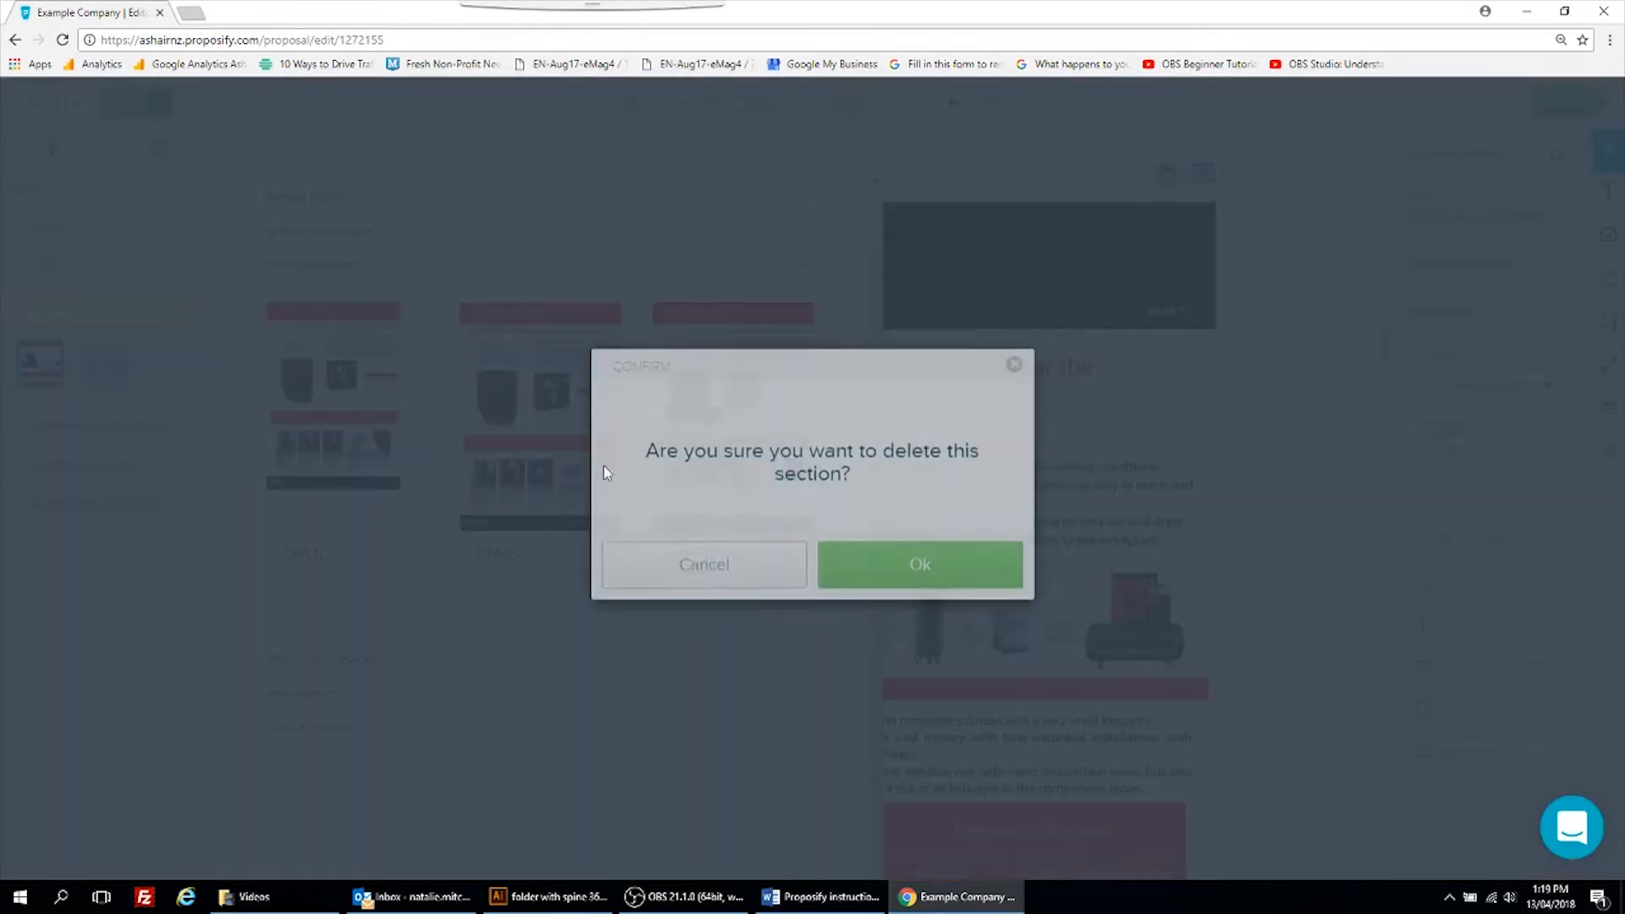
key(Return)
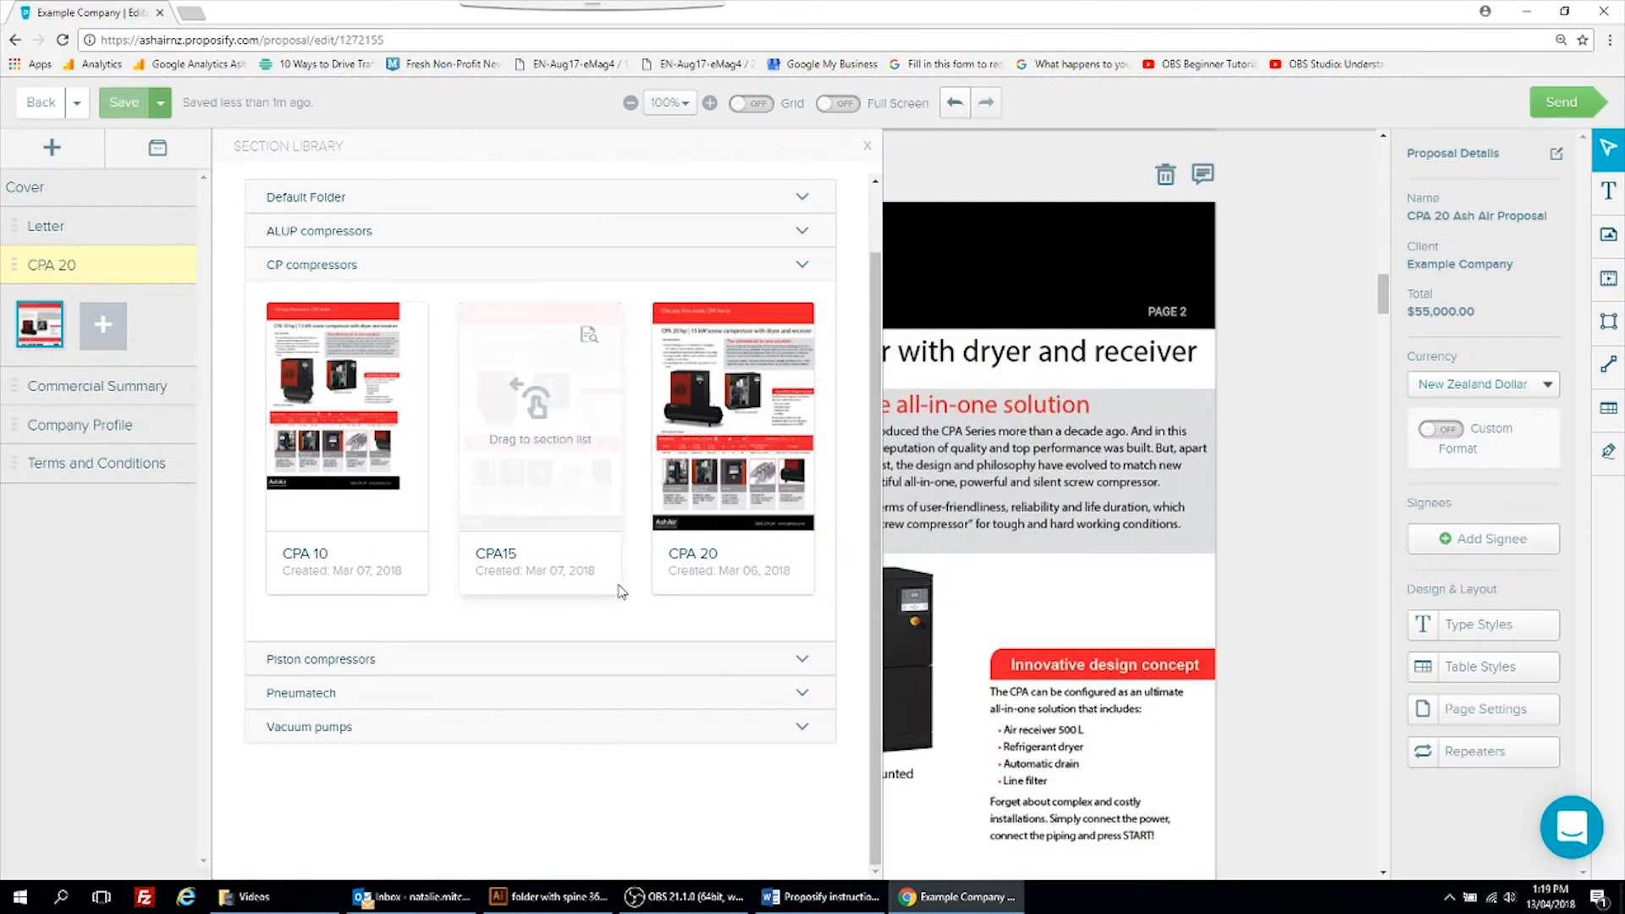
click(158, 148)
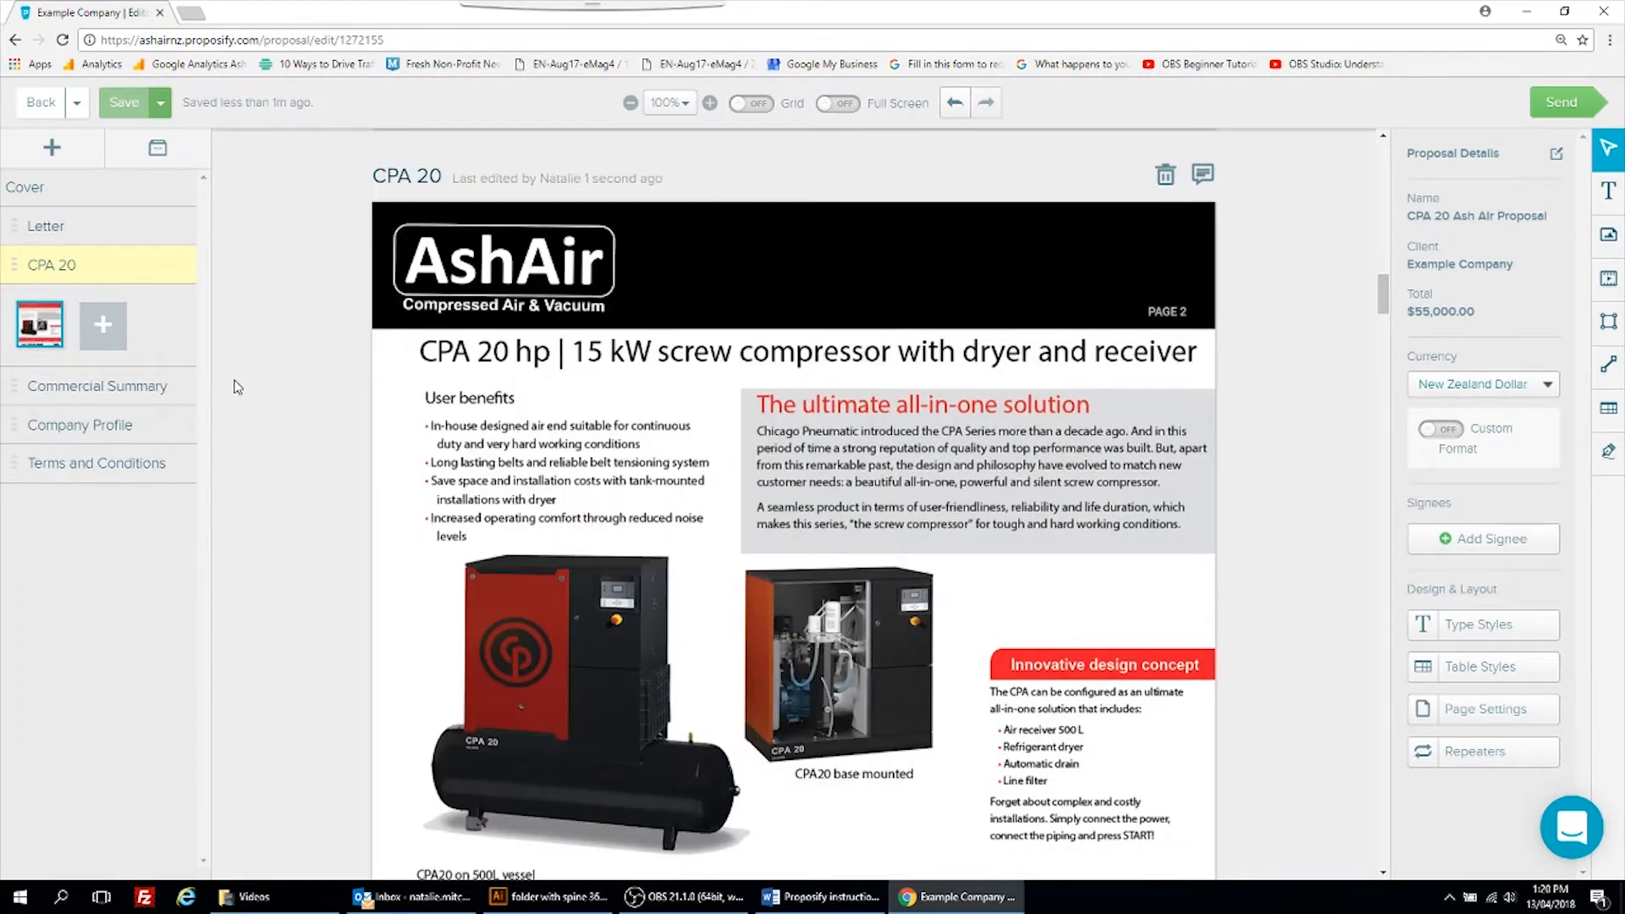
Step: Find CPB 30 in the section library, insert it after the CPA 20 section and close the library
click(154, 162)
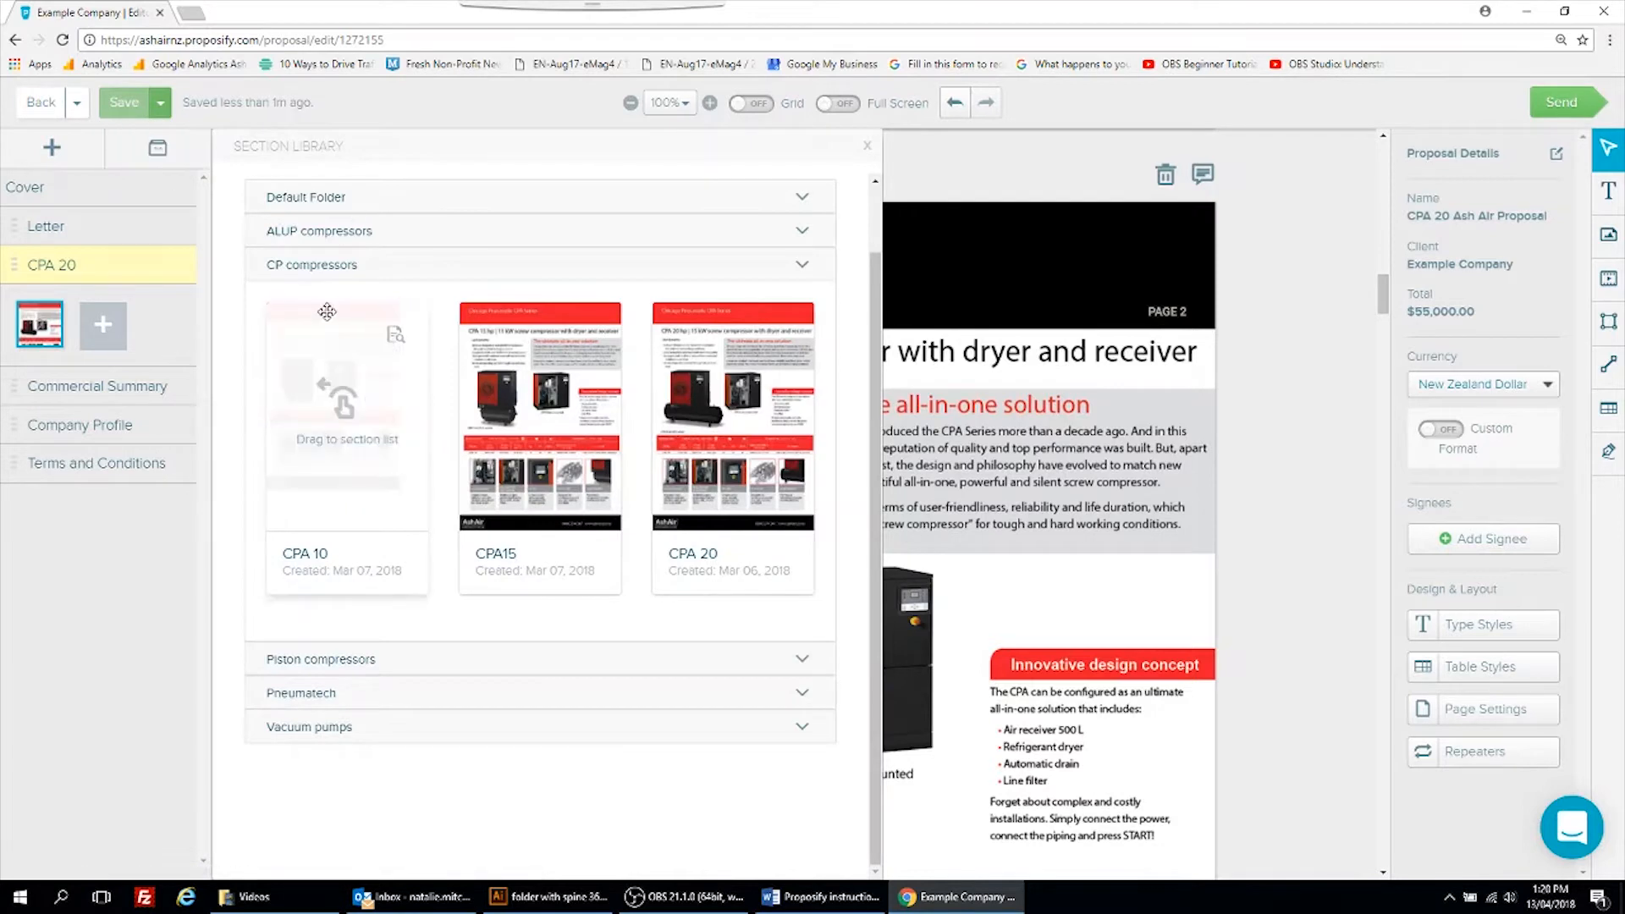
scroll(405, 343, up, 1)
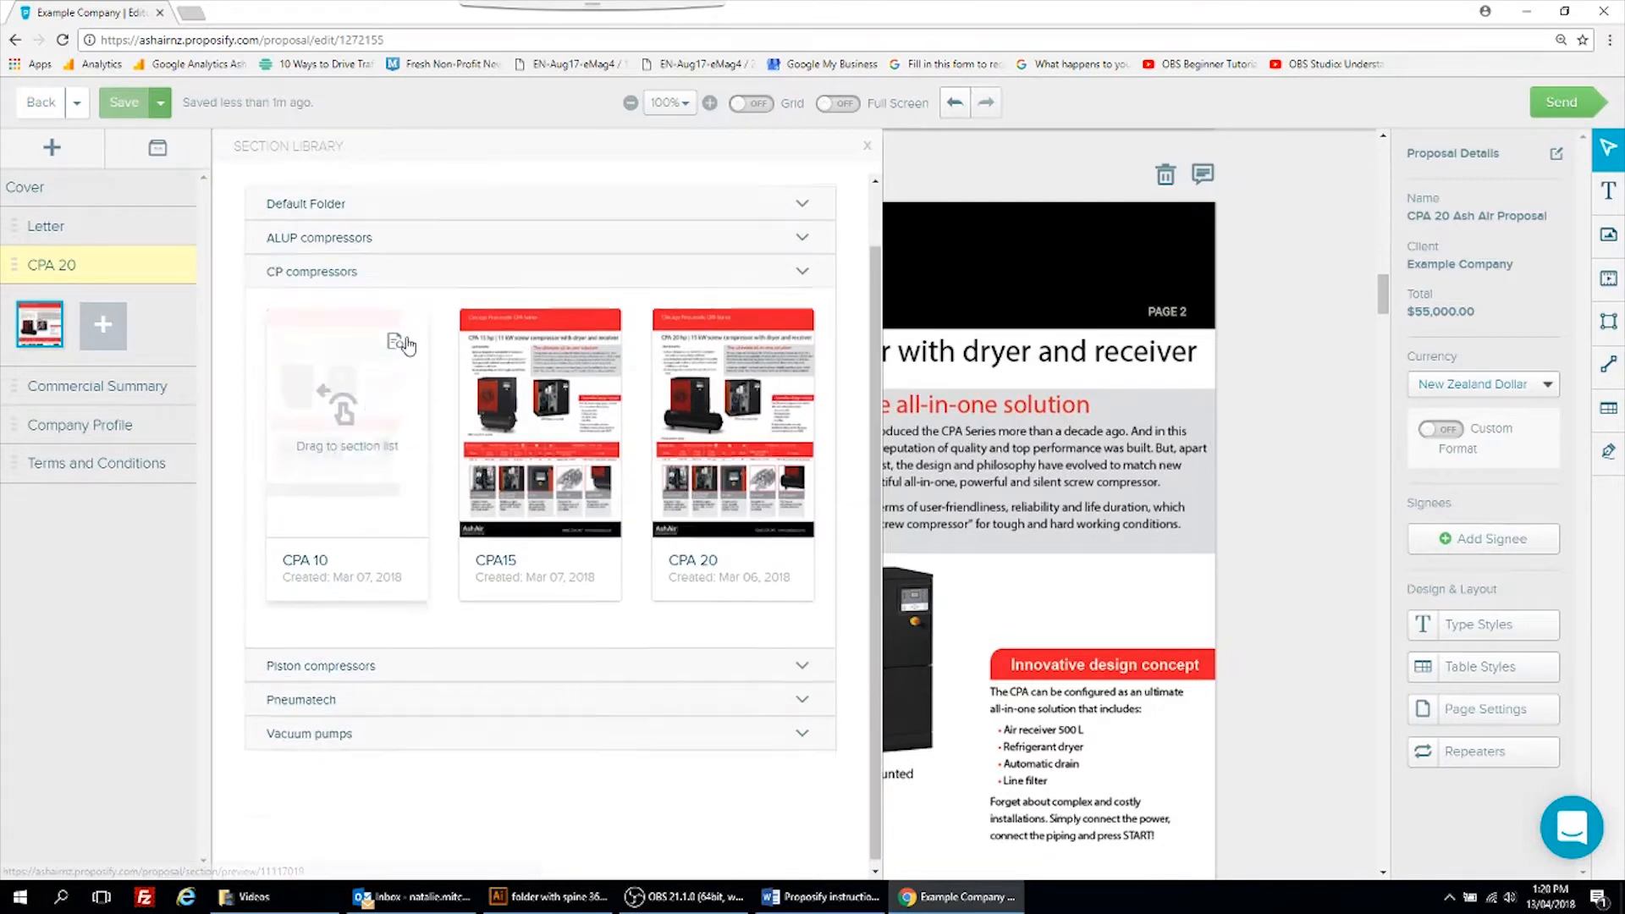
click(331, 222)
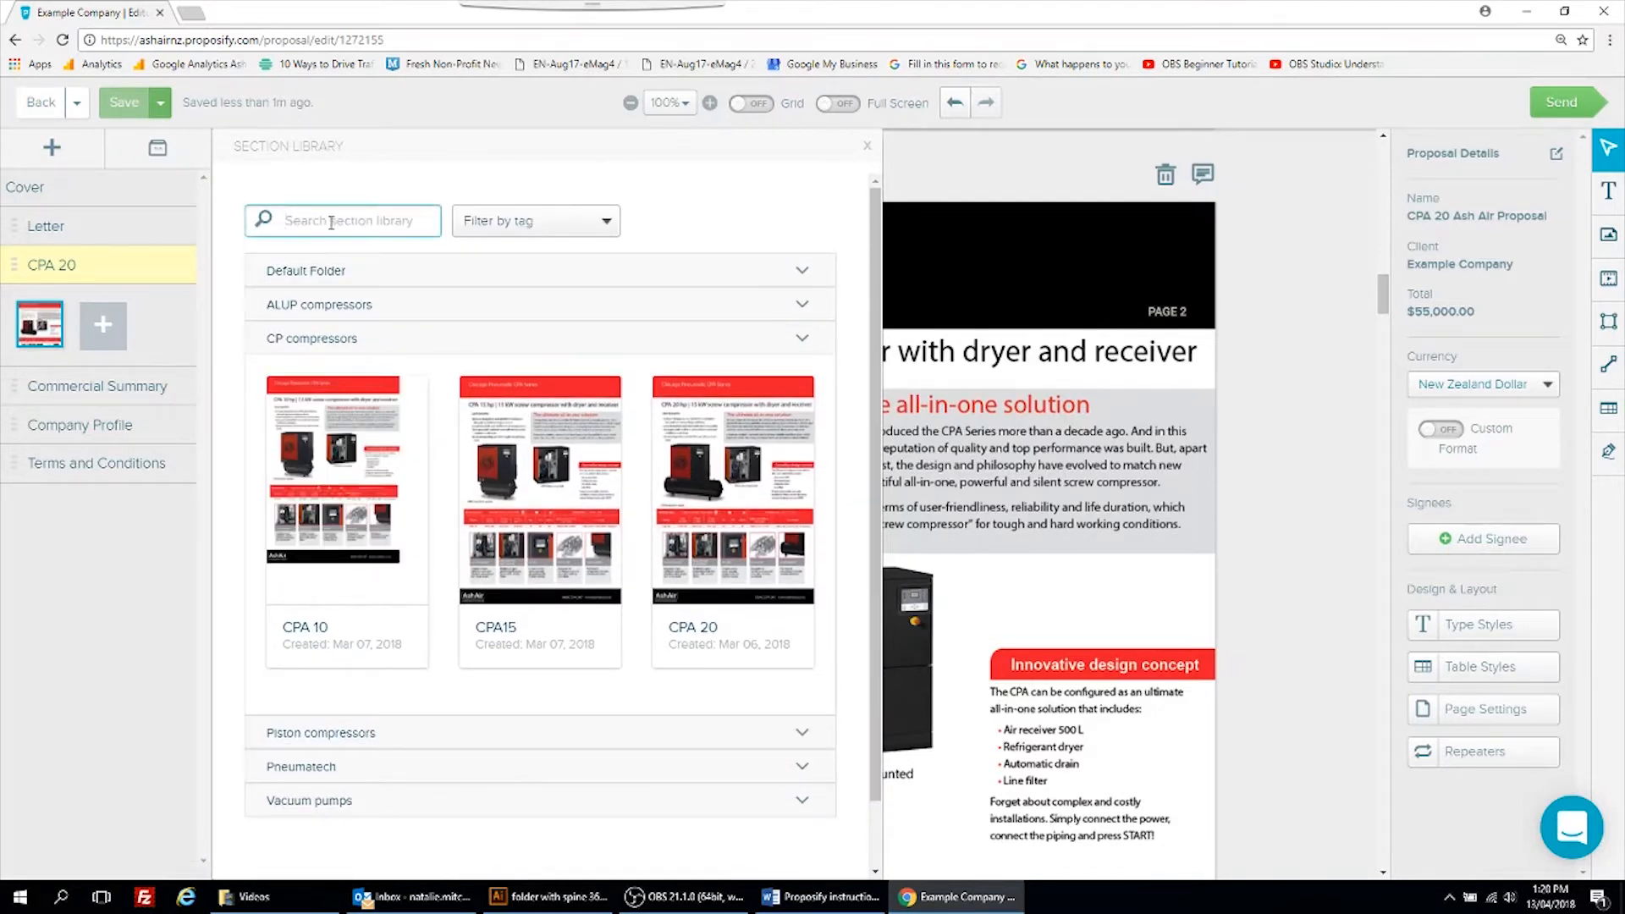
text(cpb)
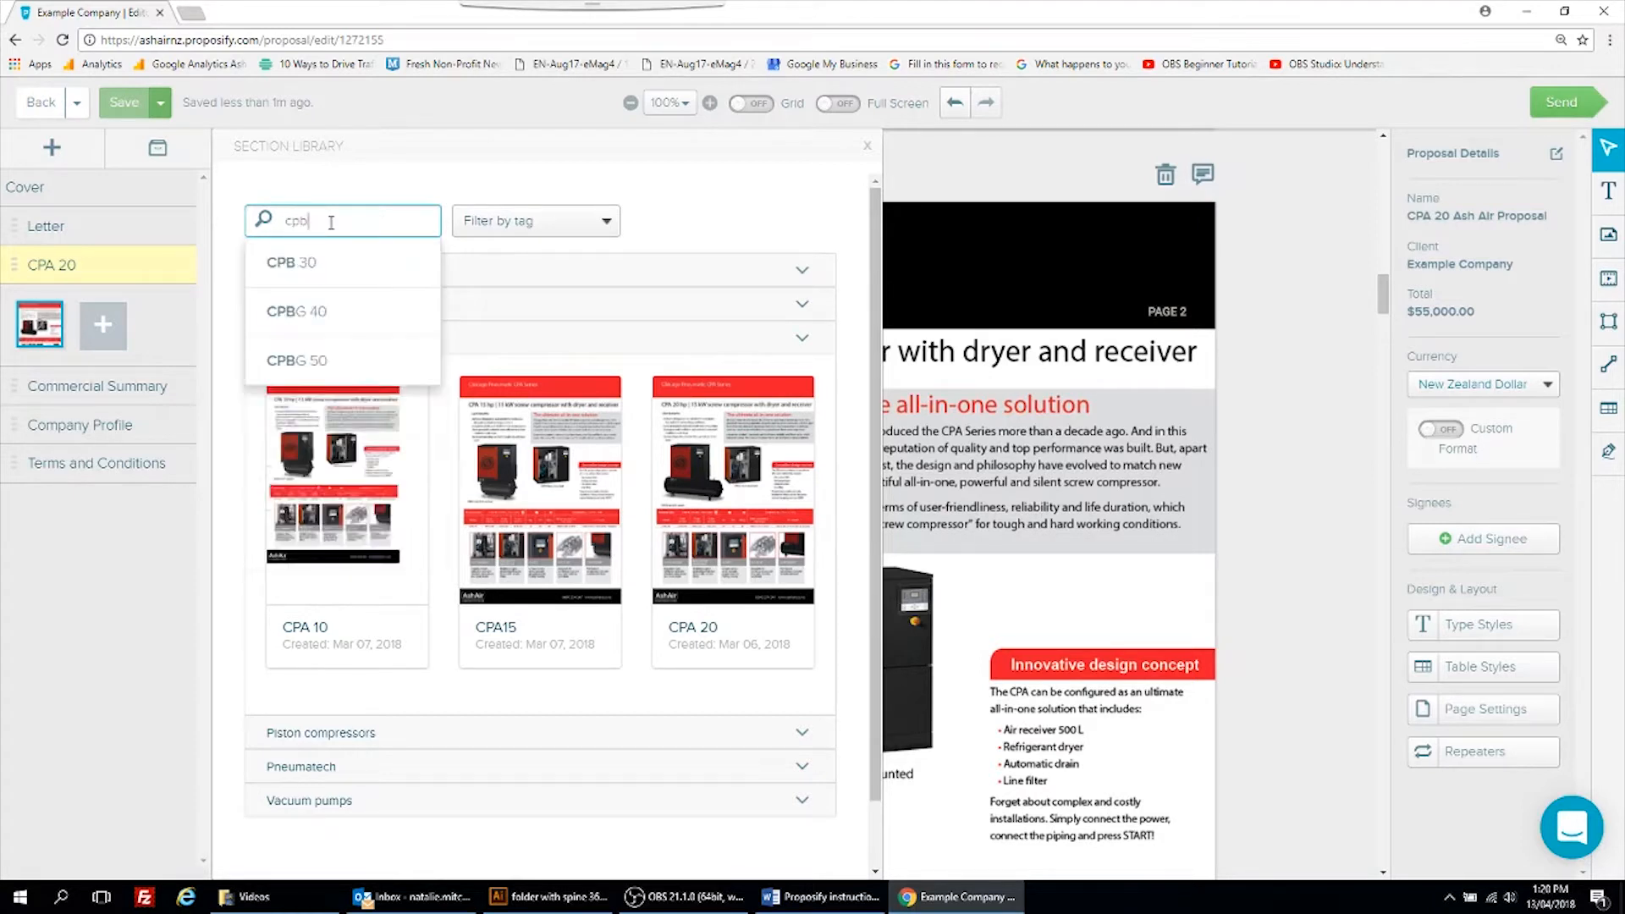
key(Down)
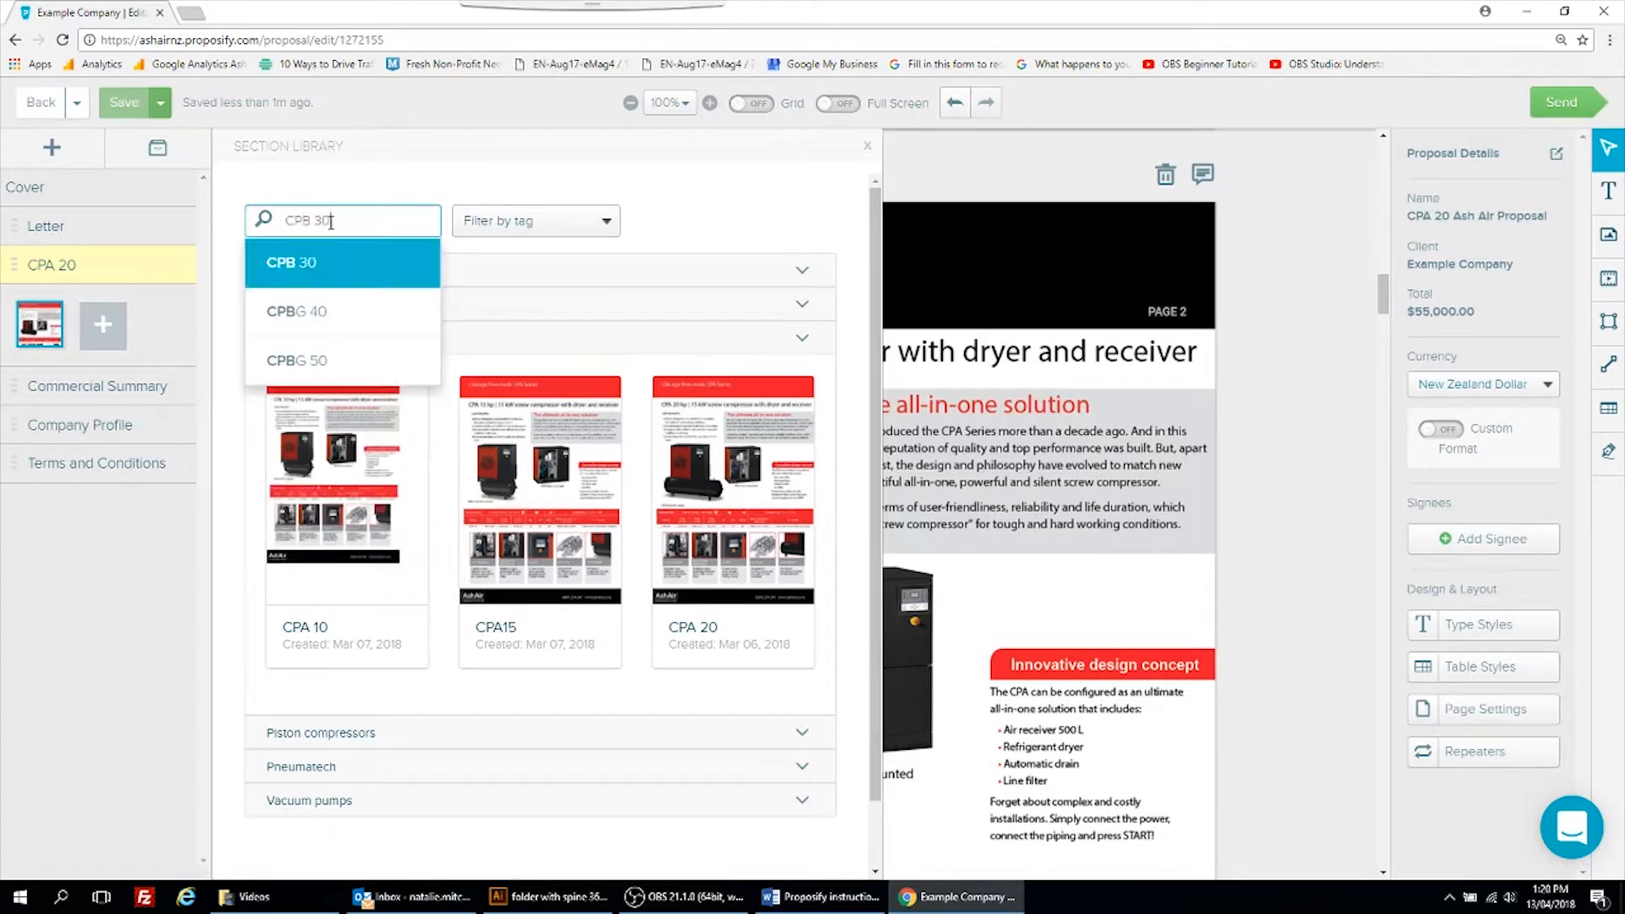
key(Return)
drag(408, 432, 122, 373)
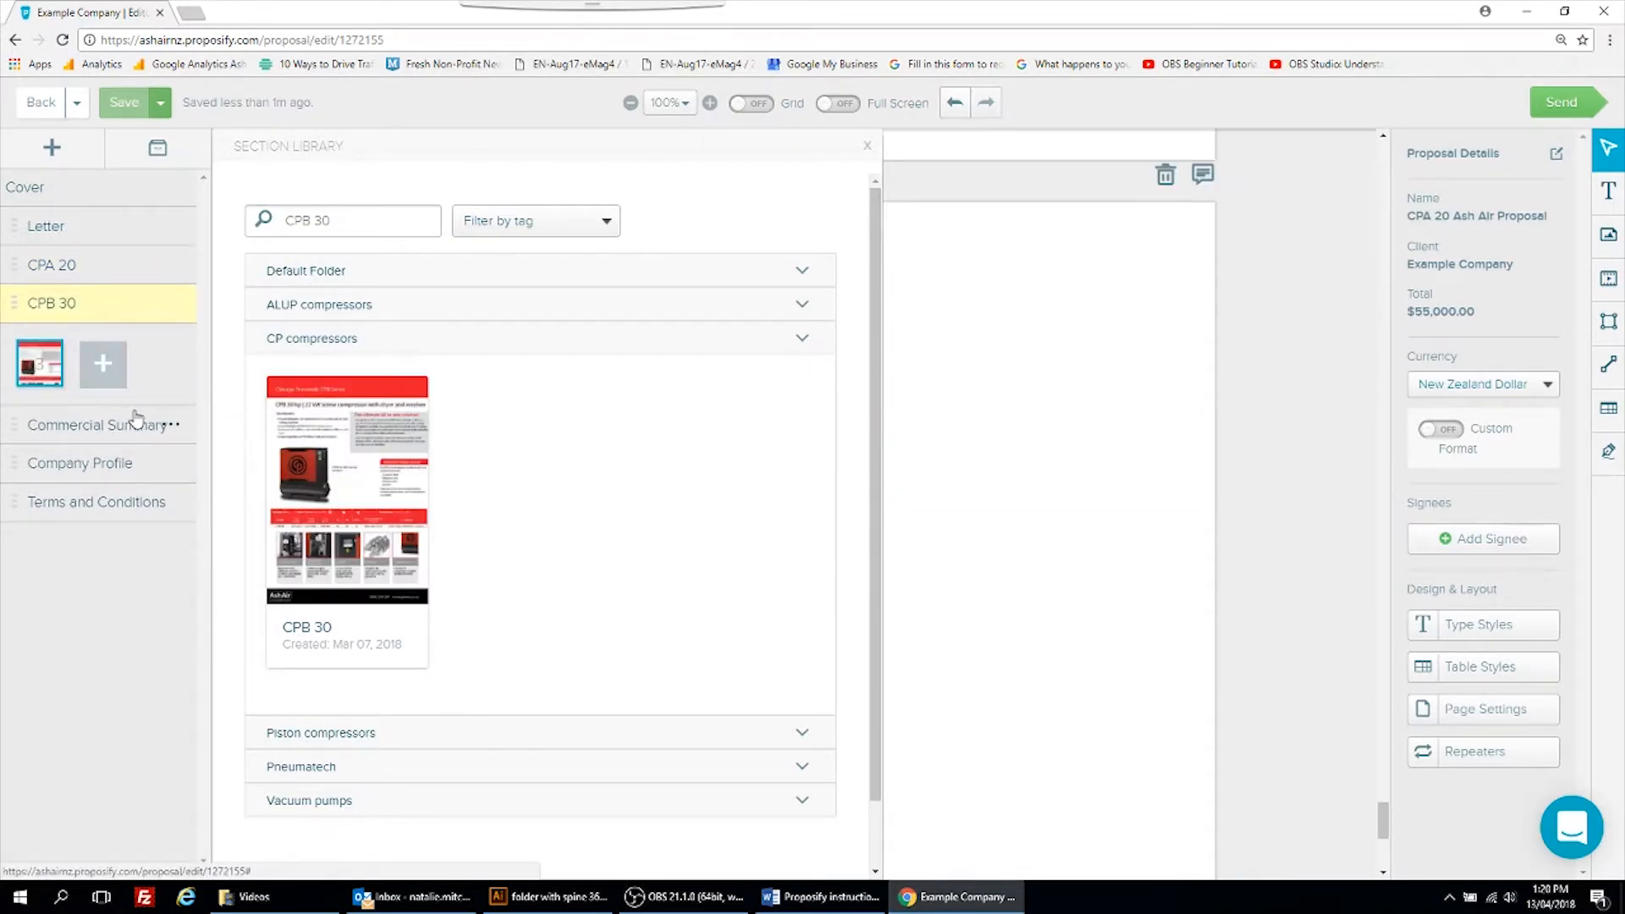
click(866, 147)
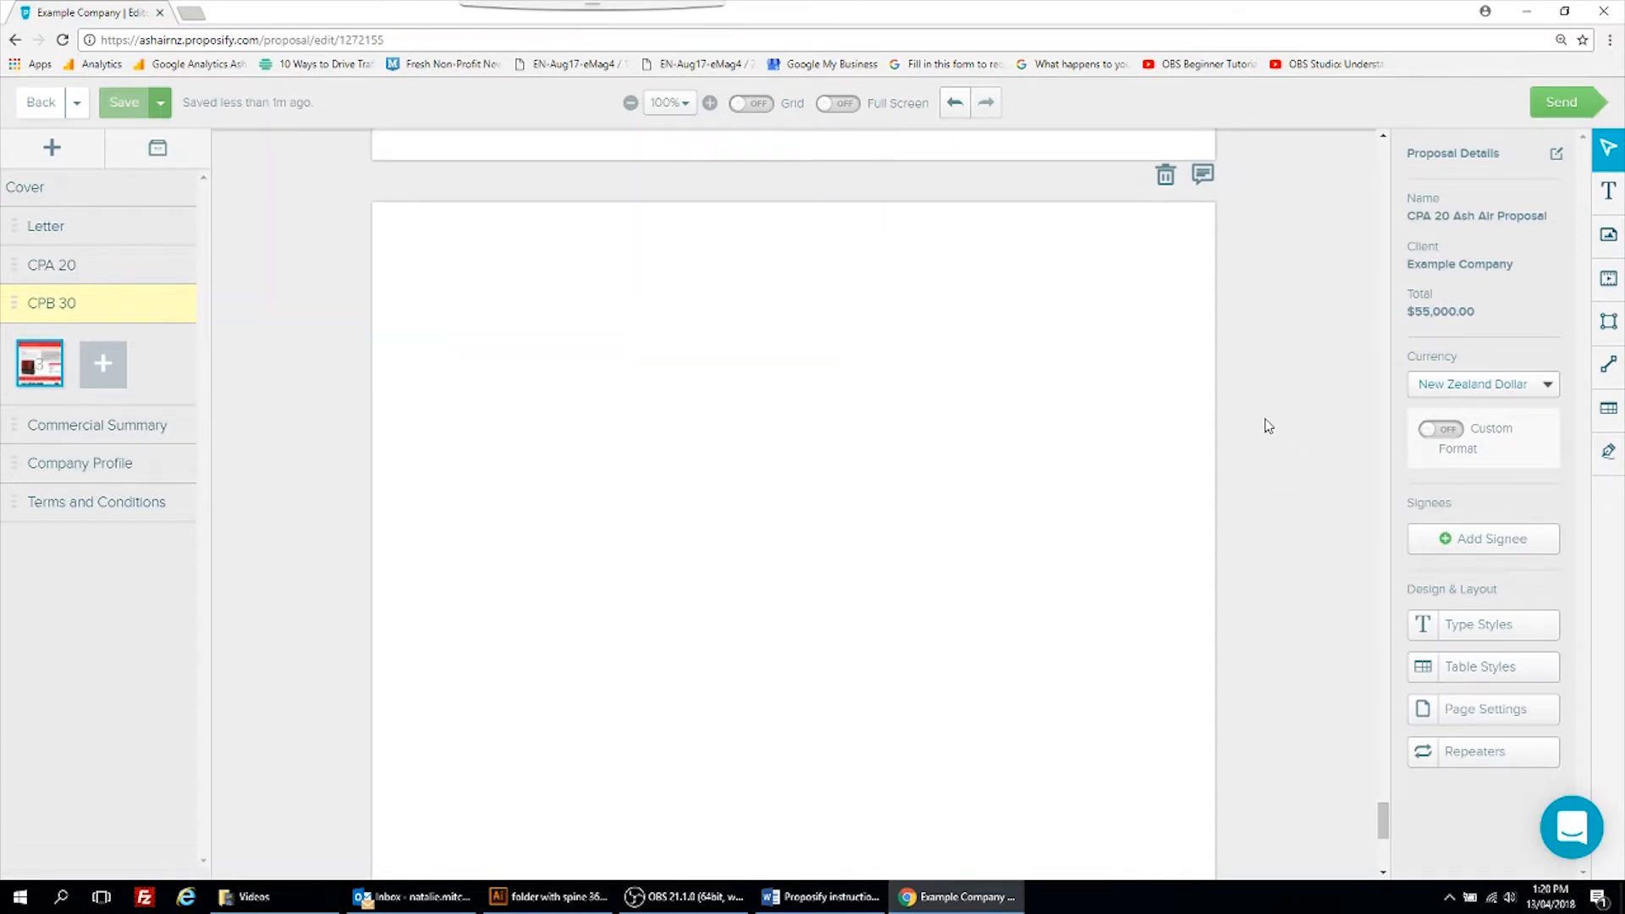
scroll(1268, 426, up, 8)
scroll(1268, 426, up, 5)
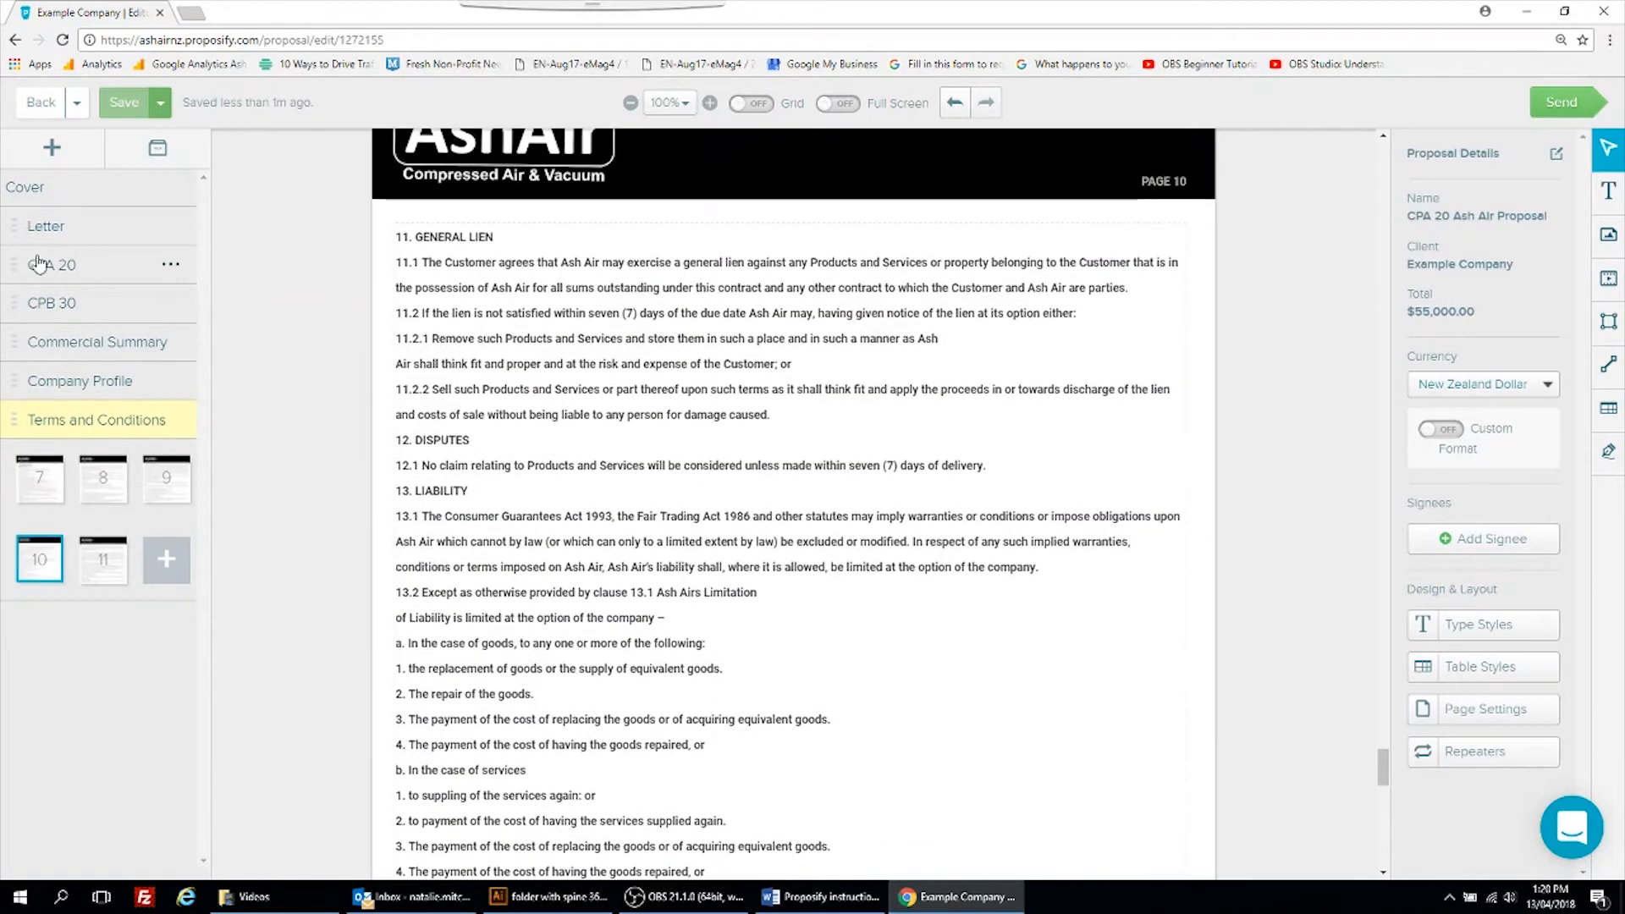
Step: Change the compressor model in the first row of the Commercial Summary table to CPA20
click(38, 264)
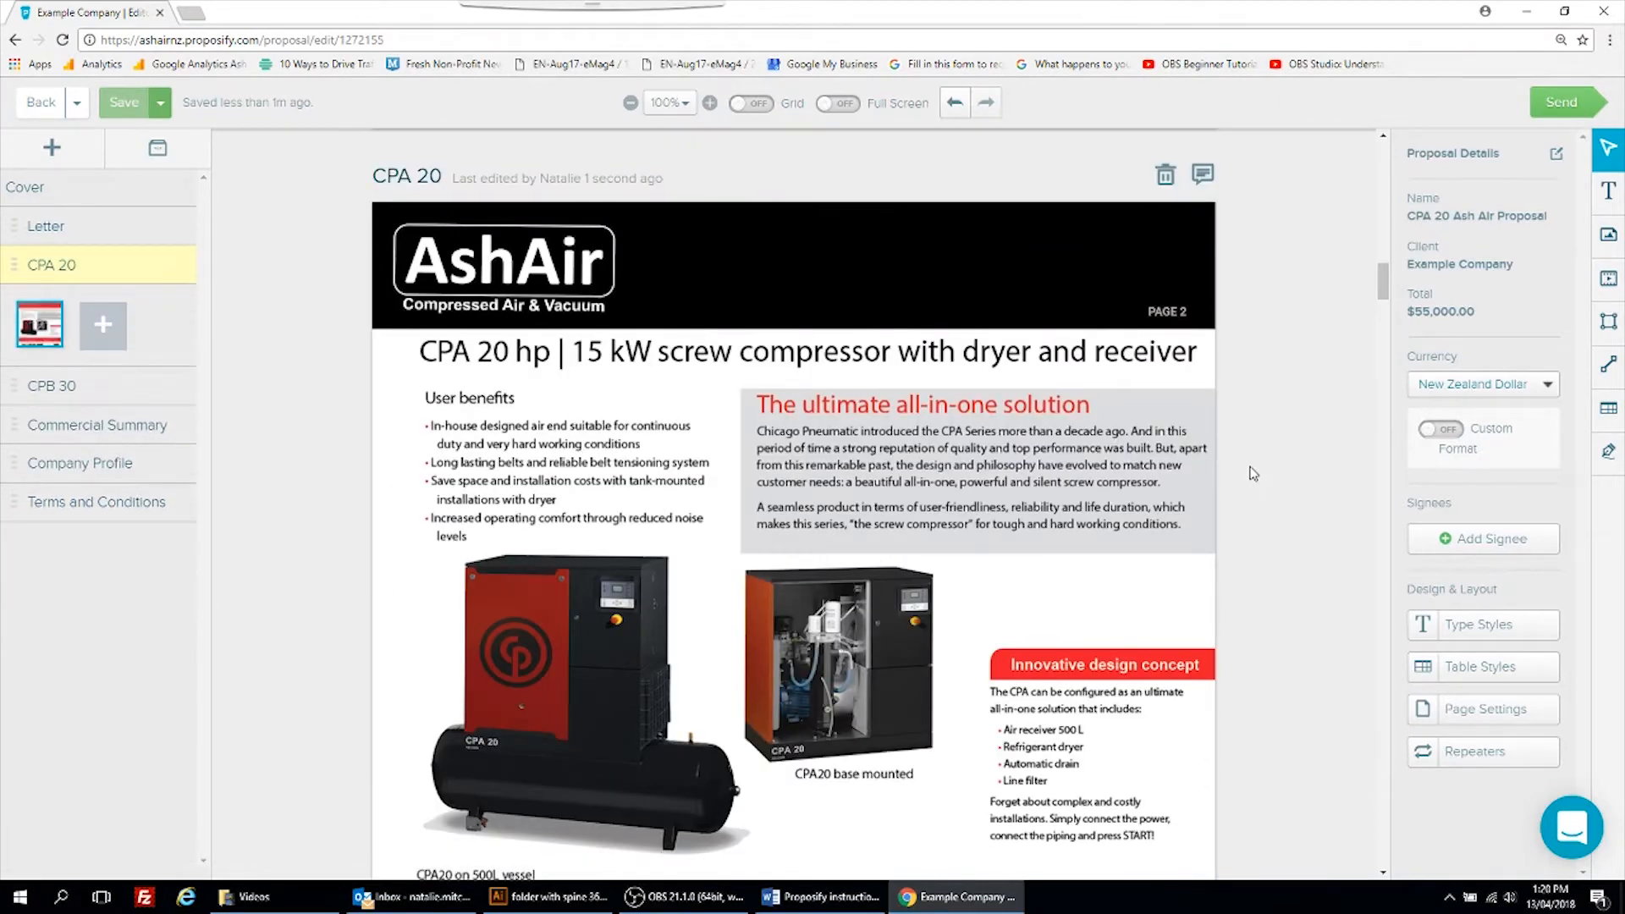
scroll(1244, 507, down, 9)
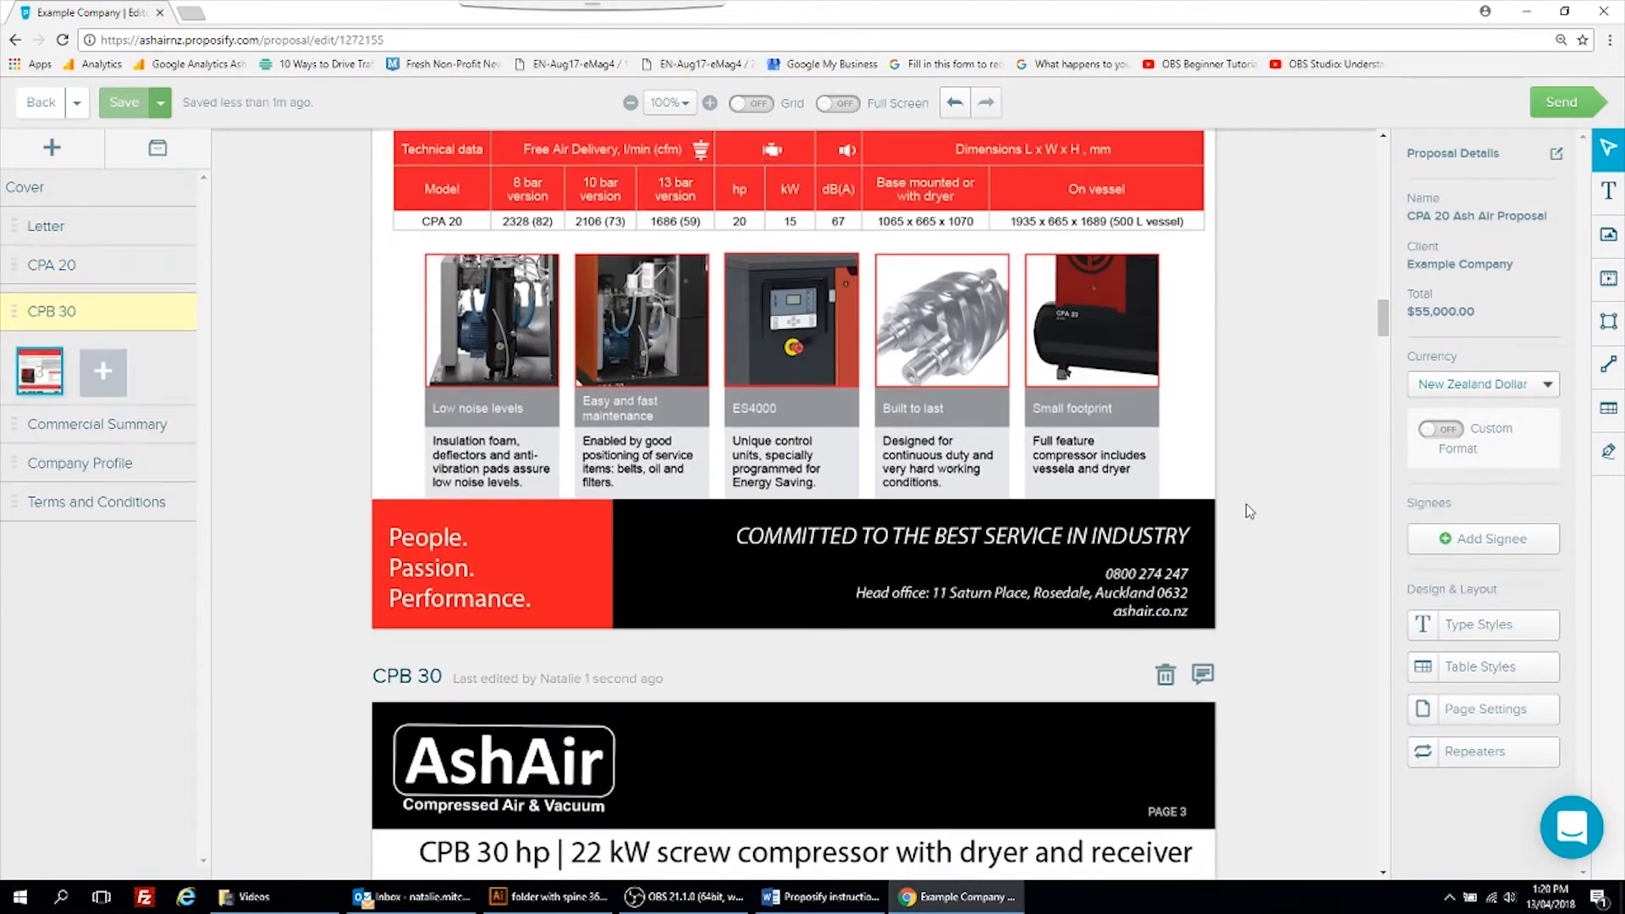
scroll(1246, 511, down, 6)
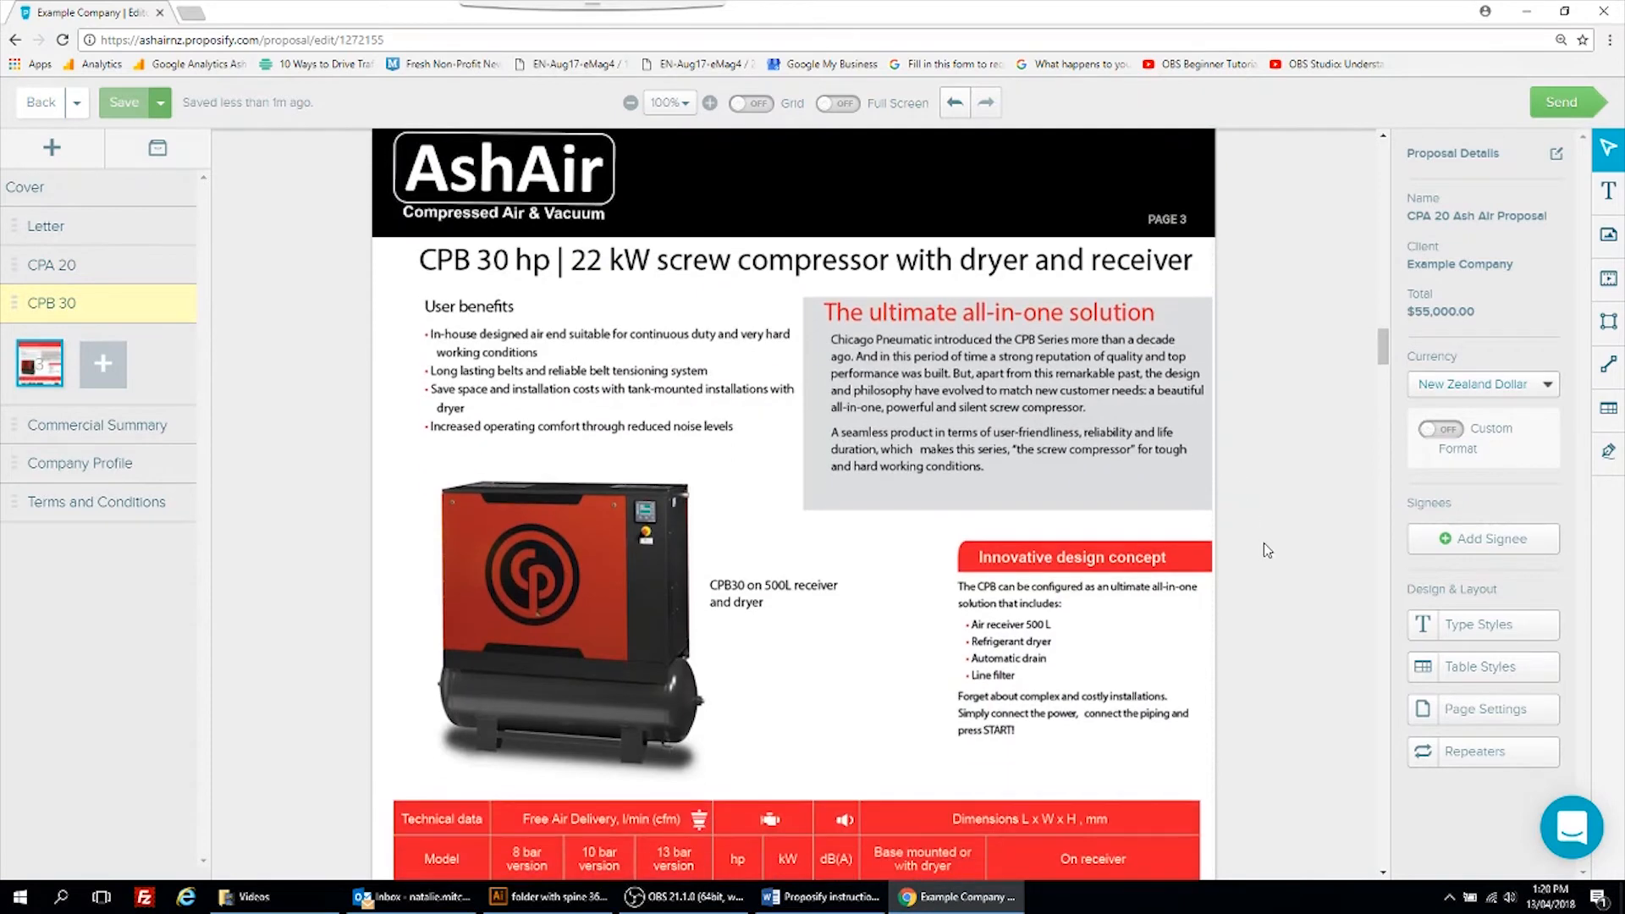
scroll(1263, 550, up, 2)
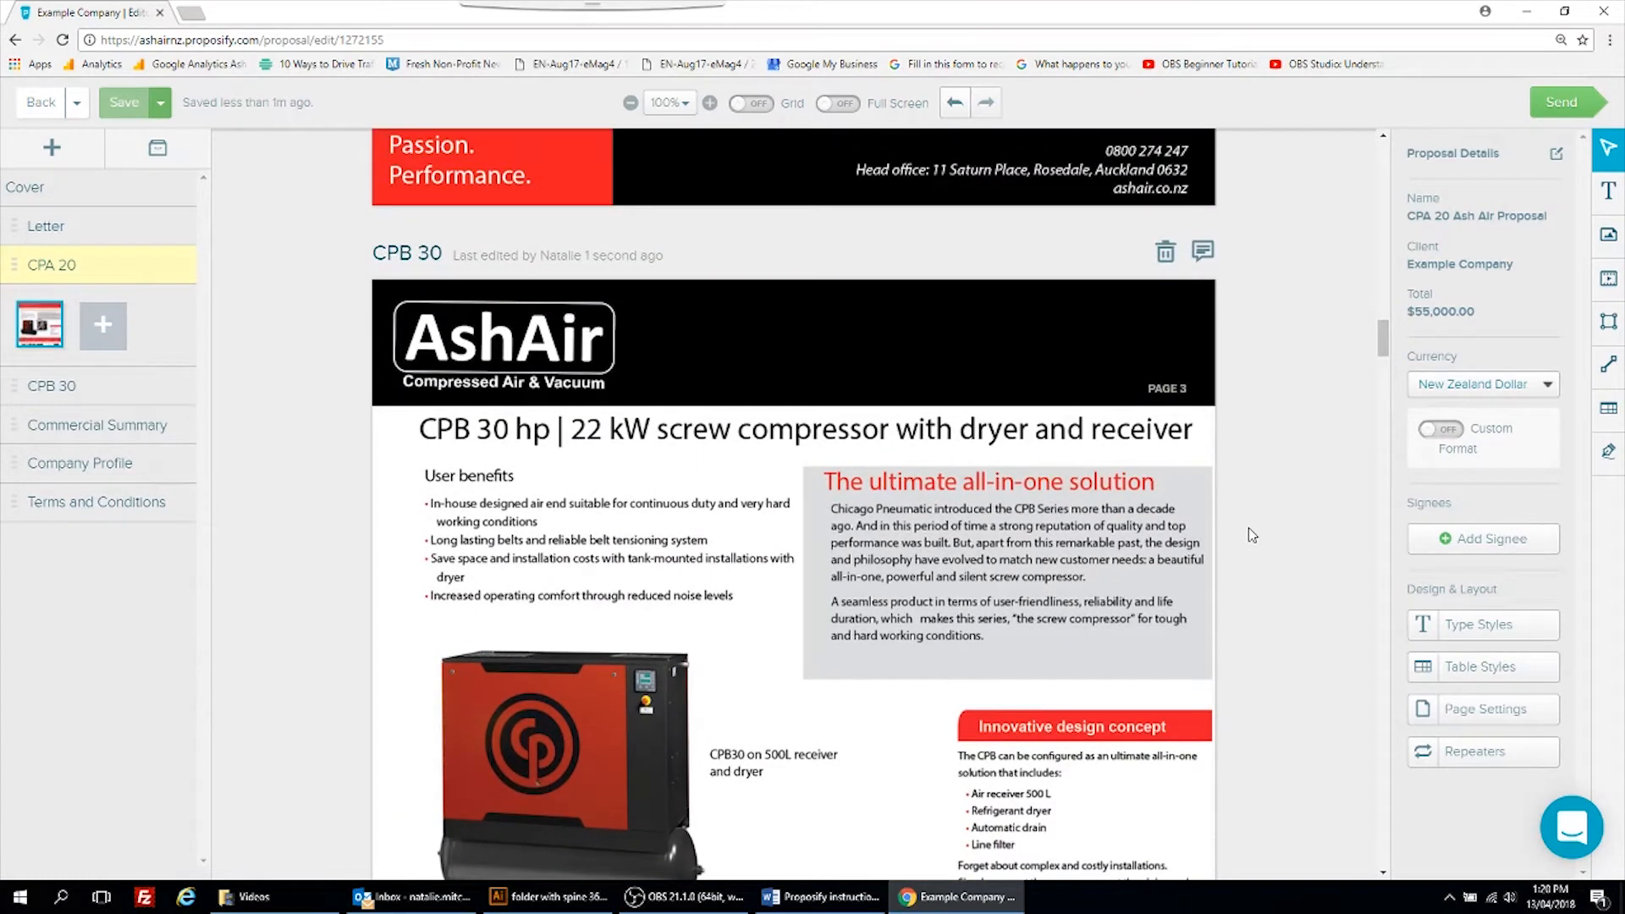
click(51, 425)
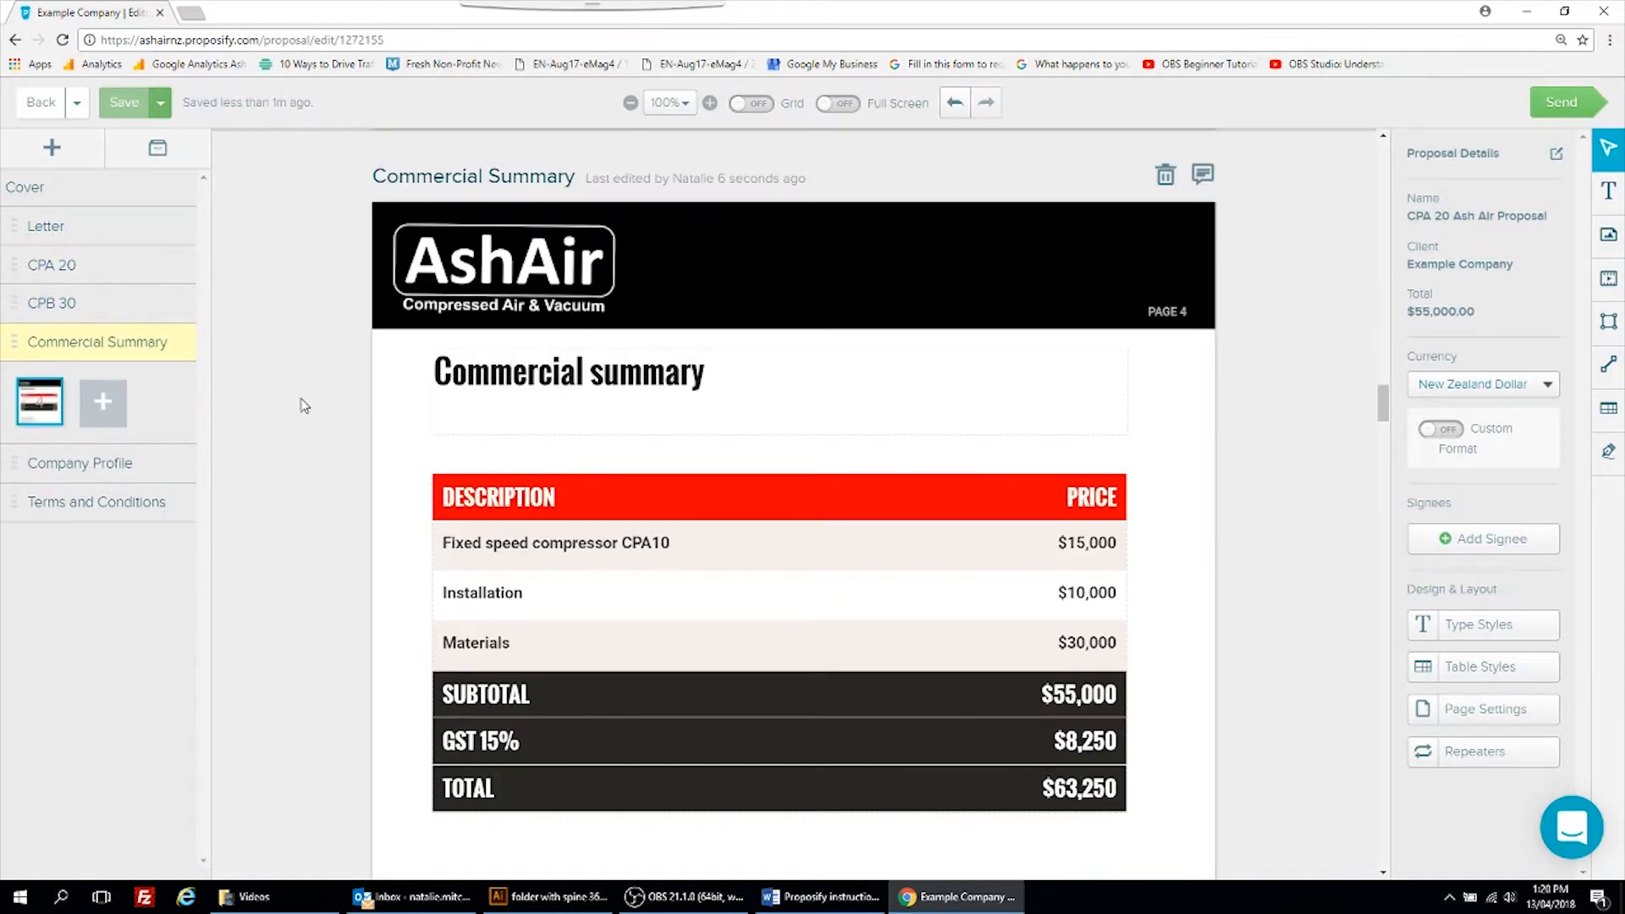
scroll(273, 548, up, 1)
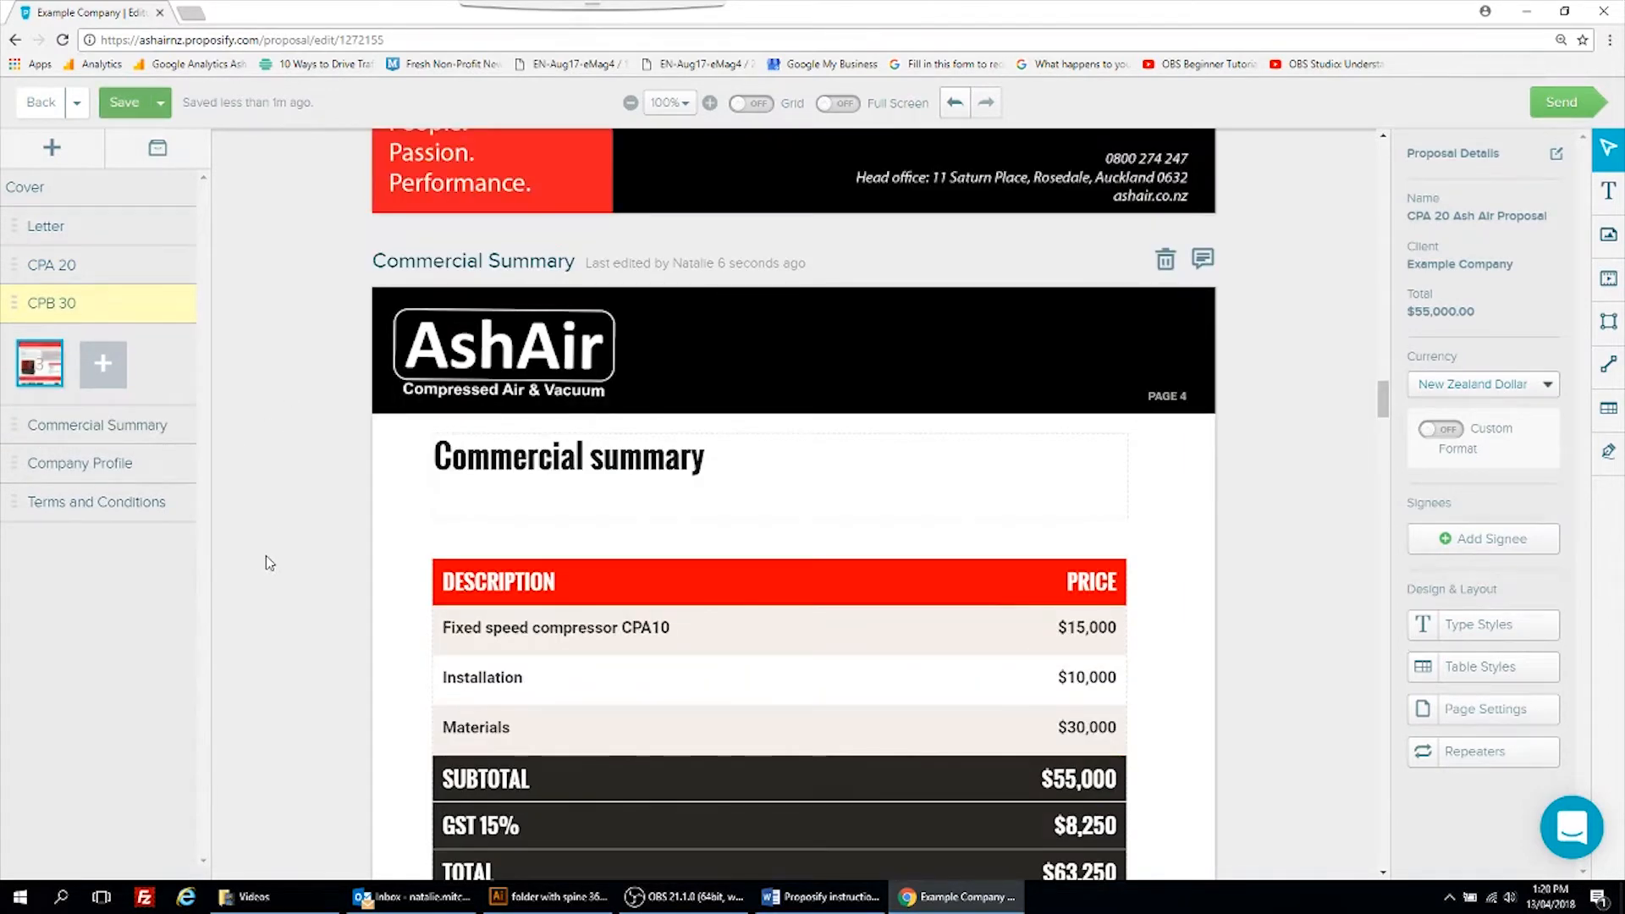
click(665, 627)
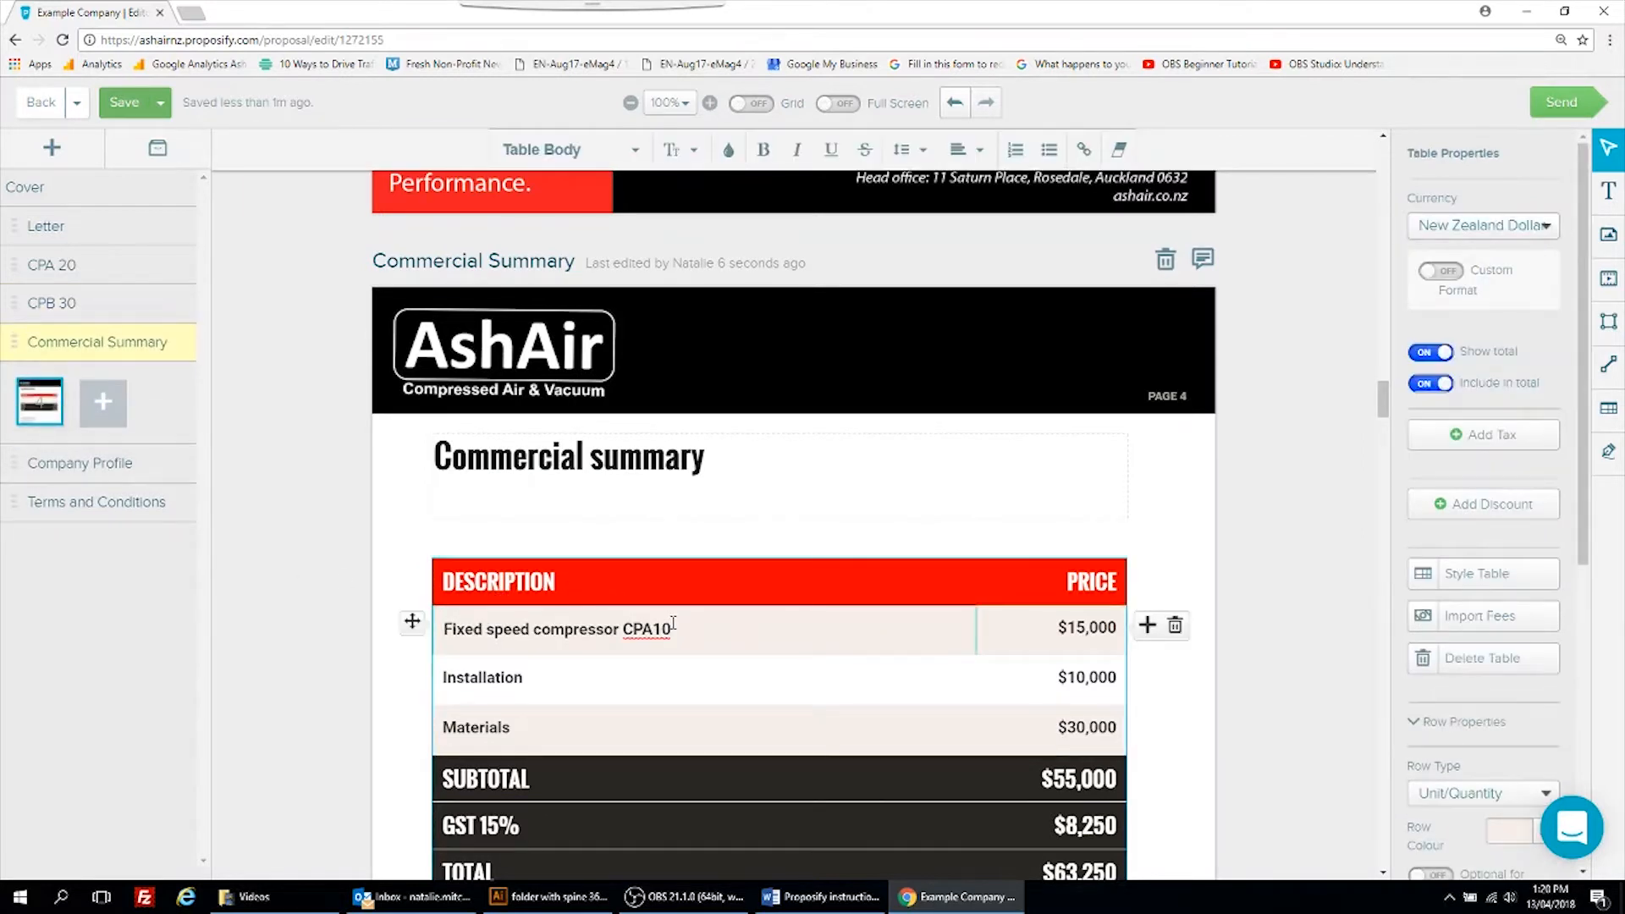
key(BackSpace)
text(2)
Step: Set the price of the fixed speed compressor CPA20 to $14,000 in the Commercial Summary table
click(1083, 627)
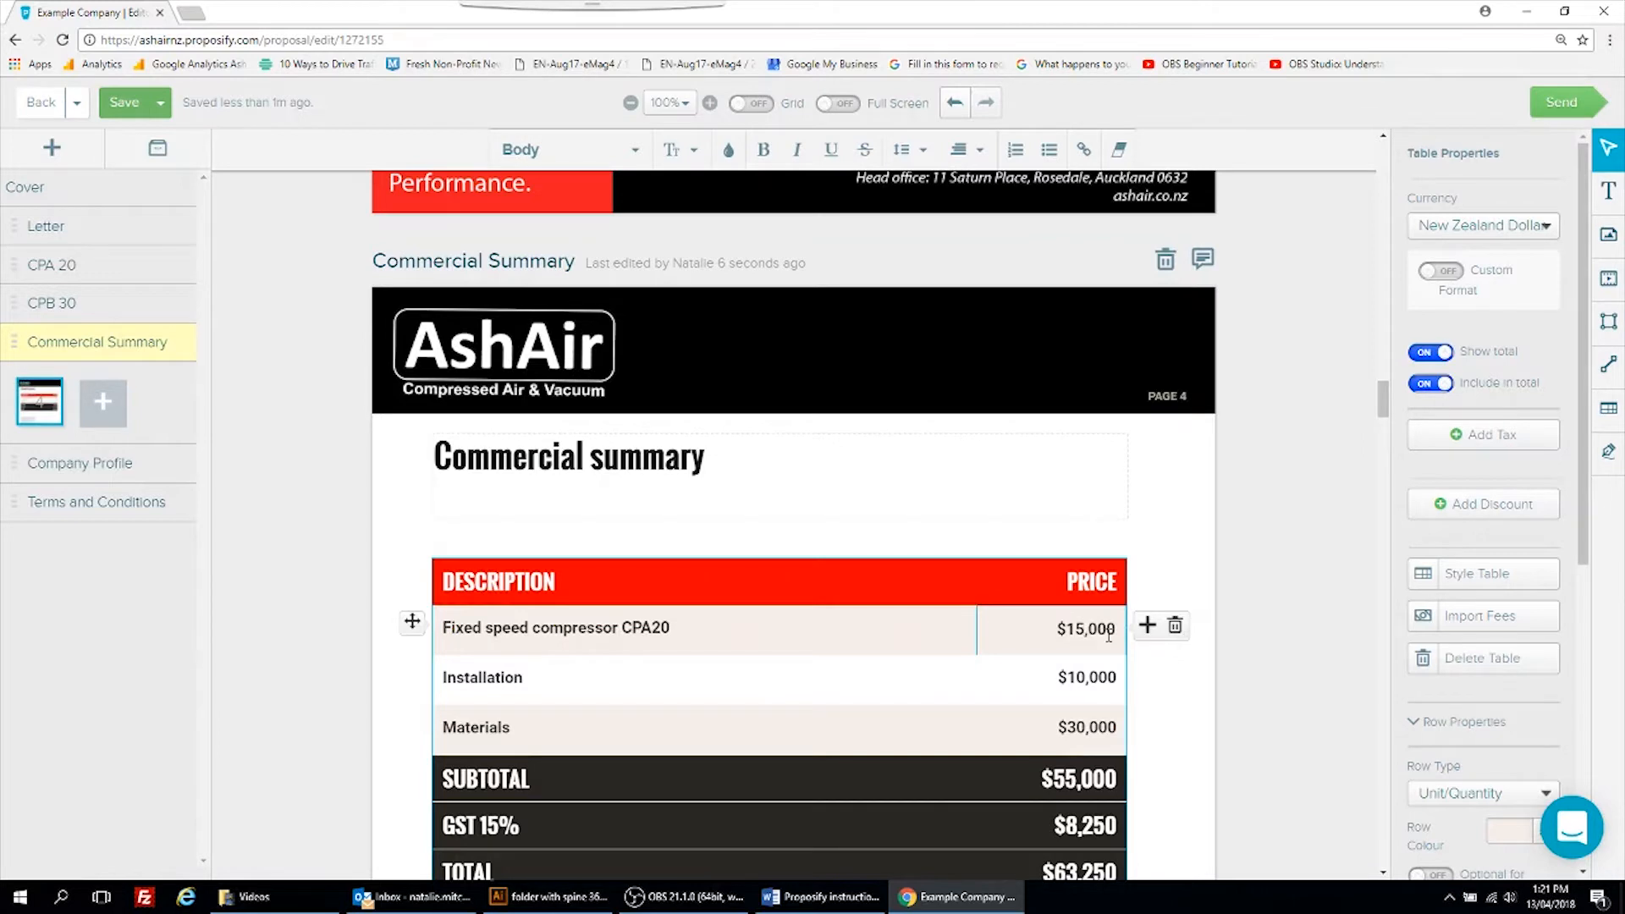
key(BackSpace)
text(4)
click(1183, 590)
scroll(1180, 584, down, 2)
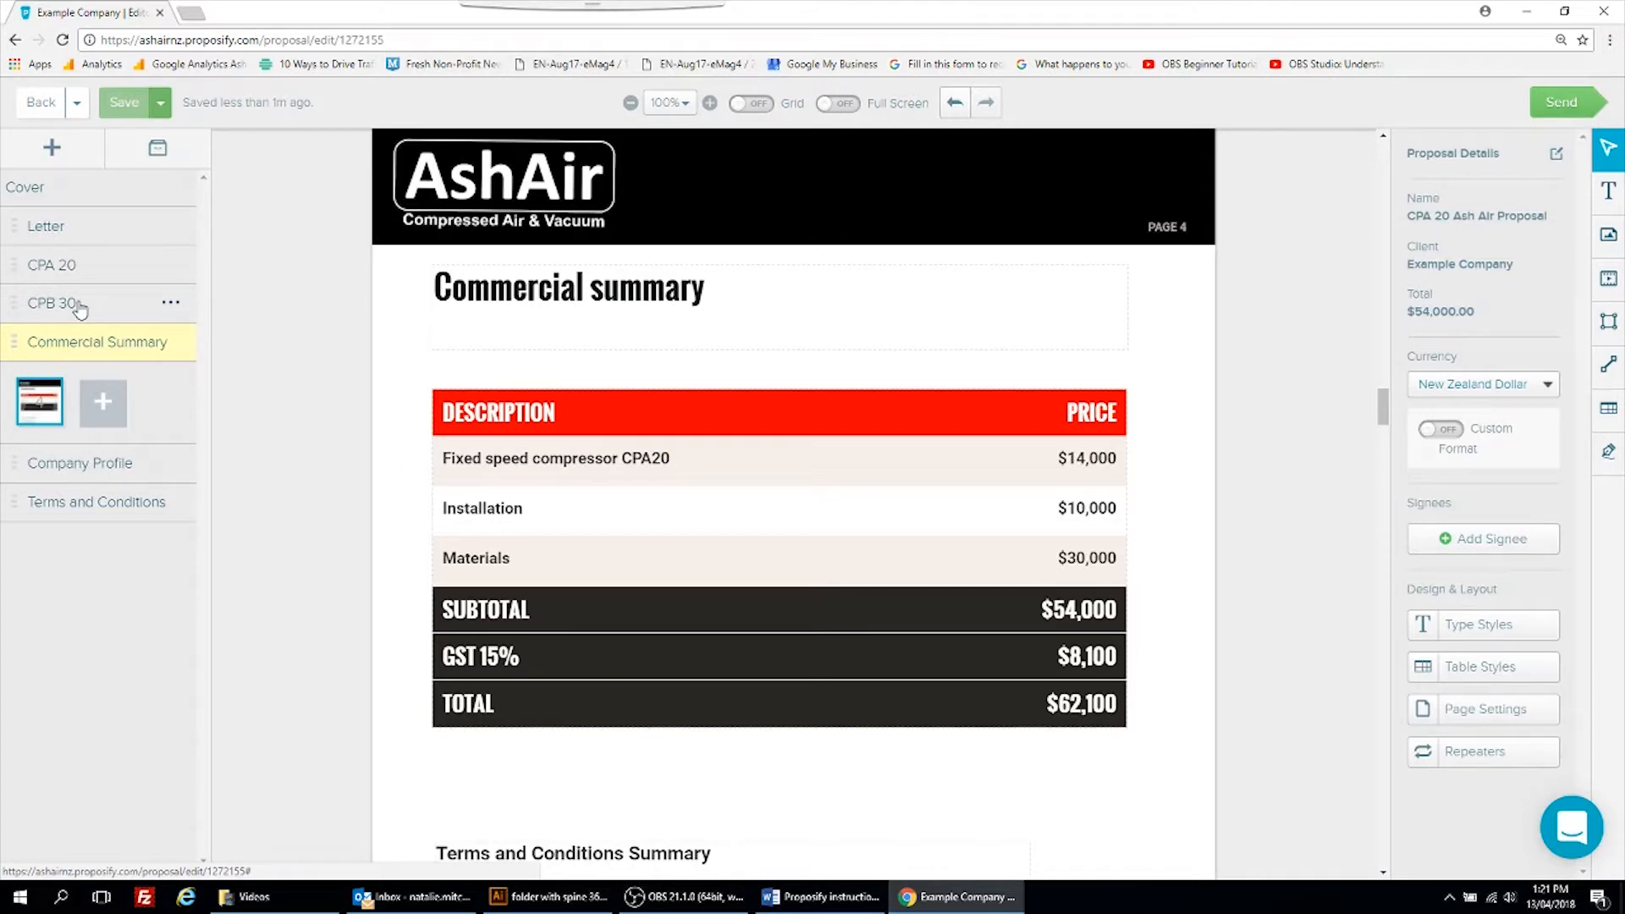
Step: Duplicate the Commercial Summary section and name the copy Commercial Summary CPB30
click(172, 342)
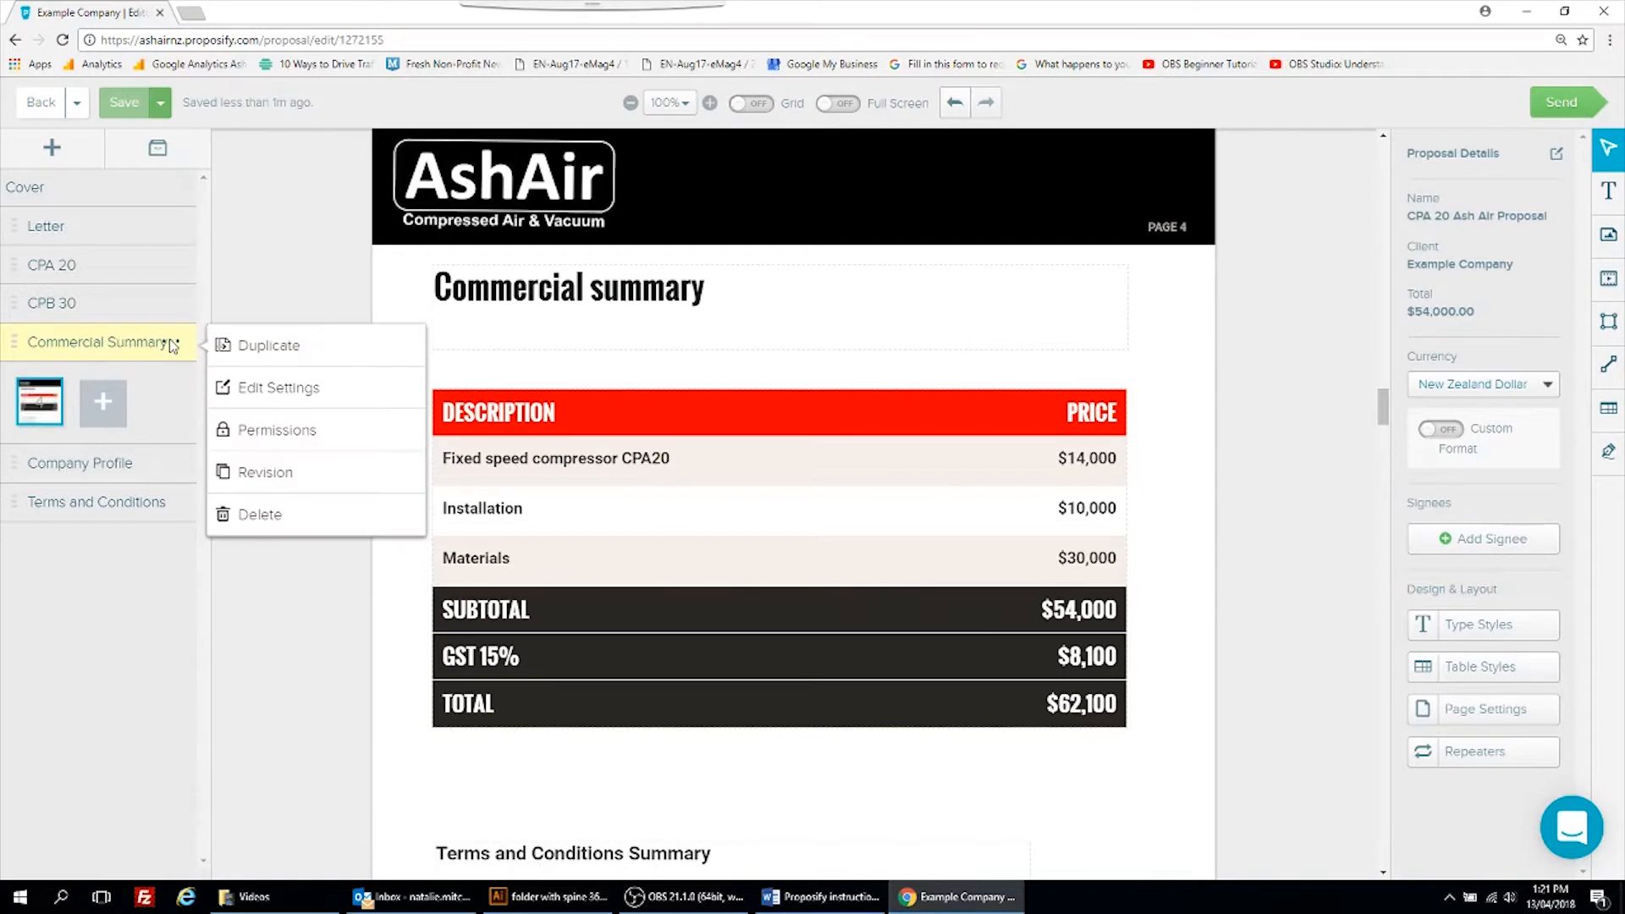
click(298, 258)
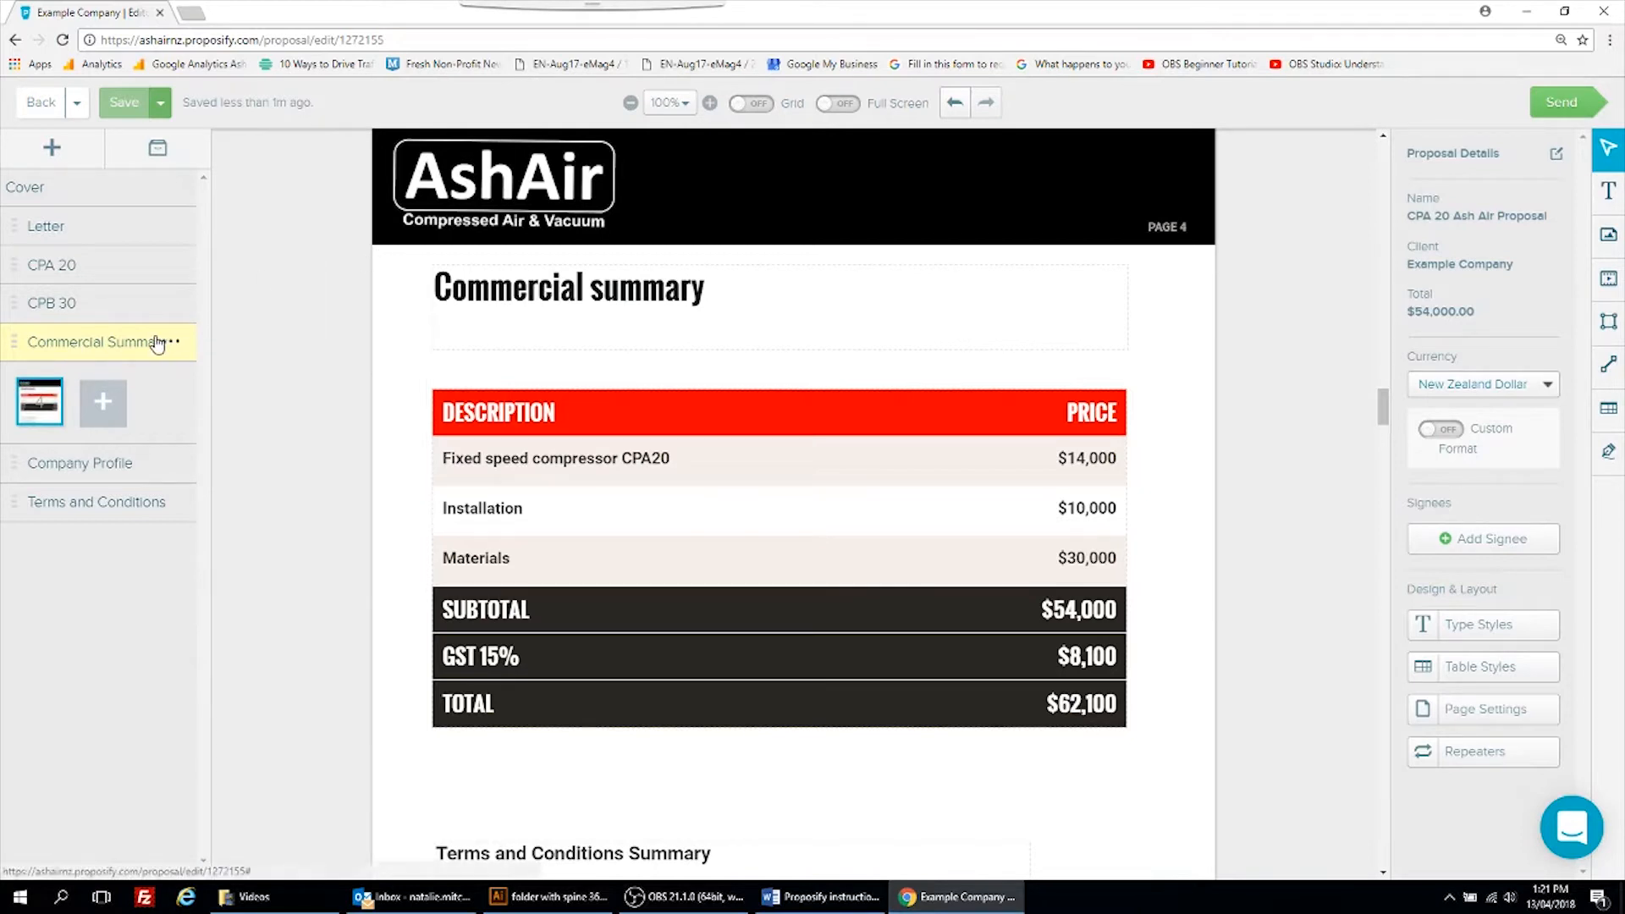
click(173, 344)
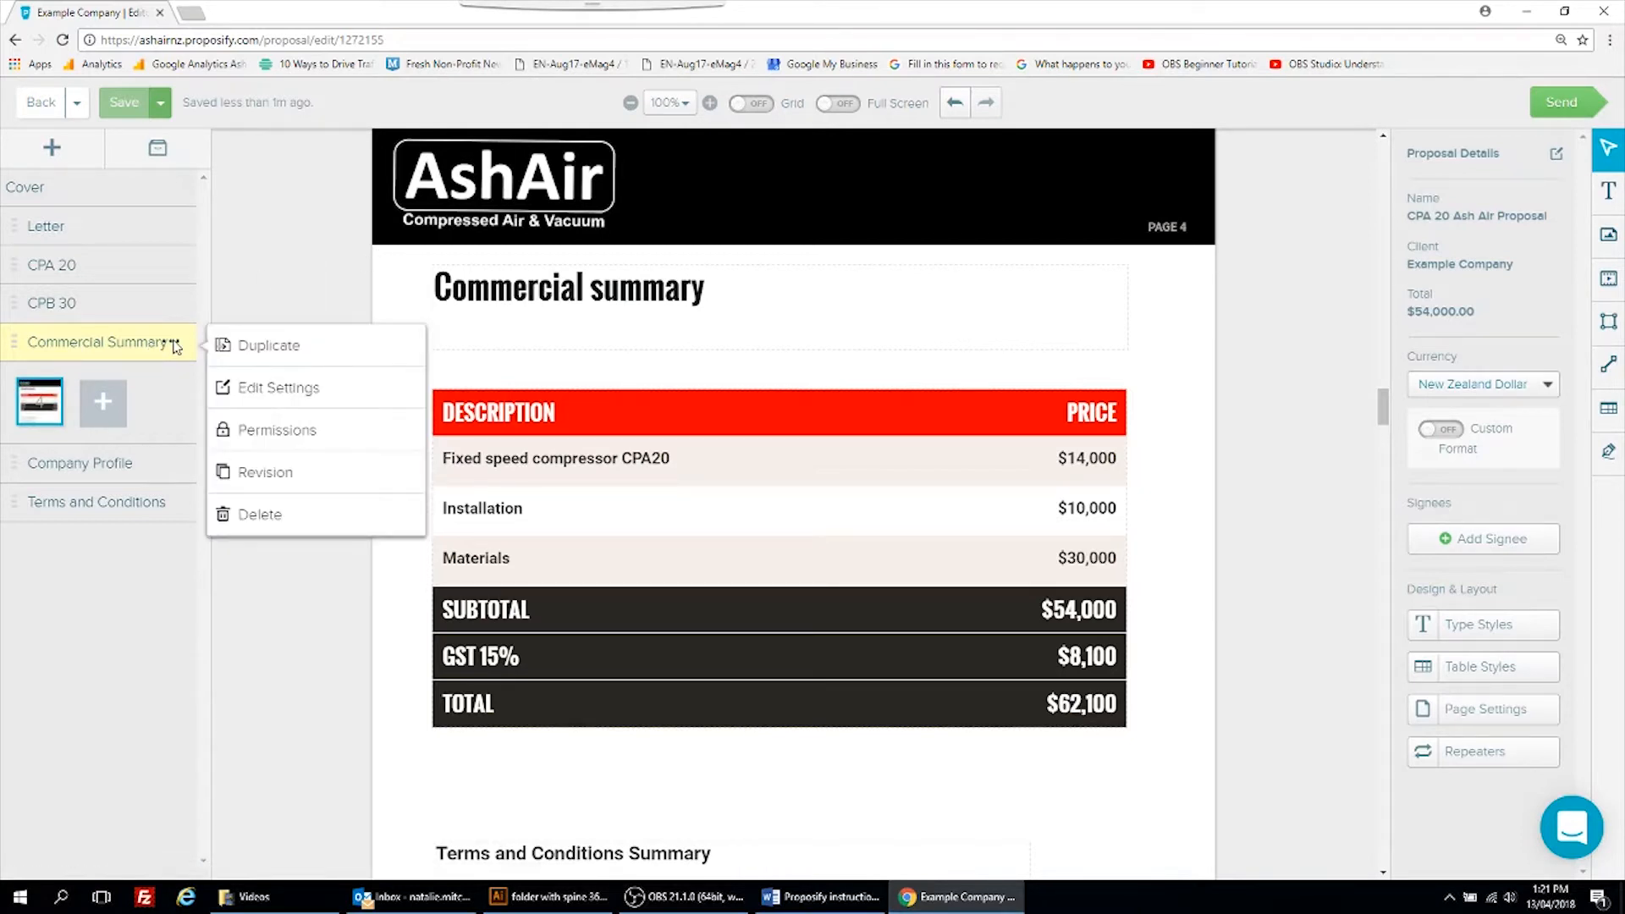
click(270, 359)
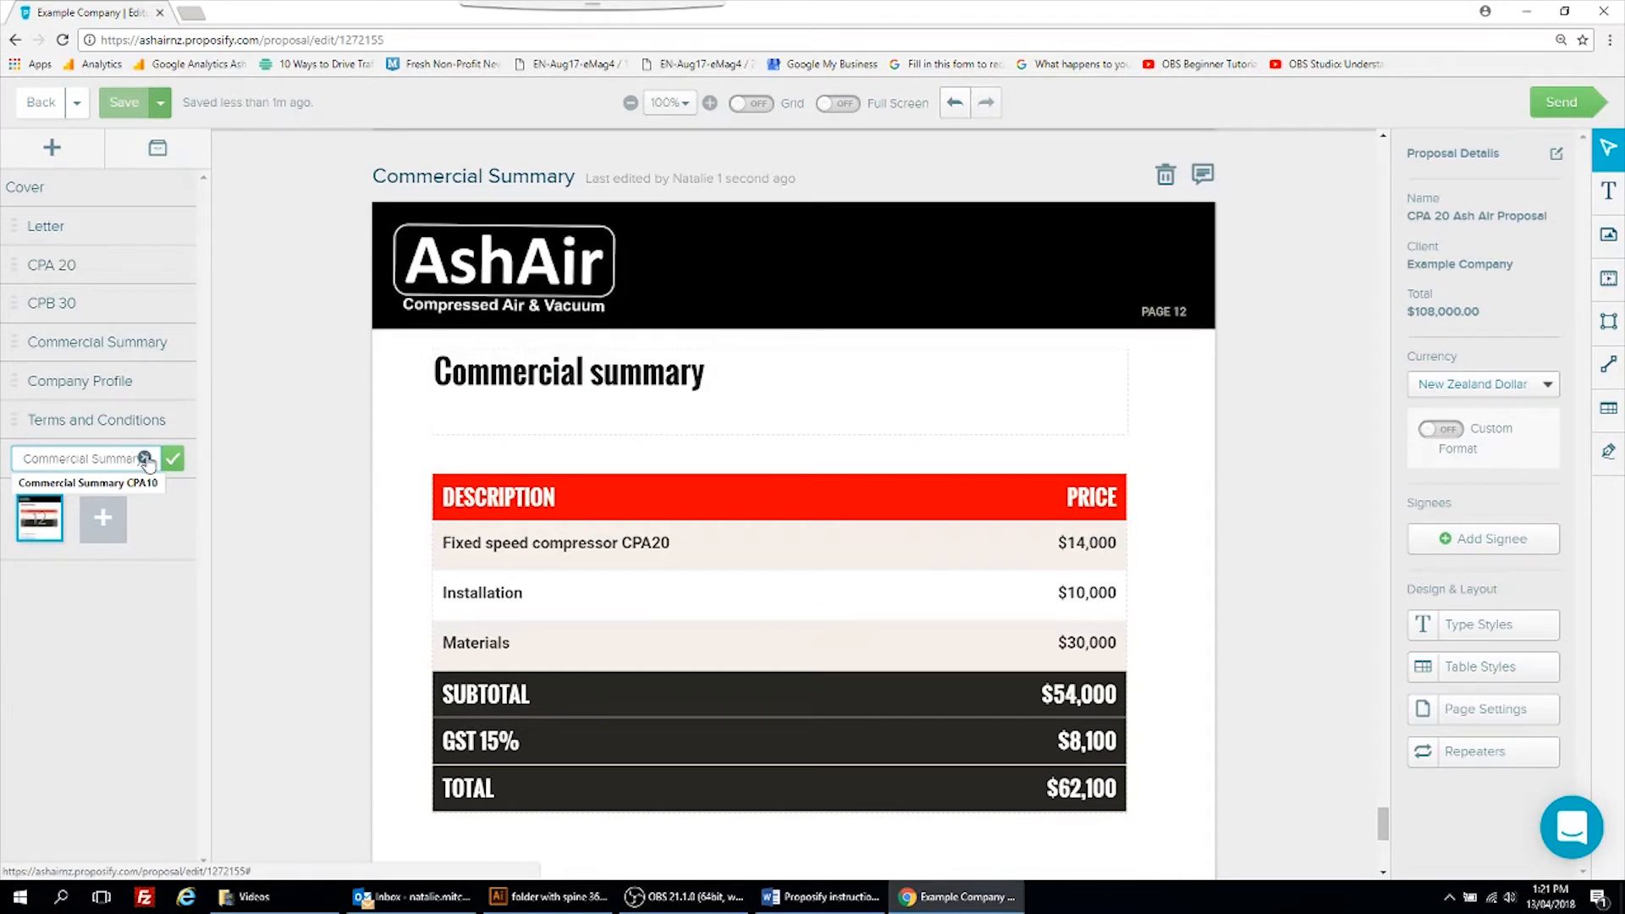
text(CPB30)
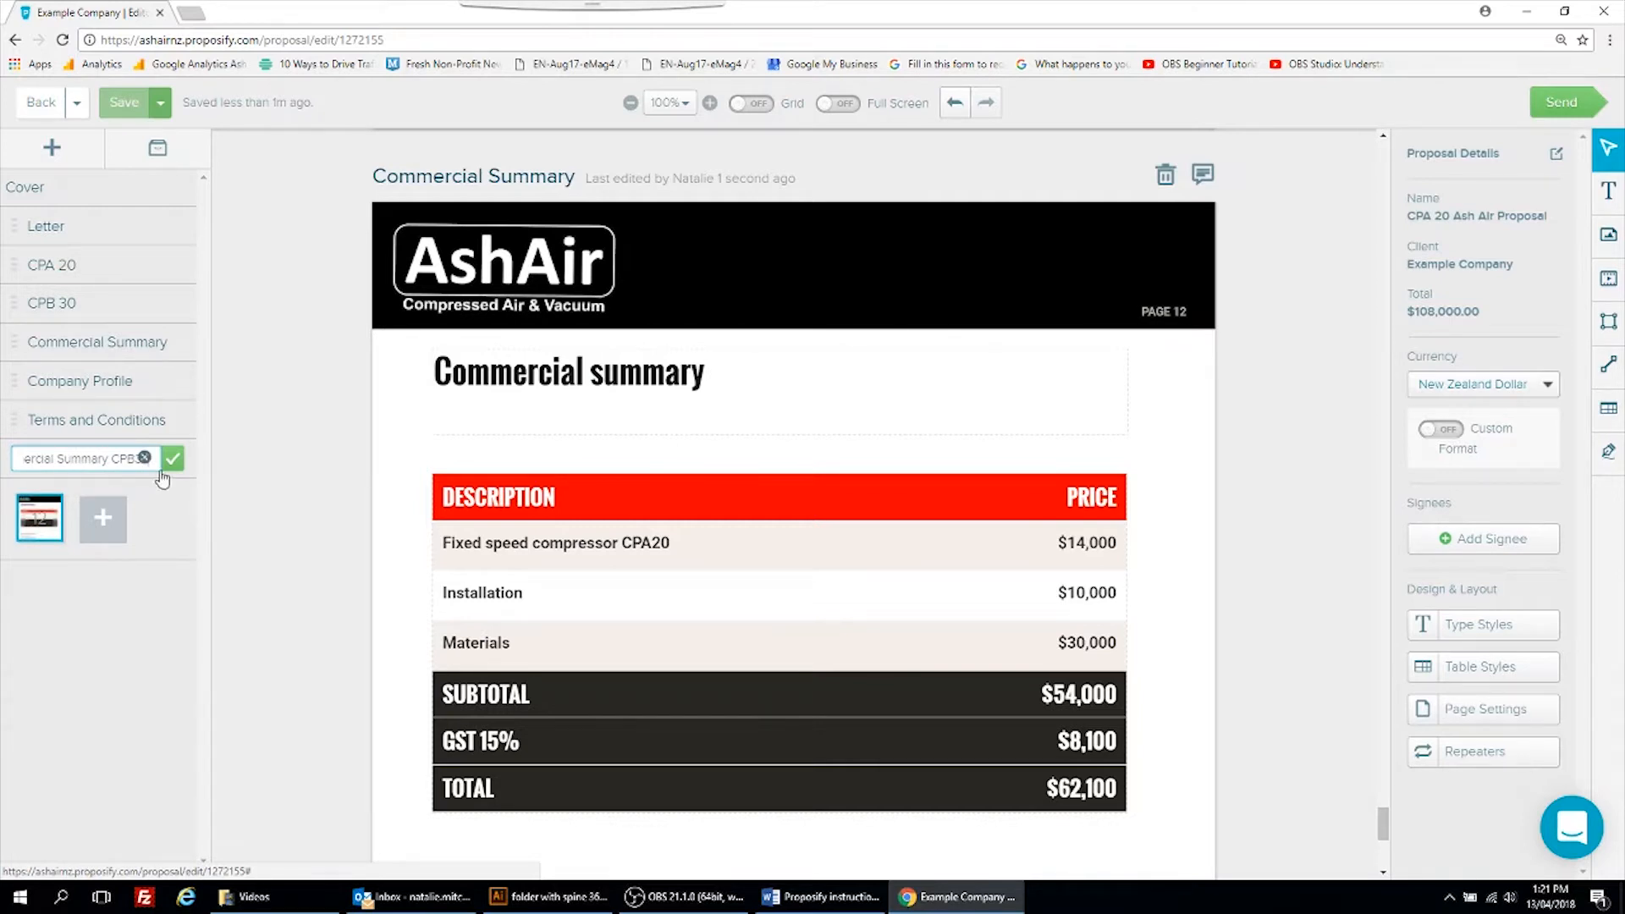
click(172, 463)
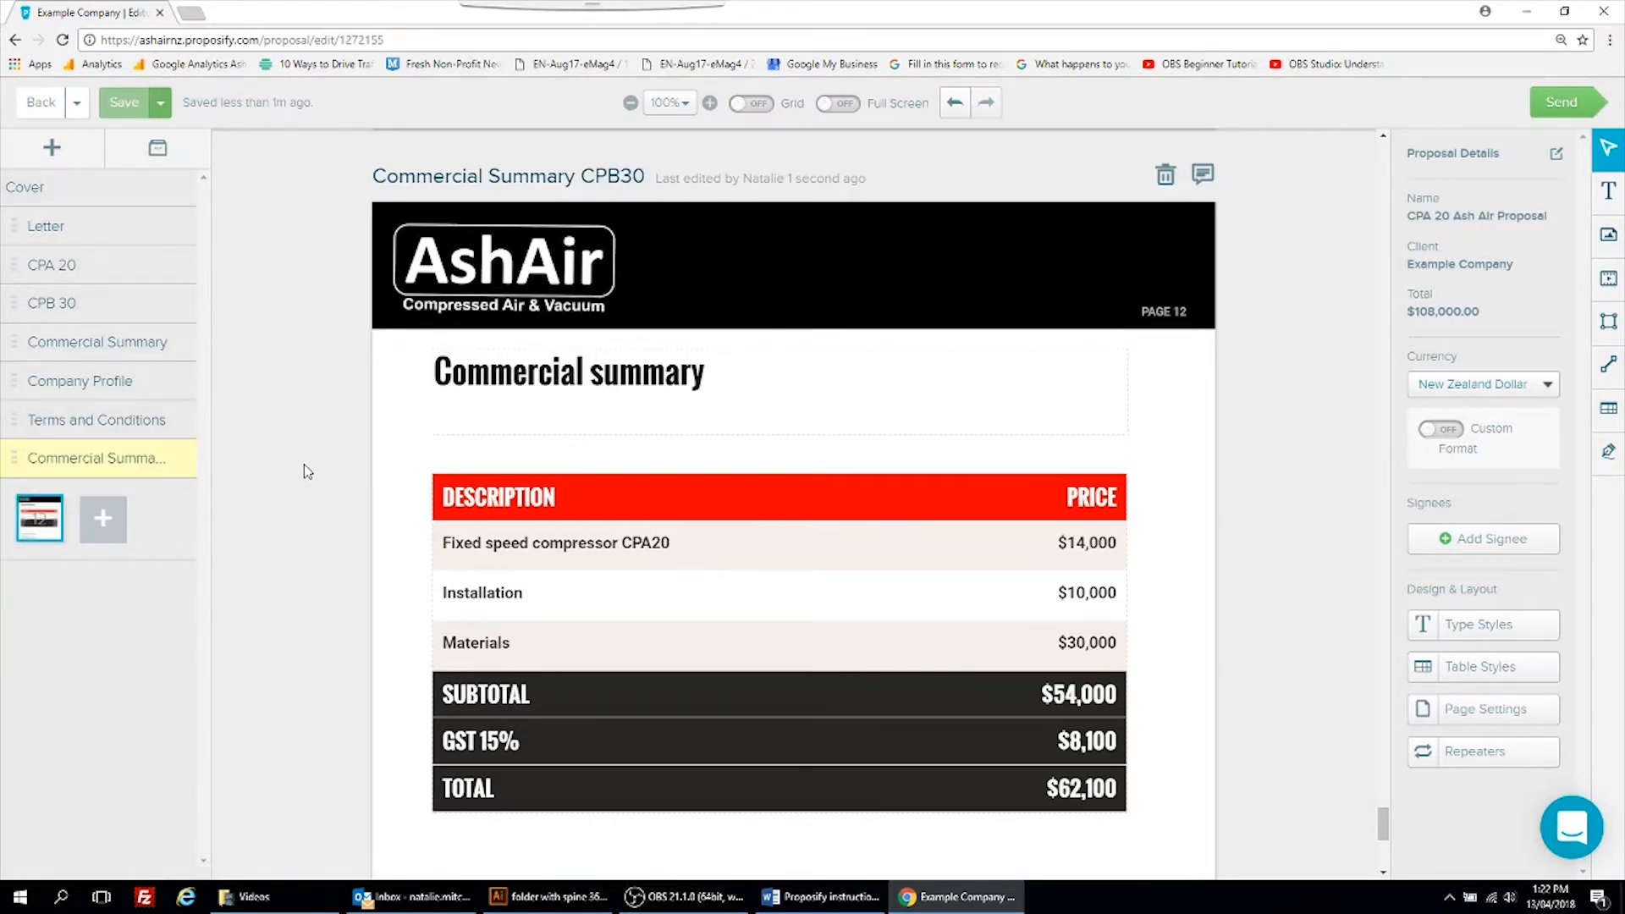
Step: Change the compressor model in the first row of the Commercial Summary CPB30 table to CPB30
scroll(306, 469, down, 1)
scroll(334, 475, up, 1)
scroll(761, 519, down, 1)
click(649, 462)
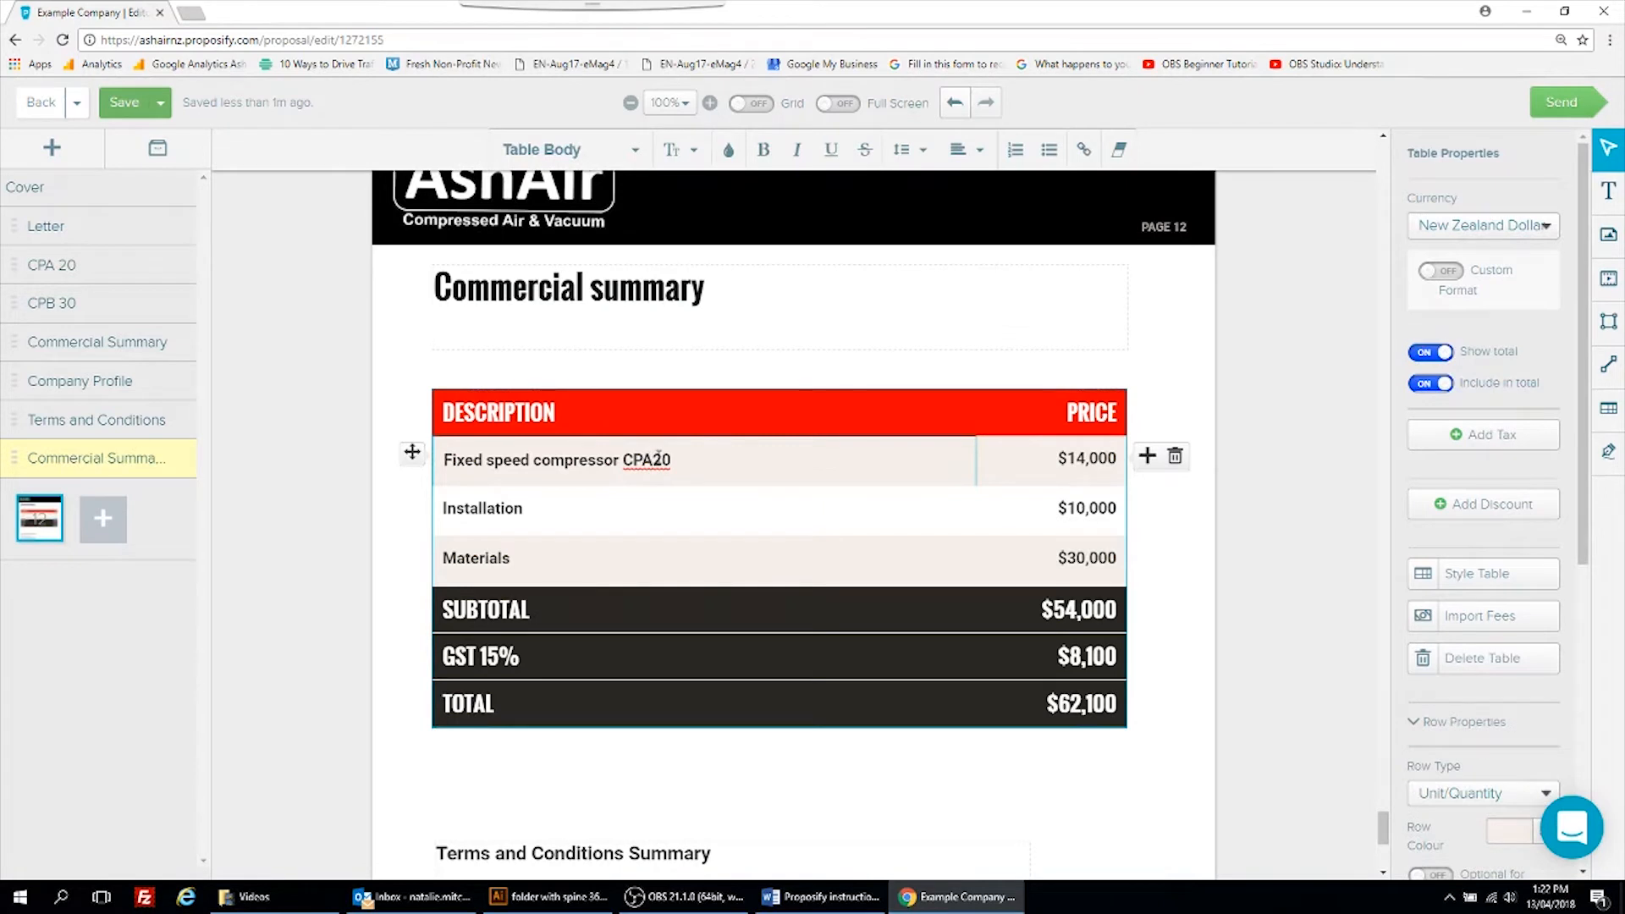
key(BackSpace)
text(B)
key(Delete)
text(3)
Step: Set the price of the fixed speed compressor CPB30 to $18,000 in the duplicated summary's table
click(1085, 459)
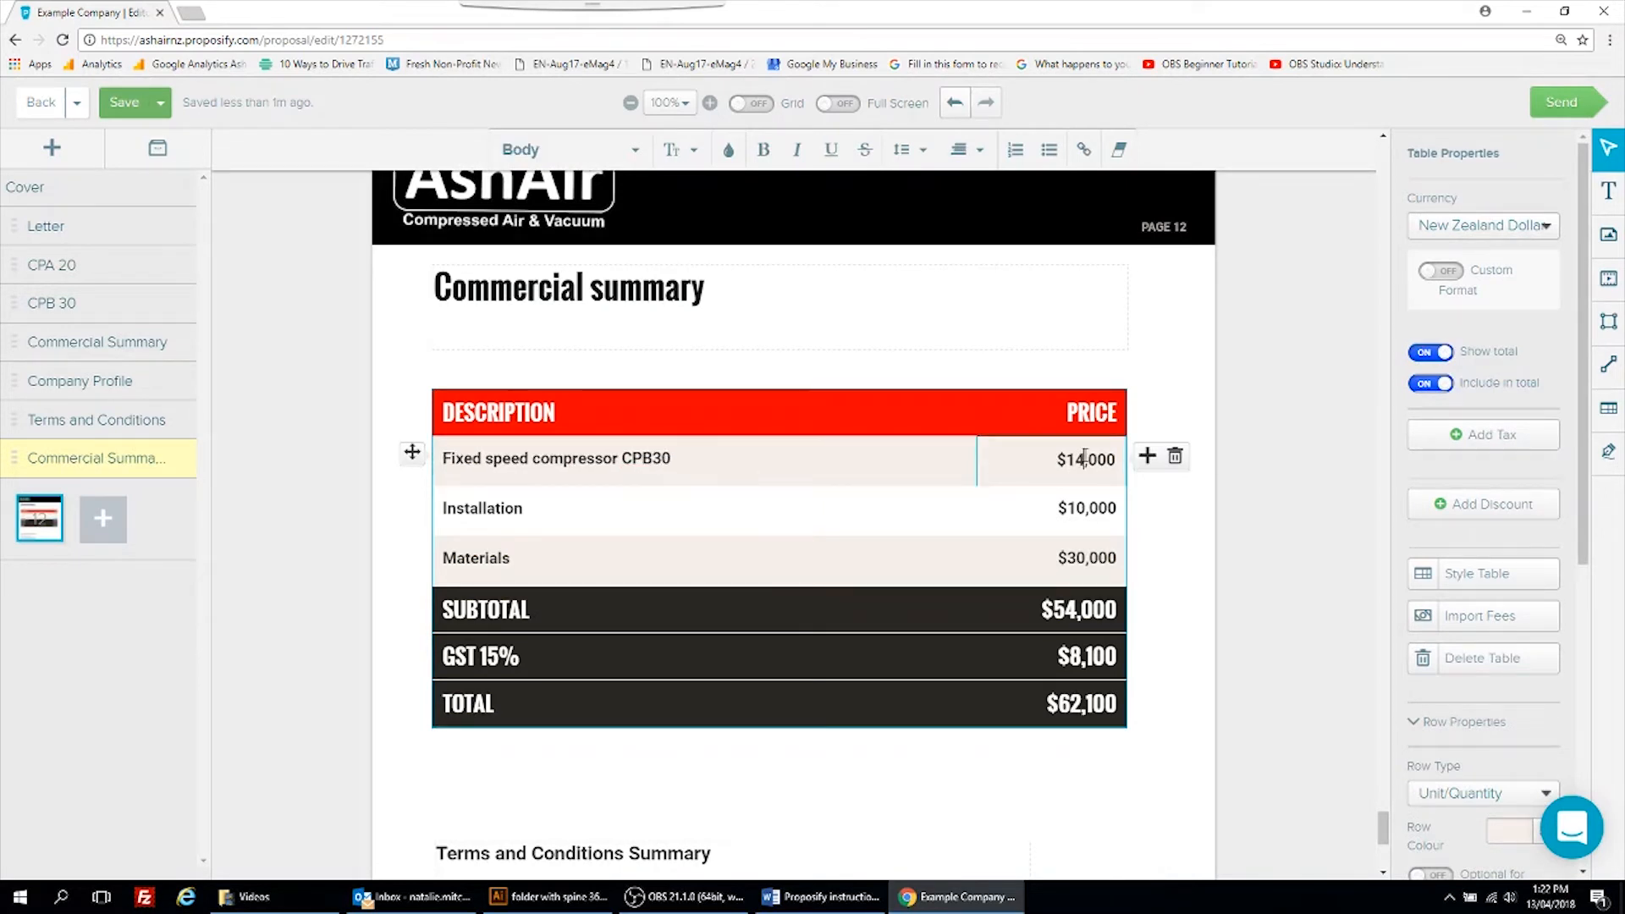
key(BackSpace)
text(8)
click(1194, 506)
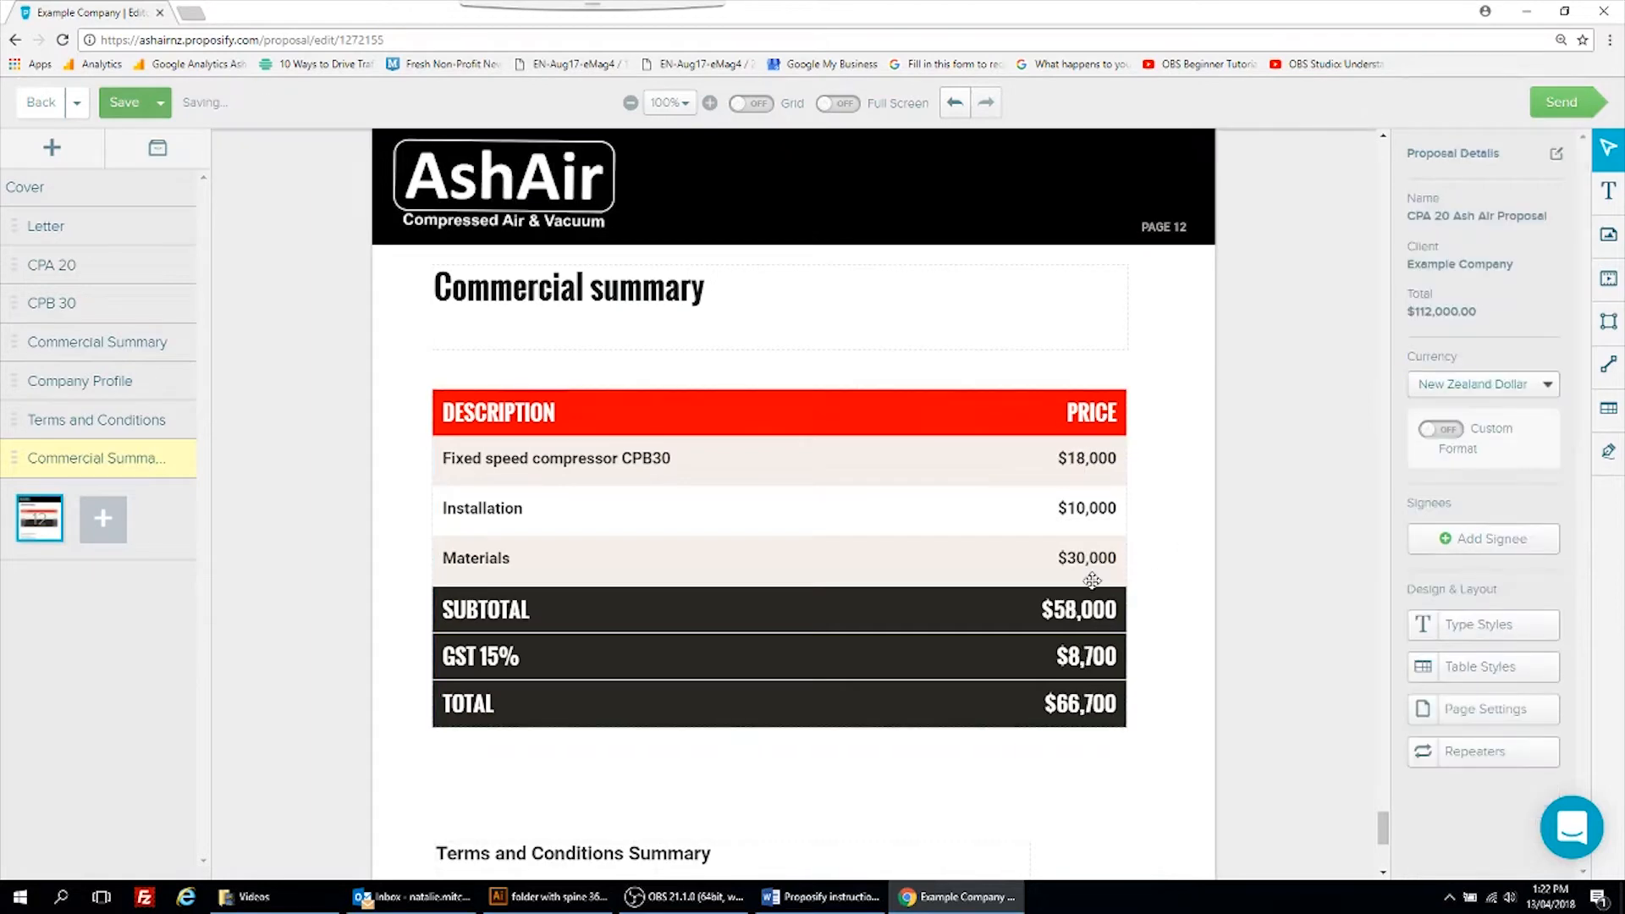
Step: Start a new section in the proposal and name it Installation proposal
scroll(906, 605, down, 1)
scroll(1094, 647, down, 1)
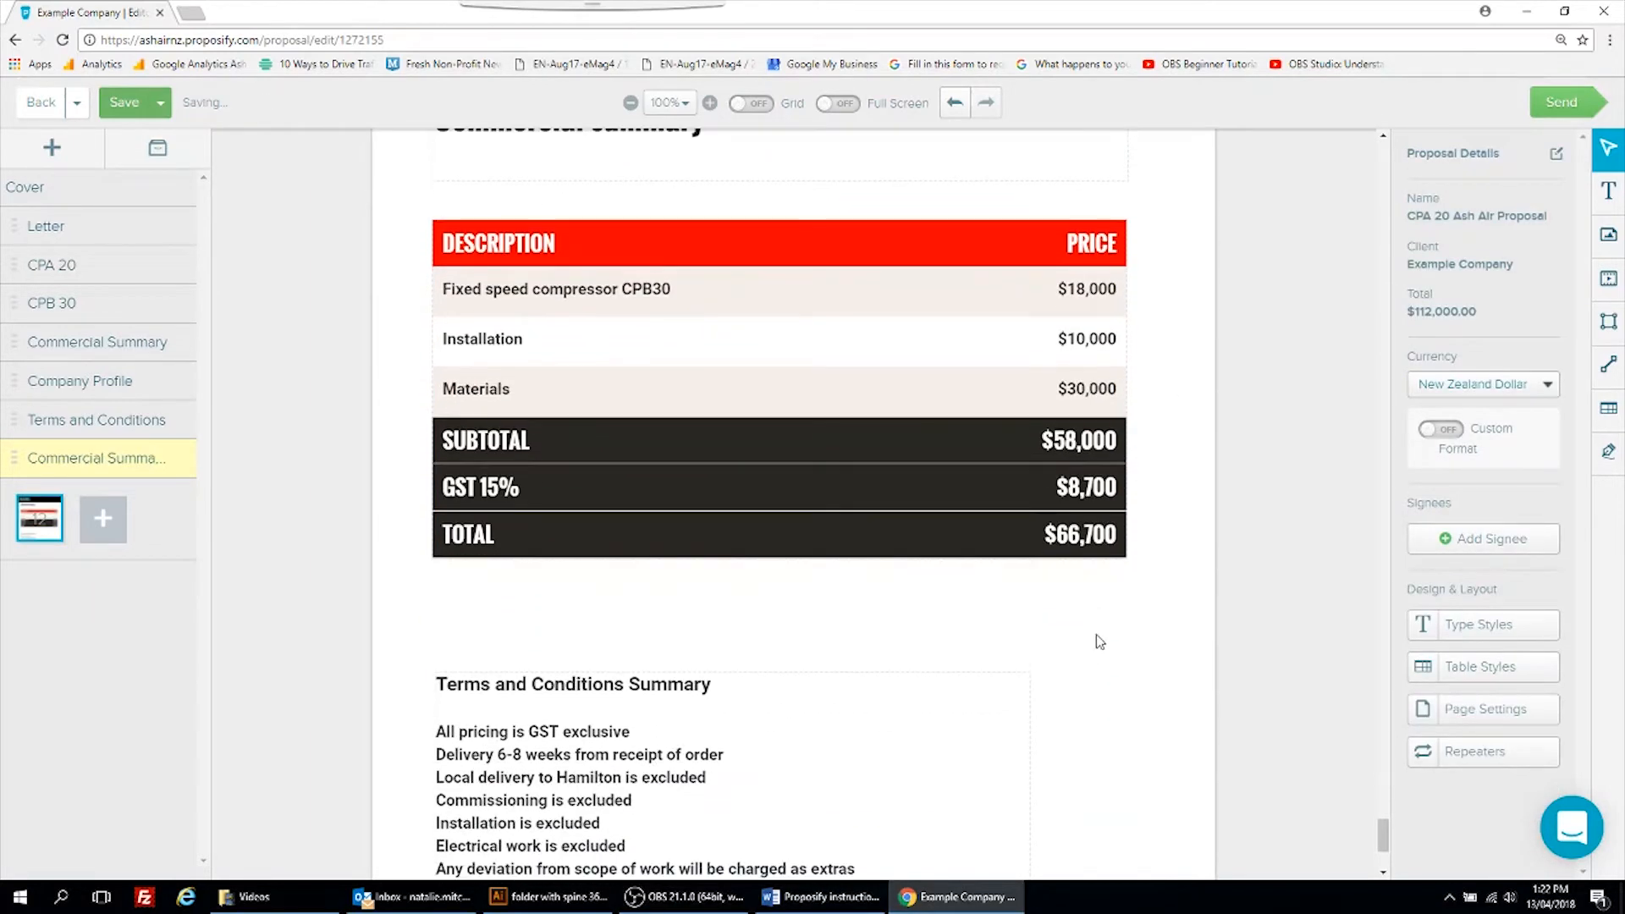
scroll(911, 664, down, 1)
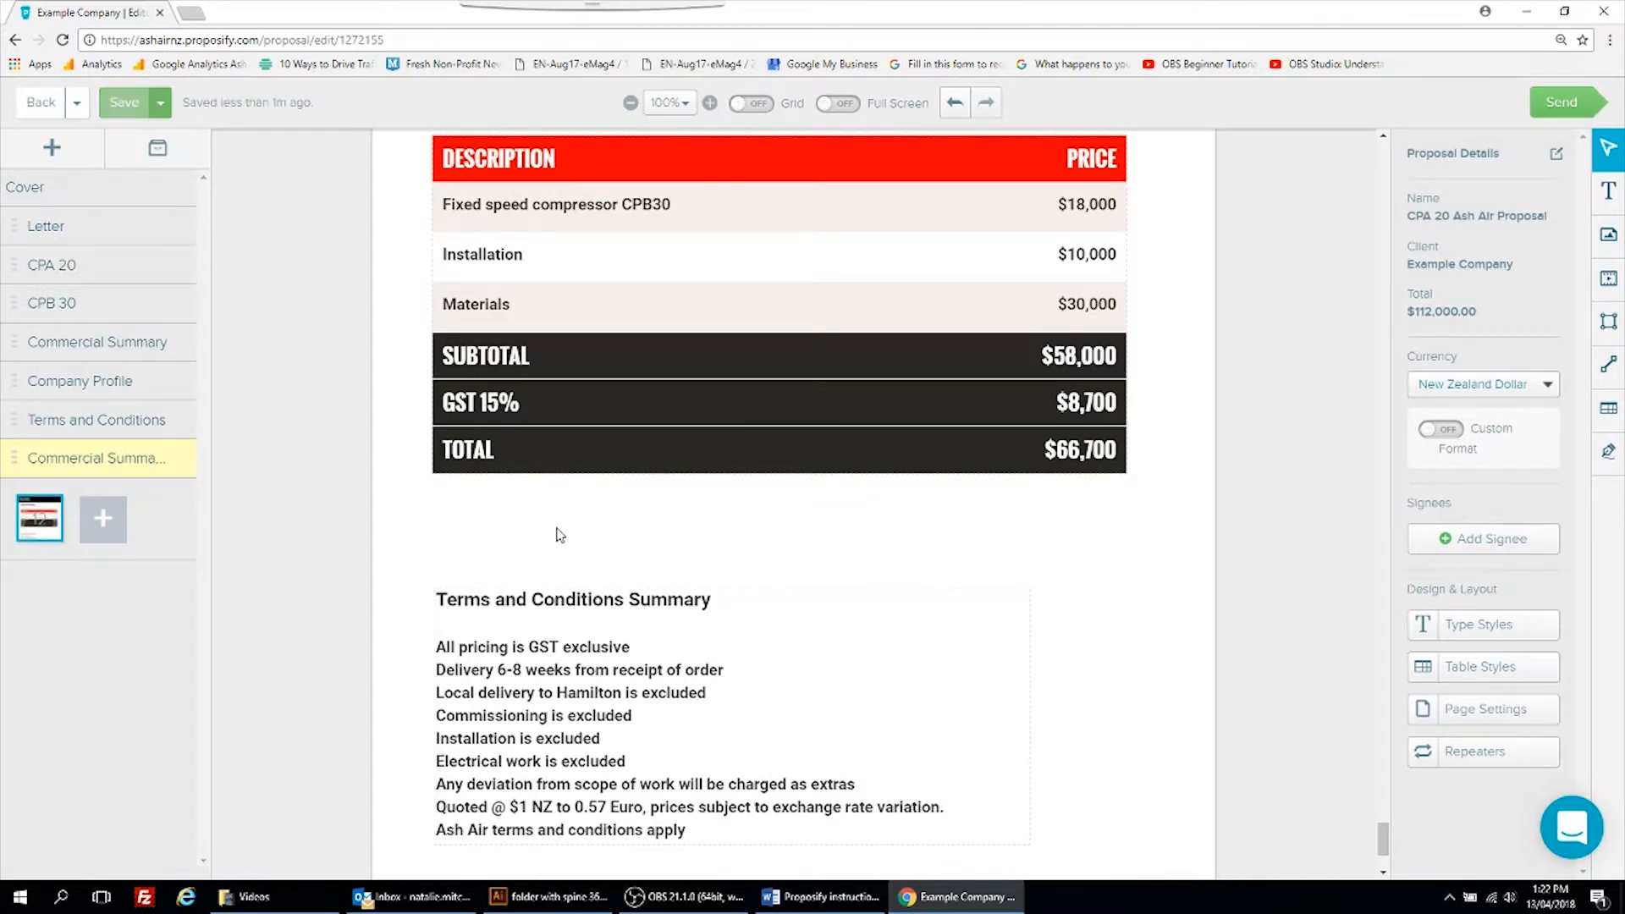
scroll(309, 357, up, 5)
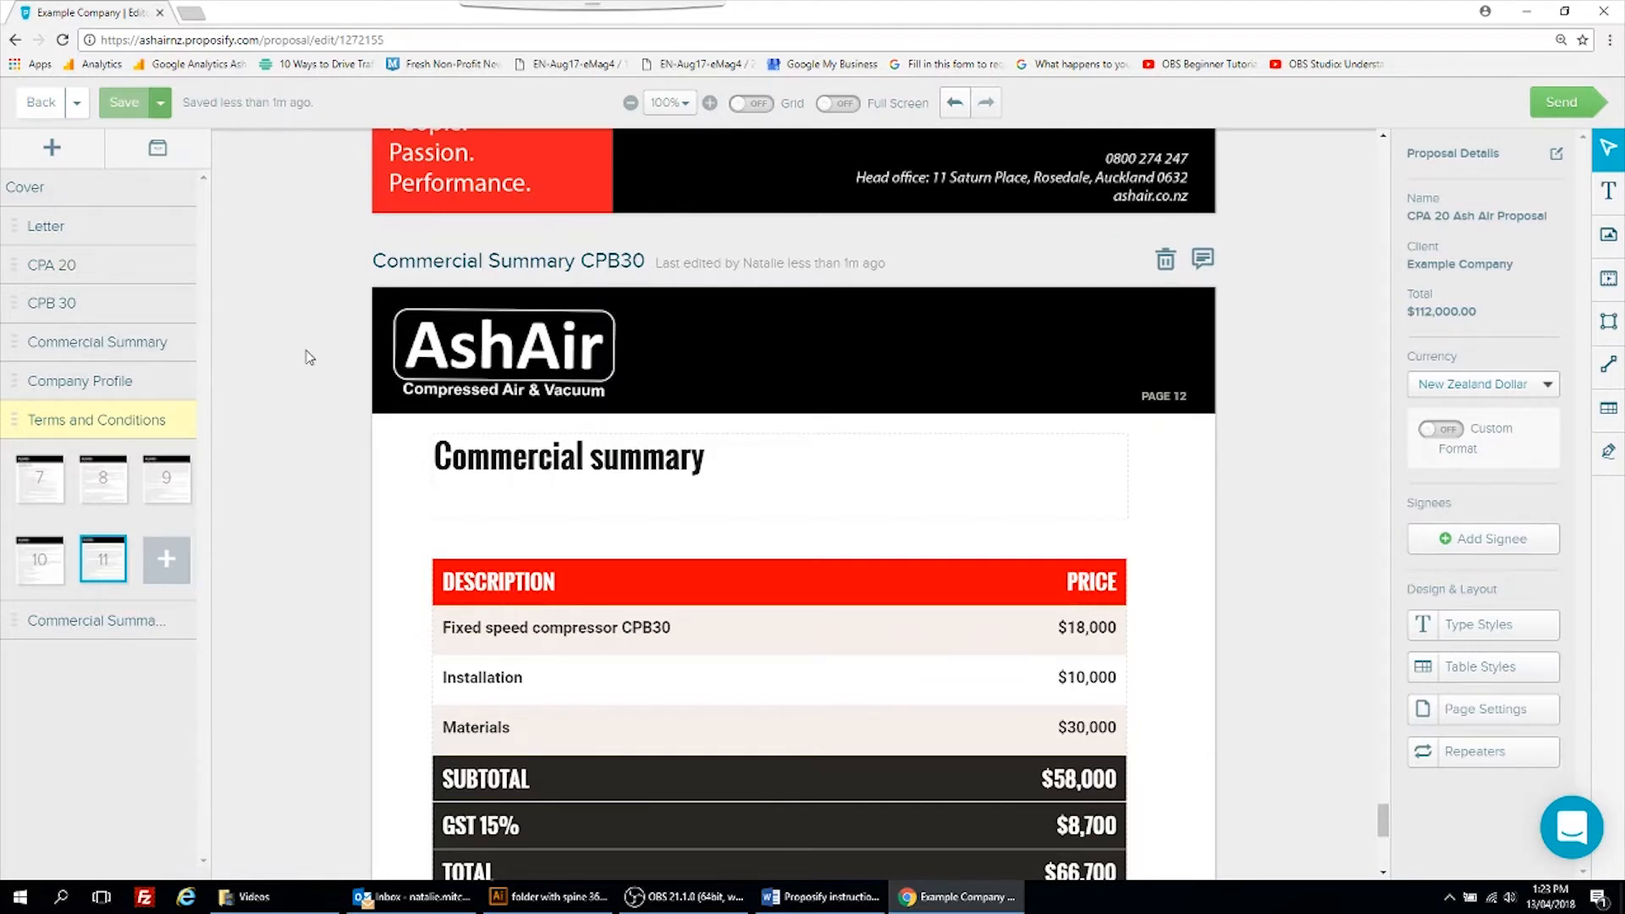
click(51, 149)
click(719, 283)
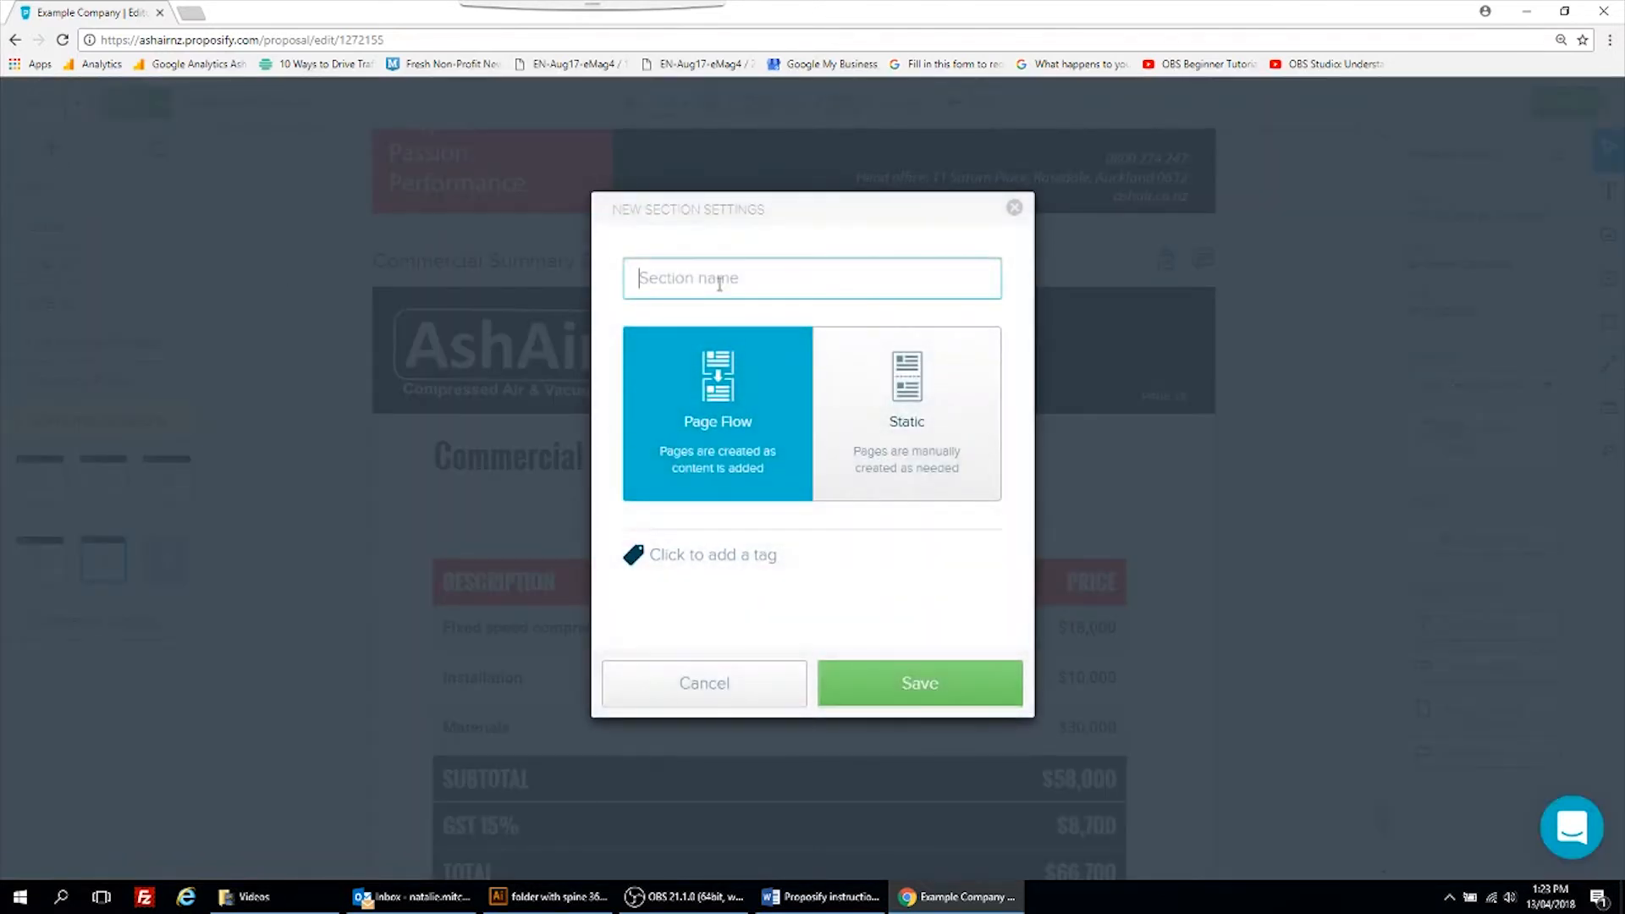
text(IN)
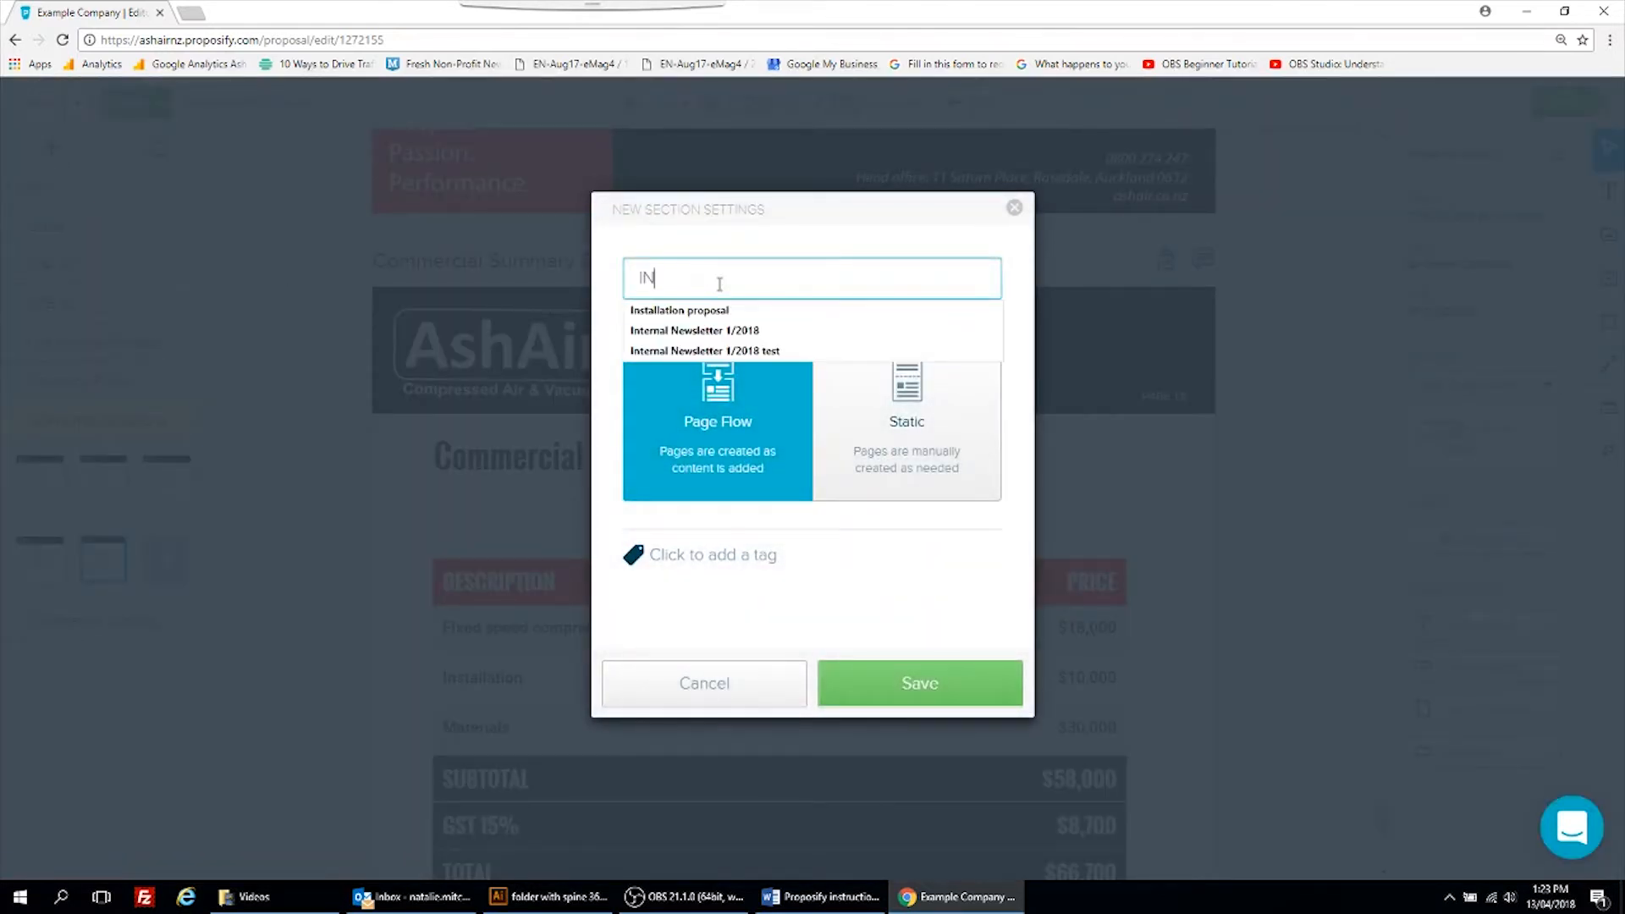
key(Down)
key(Return)
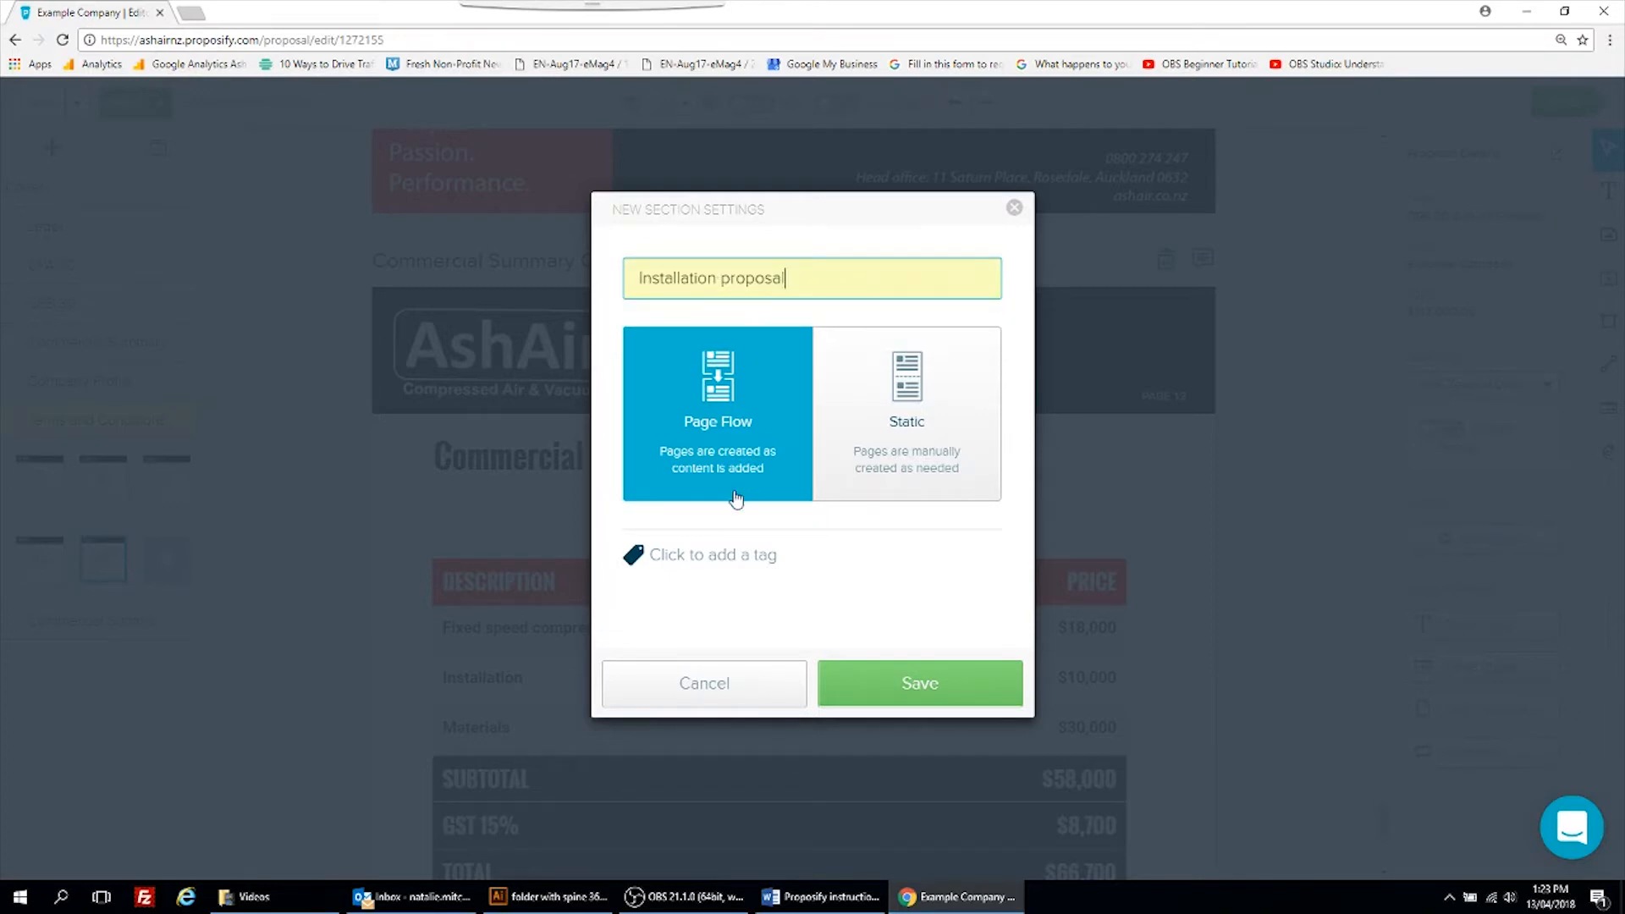
Step: Add the tag "installation proposal" to the new section, make it Static and save it
click(701, 553)
text(INST)
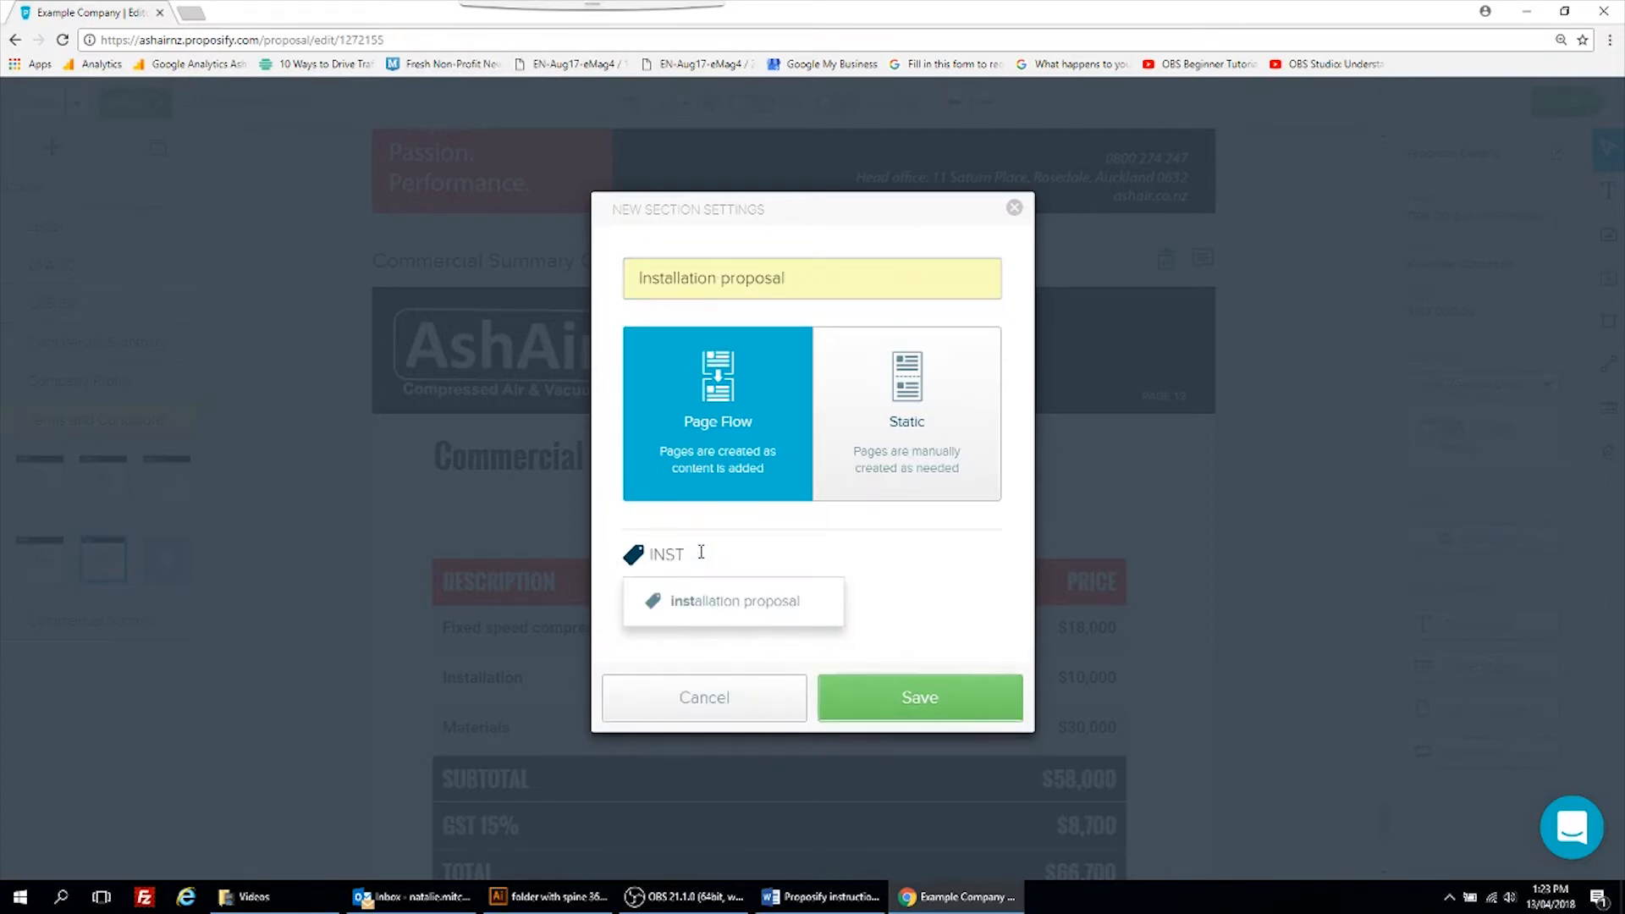
key(Down)
key(Return)
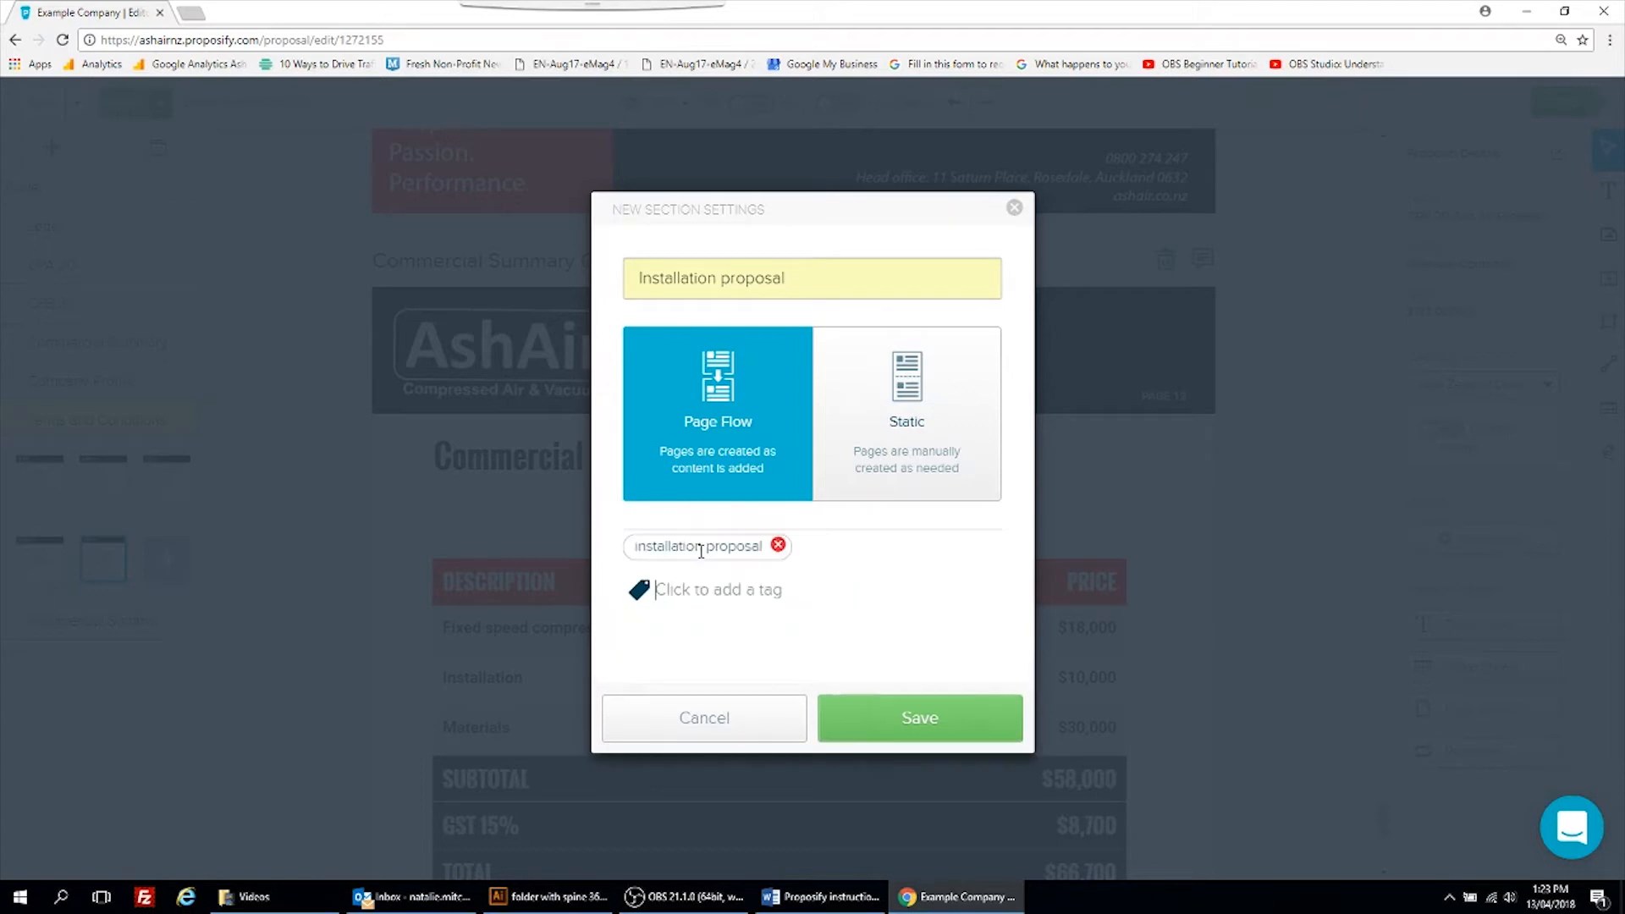
click(917, 429)
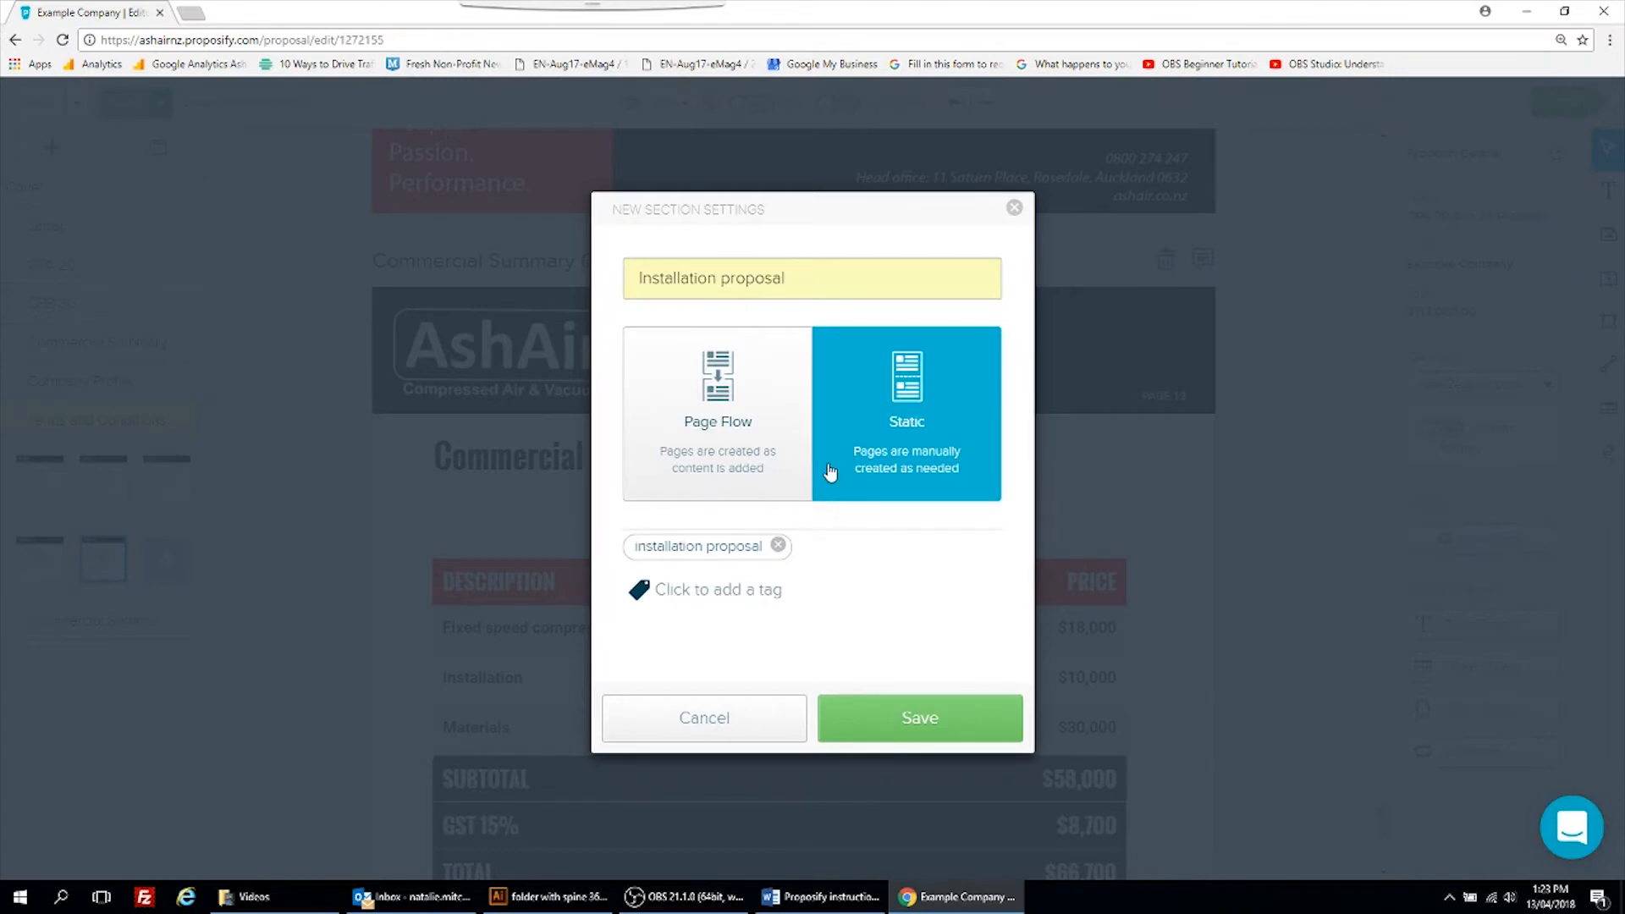
click(935, 726)
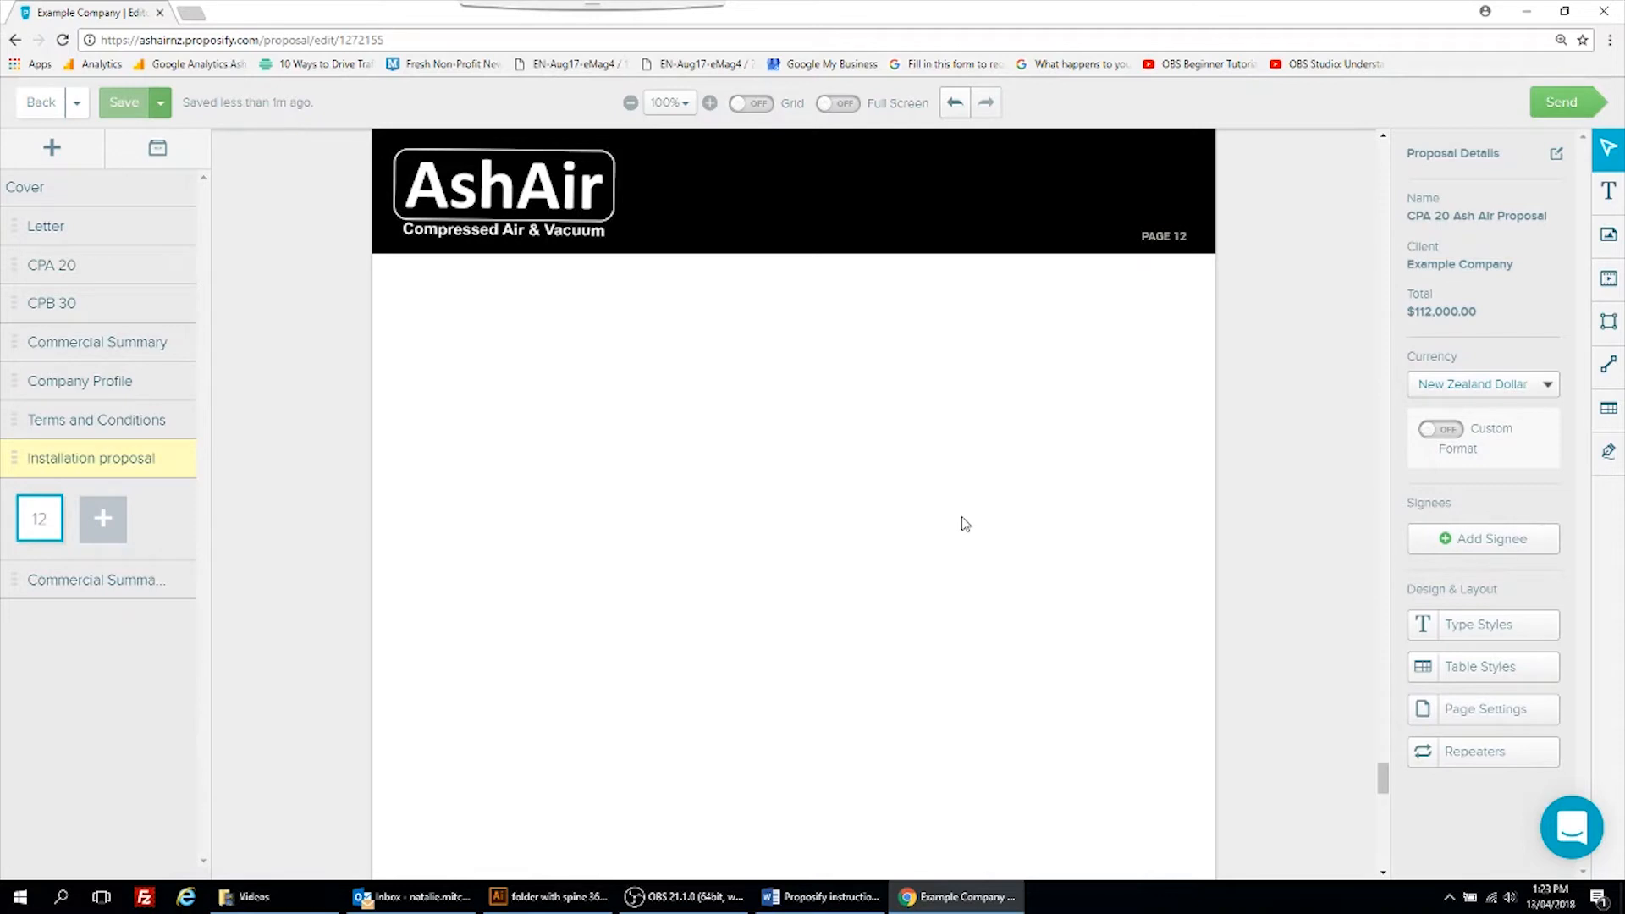
Step: Insert a Mixed fee table on the Installation proposal page and place it in the blank area below the header
click(1608, 408)
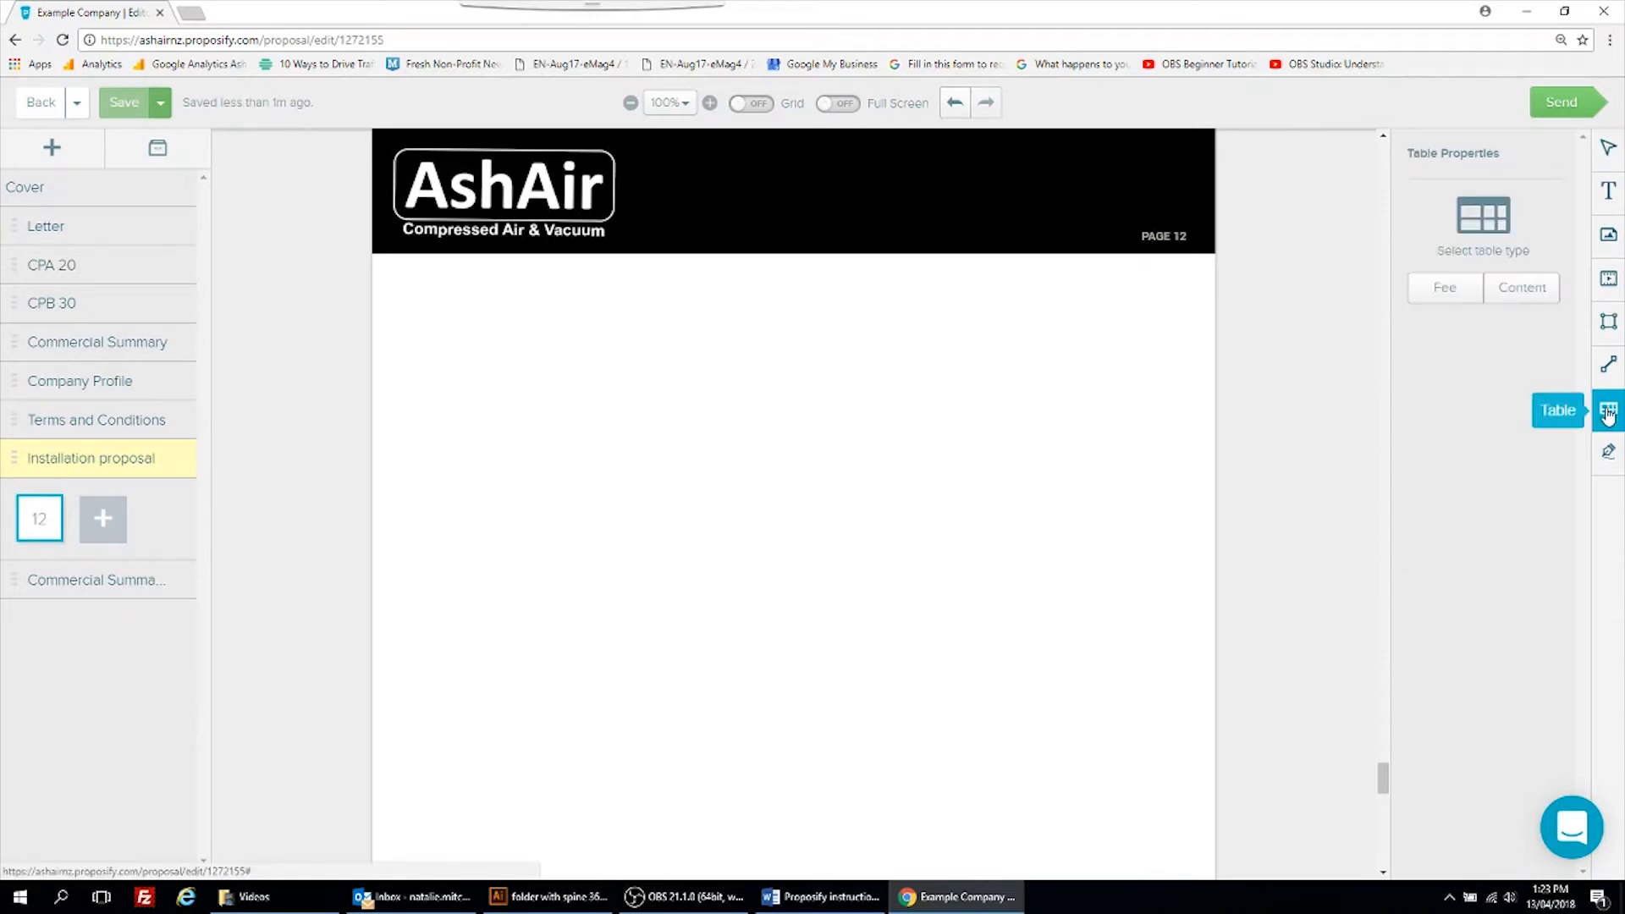
click(1452, 290)
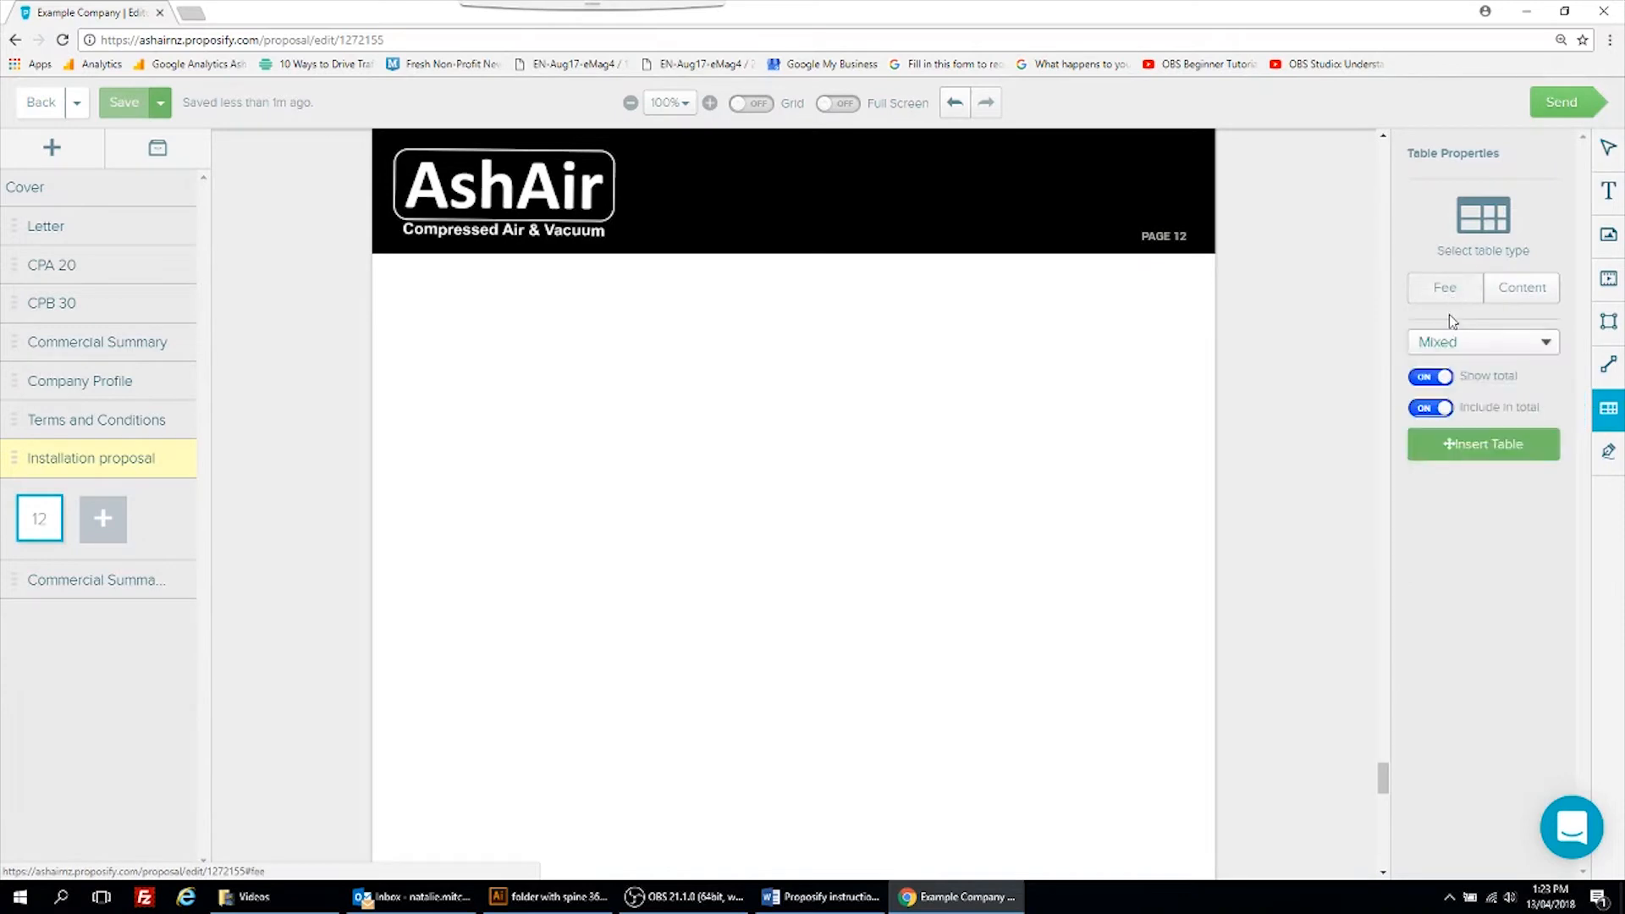
click(1473, 447)
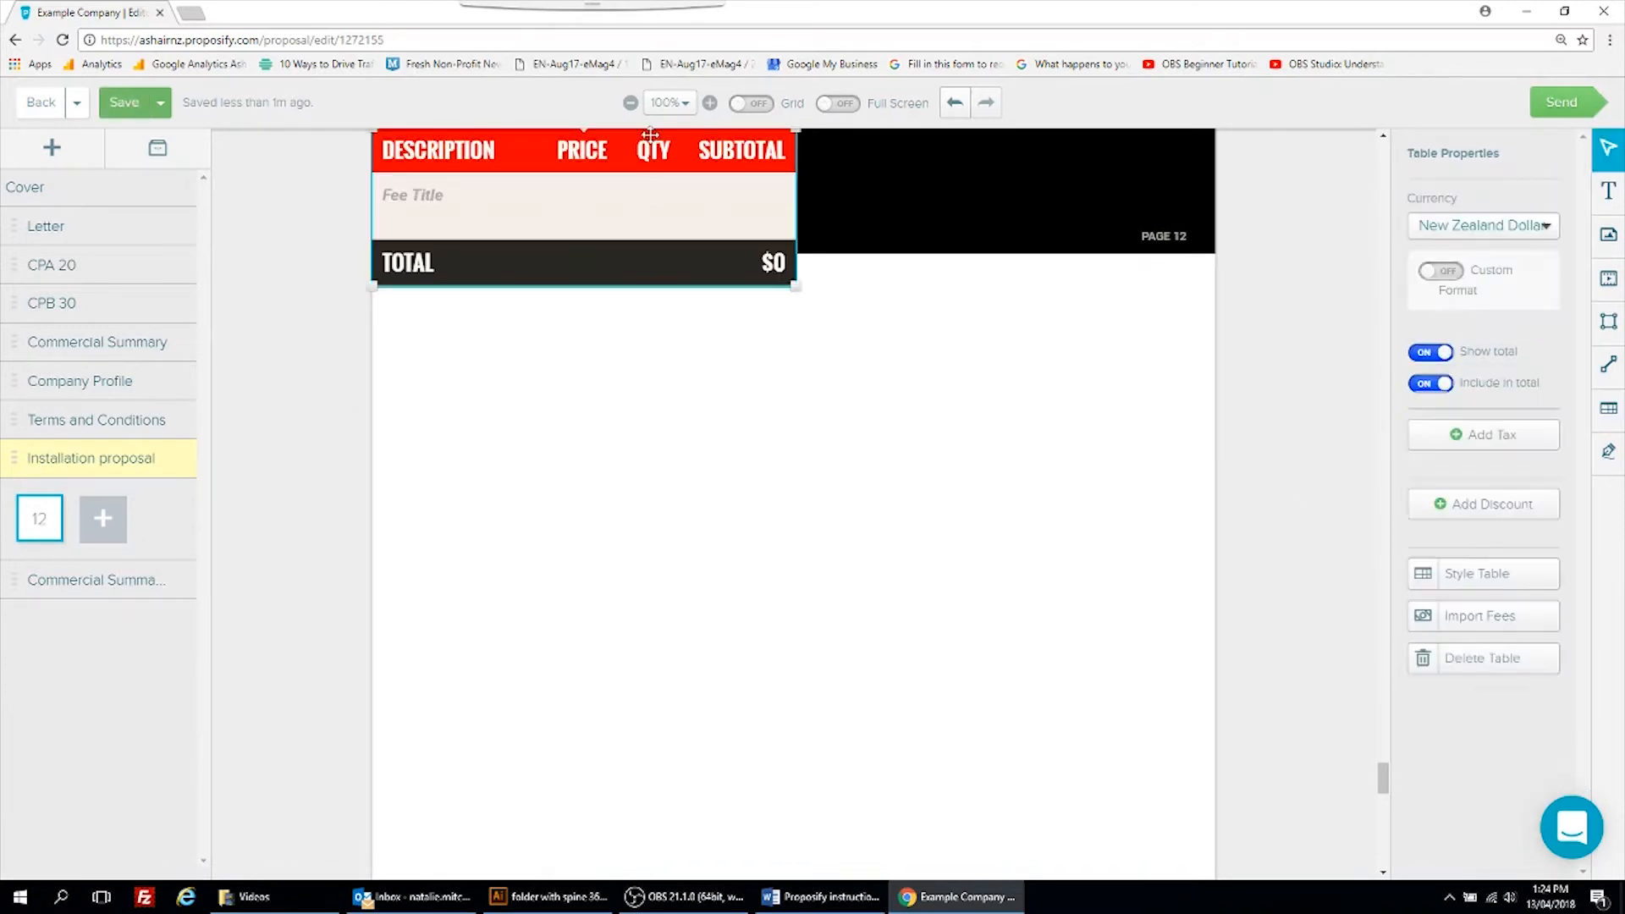
drag(643, 204, 773, 435)
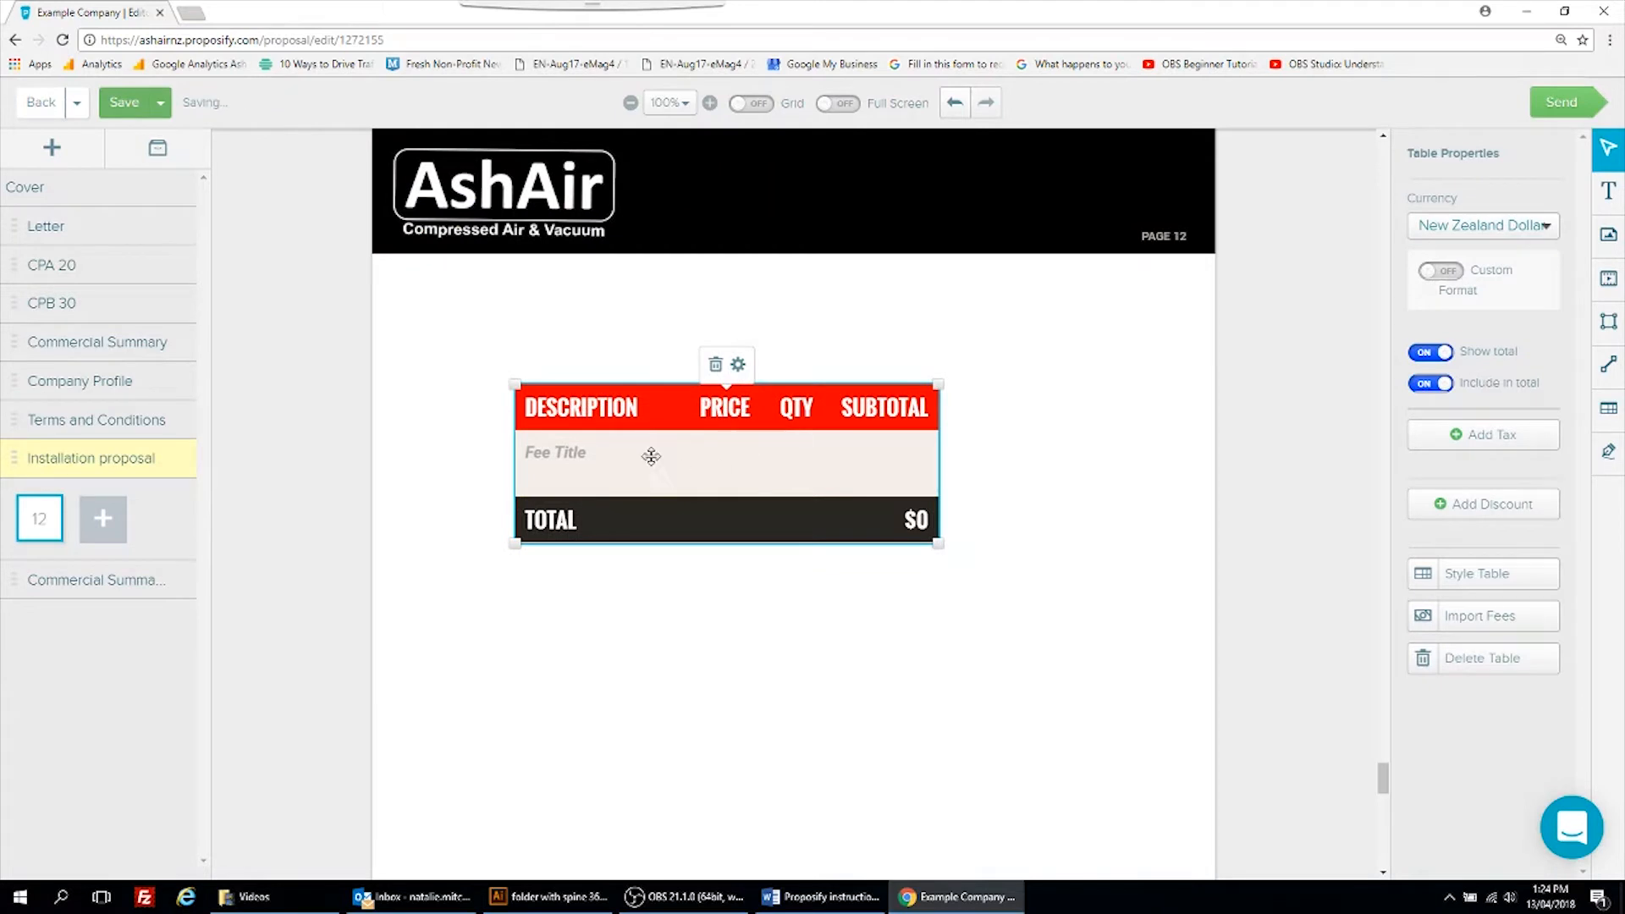
drag(664, 480, 668, 528)
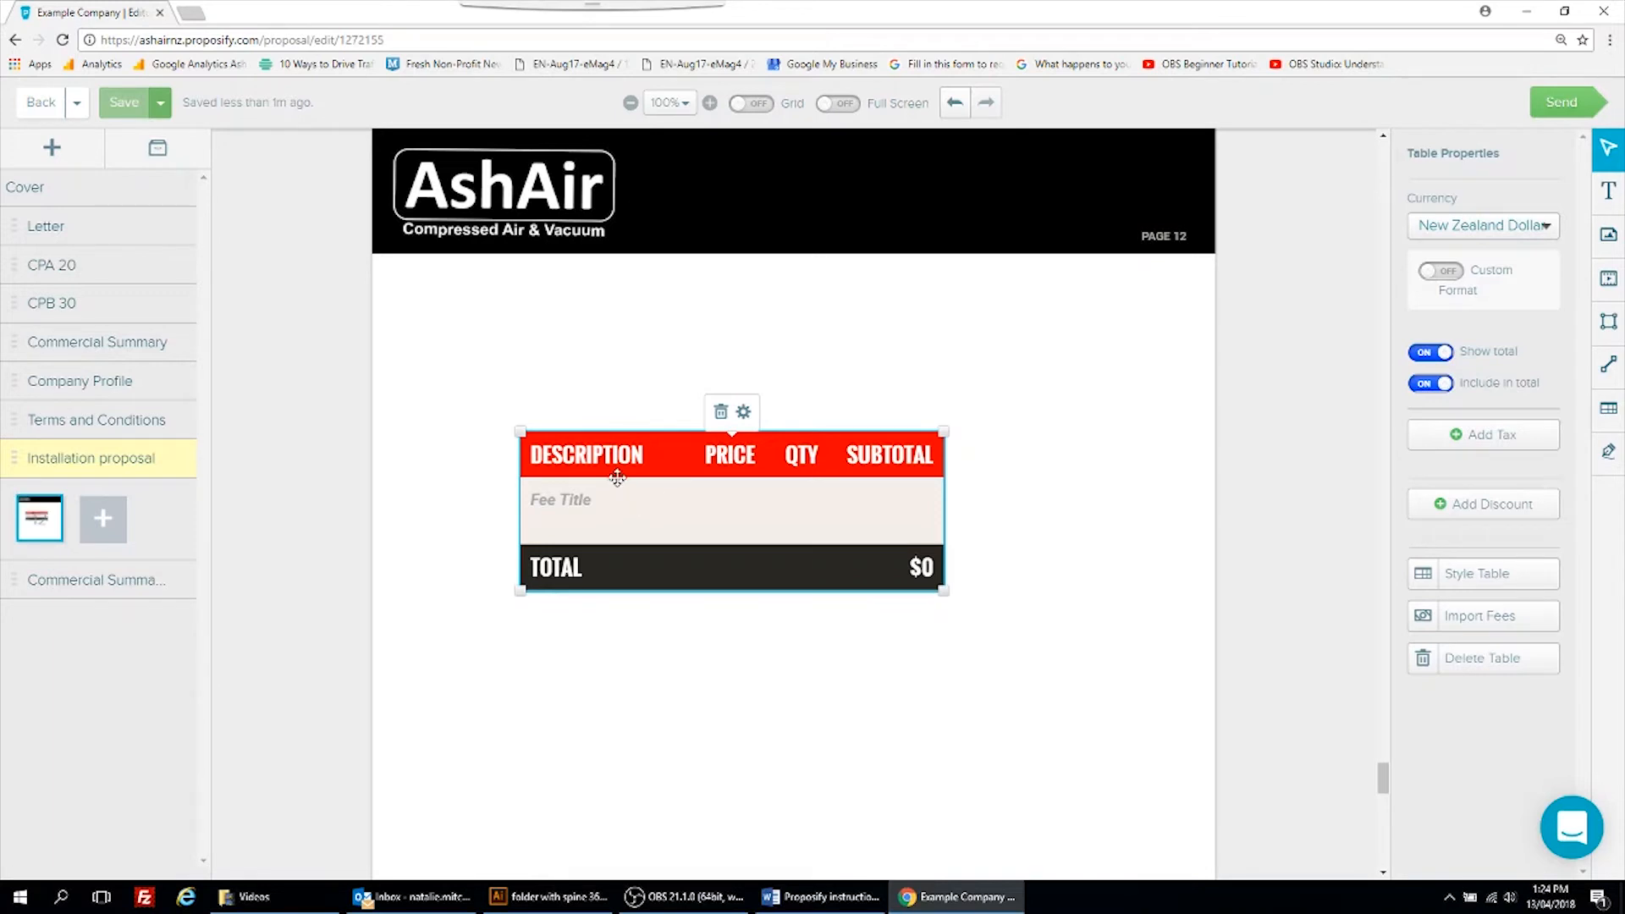
Step: Fill the fee row on the Installation proposal page with the title "installation proposal", a price of 1000 and a quantity of 1
click(603, 503)
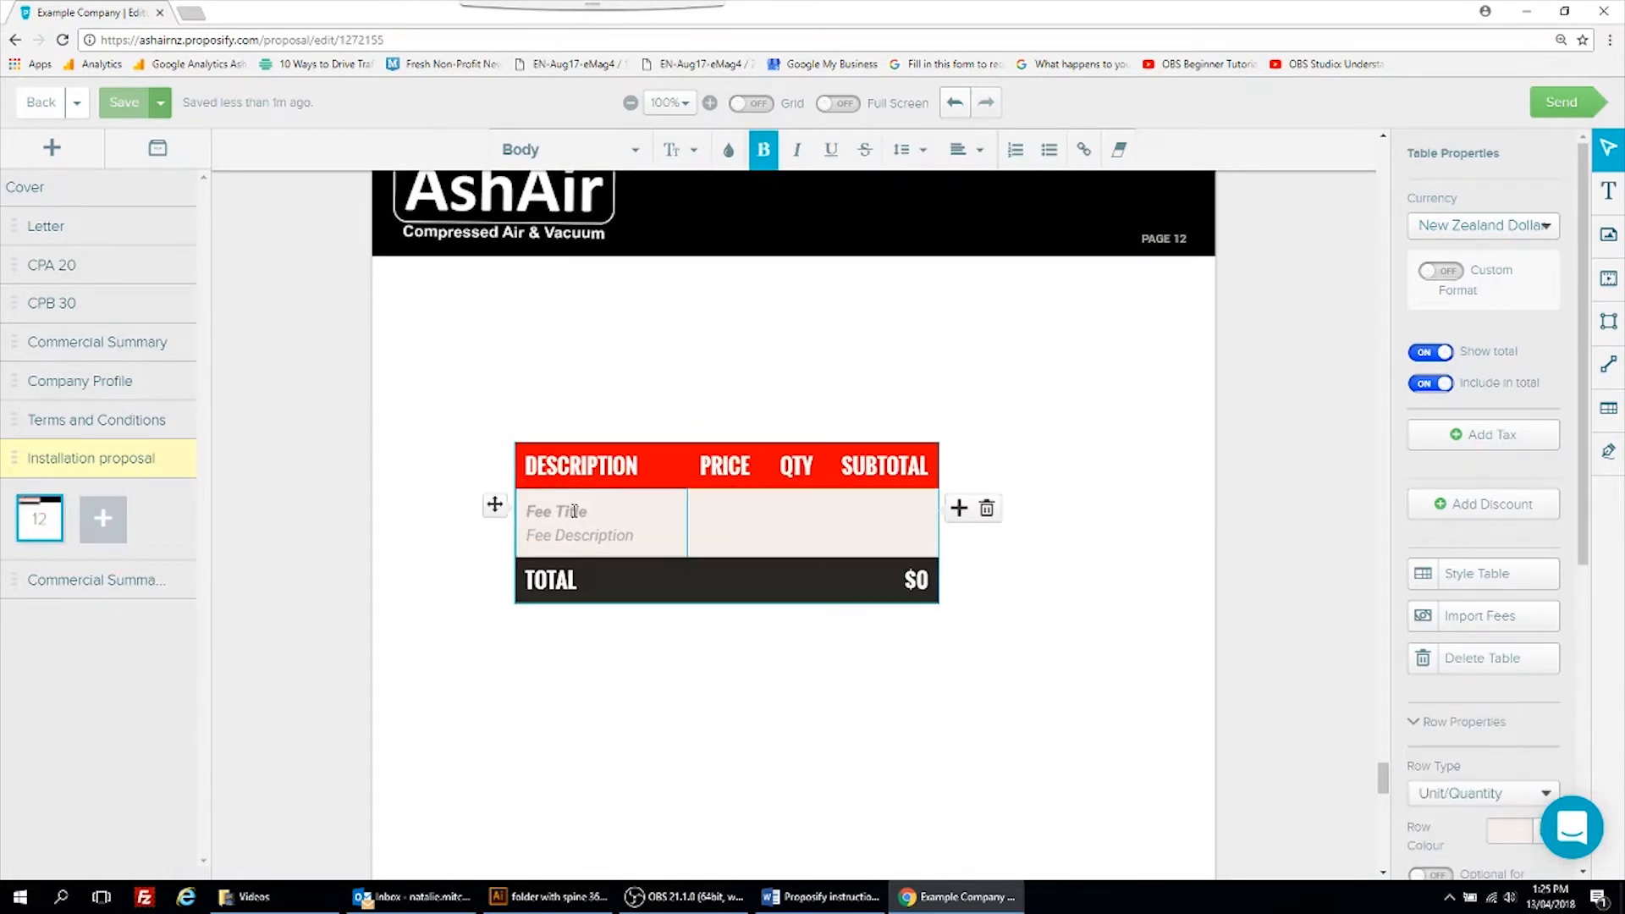
text(installation p)
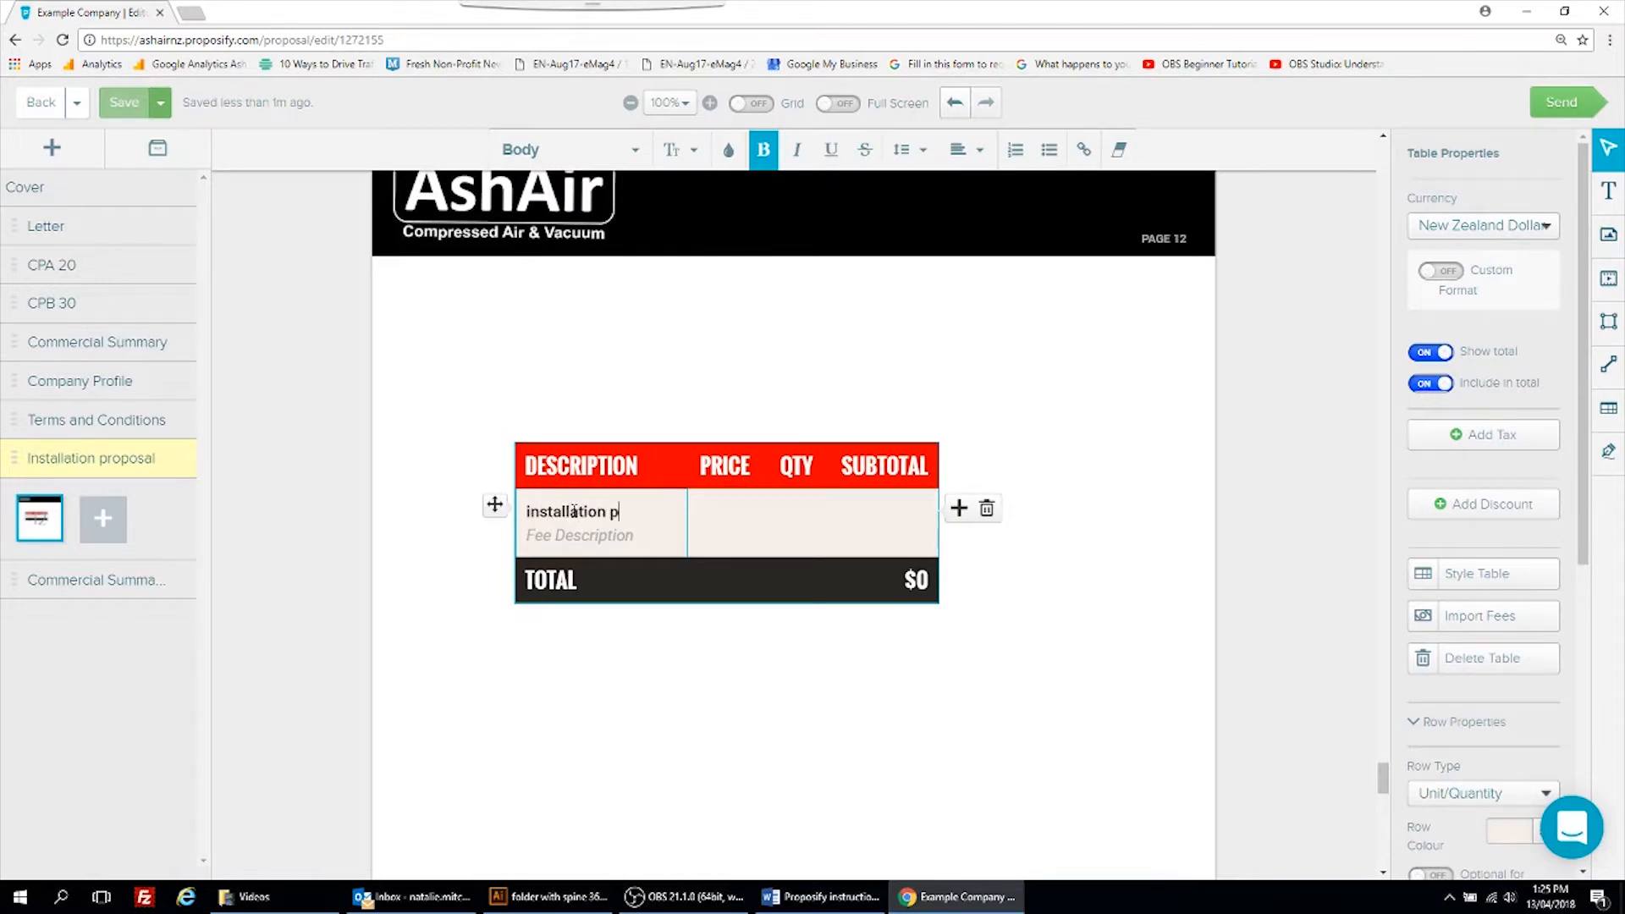
text(roposal)
click(733, 508)
text(1000)
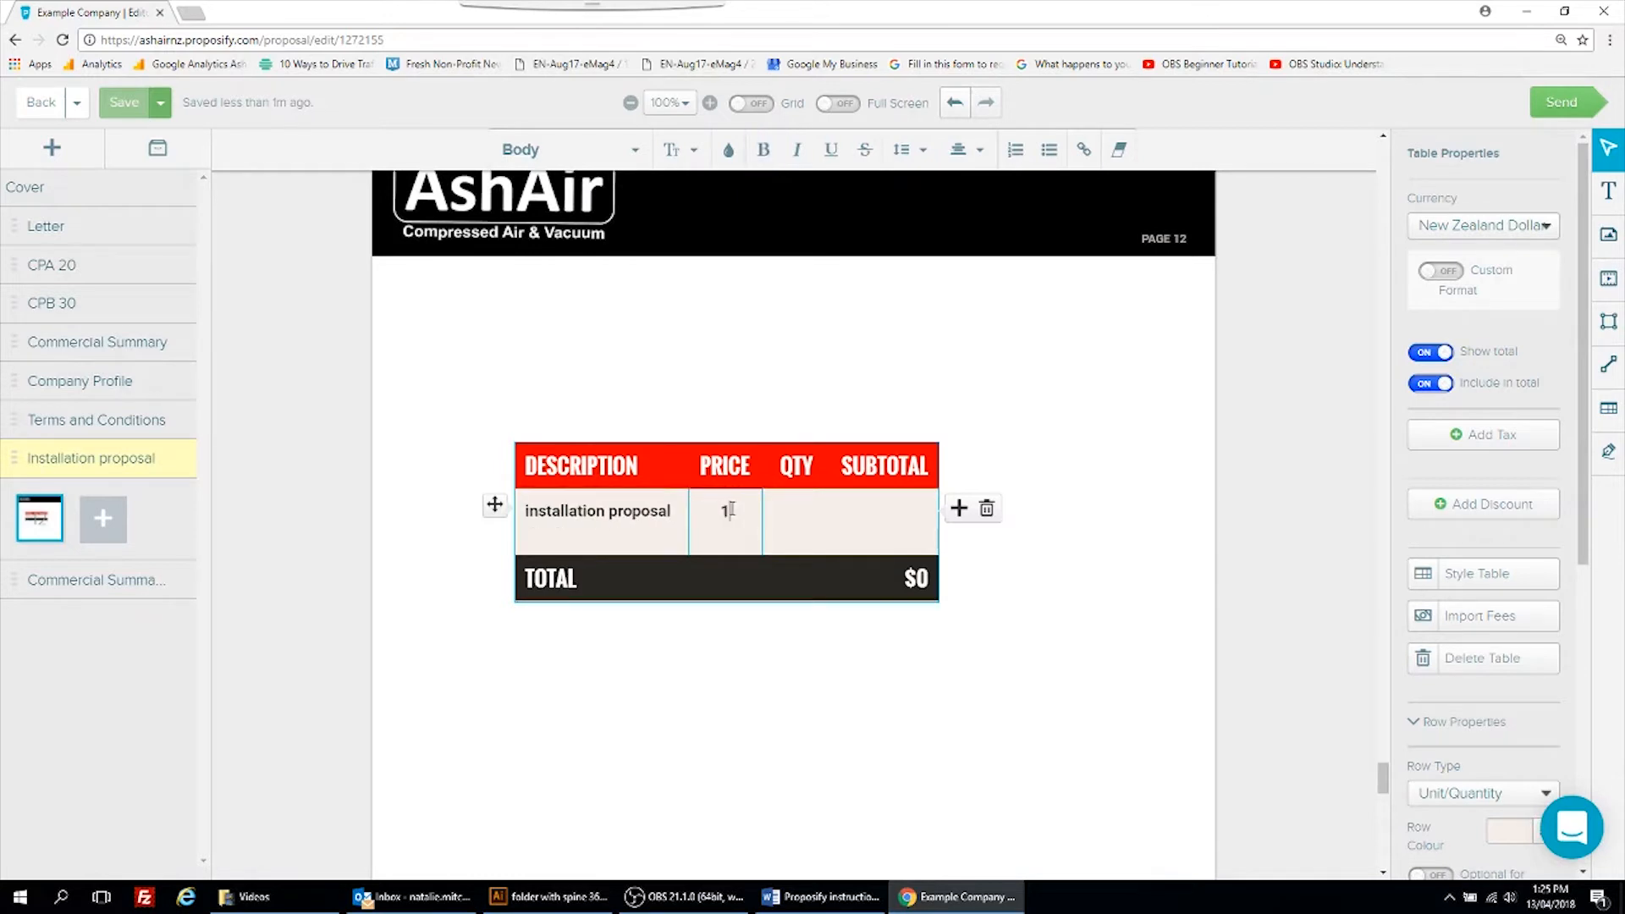
click(813, 511)
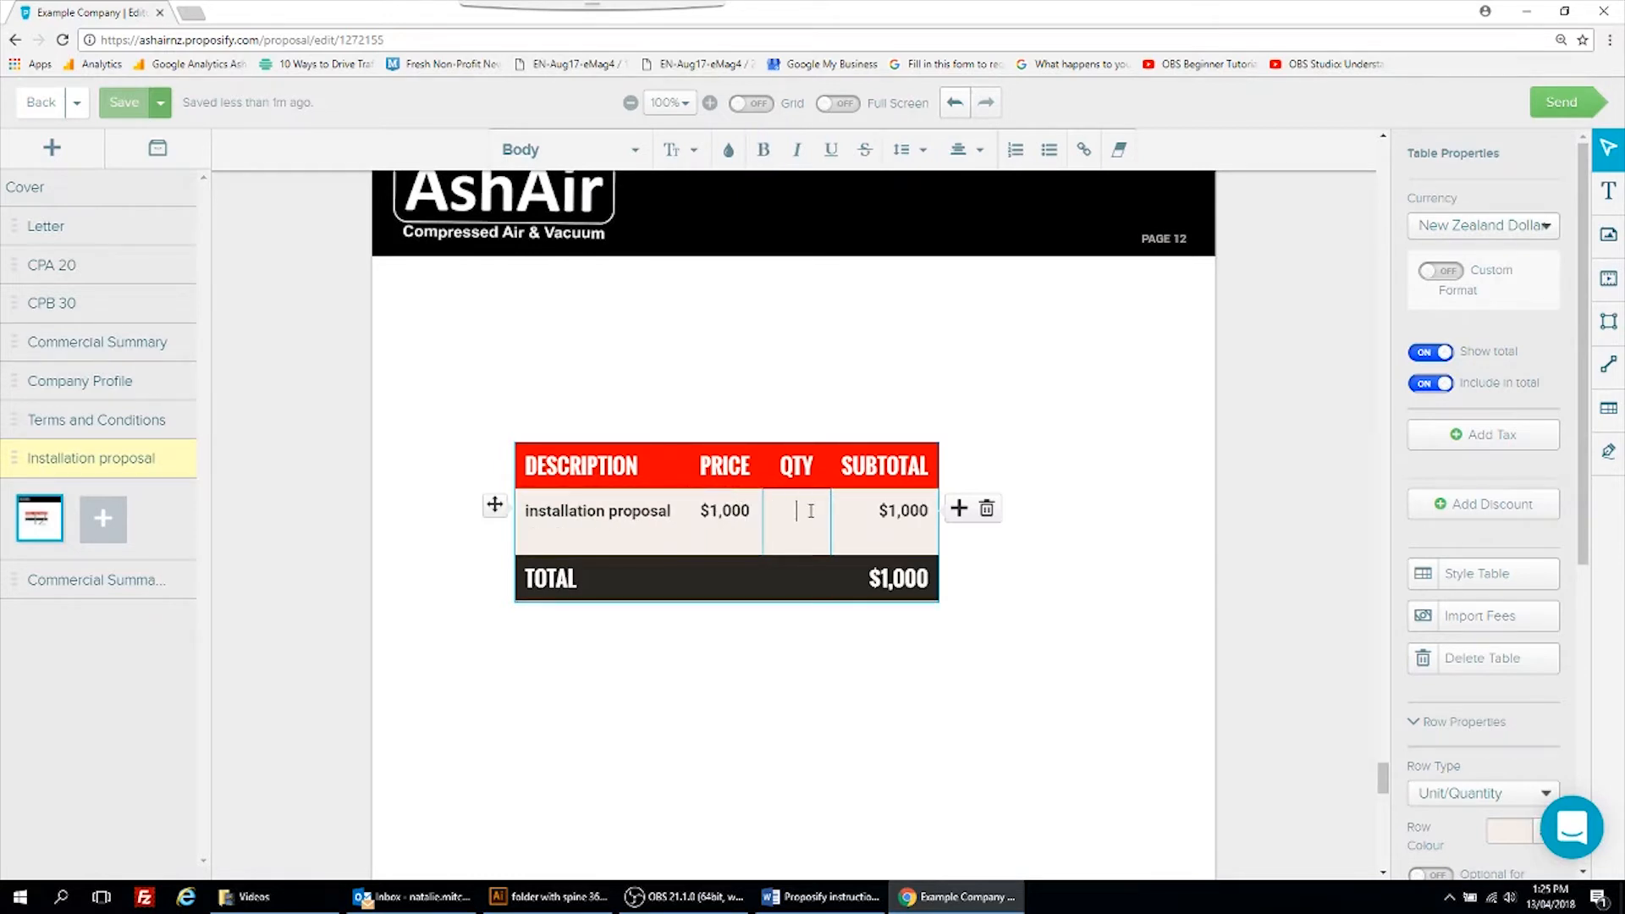
click(1025, 580)
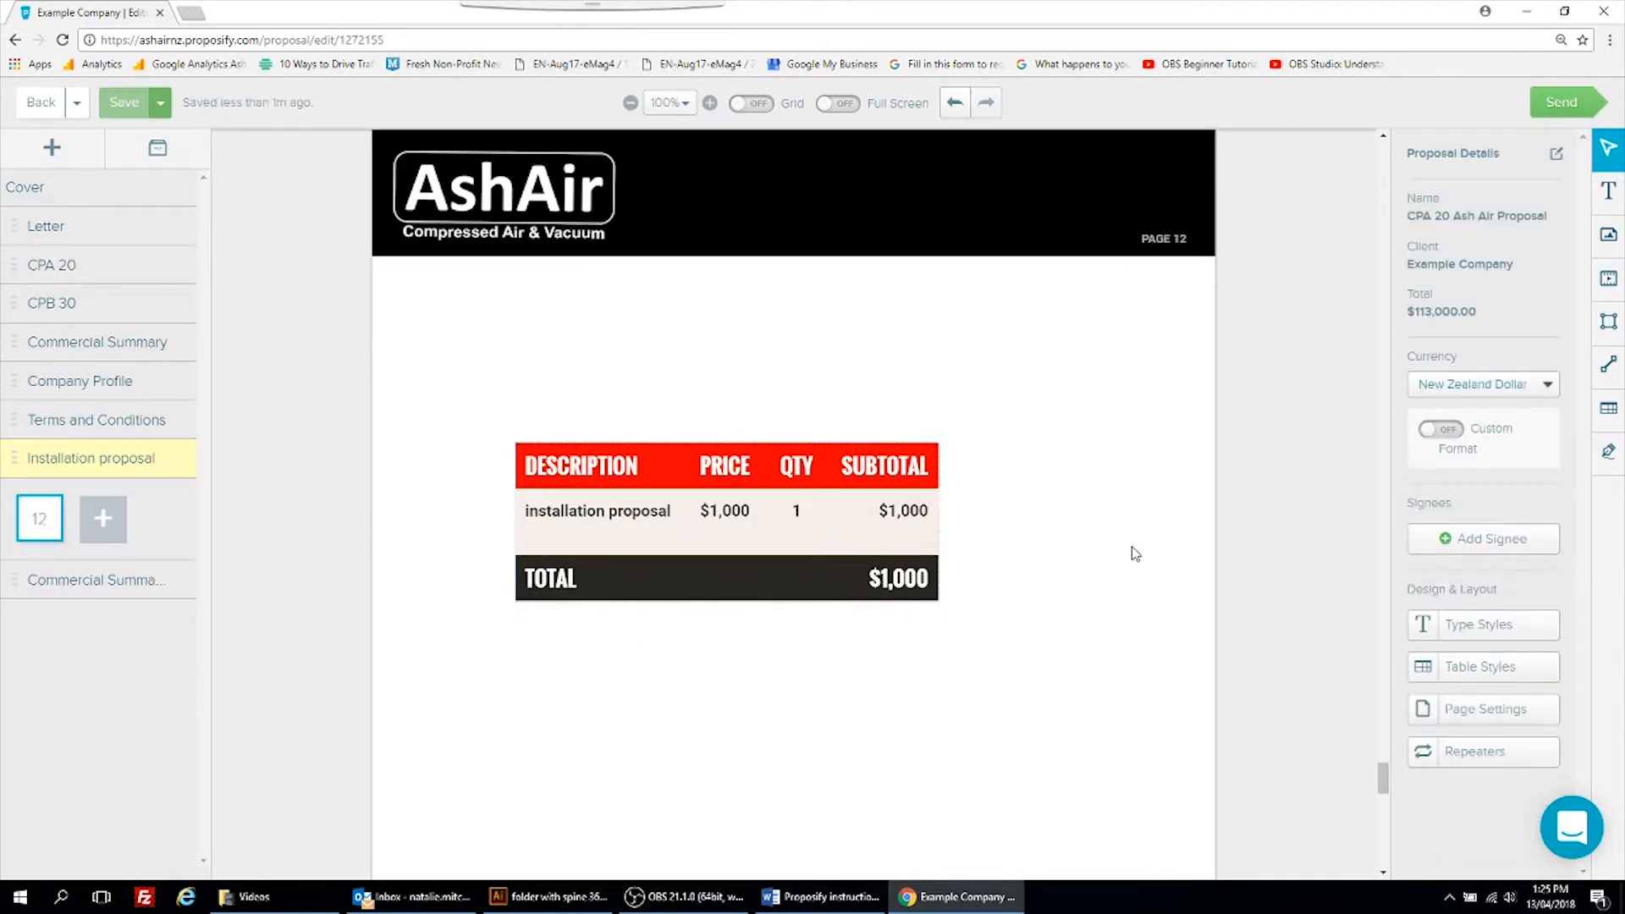
Step: Add a tax named gst at 15% to the installation fee table
click(880, 508)
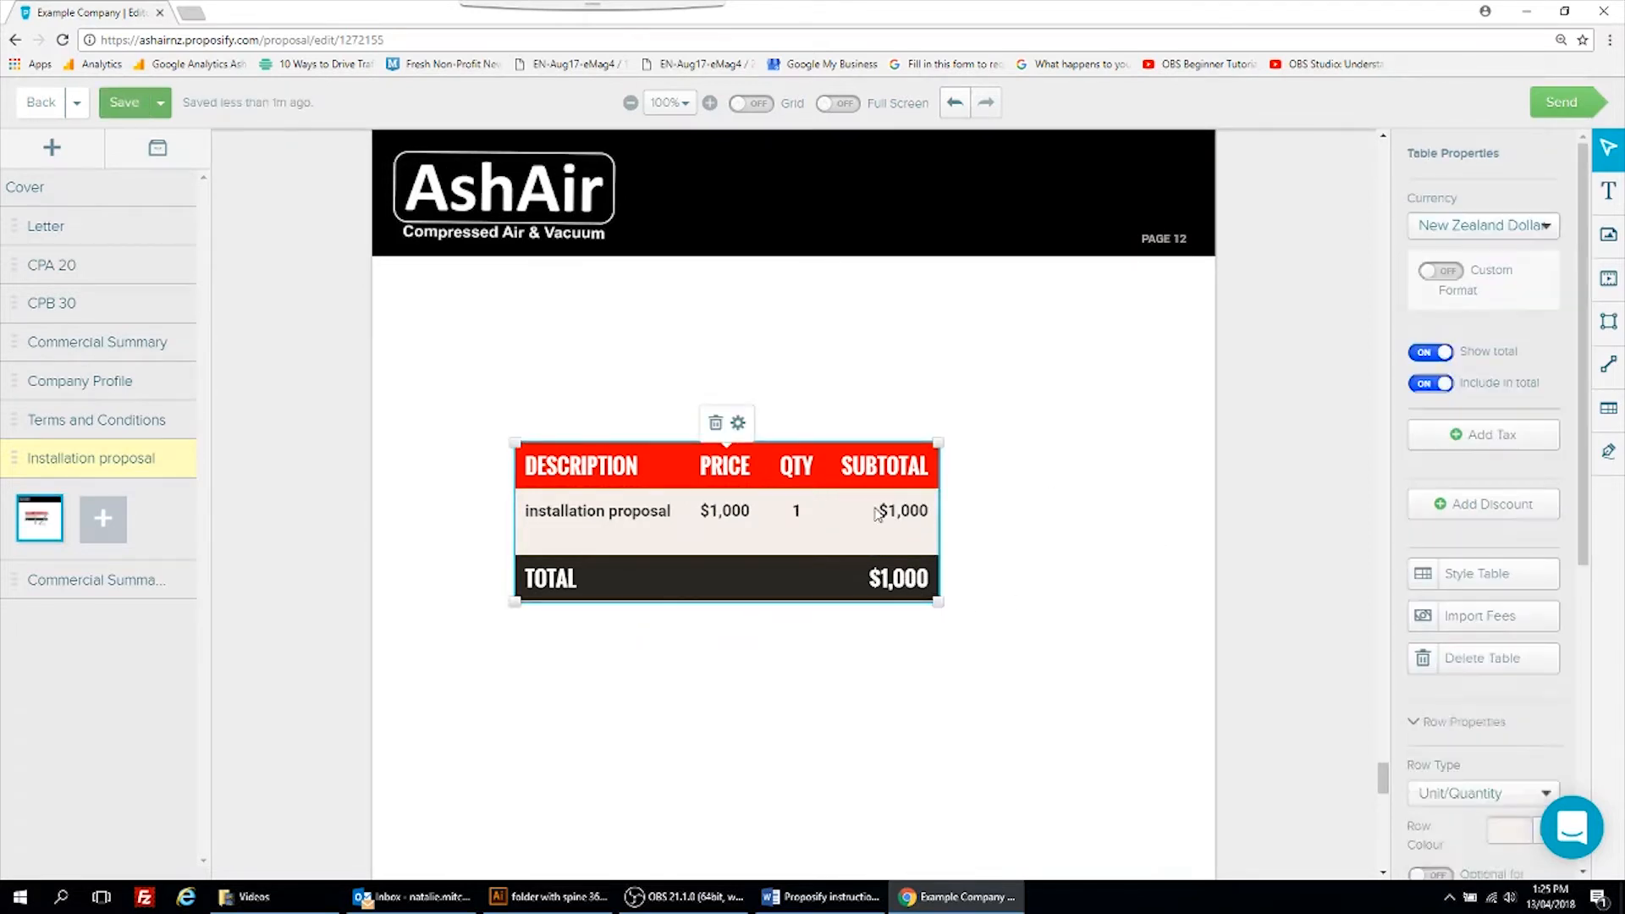
click(1477, 436)
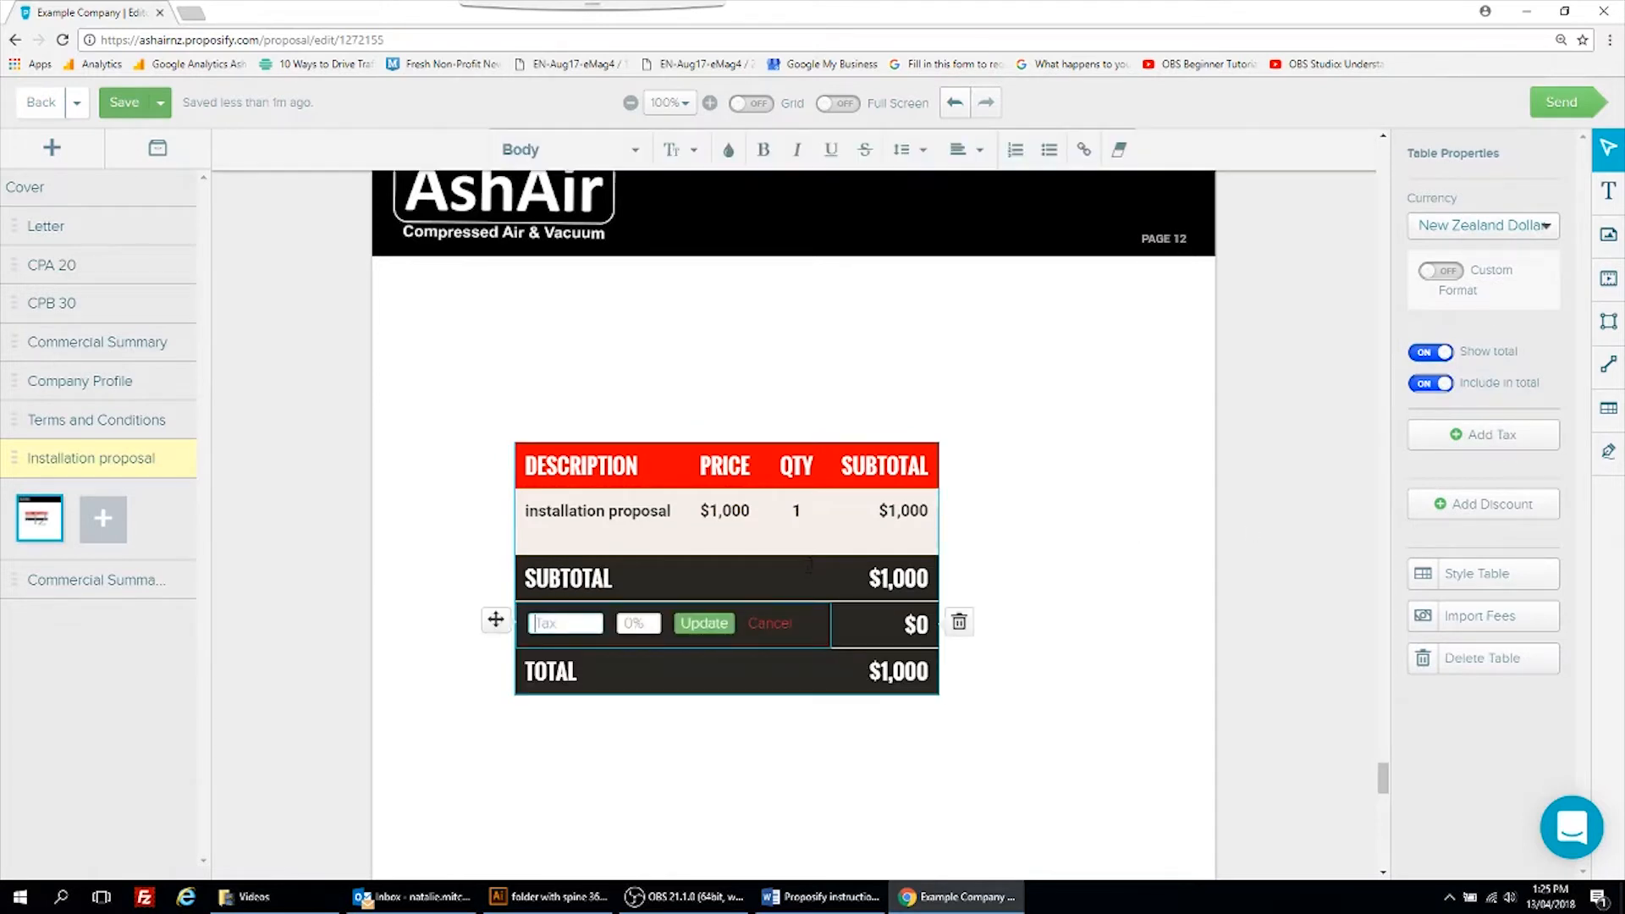
click(572, 624)
click(570, 645)
click(639, 624)
text(15)
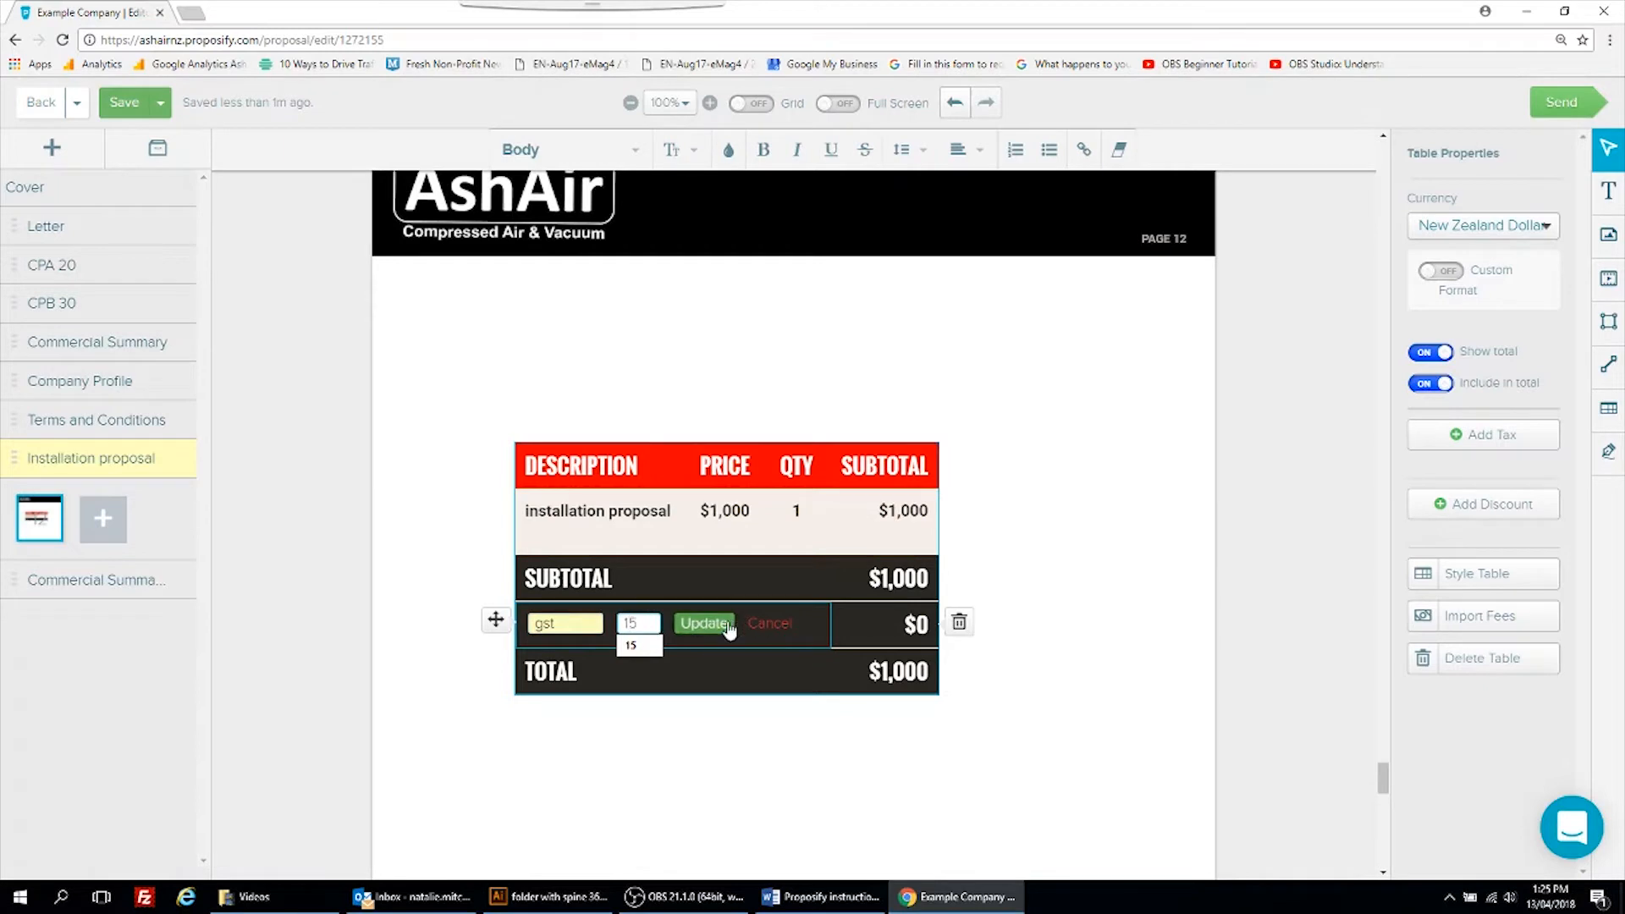
click(721, 625)
click(1057, 520)
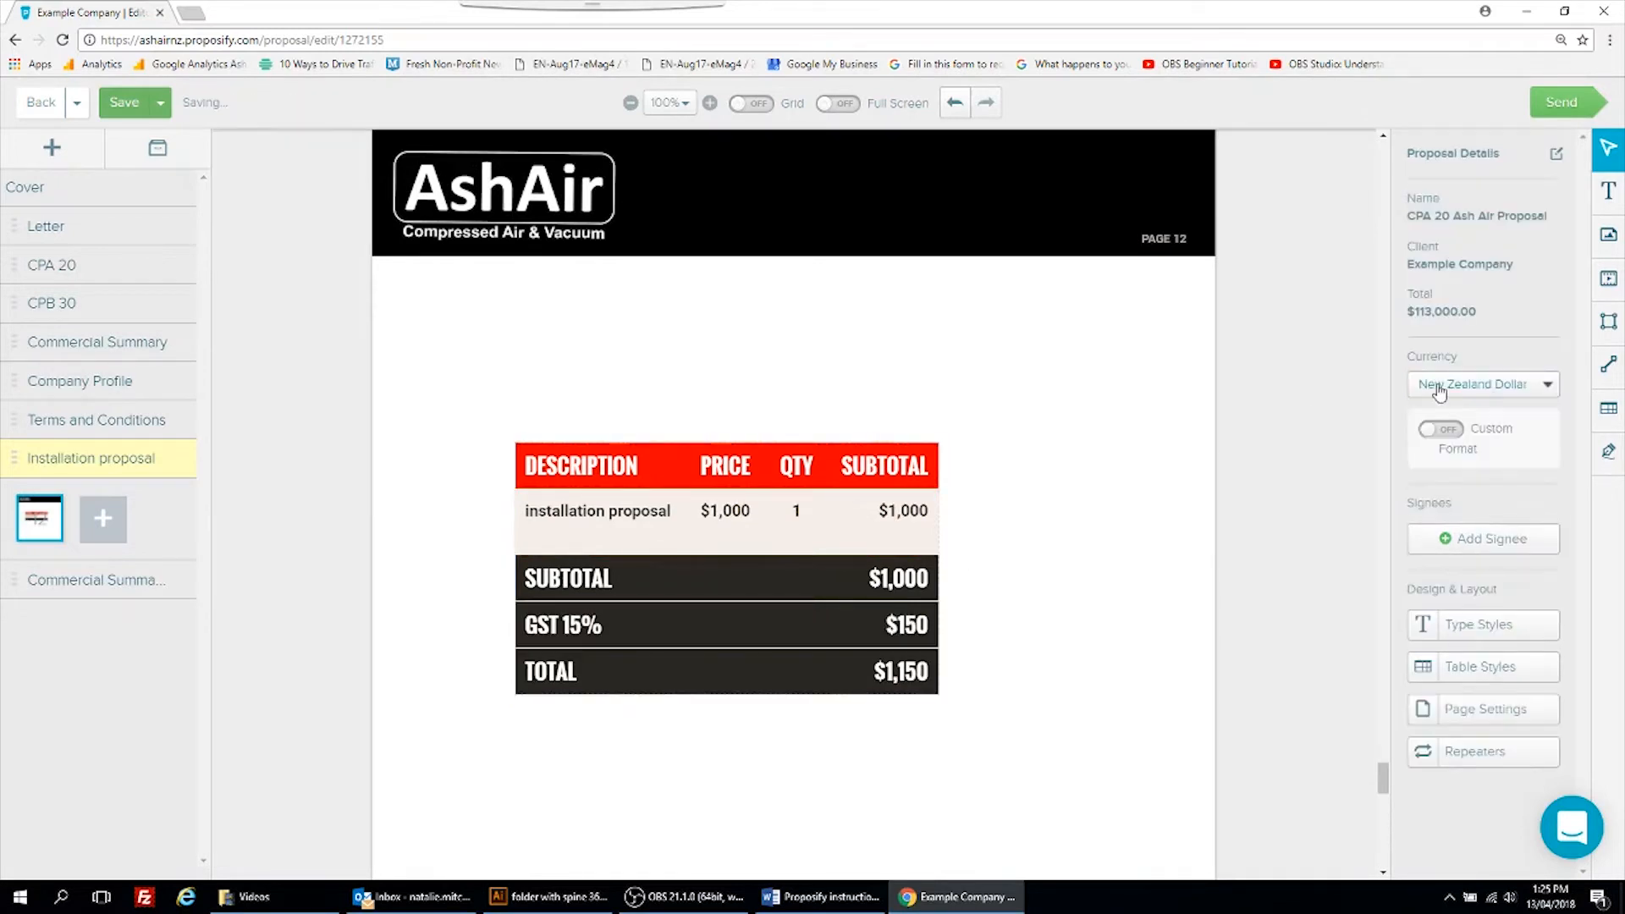
Step: Draw a textbox about 408 by 115 above the fee table and enter the heading "Installation Proposal" in it
click(1608, 192)
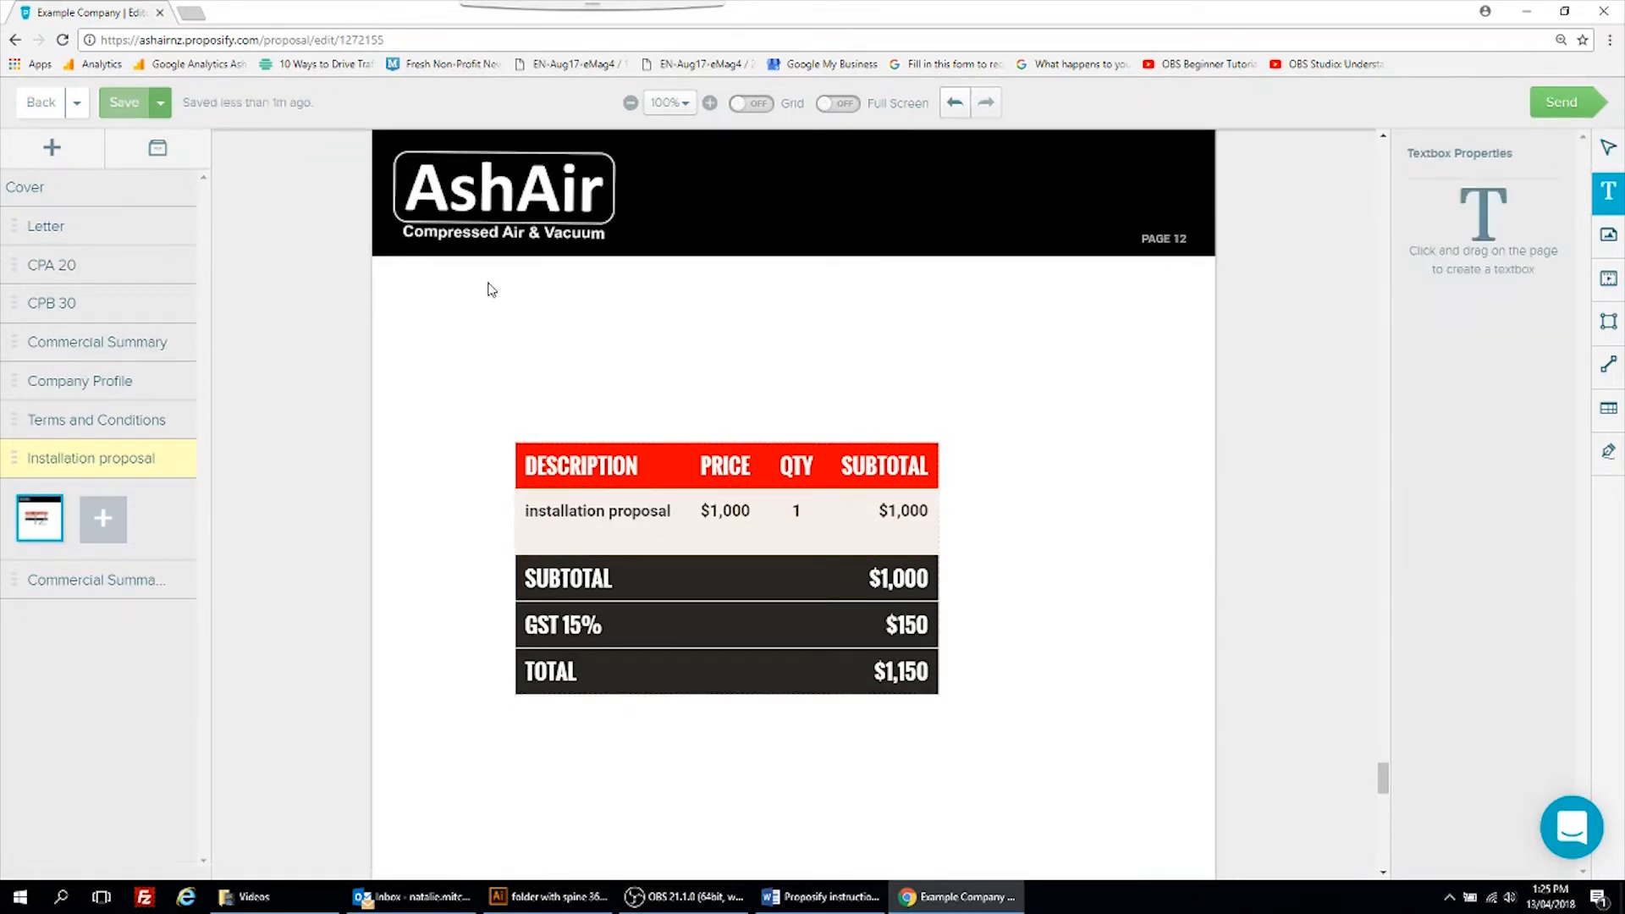
drag(488, 283, 920, 409)
click(531, 293)
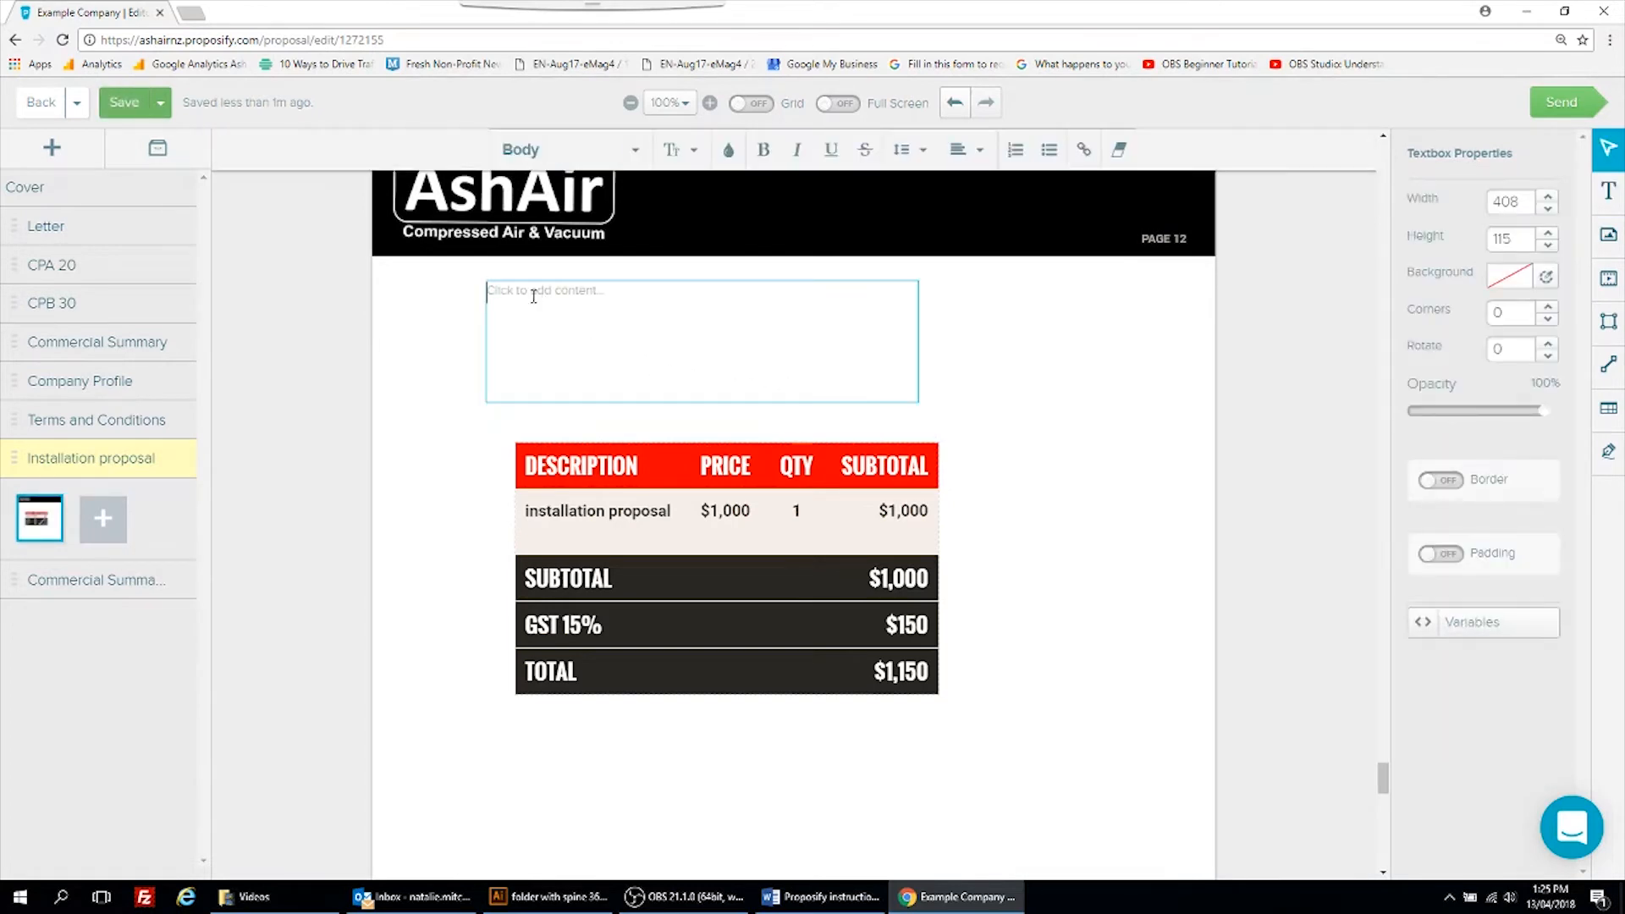
text(Ins)
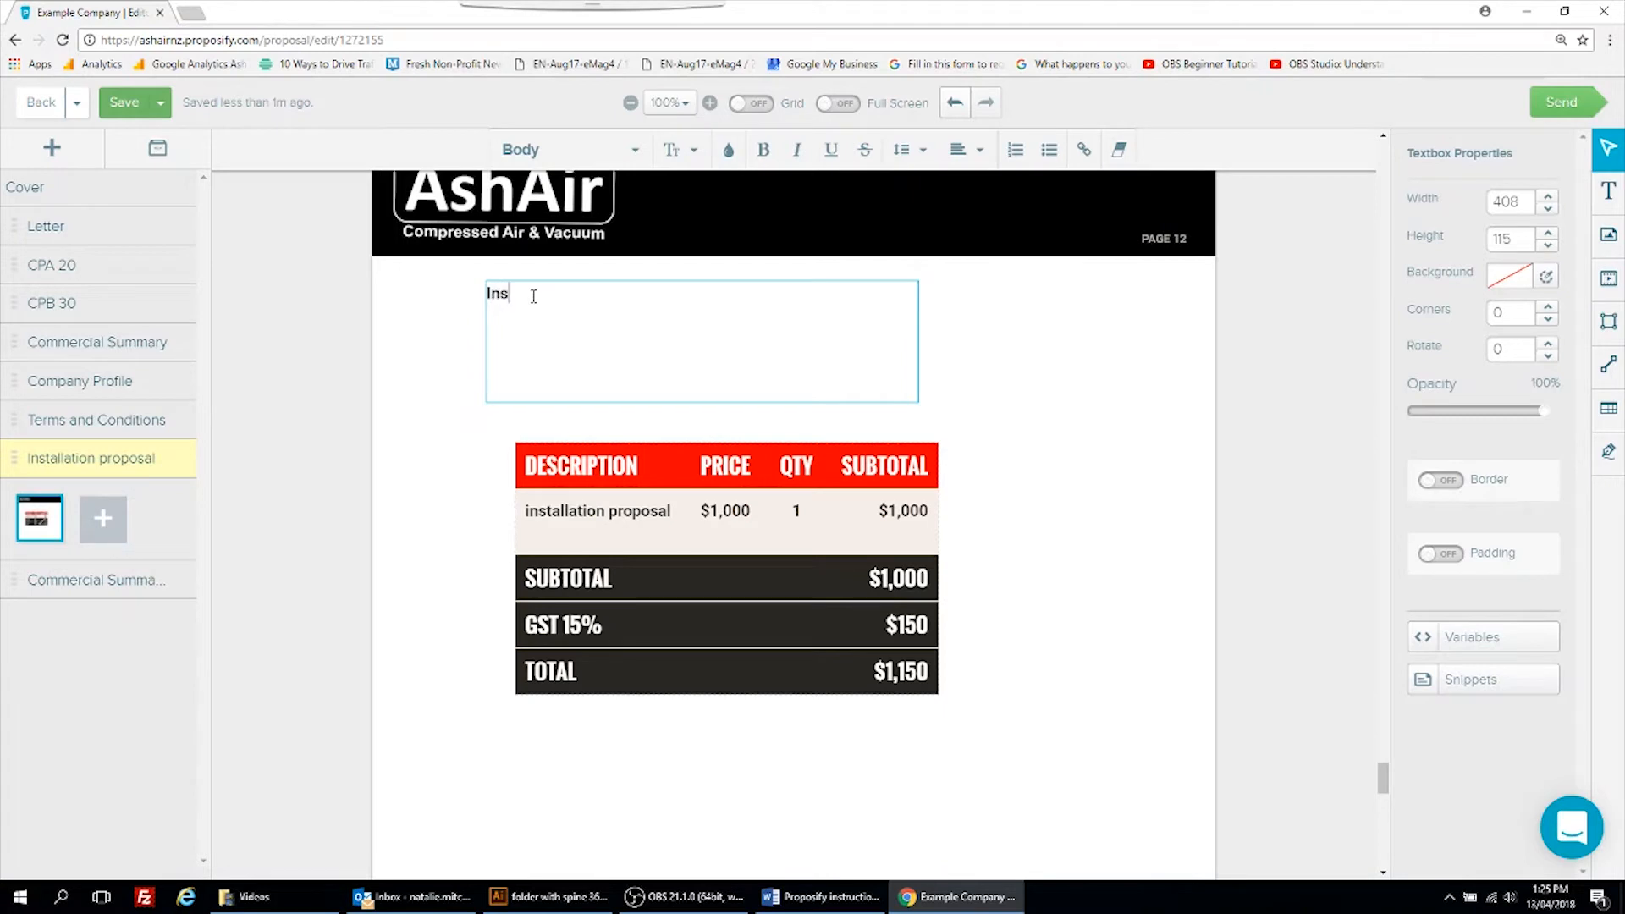
text(tallation Proposal)
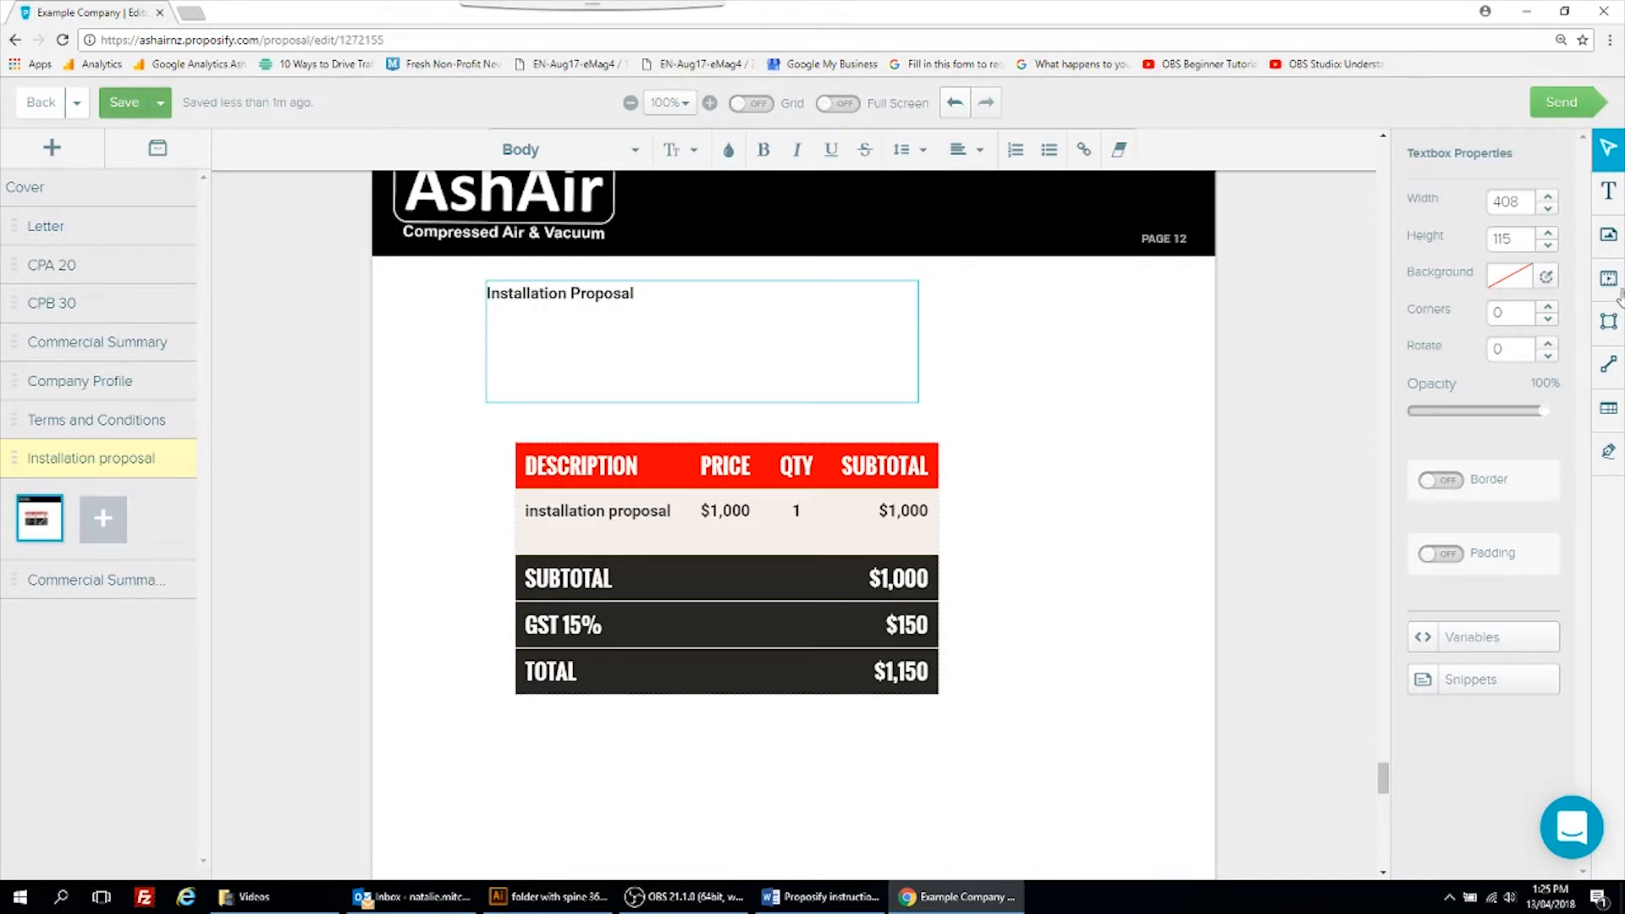
Step: Place the library image of the technician servicing a red compressor on the Installation proposal page below the fee table
click(1607, 240)
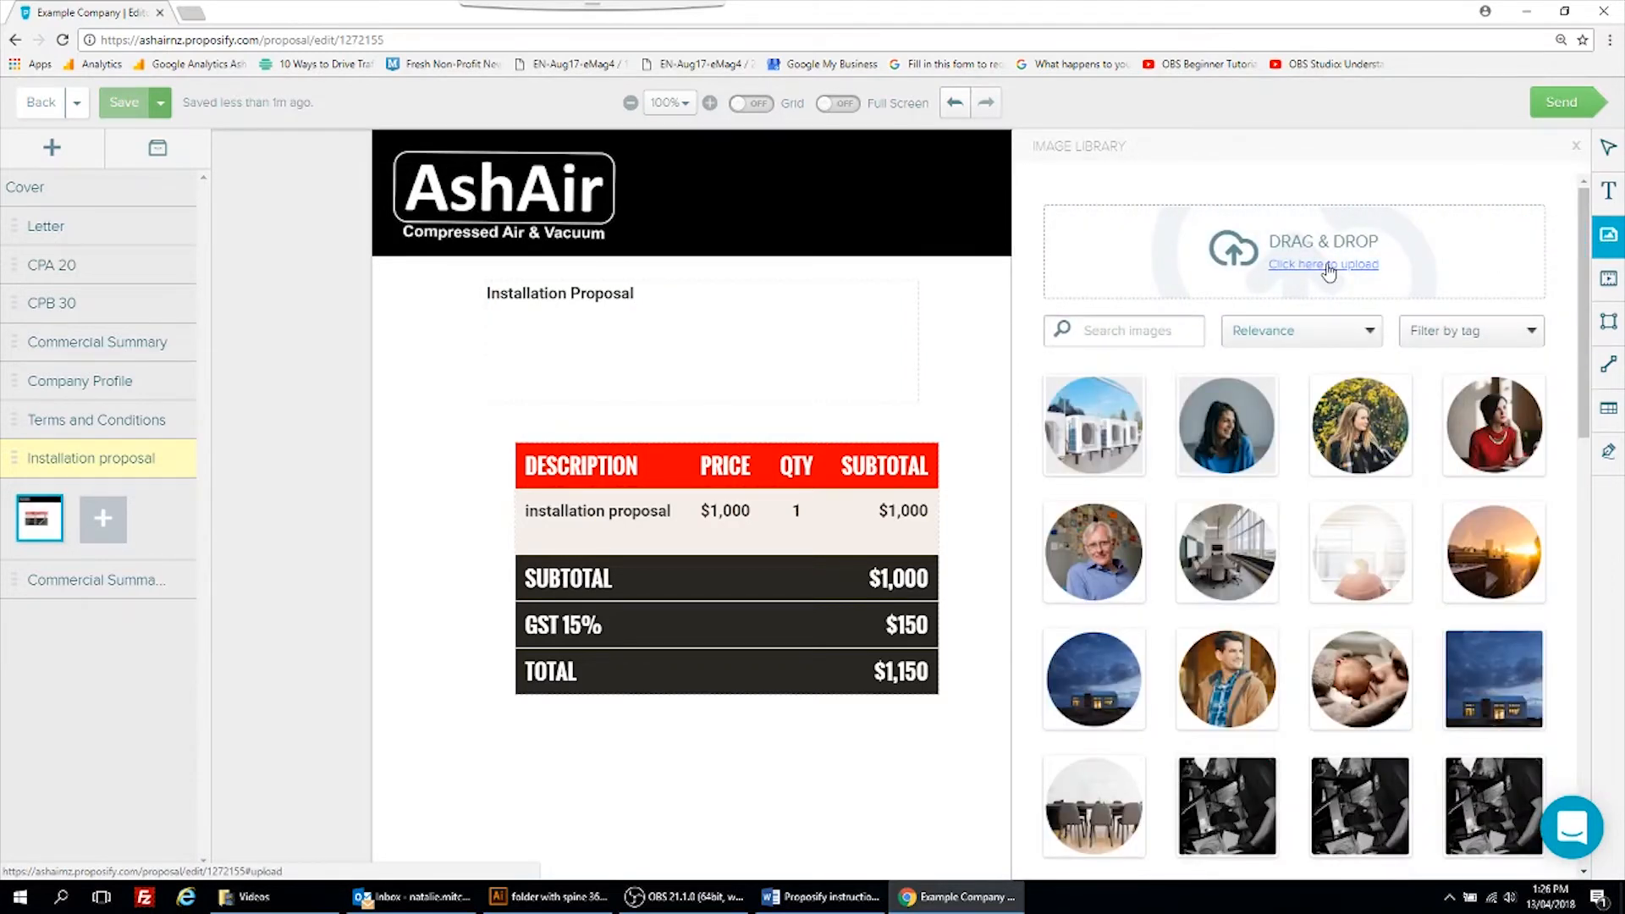
scroll(1349, 432, down, 10)
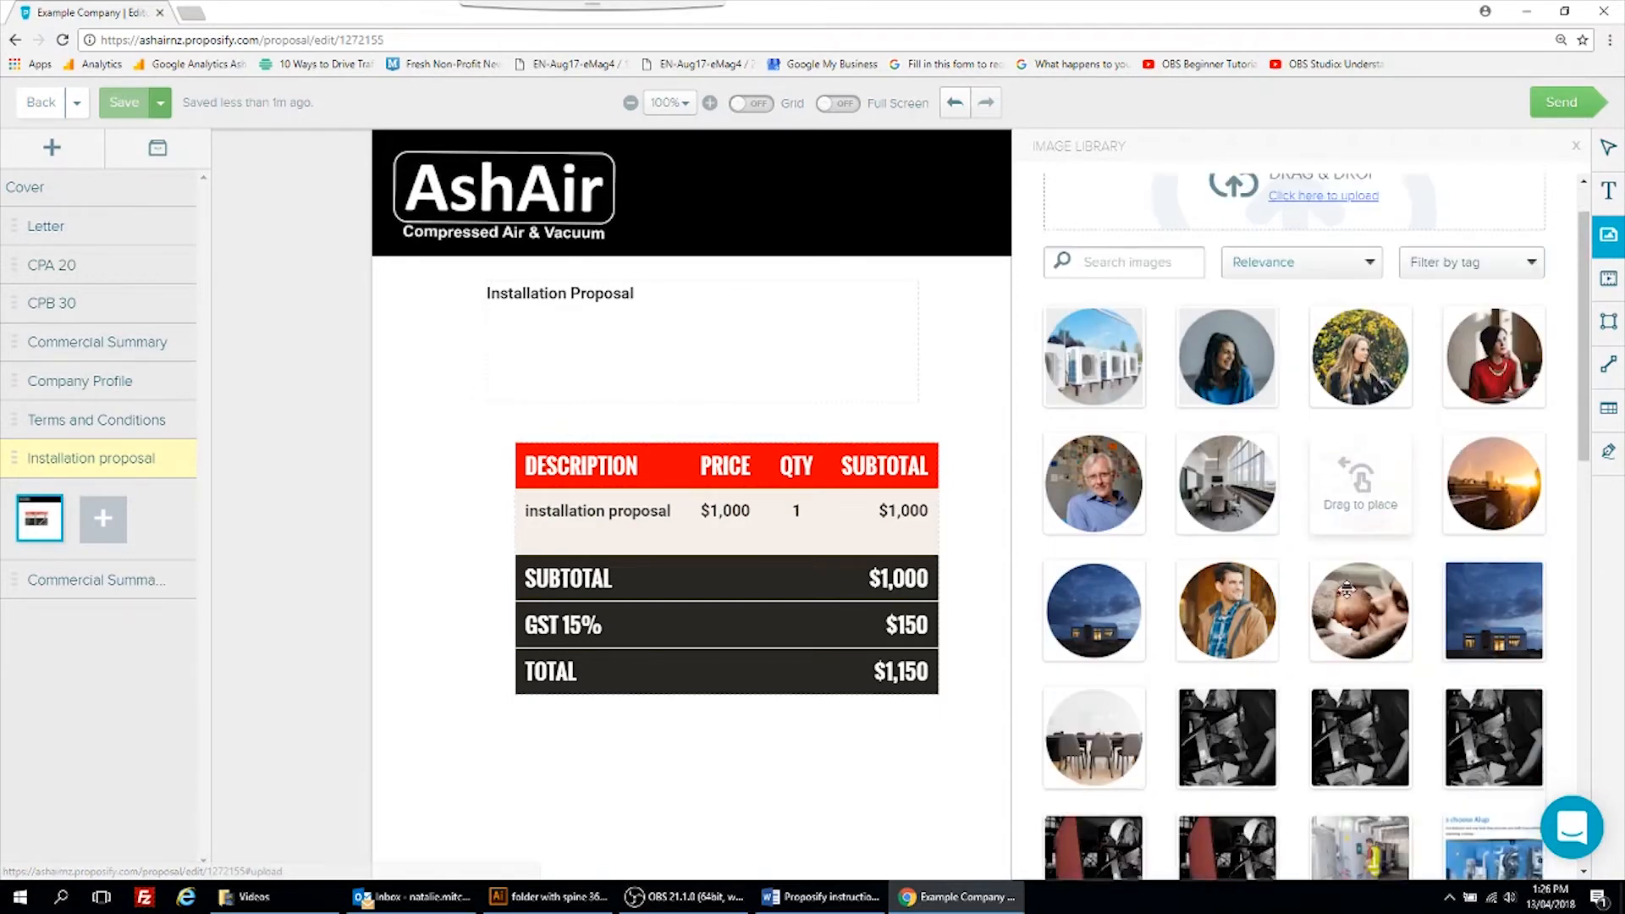
scroll(1348, 590, up, 2)
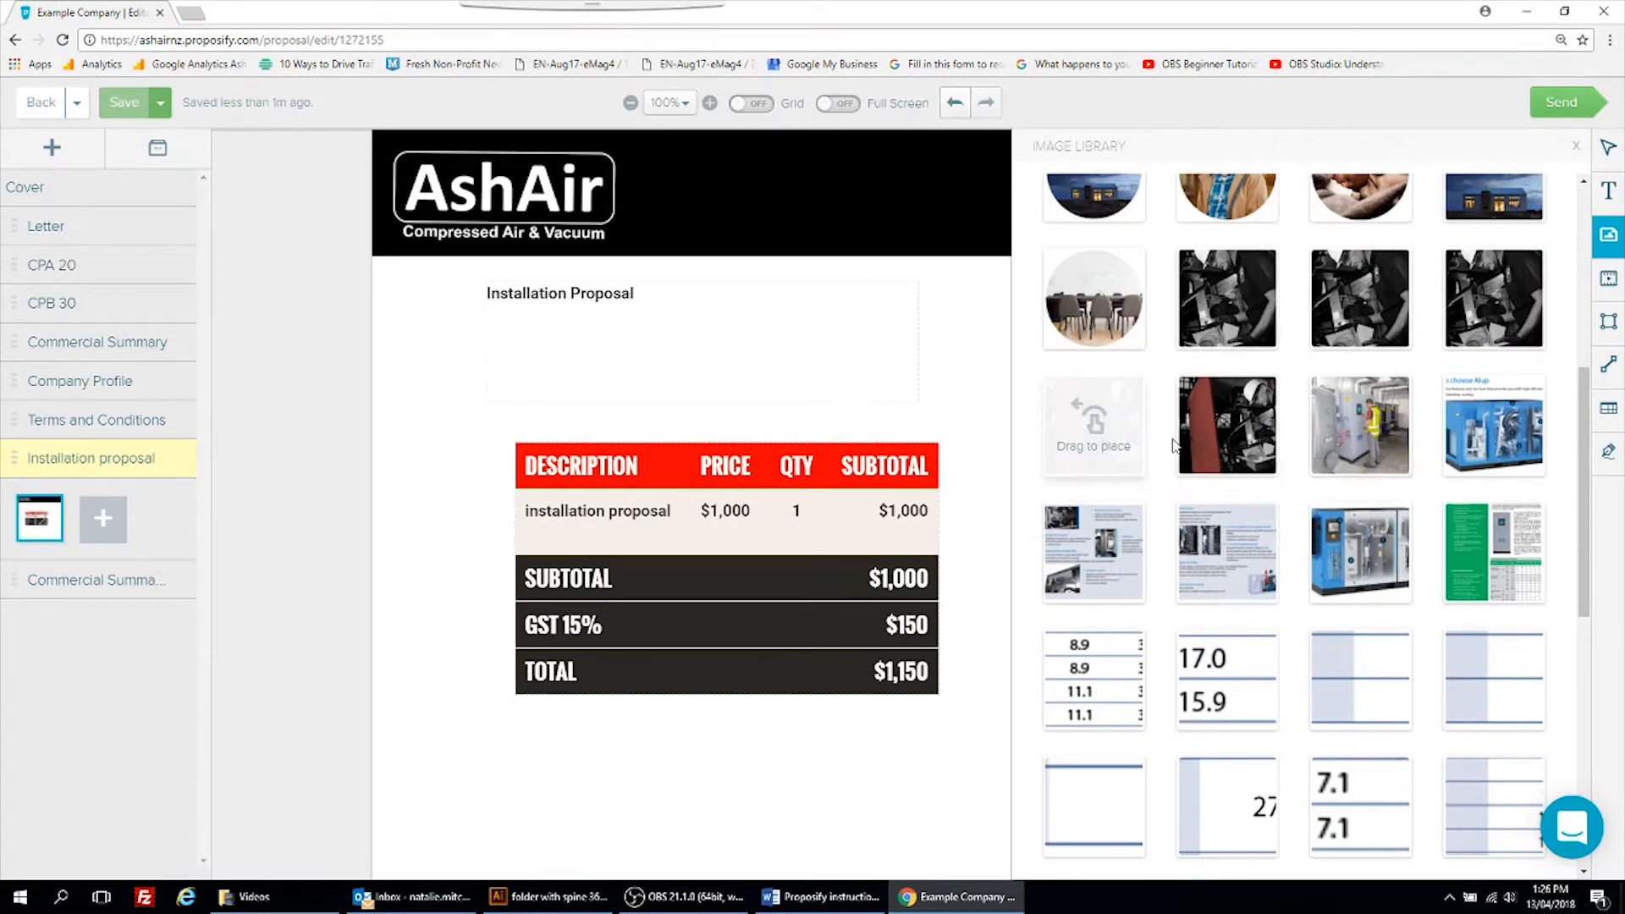
drag(1100, 435, 589, 822)
scroll(827, 692, down, 5)
scroll(830, 687, up, 1)
drag(999, 671, 782, 635)
drag(813, 638, 827, 638)
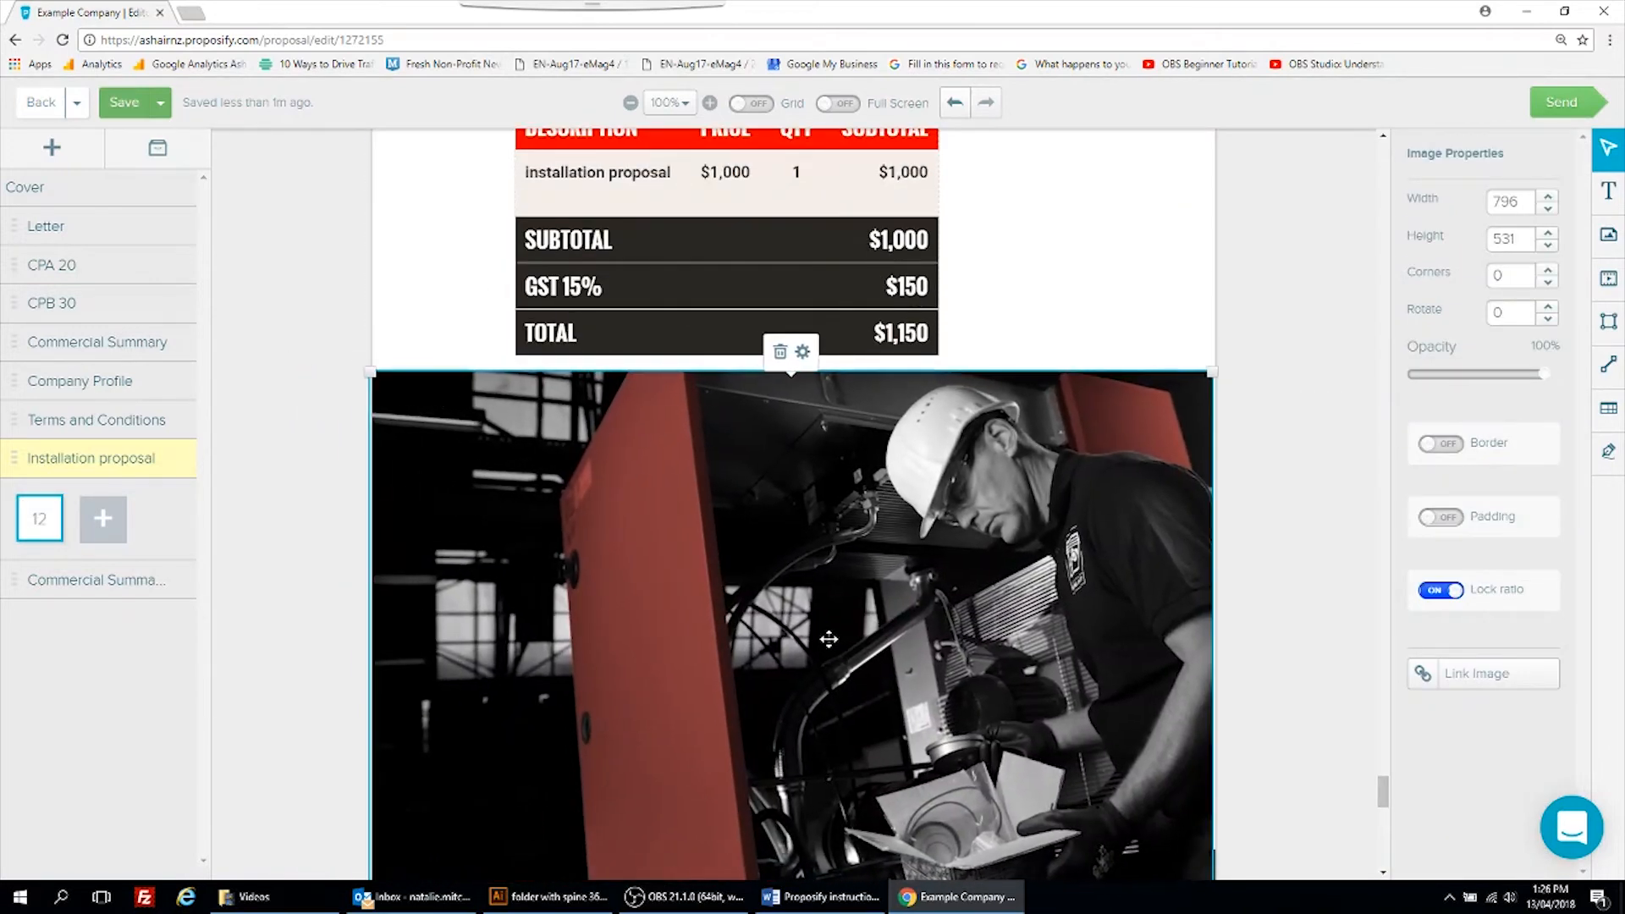
Step: Shrink the technician image so it fits in the blank area between the fee table and the page footer
scroll(830, 638, down, 3)
scroll(916, 655, up, 2)
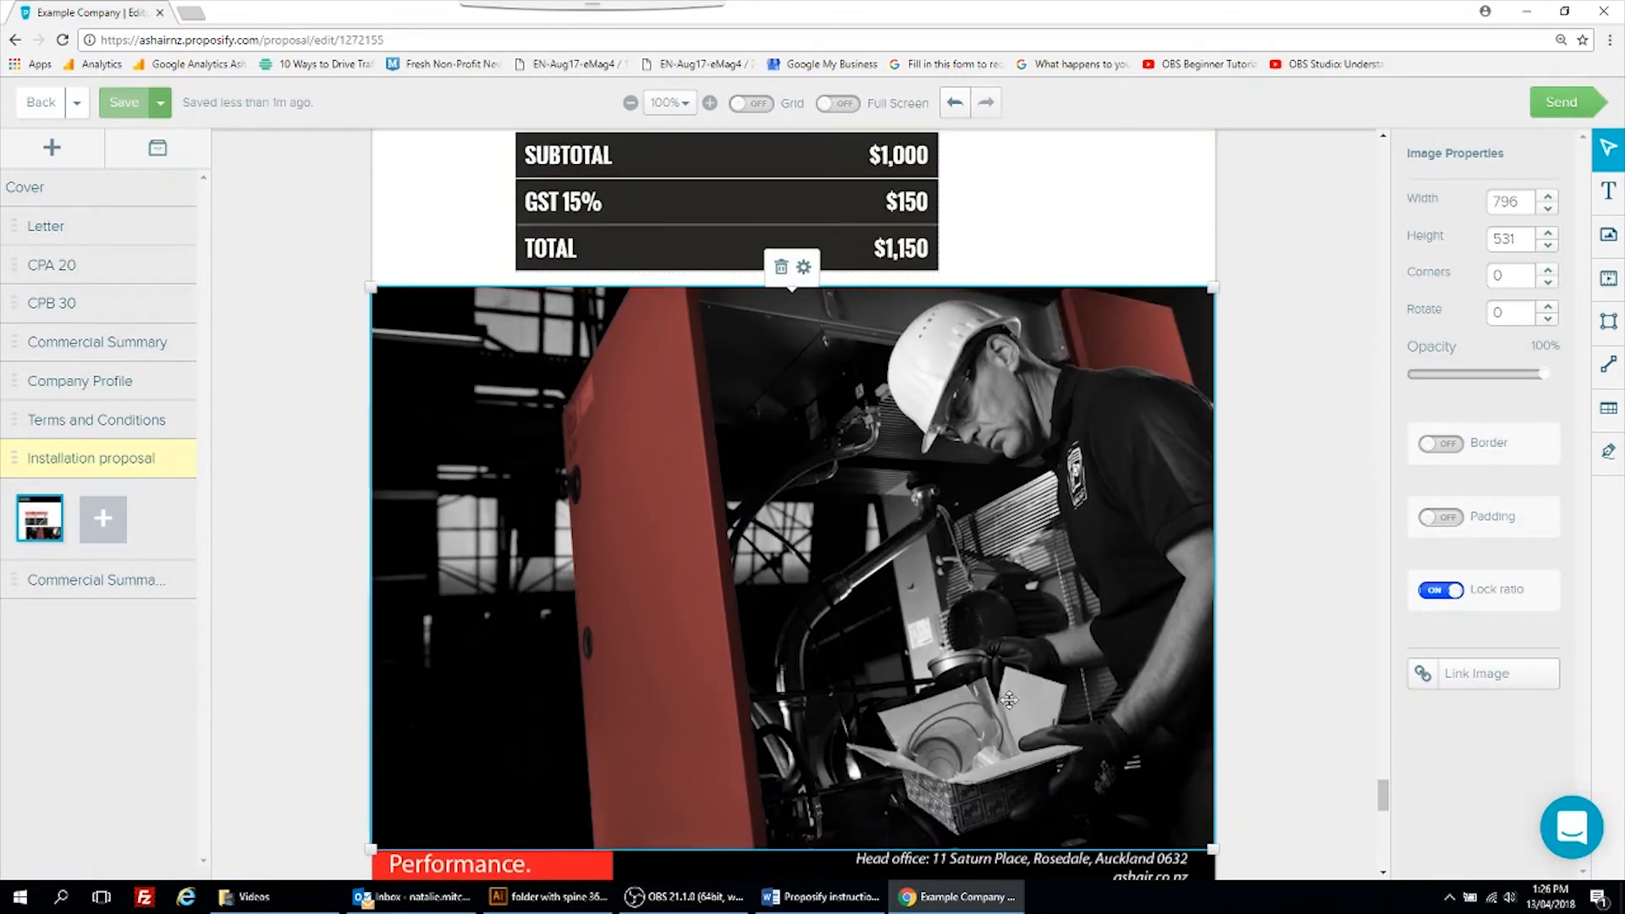
drag(1214, 869, 882, 610)
click(1145, 573)
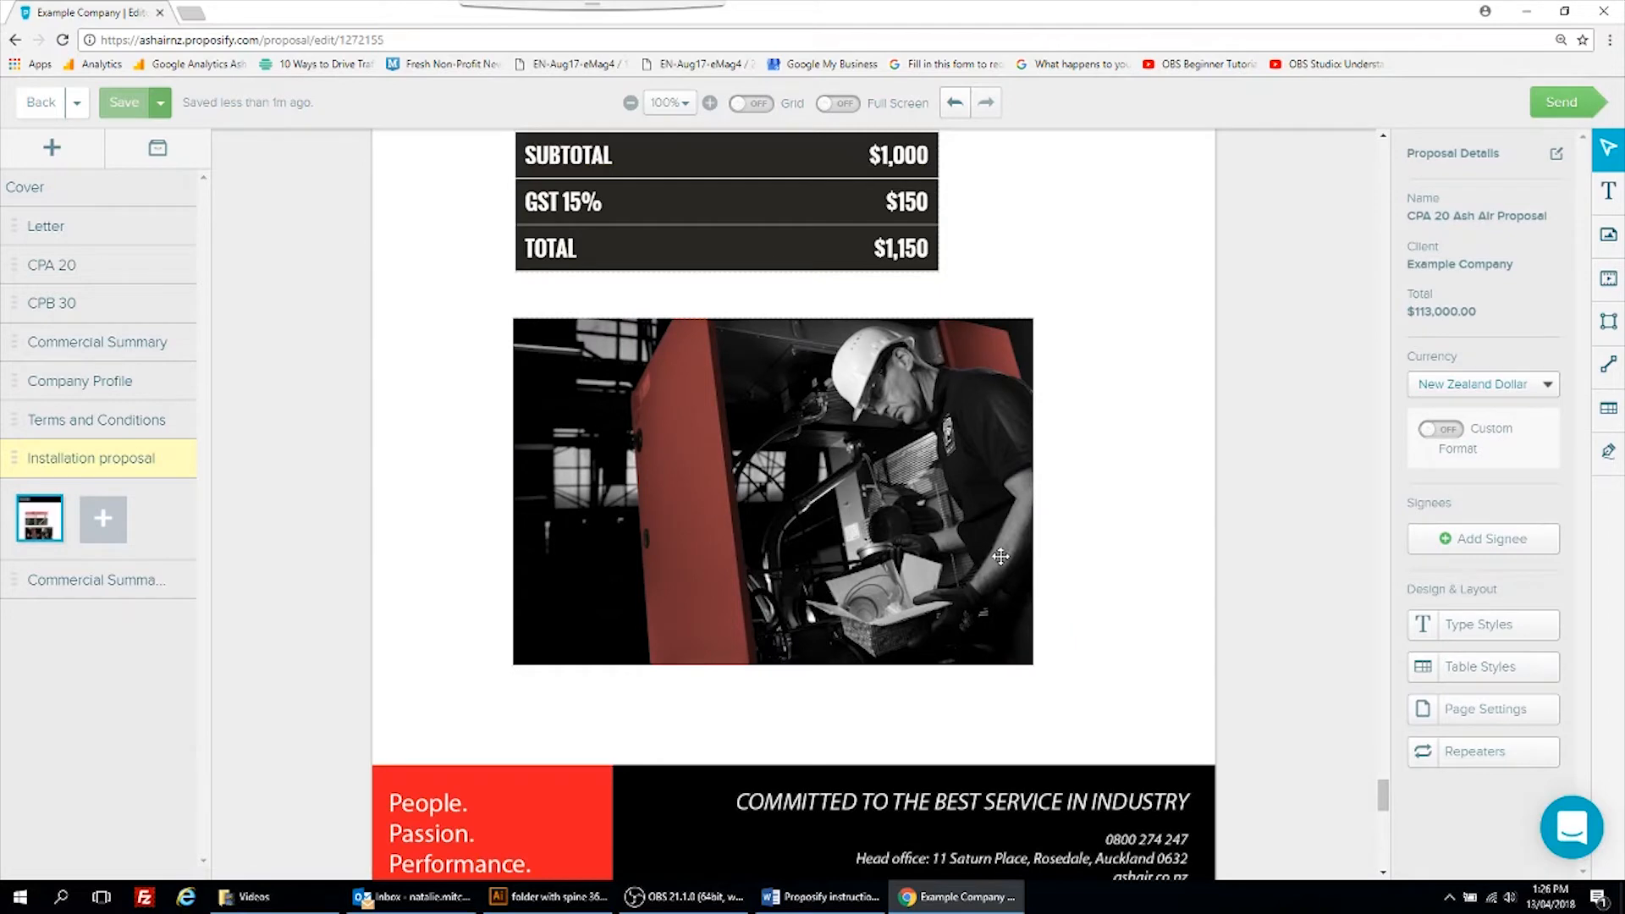
Step: Move the duplicated Commercial Summary section directly below the original Commercial Summary in the section order
click(59, 198)
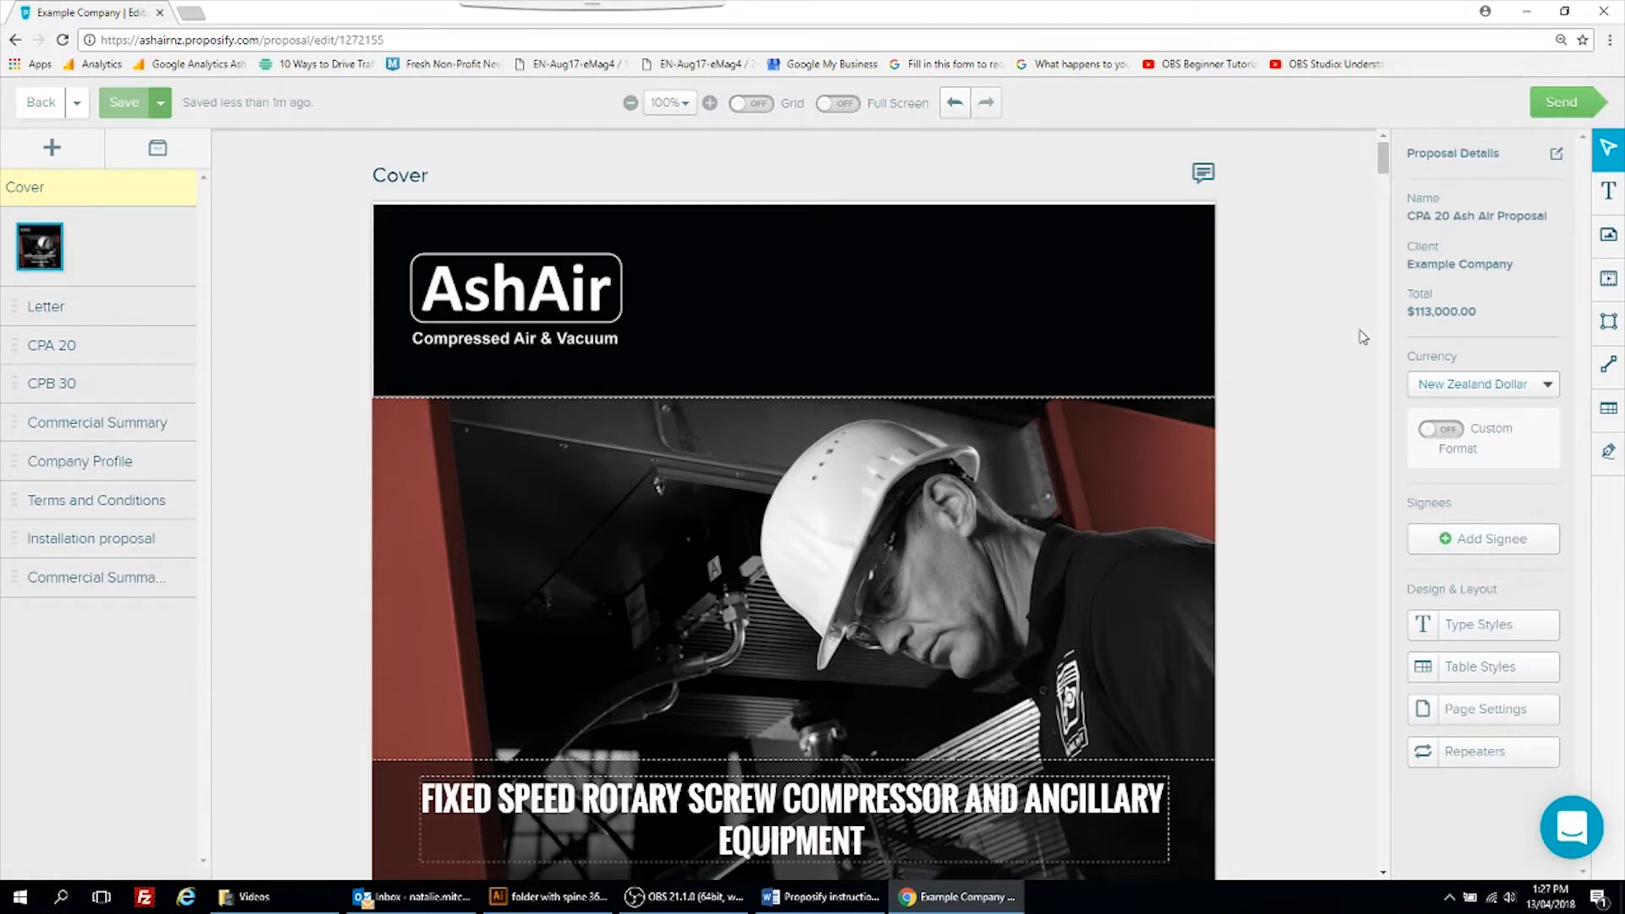
drag(113, 596, 113, 462)
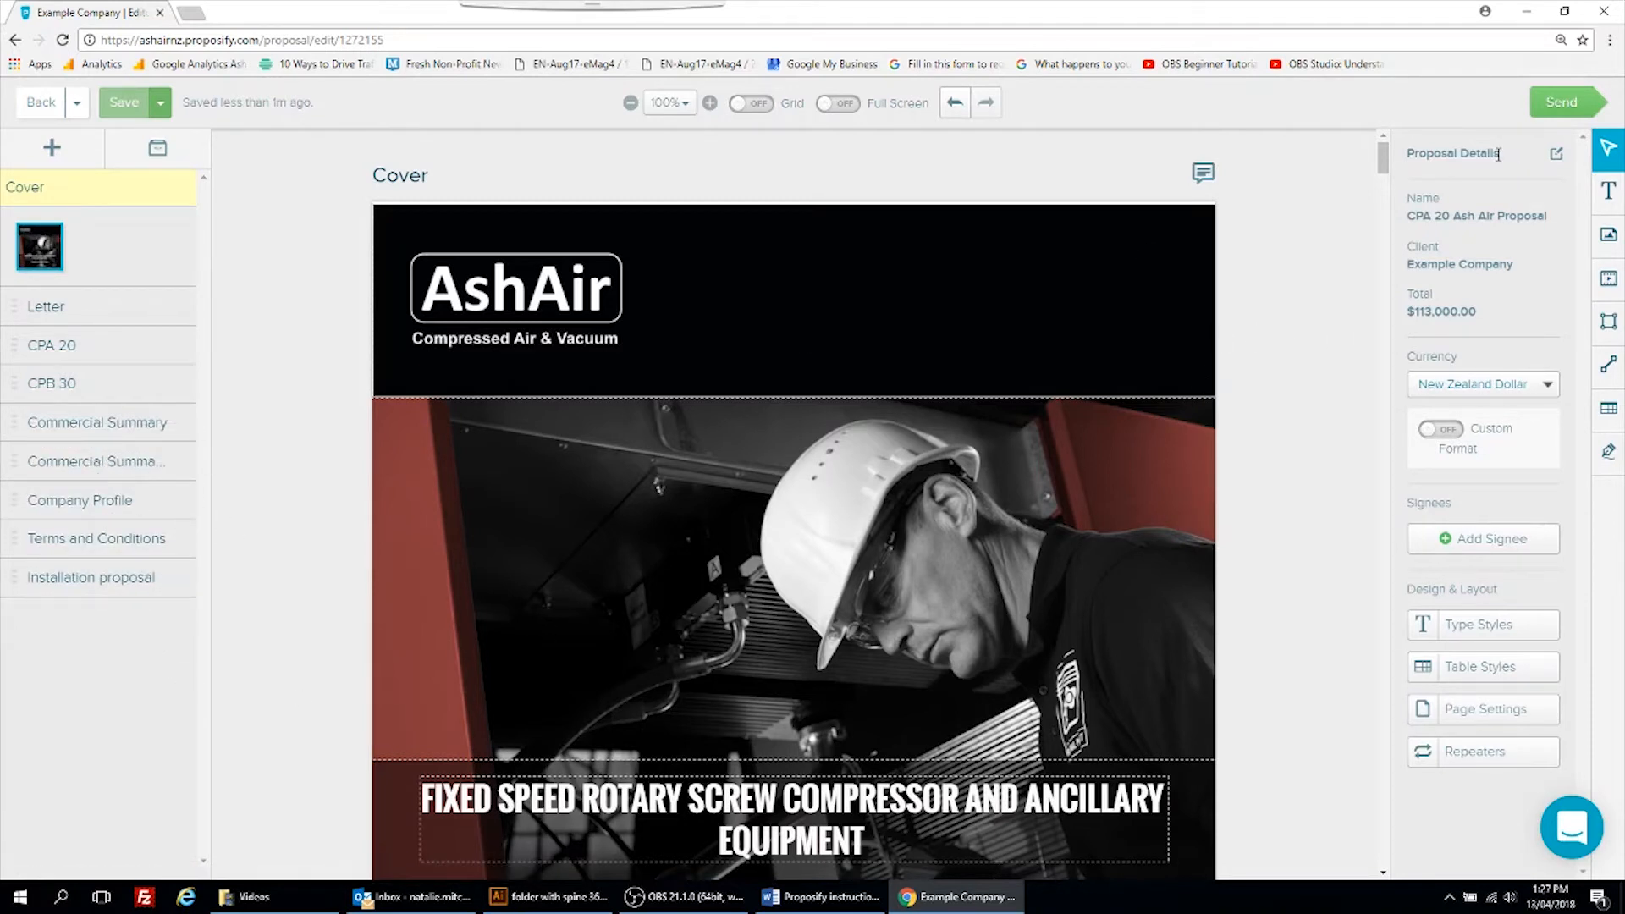
Step: Proceed to sending the proposal and add the seventh contact under Ash Air as an additional recipient
click(1560, 103)
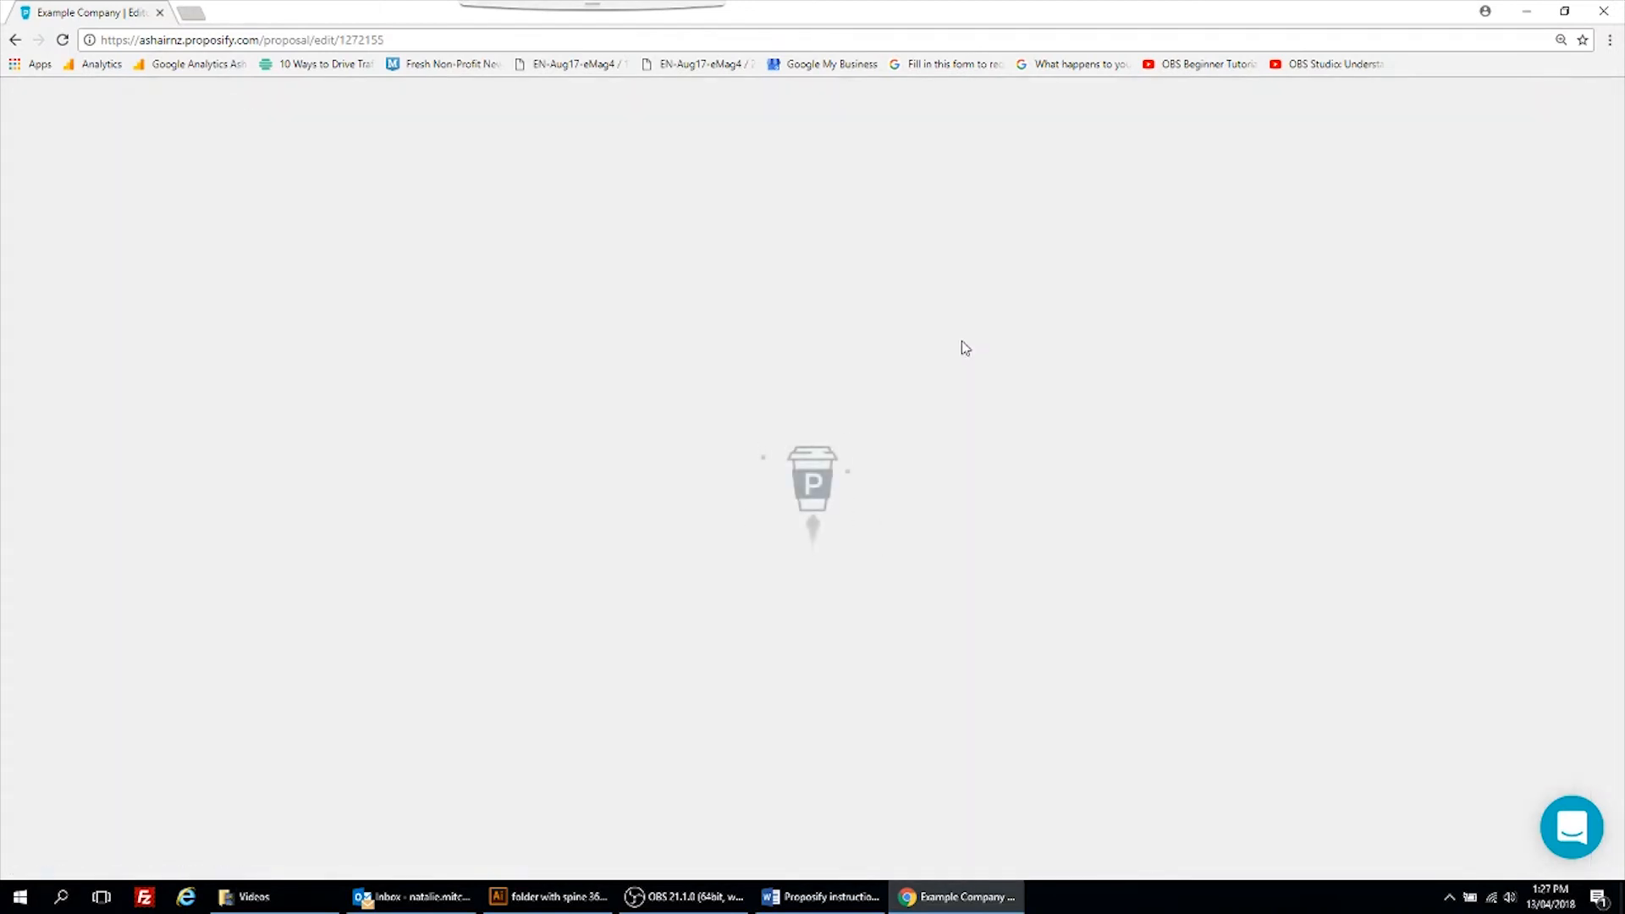
scroll(963, 345, down, 2)
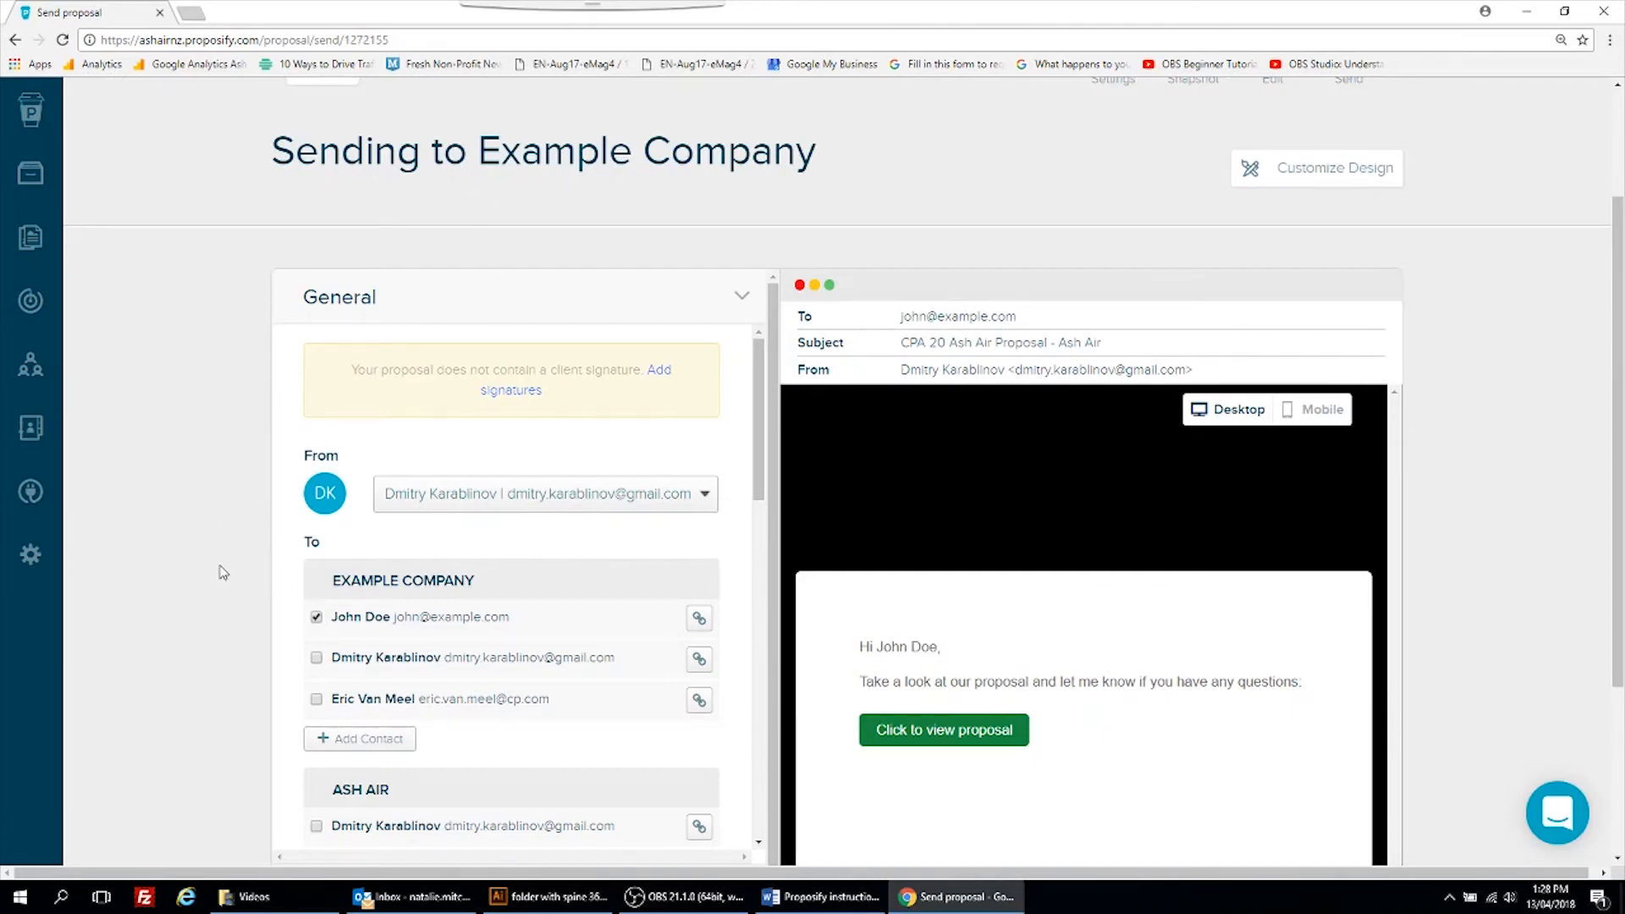
scroll(222, 598, down, 3)
scroll(405, 572, down, 4)
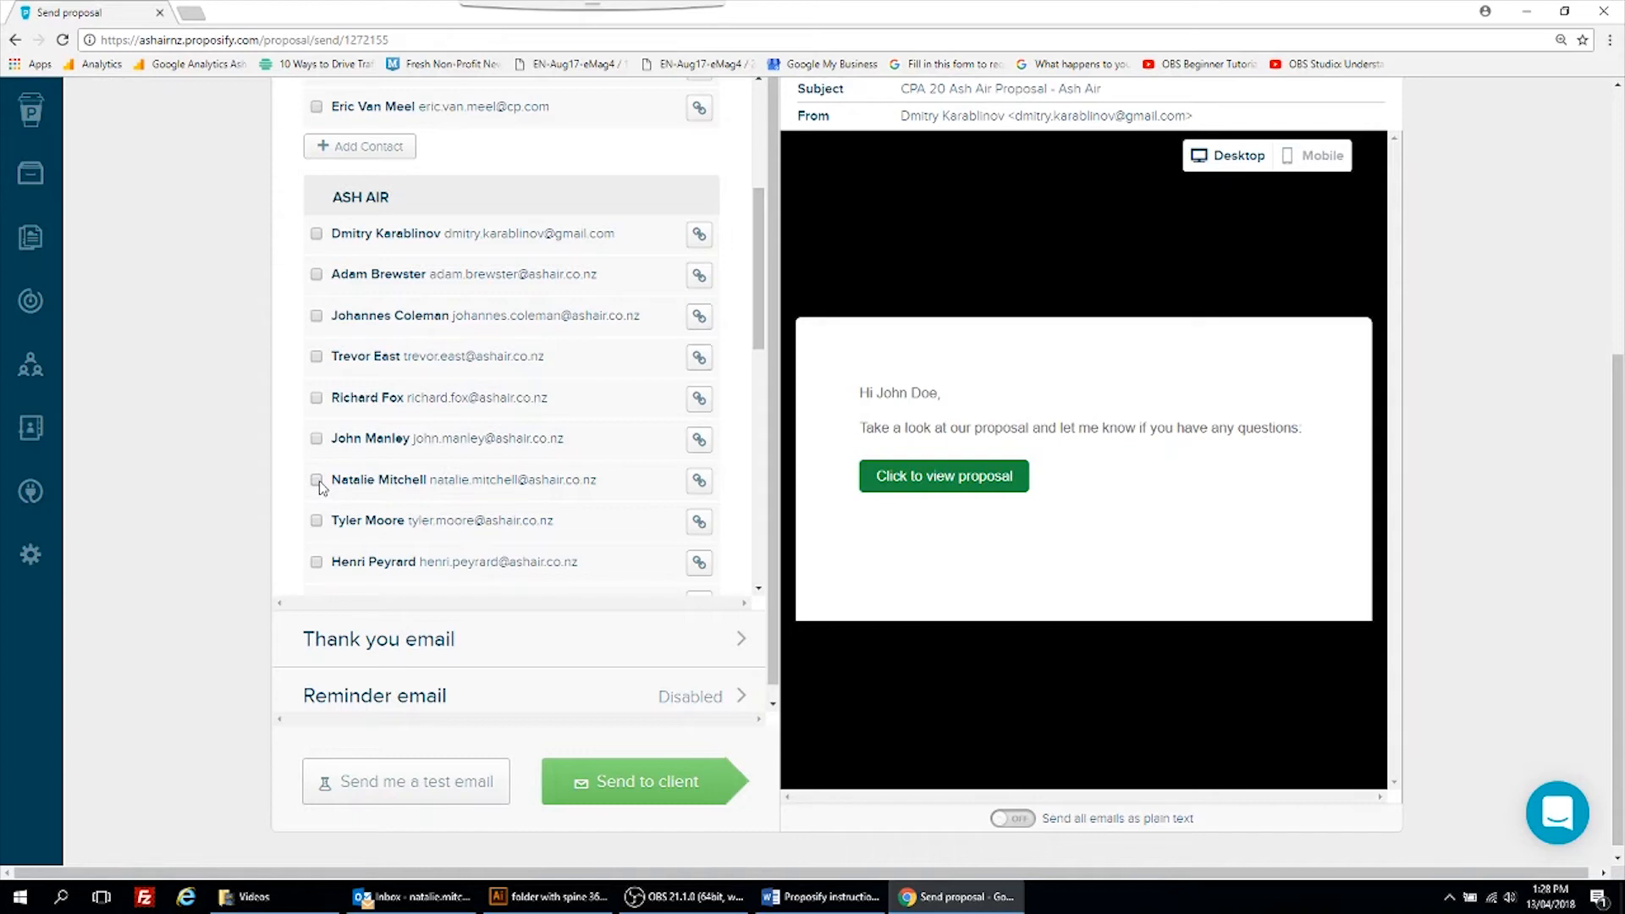
scroll(156, 562, down, 1)
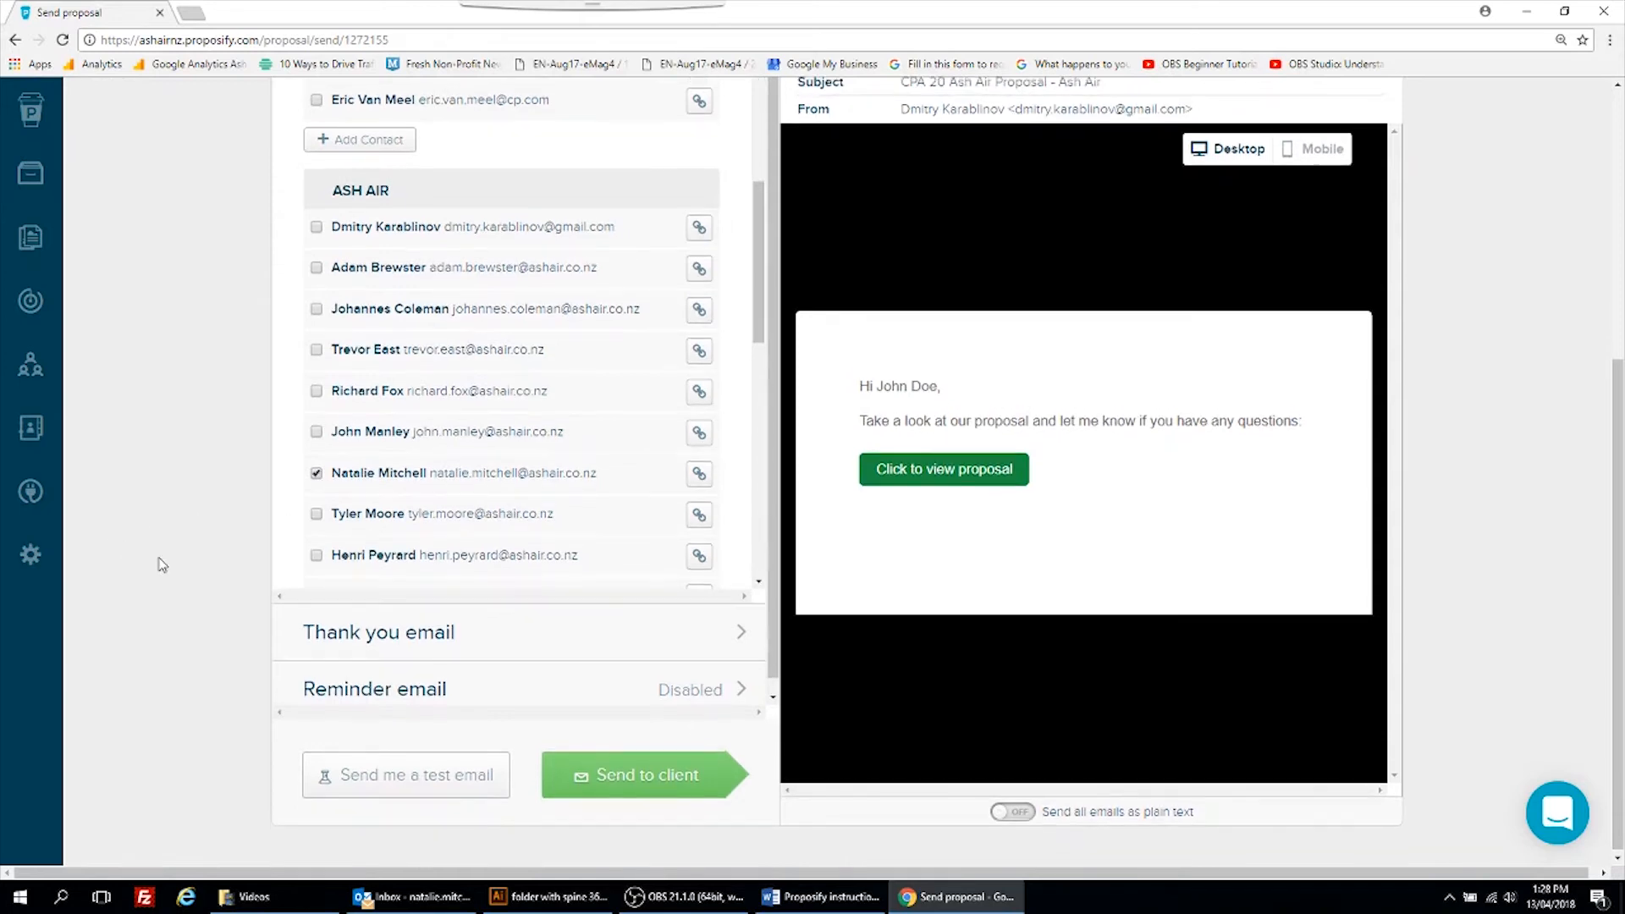
Step: Change the link text in the email's message body to "Click to view CPA 20 proposal"
scroll(699, 565, down, 2)
scroll(699, 555, down, 5)
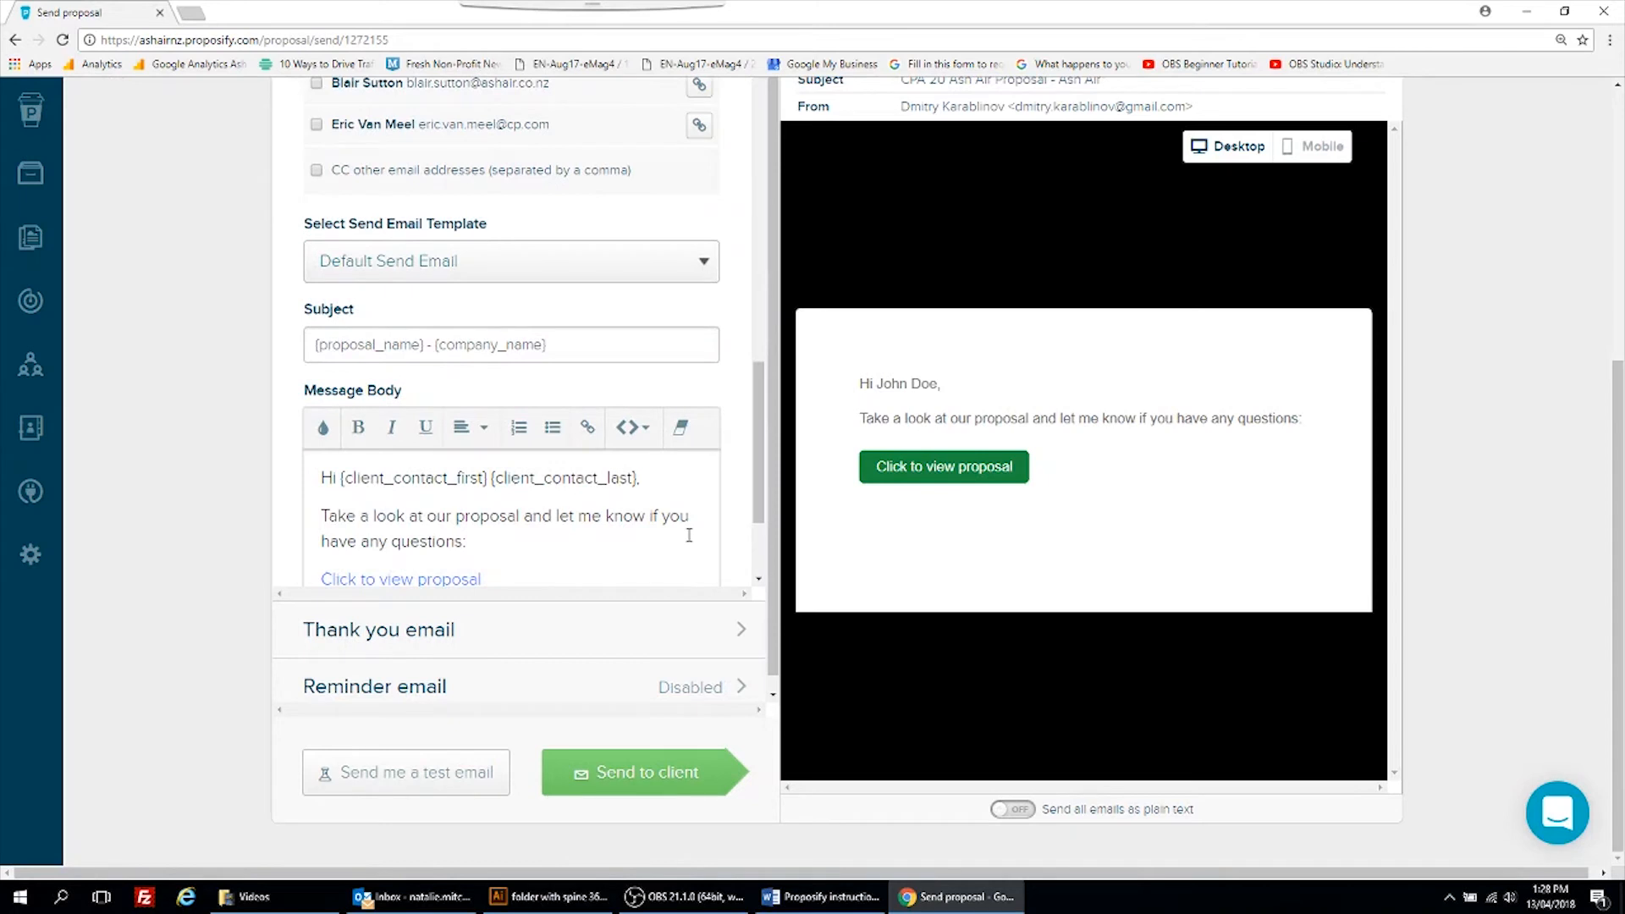
scroll(689, 535, down, 1)
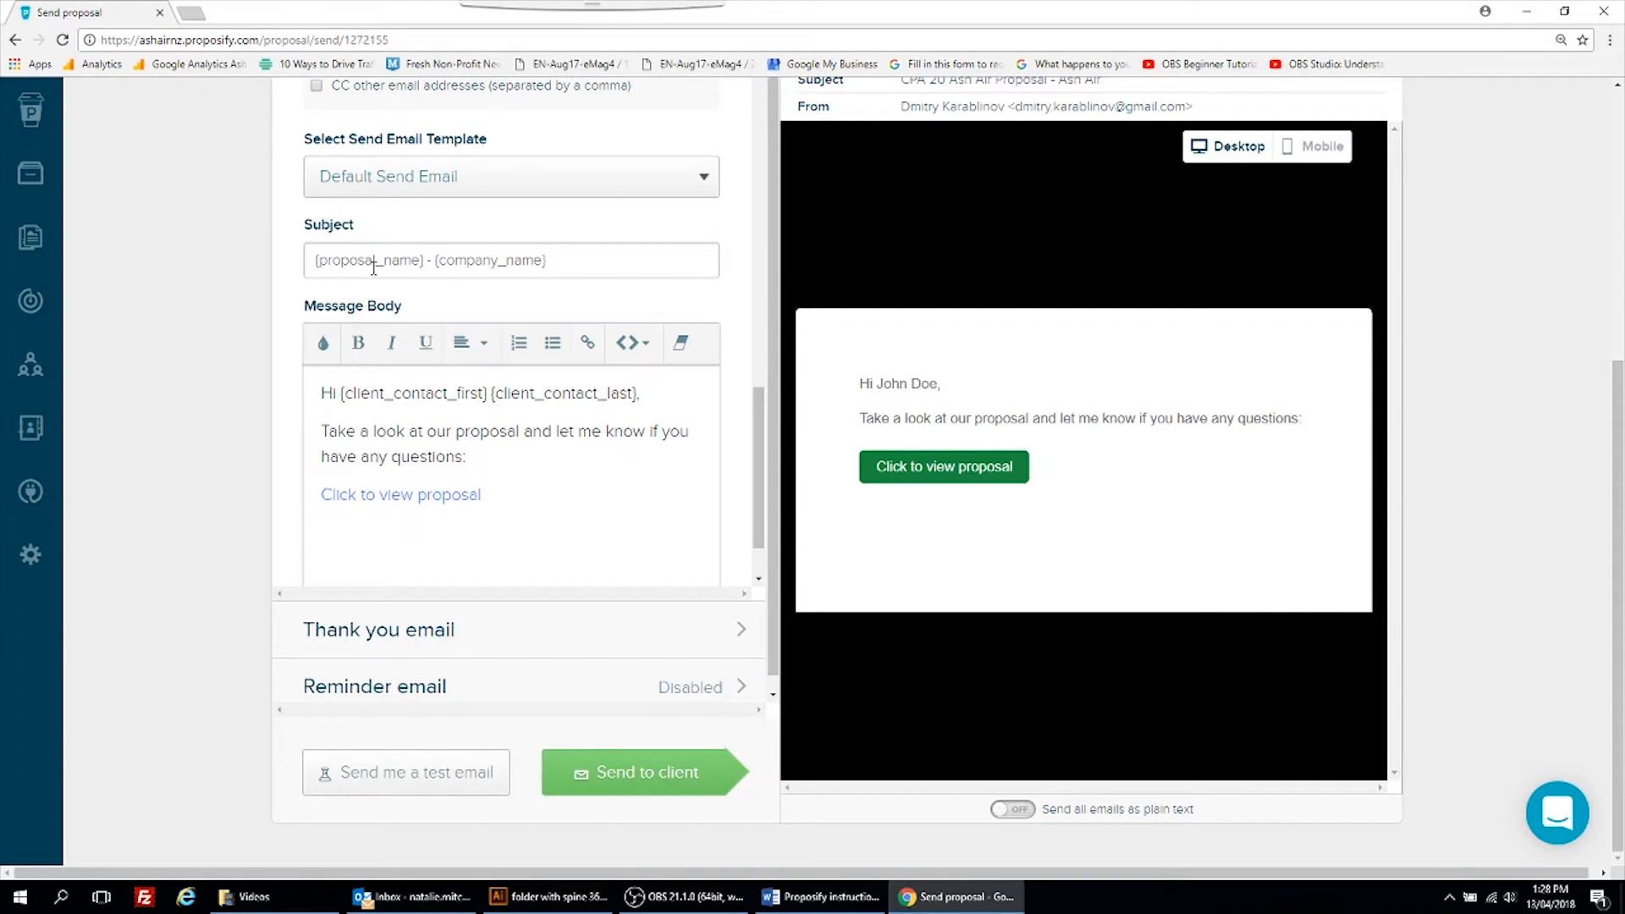
scroll(373, 266, up, 5)
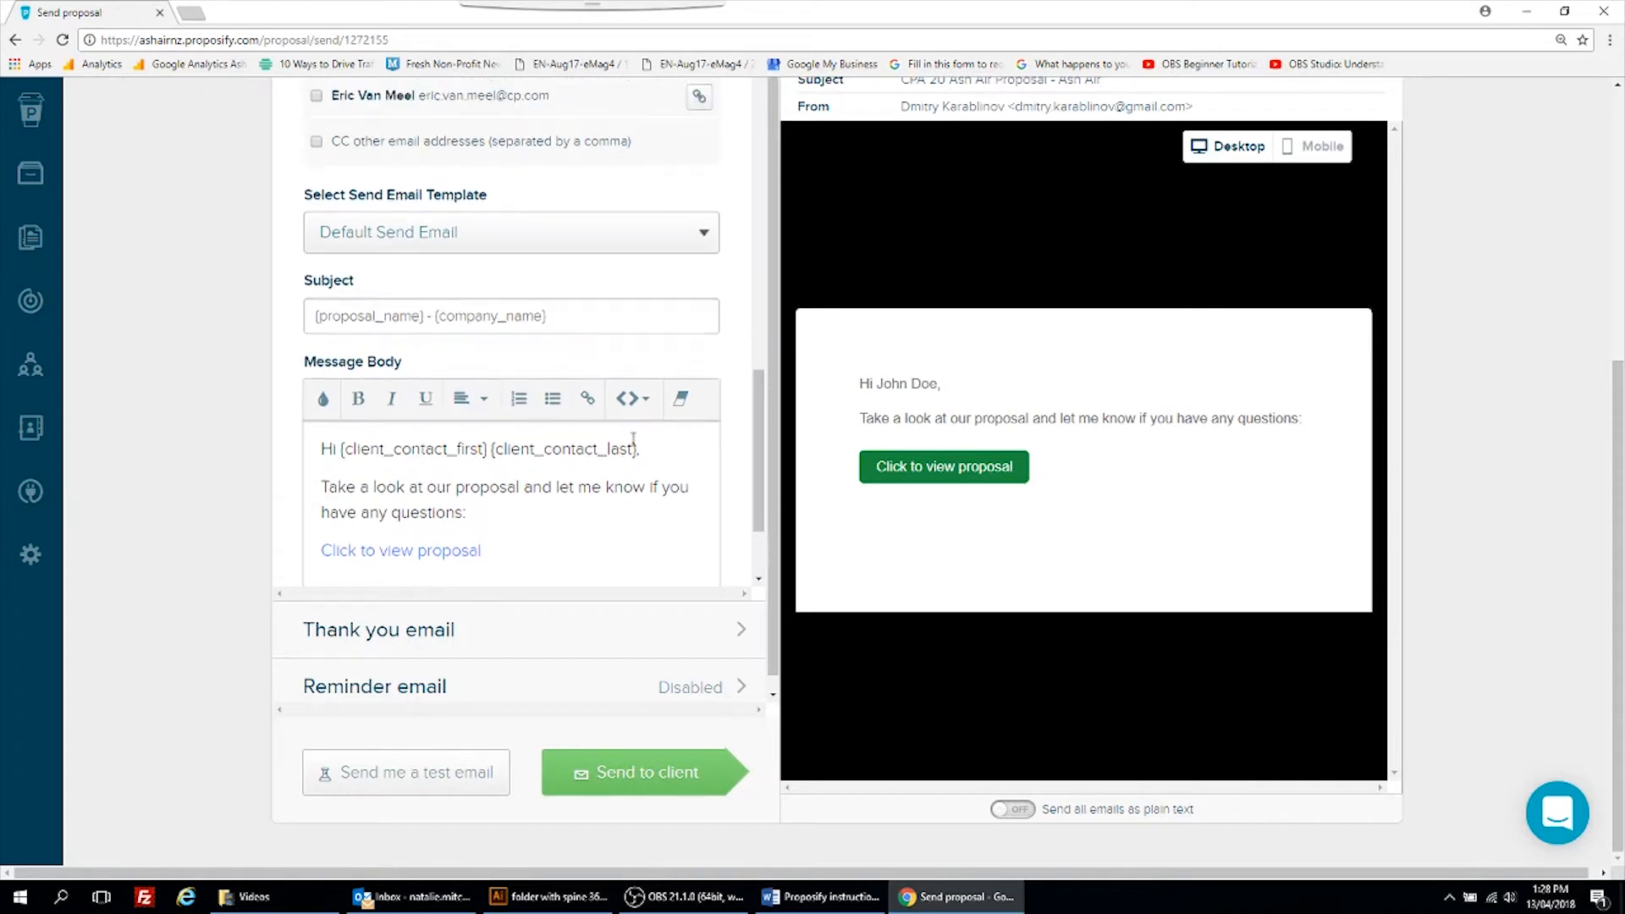
scroll(938, 251, down, 1)
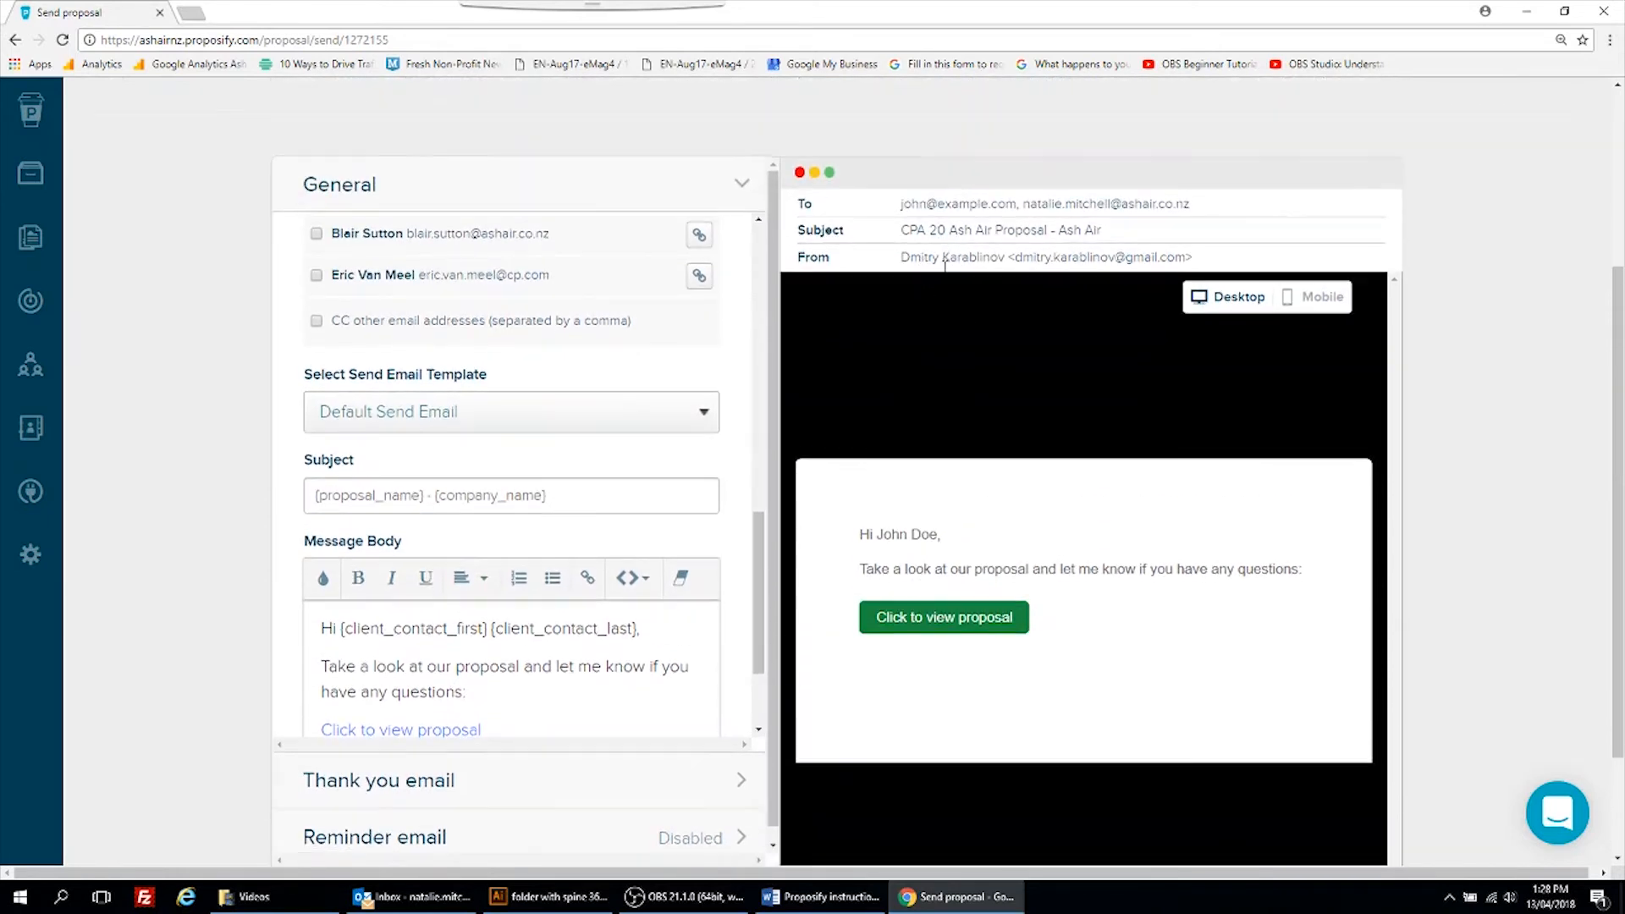
scroll(545, 655, down, 1)
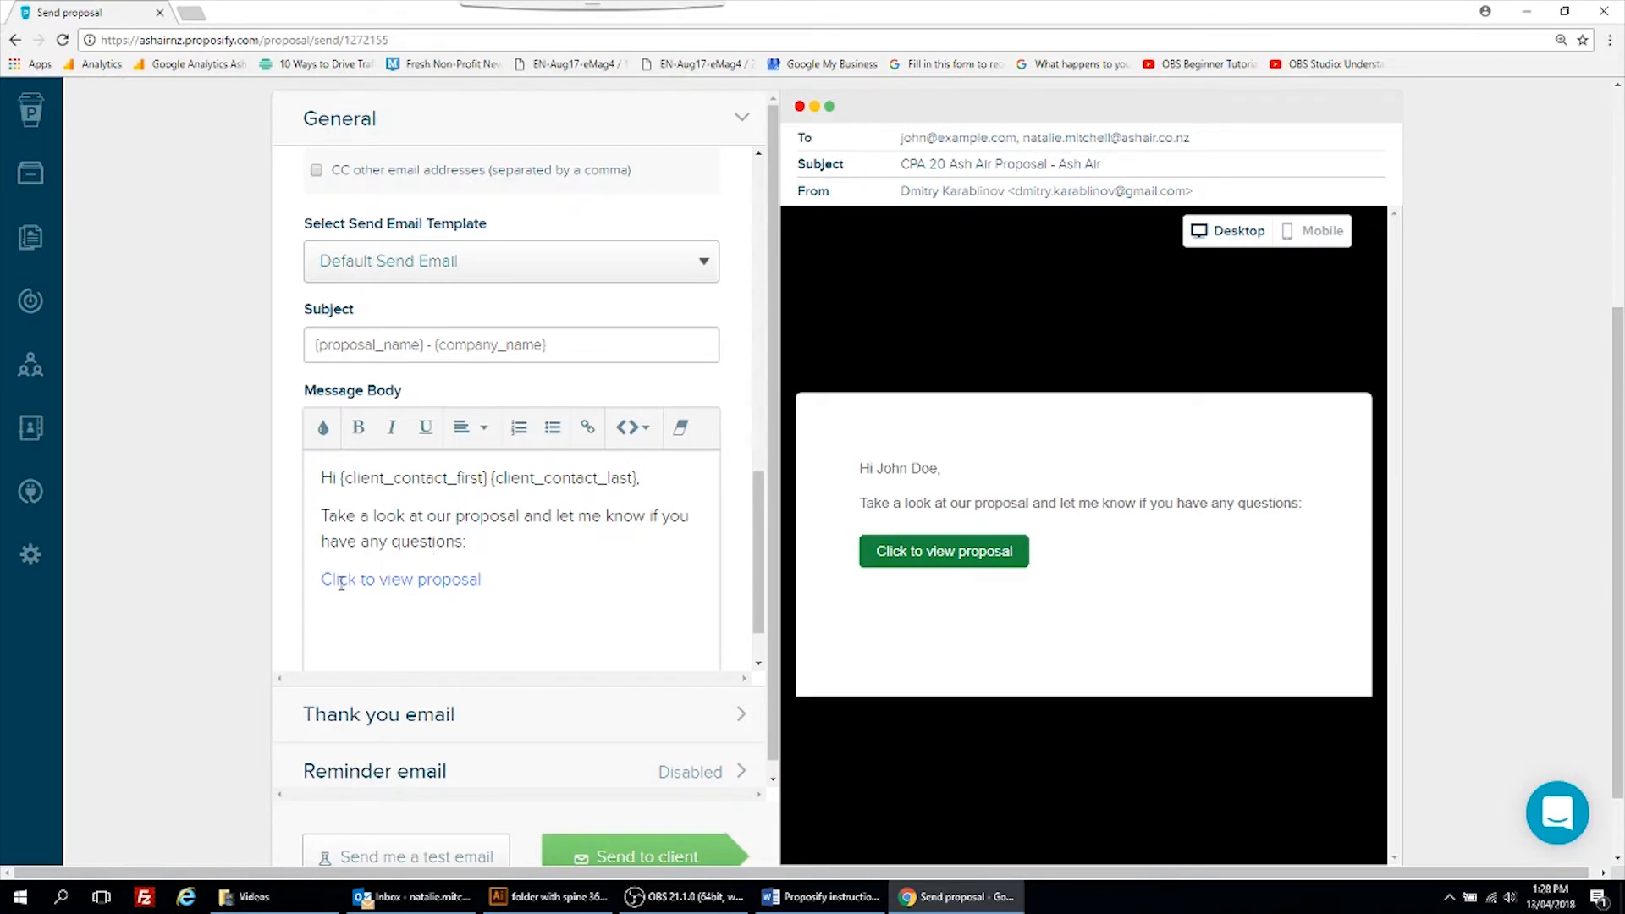
click(413, 582)
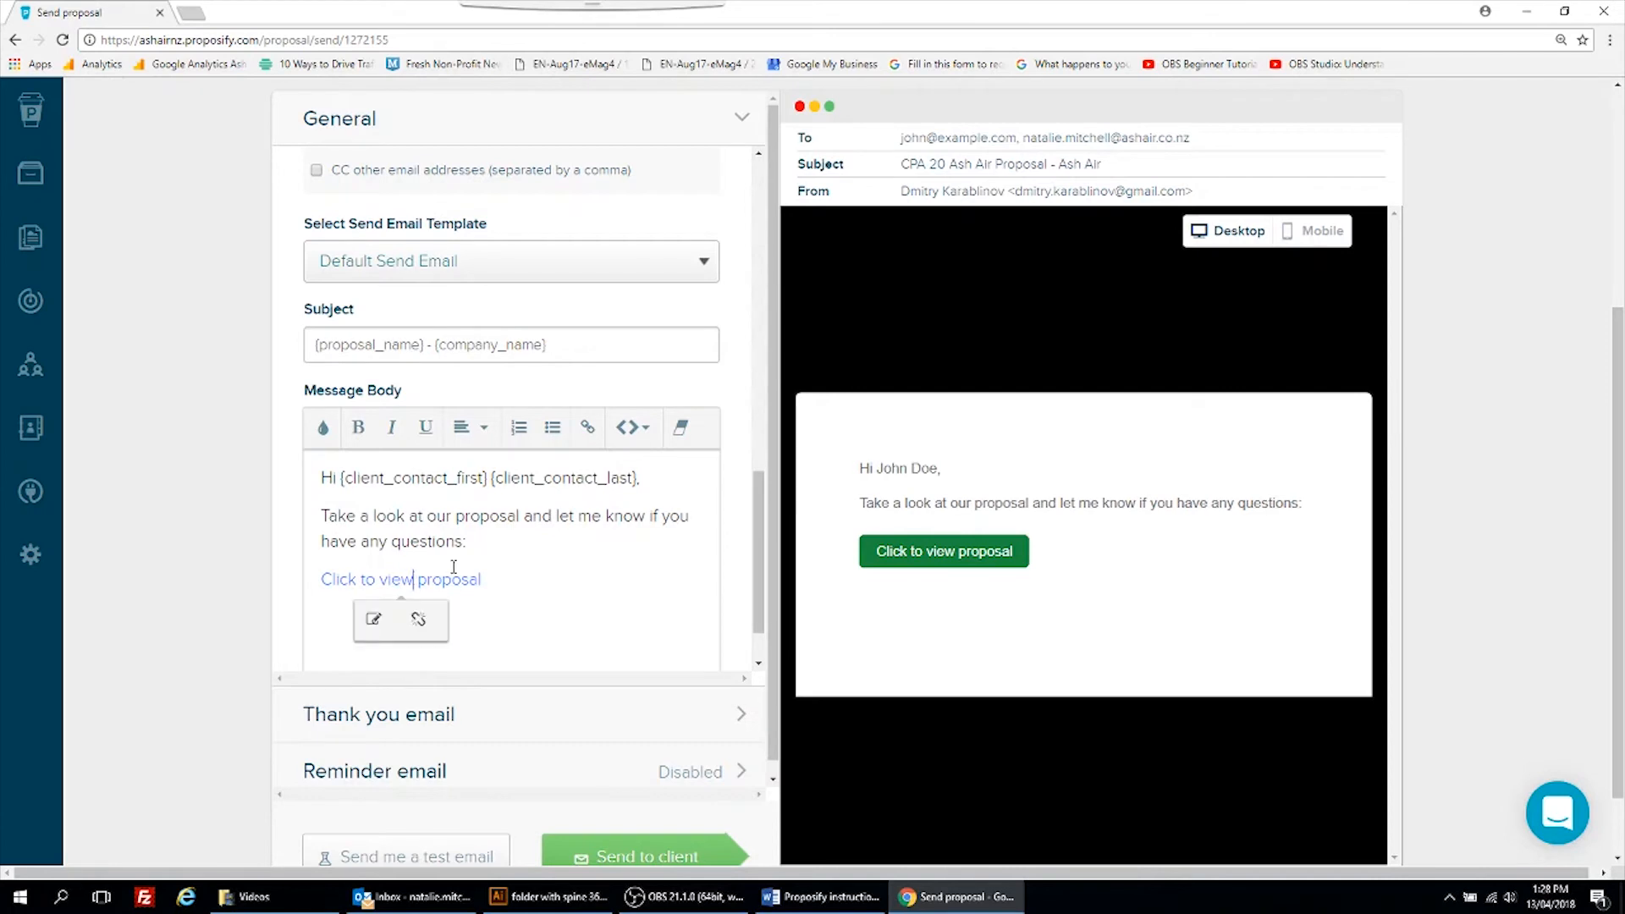
text(CP)
text(A 20)
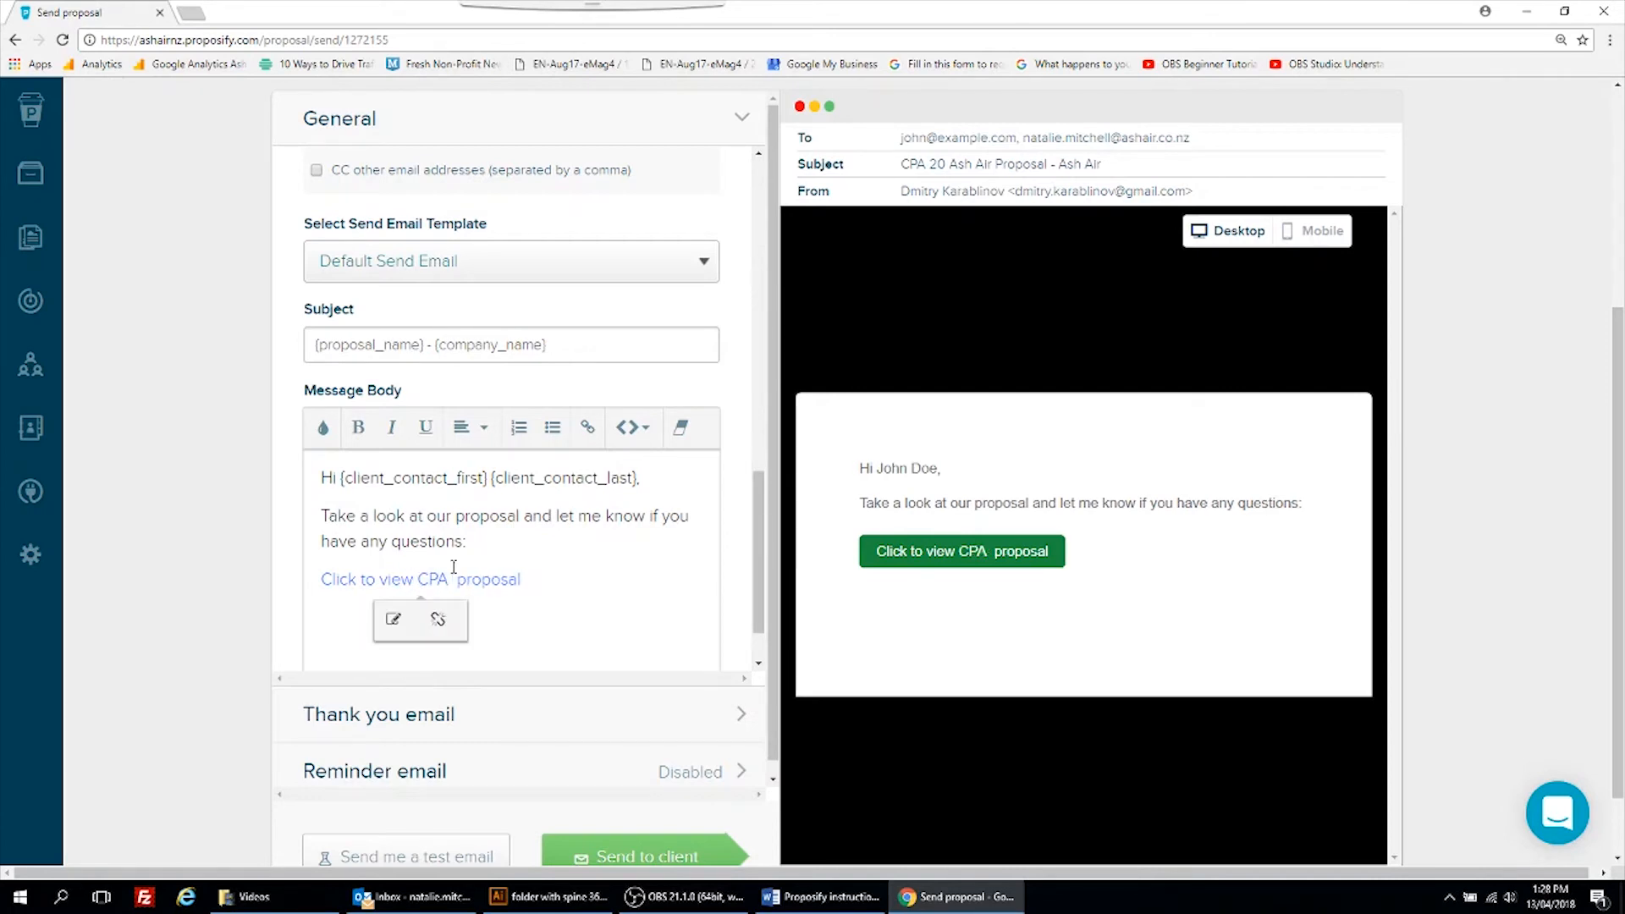
click(160, 590)
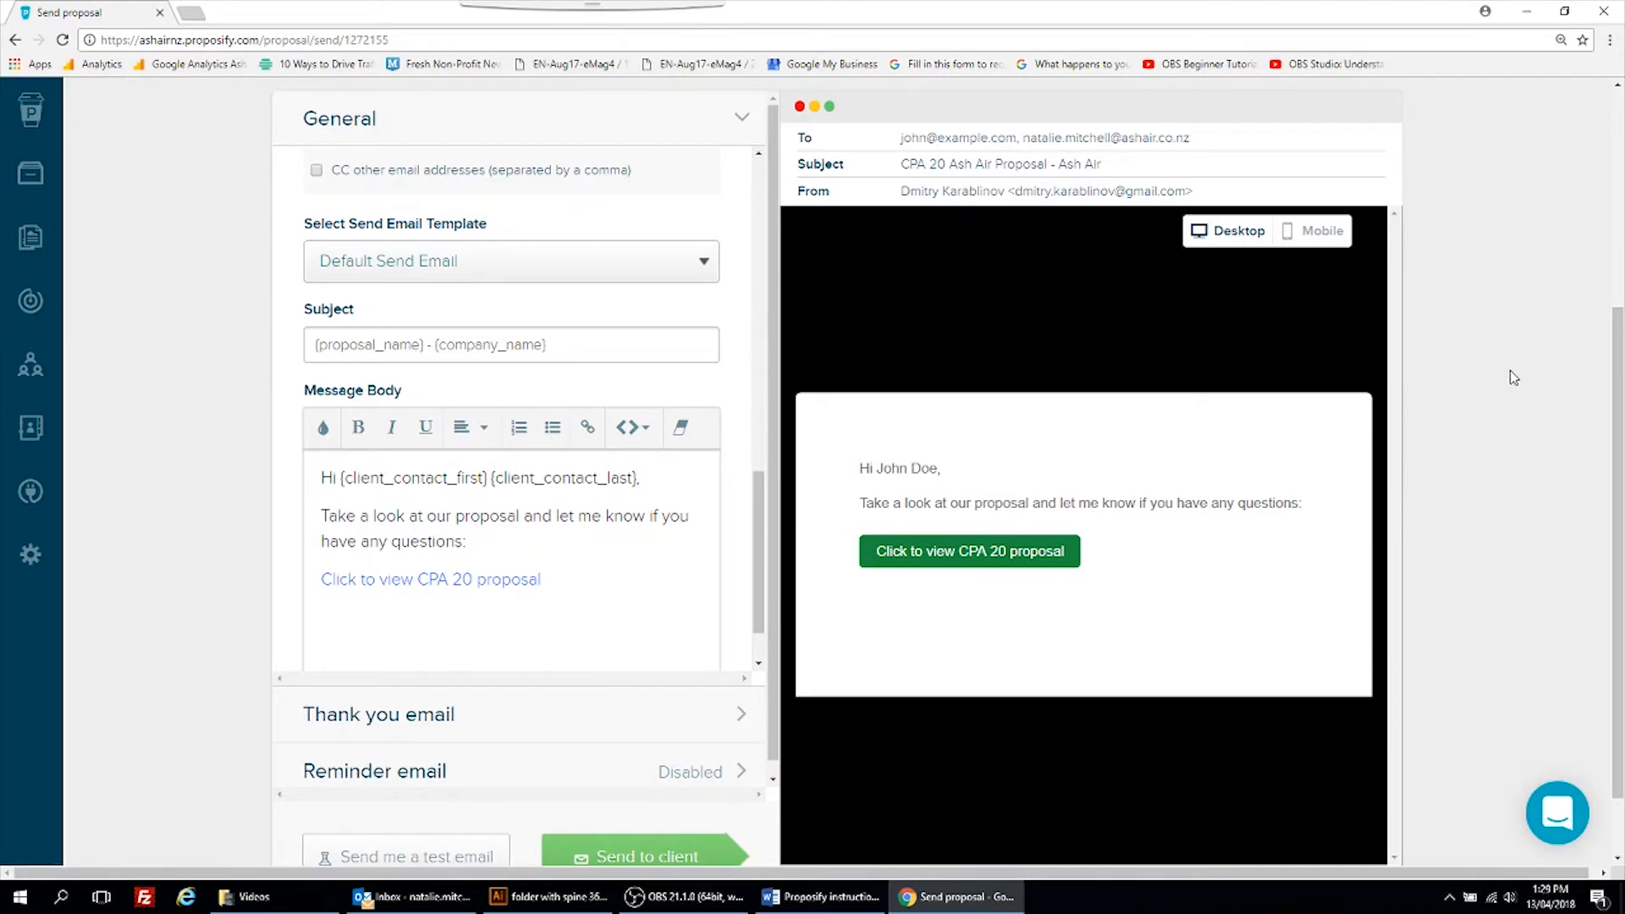
Step: Preview the proposal email in the Mobile layout and return to the Desktop preview
scroll(1512, 377, down, 1)
scroll(1512, 377, up, 1)
click(1317, 230)
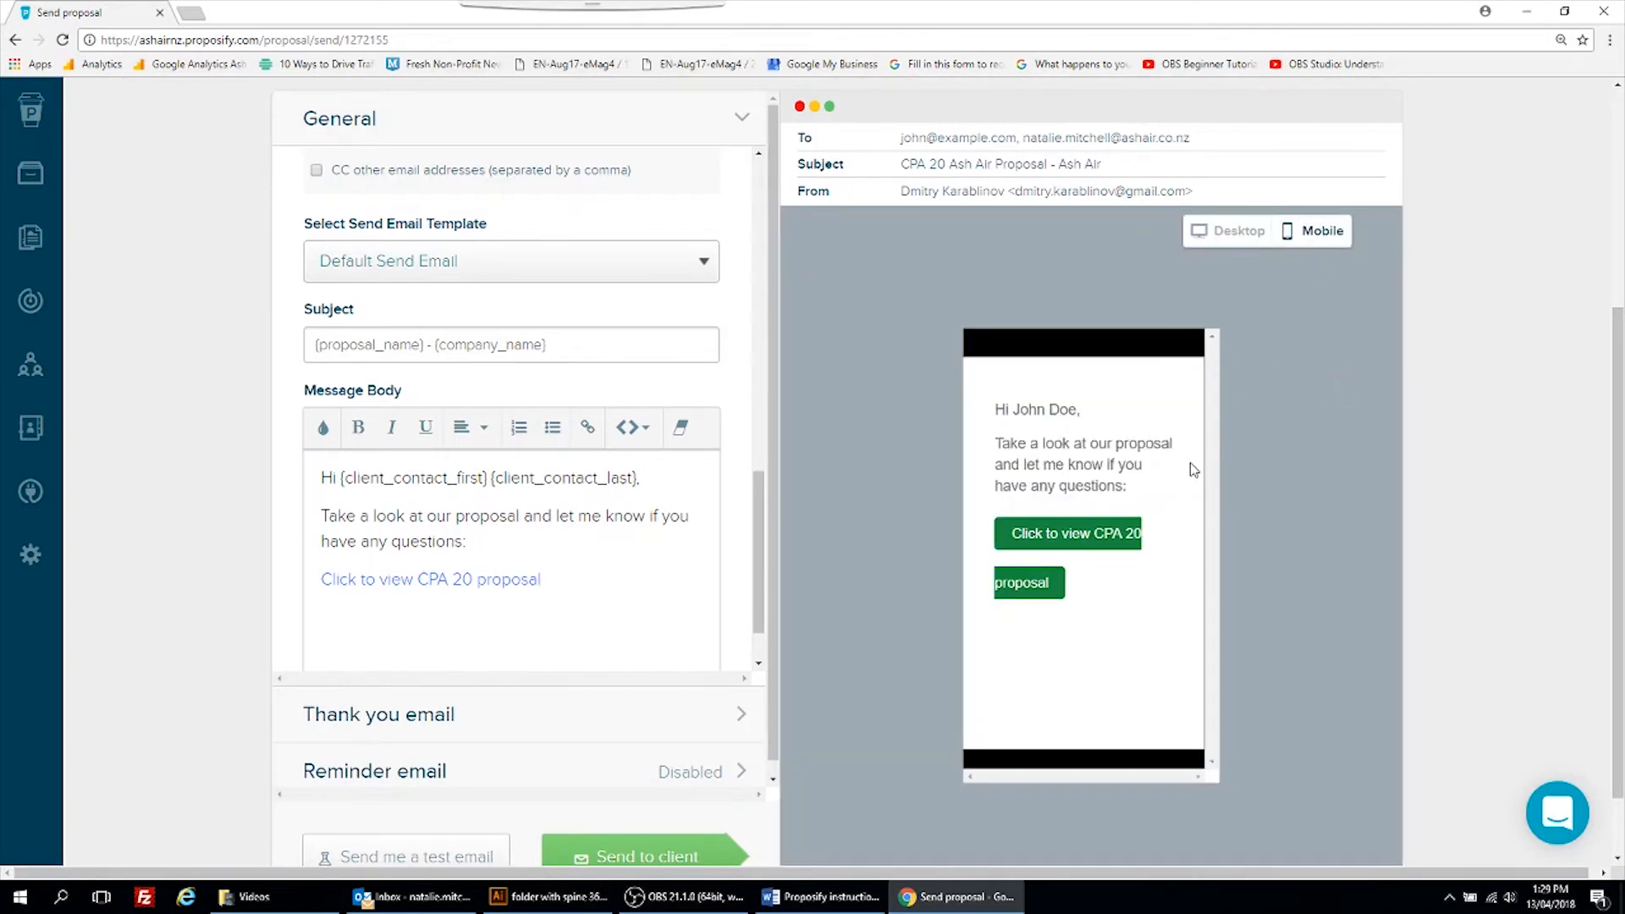
click(1238, 243)
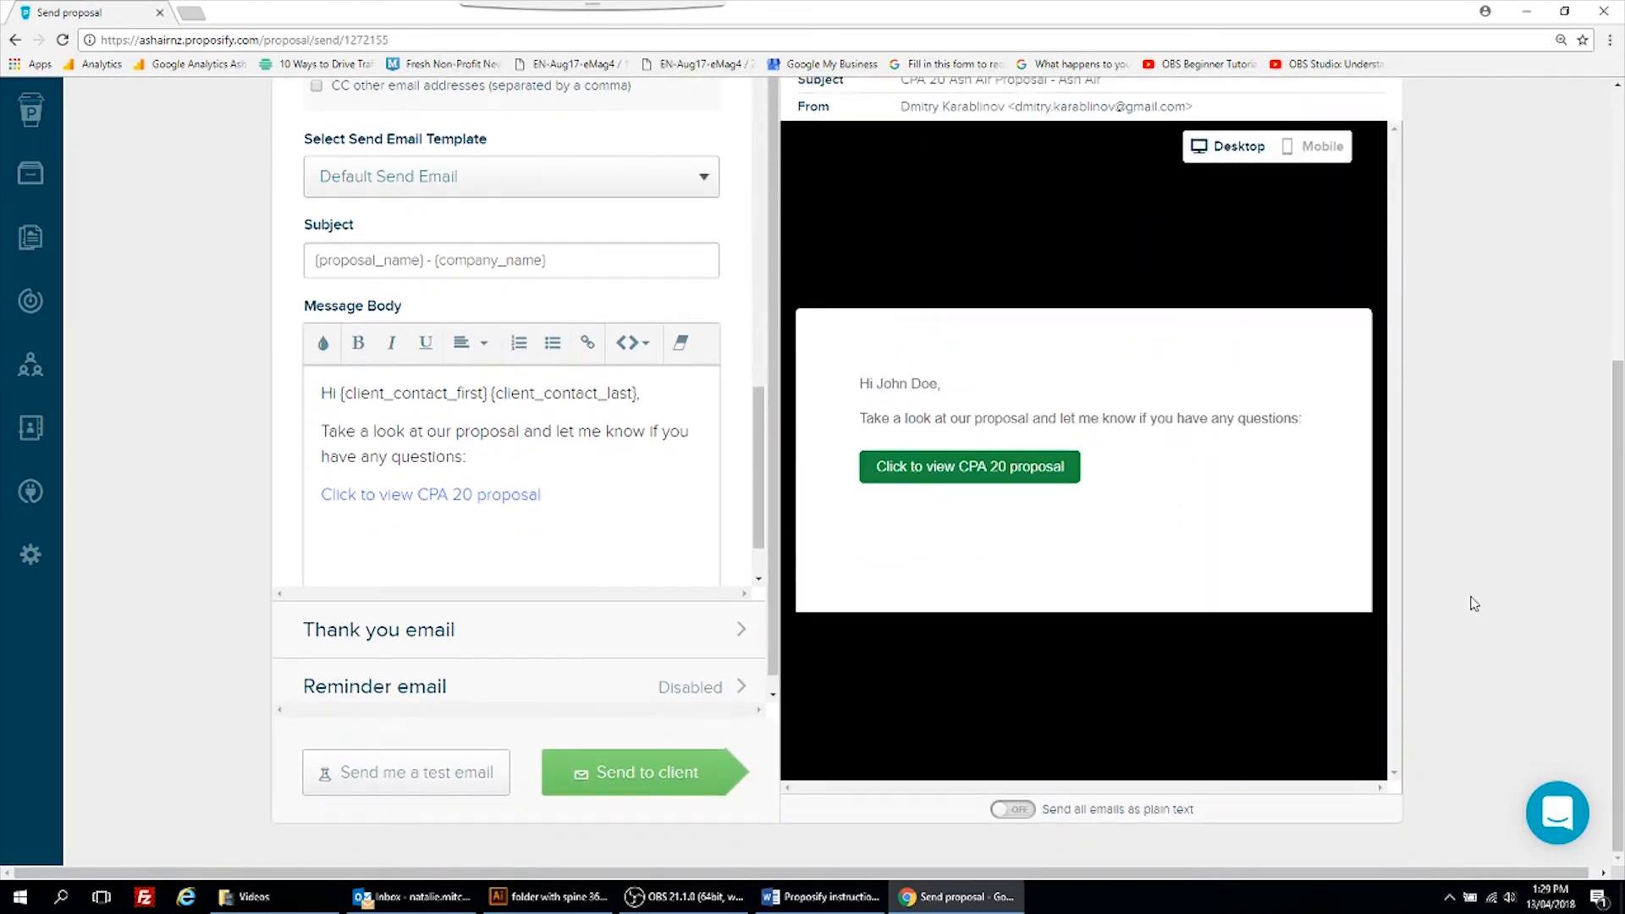
Step: Turn on sending all emails as plain text and check the resulting email preview
scroll(1469, 602, down, 1)
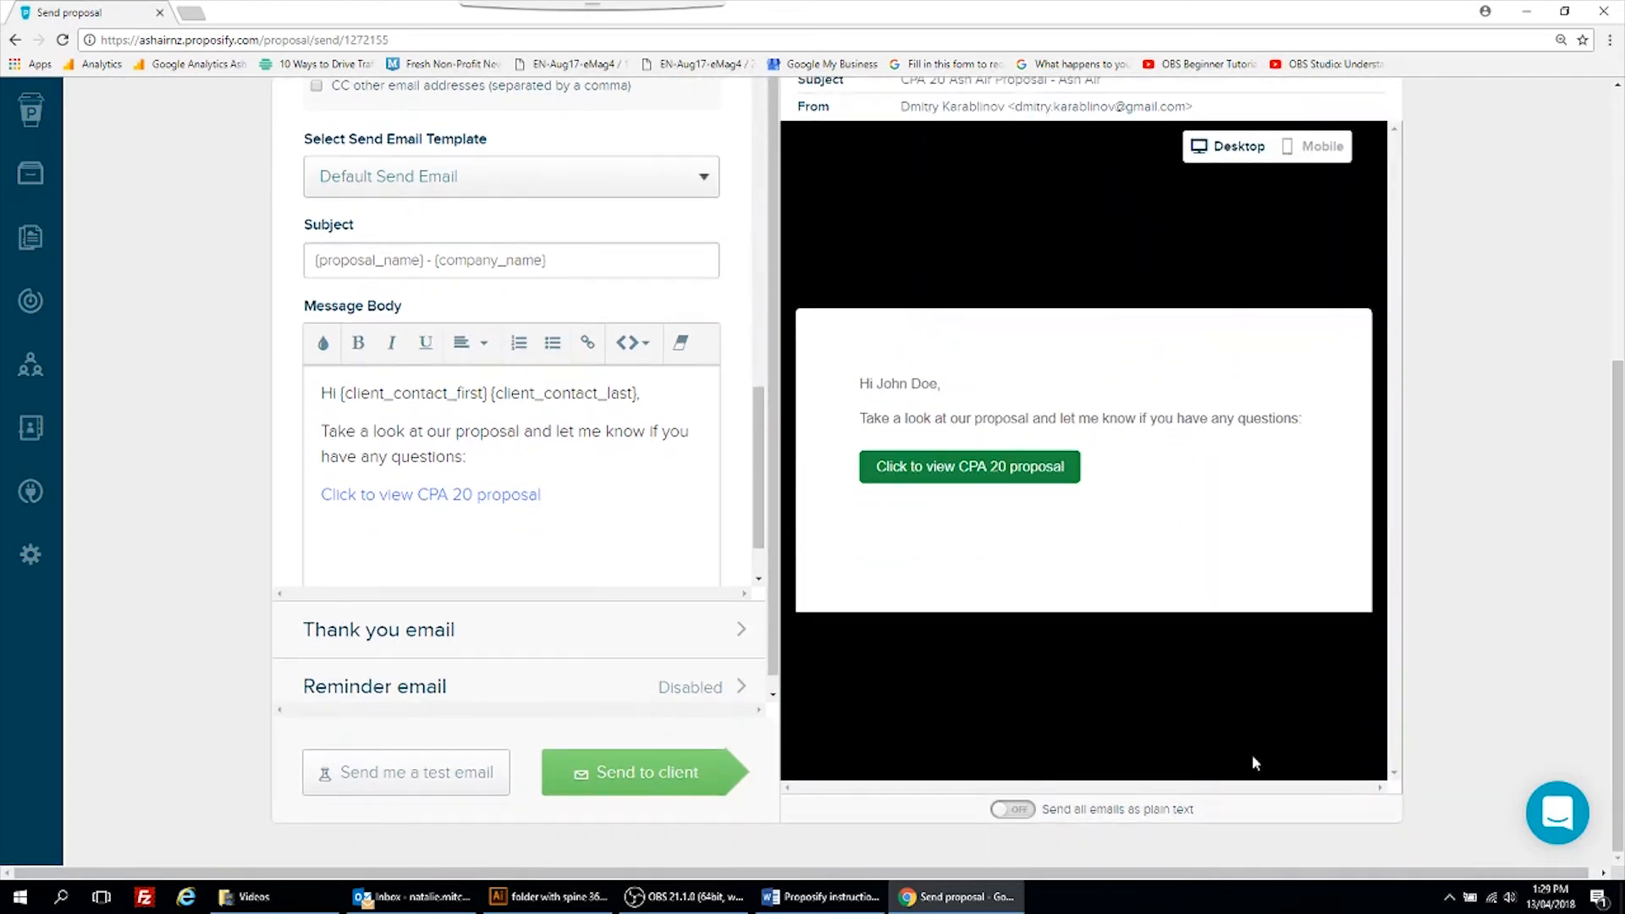
click(1018, 811)
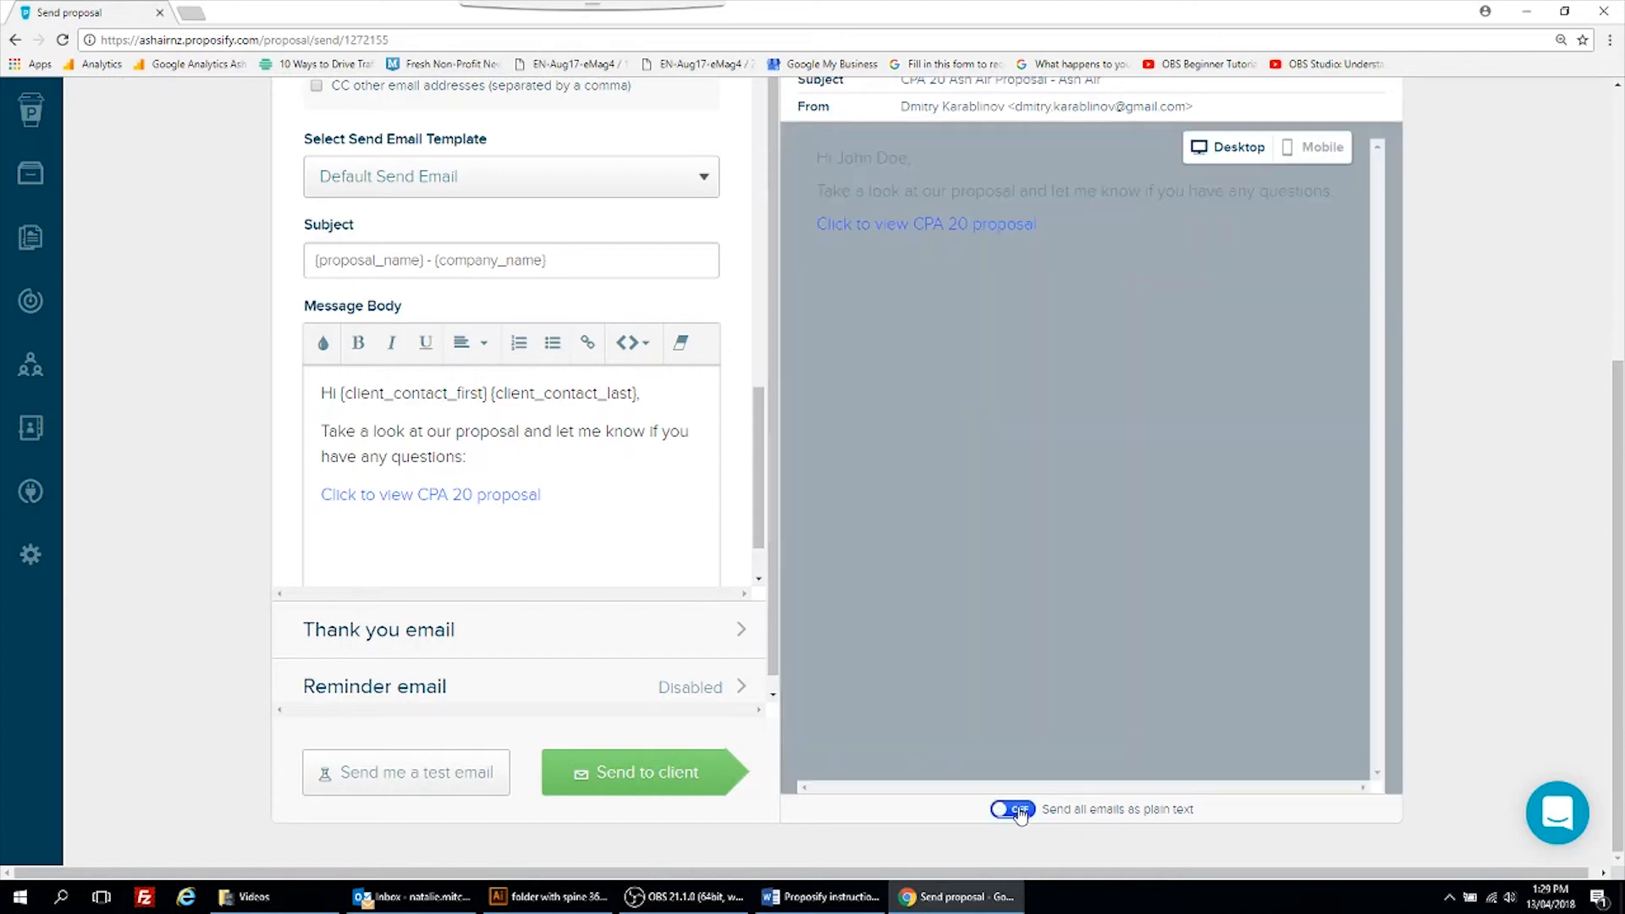
scroll(1194, 596, up, 1)
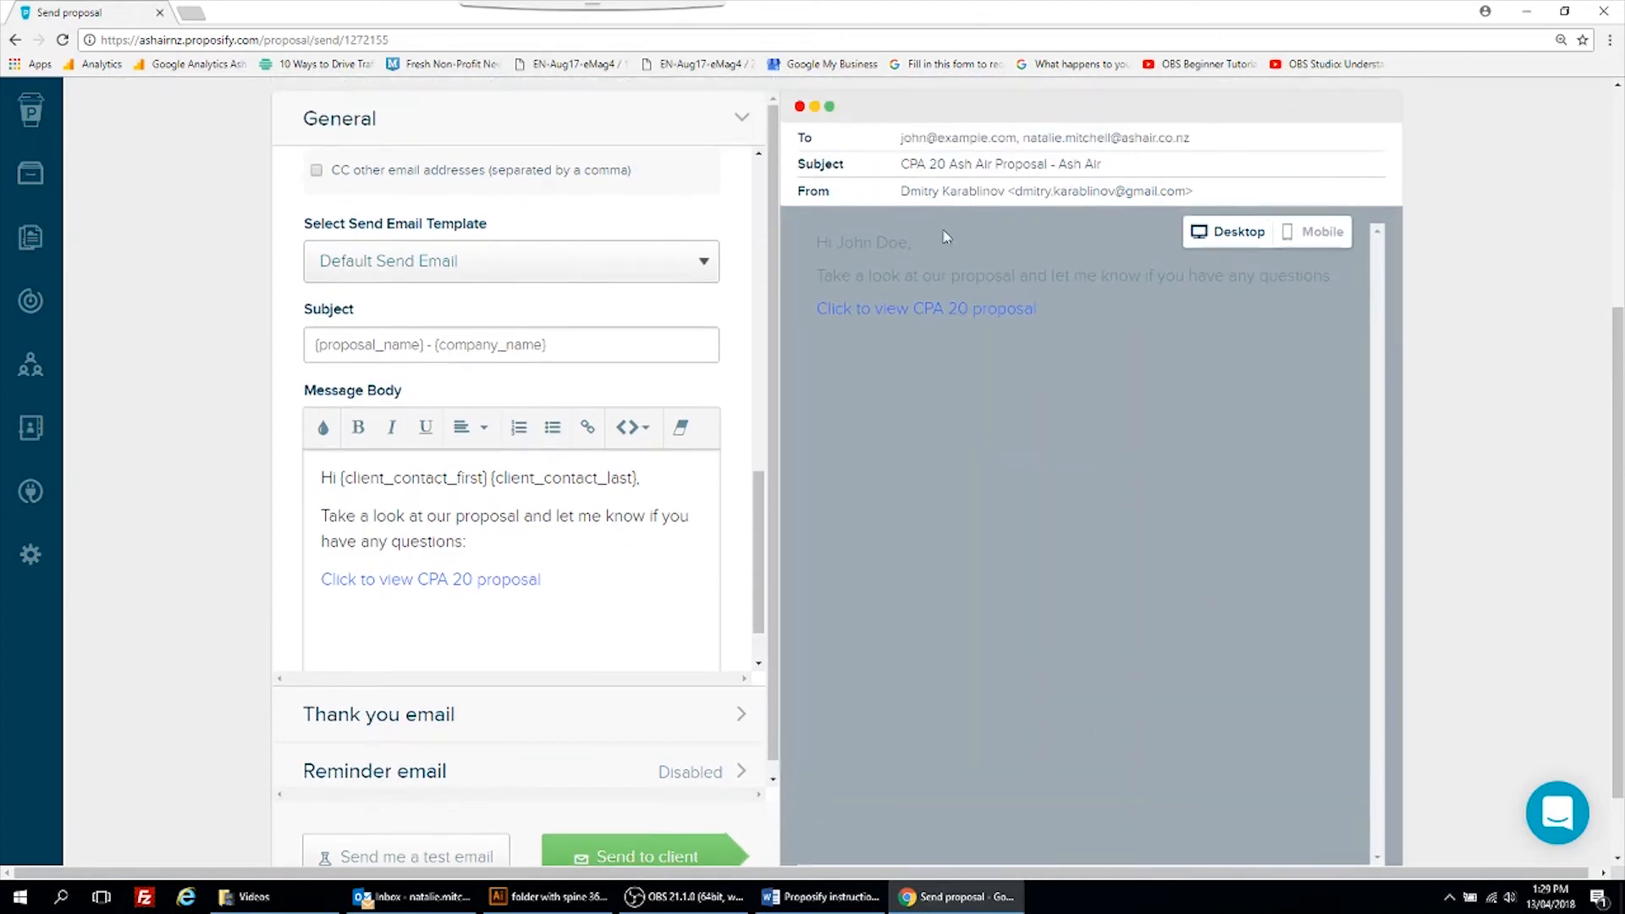
scroll(1346, 661, down, 1)
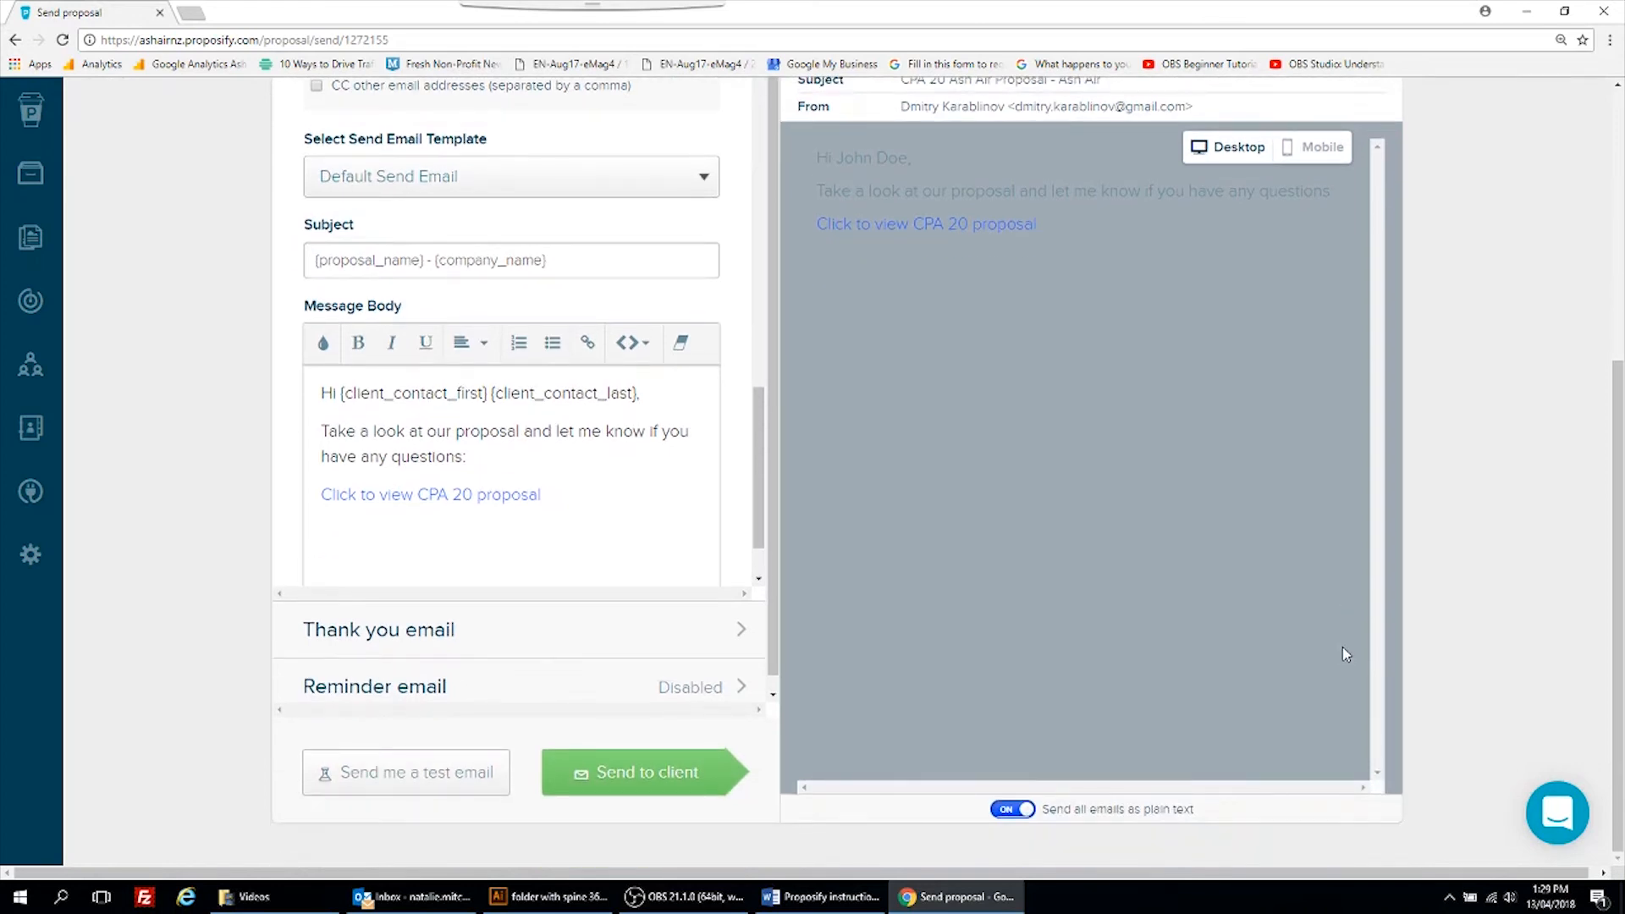
Step: Send the proposal email to the client, confirm the sending, and check the result on the dashboard
click(640, 779)
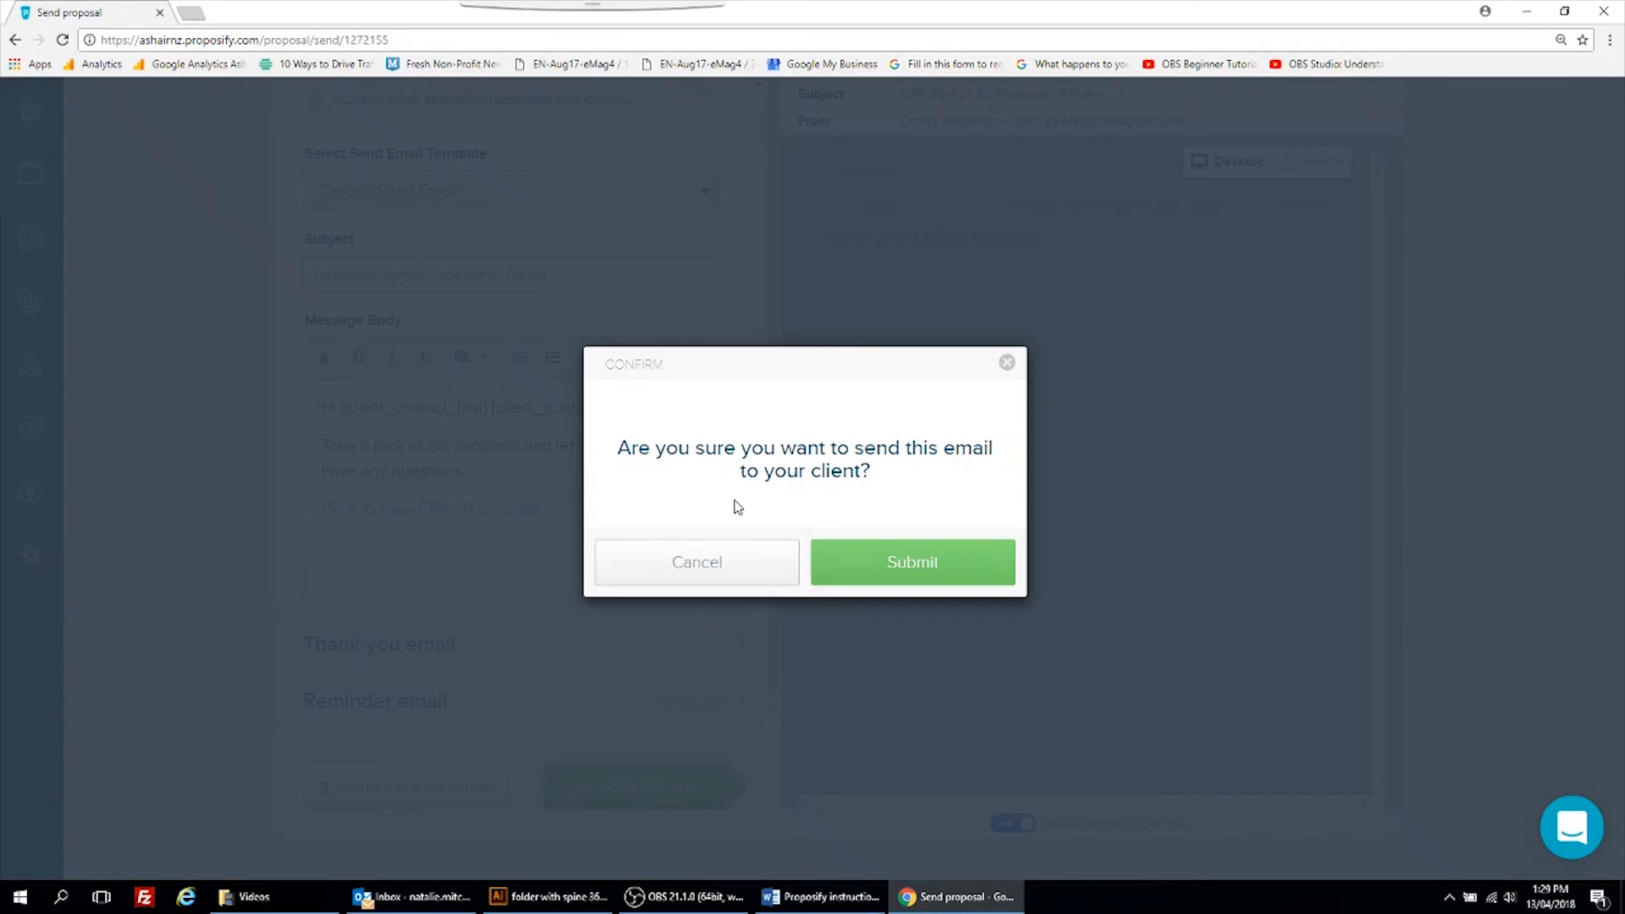
click(871, 570)
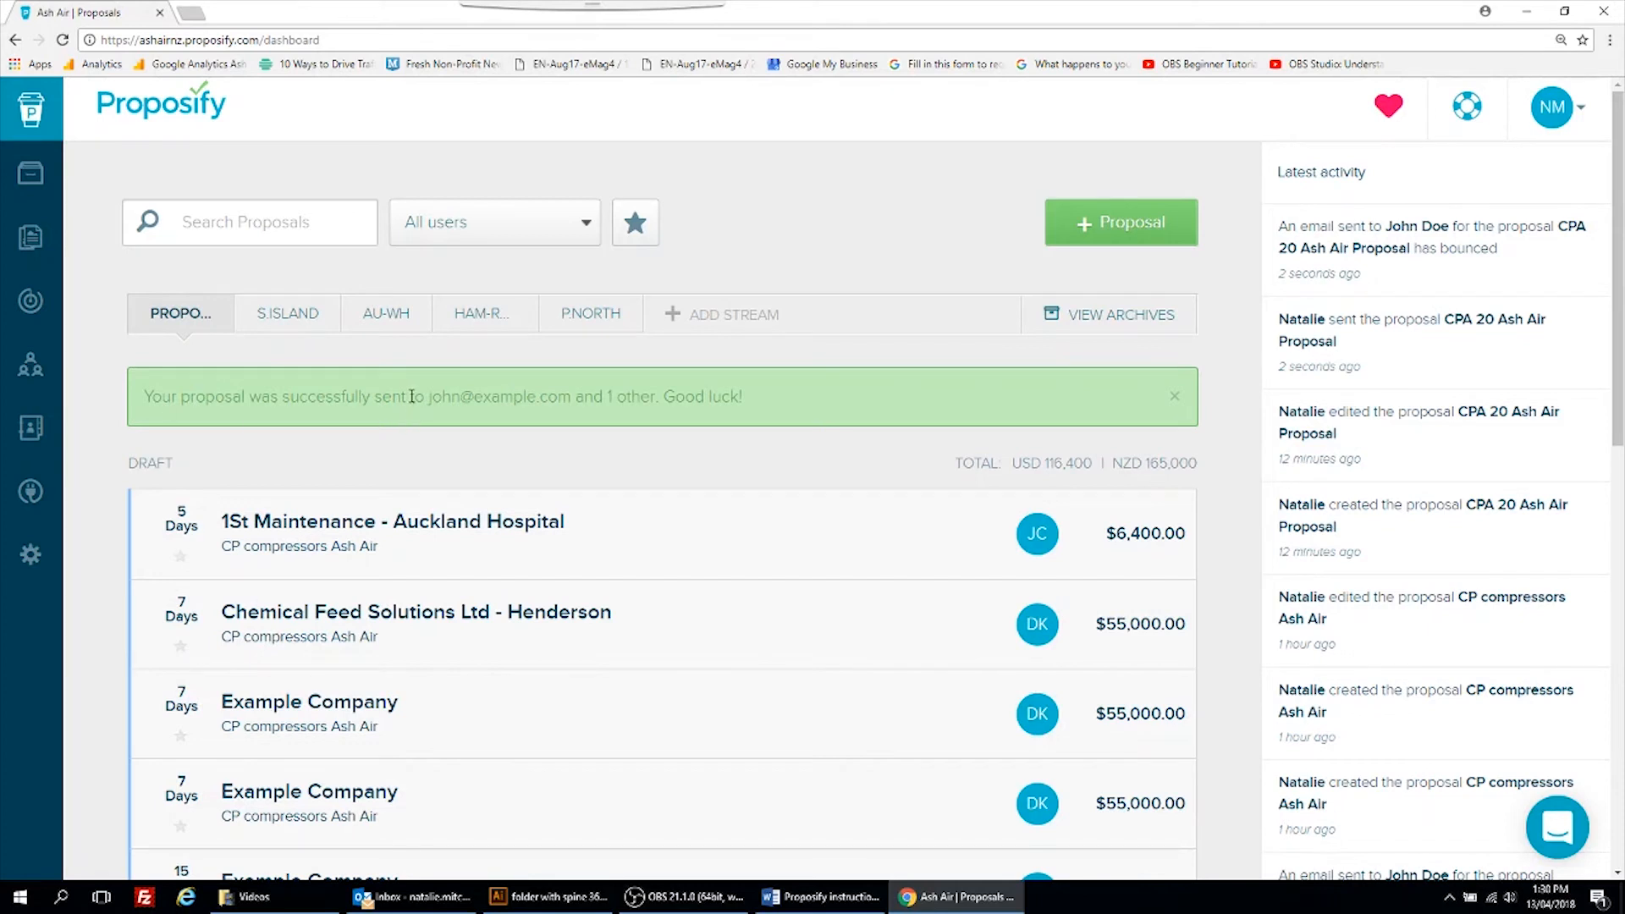
drag(410, 396, 558, 401)
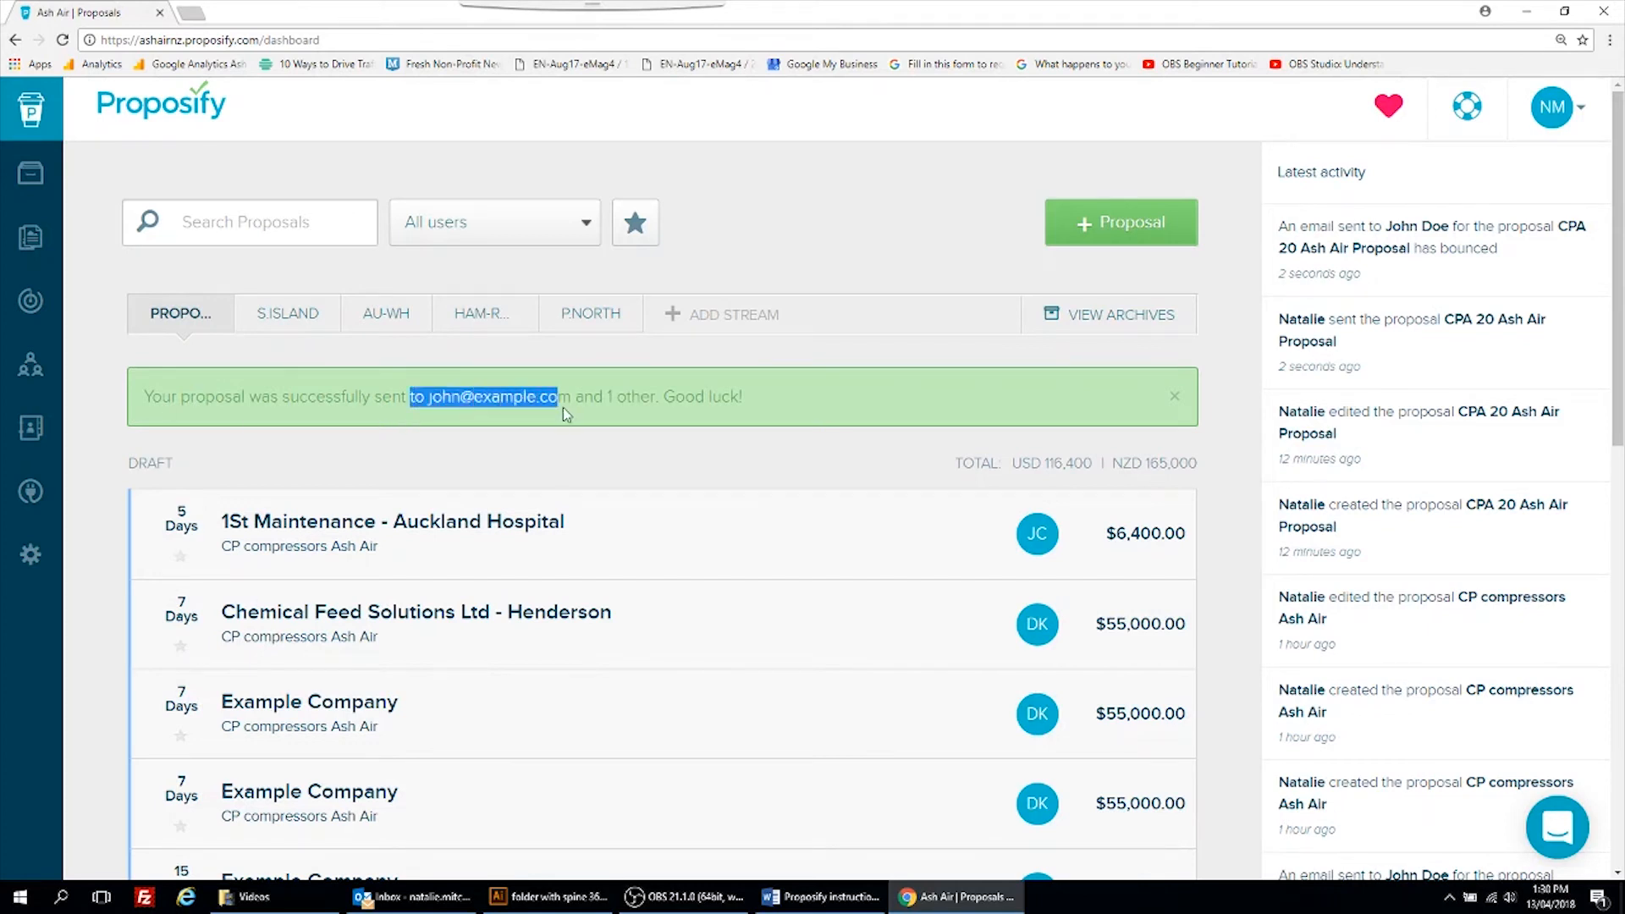
mouse_move(612, 398)
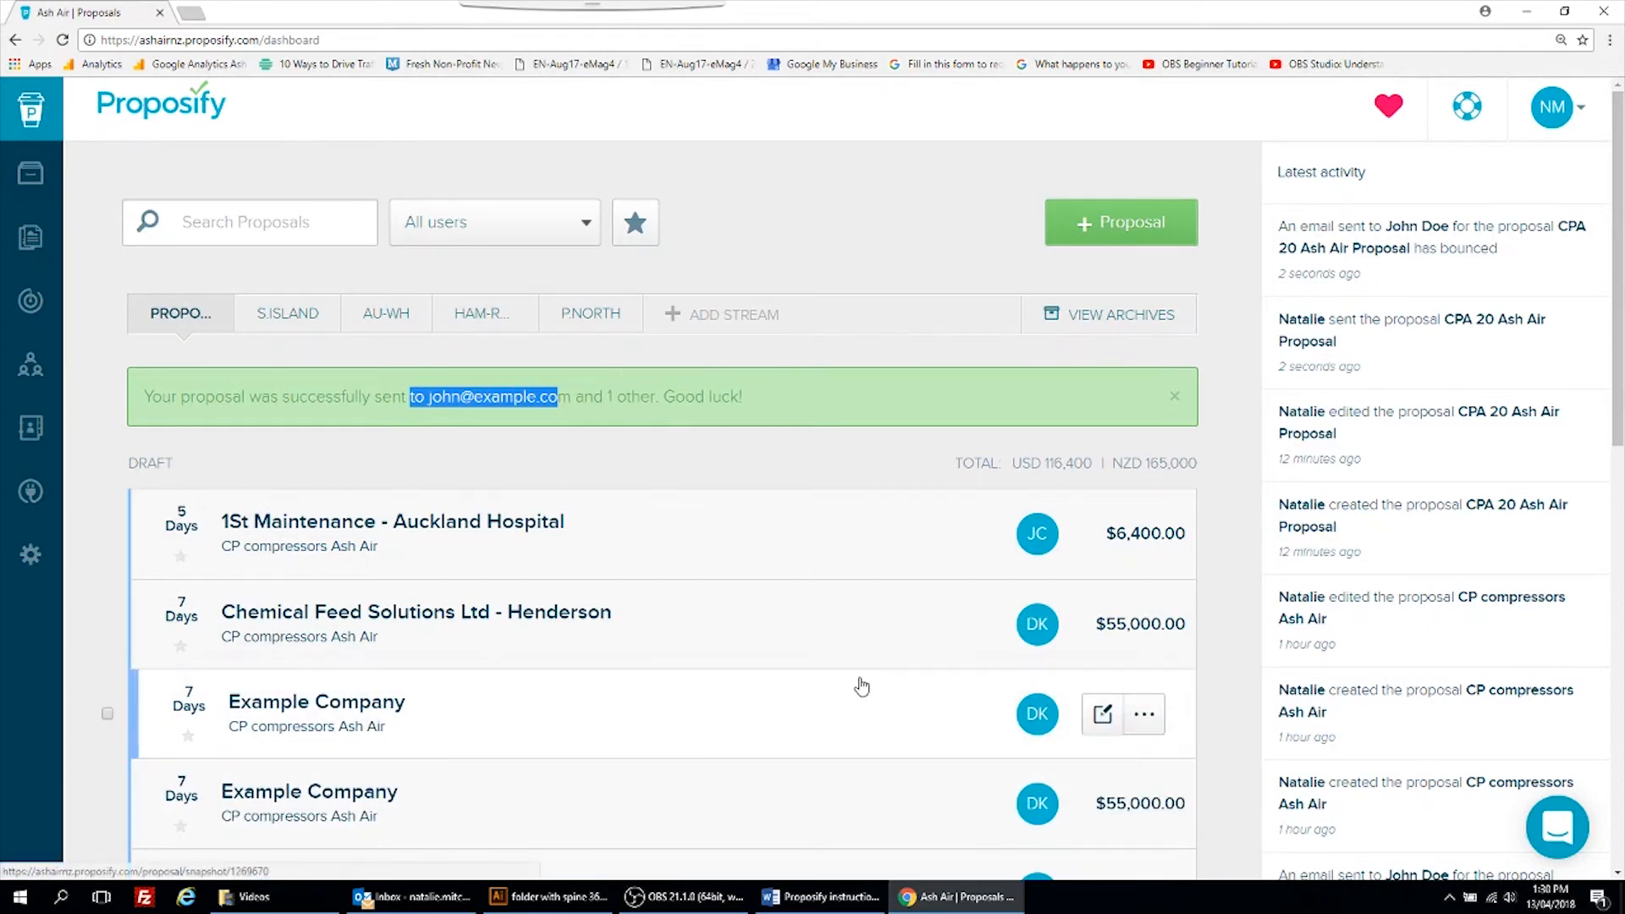
scroll(860, 682, down, 1)
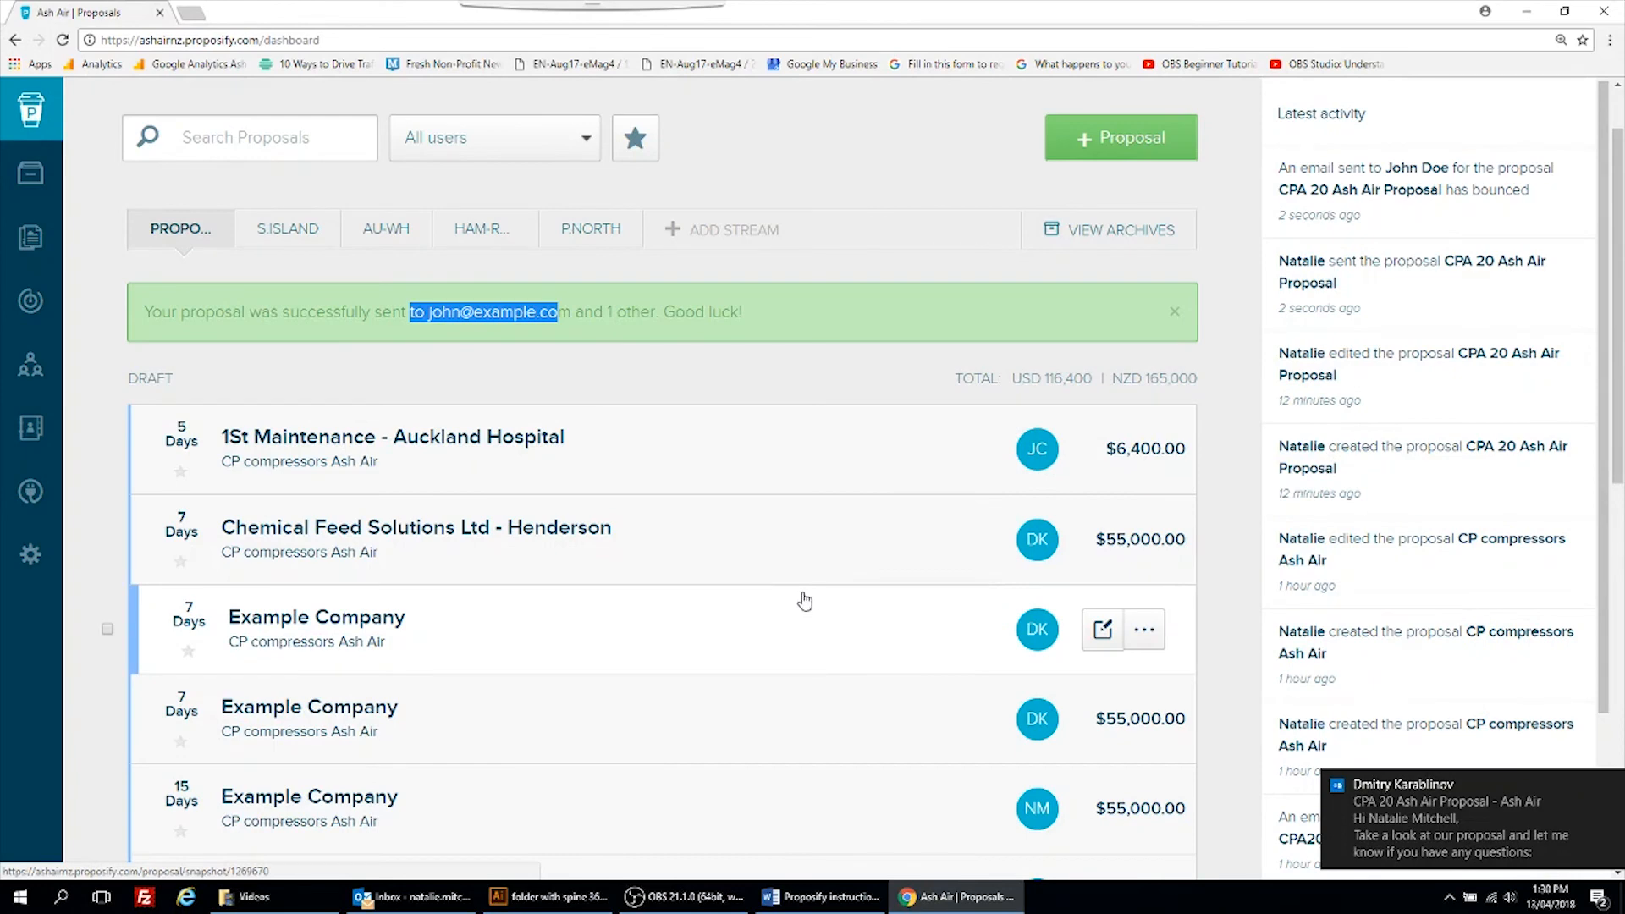
Step: Switch to Outlook and read the received CPA 20 Ash Air Proposal email
click(1435, 800)
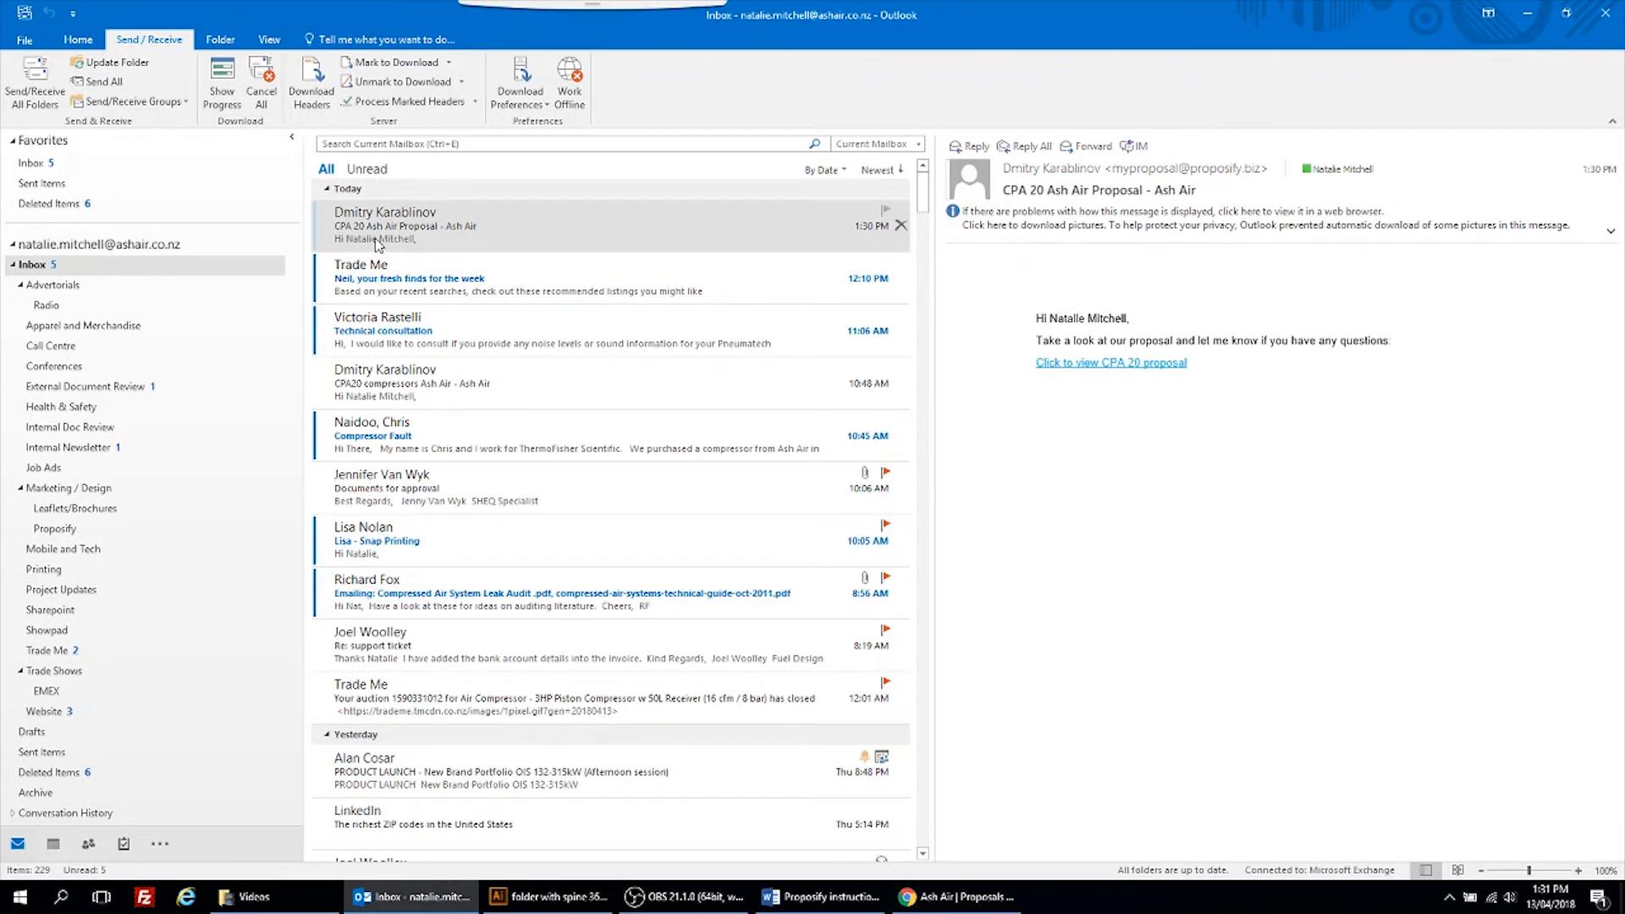
drag(1078, 420, 993, 352)
click(1075, 421)
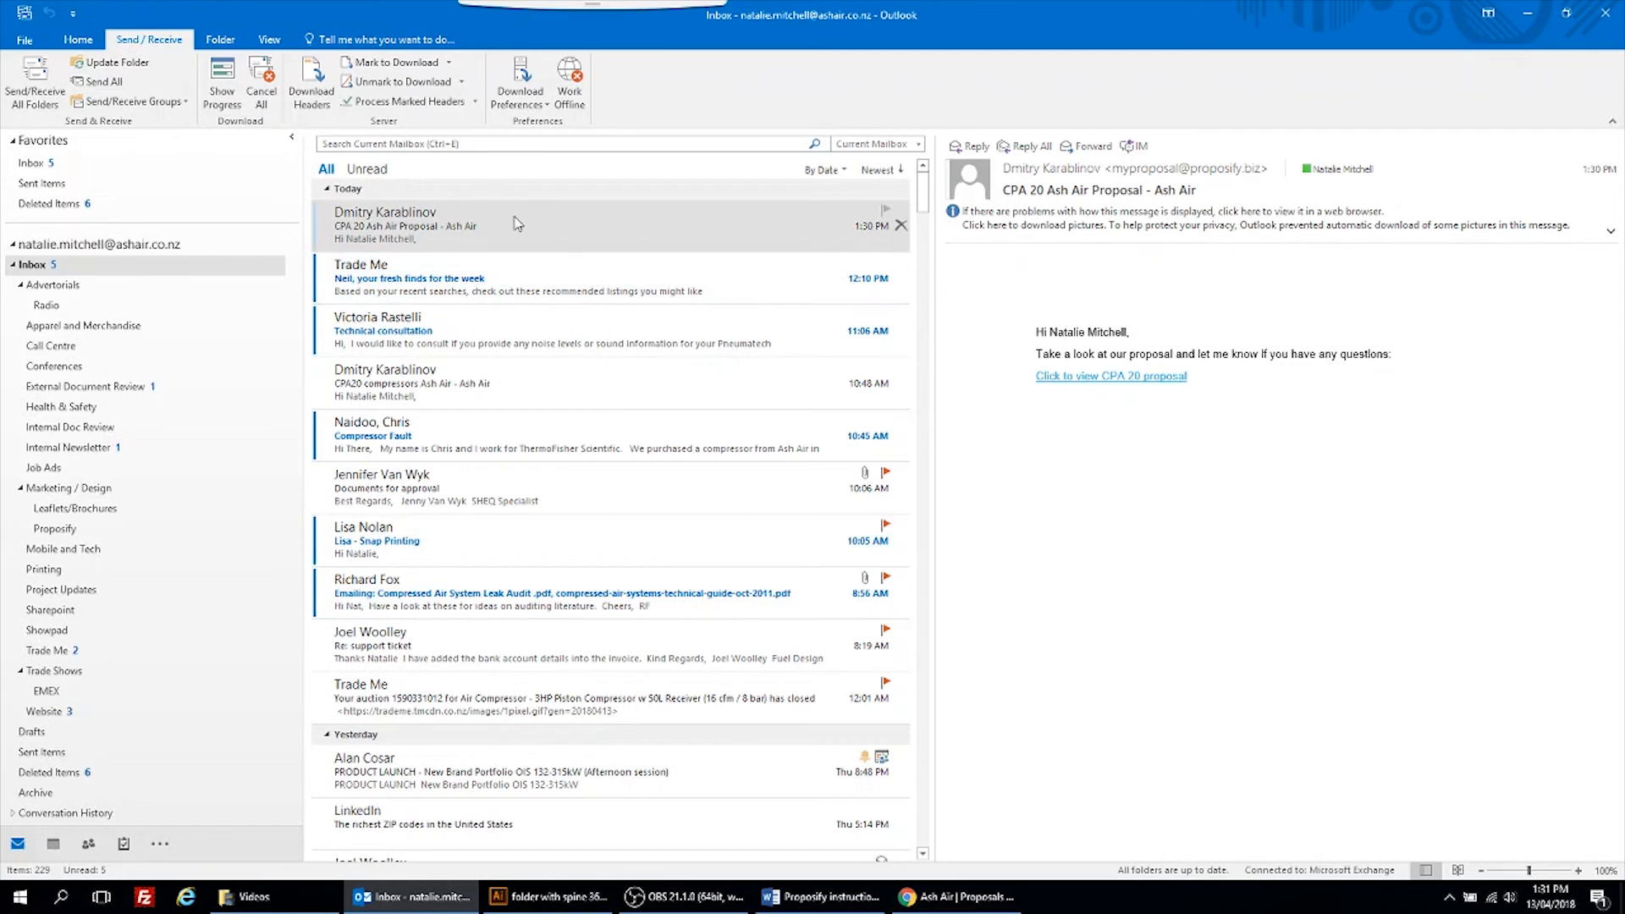
Step: Open the CPA 20 proposal through the link in the email and look through its PDF version
click(1112, 380)
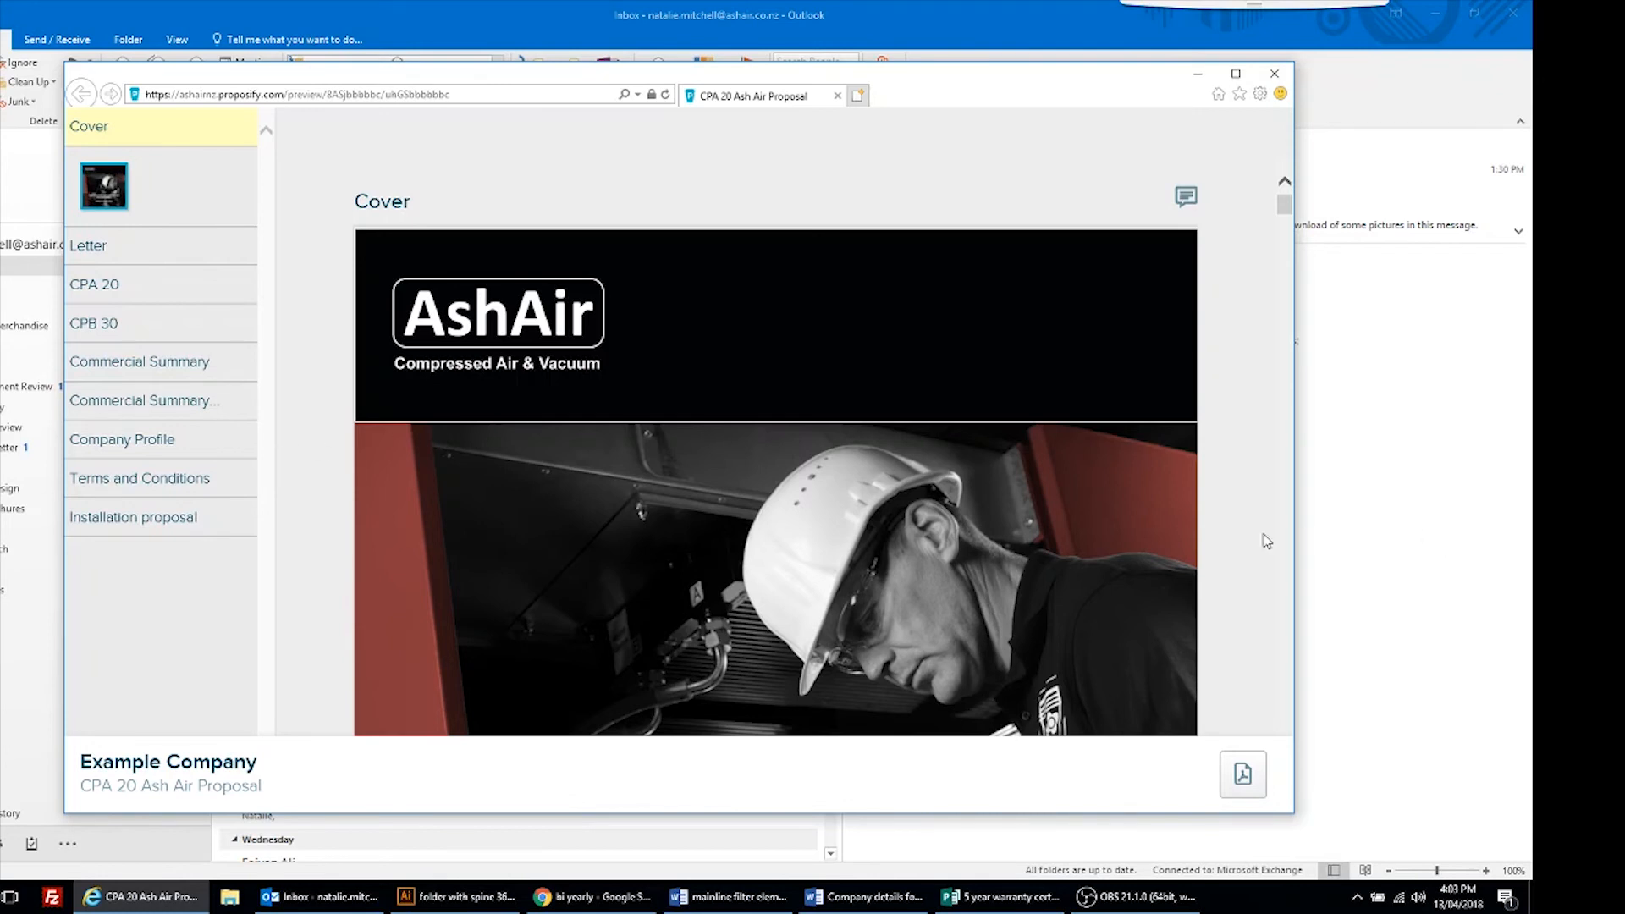
click(1243, 775)
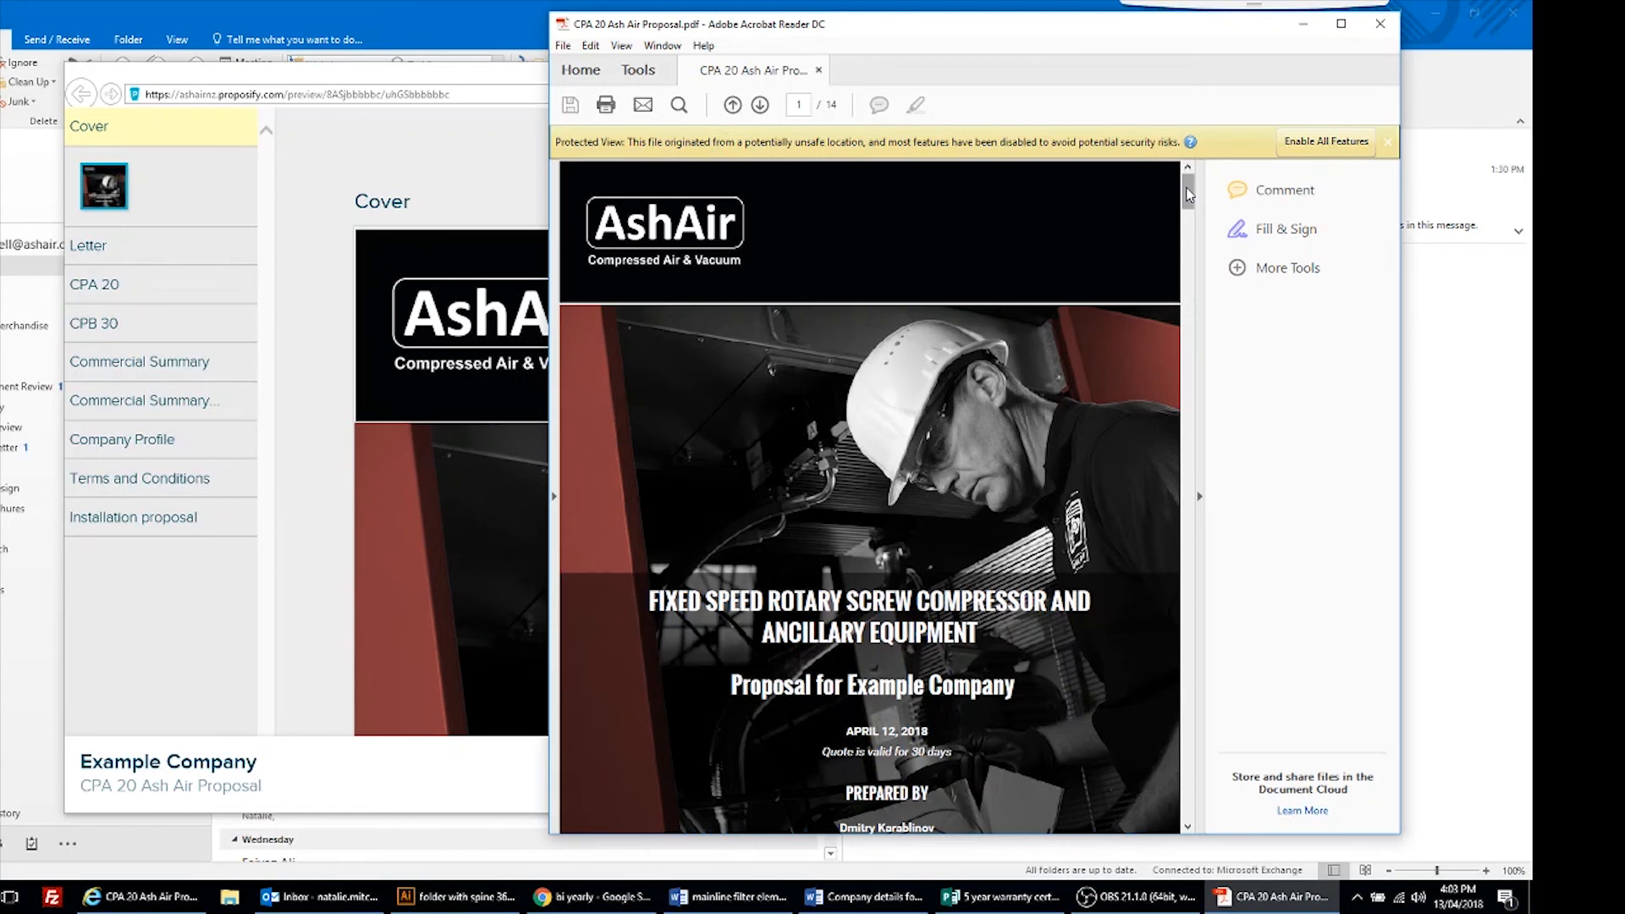
drag(1189, 194, 1200, 781)
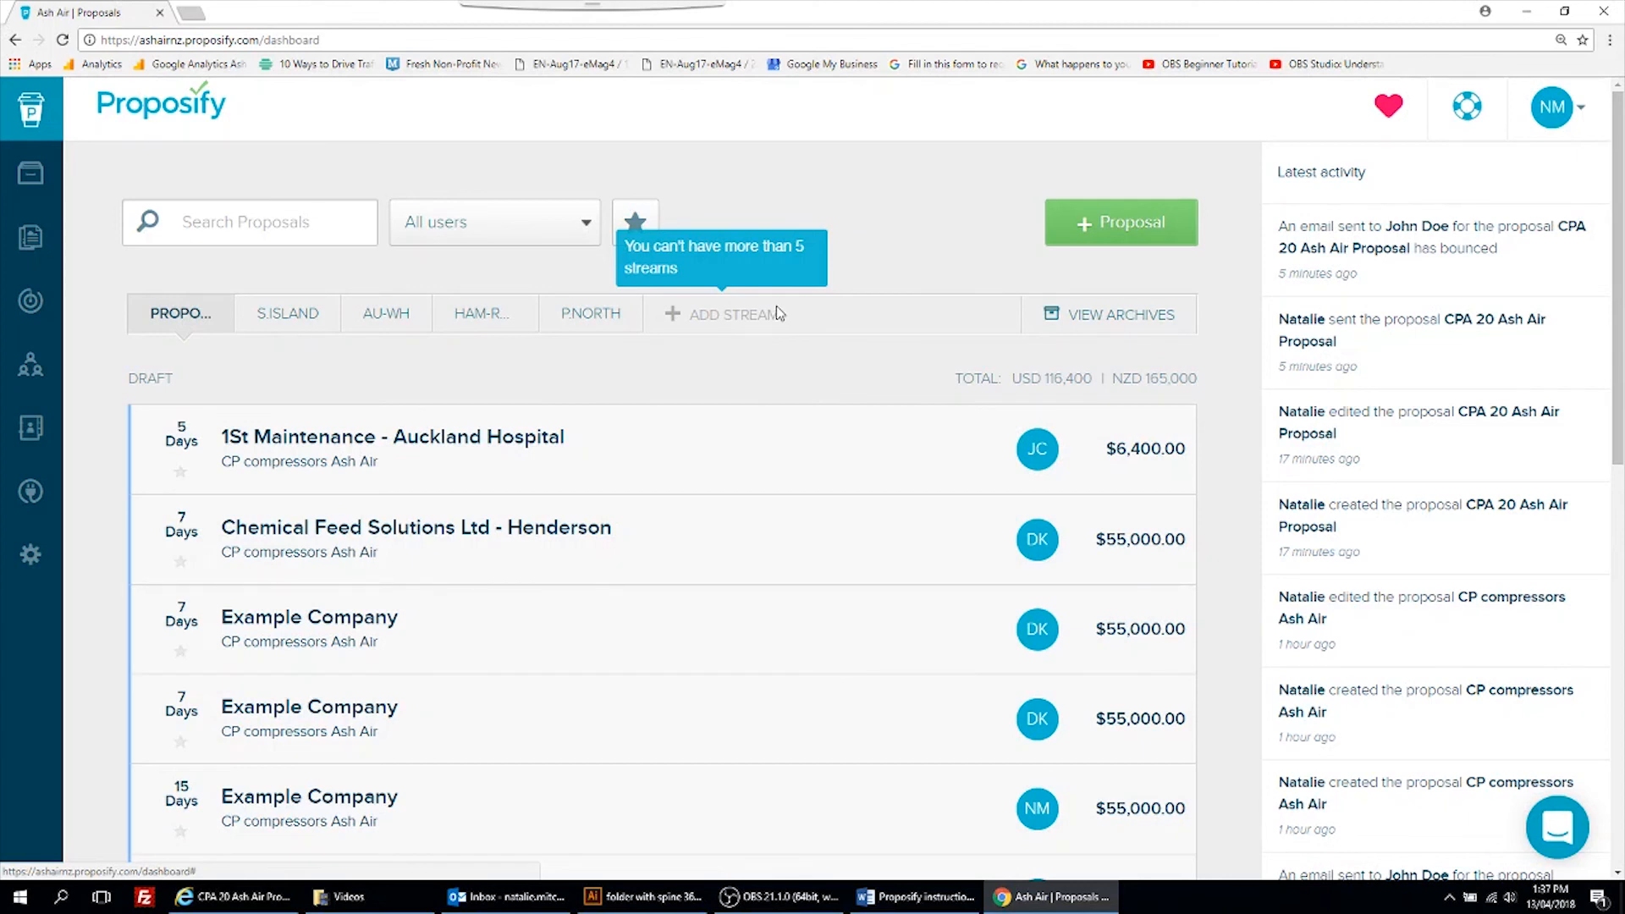
Step: Review the dashboard's proposal pipeline by status, and look at the HAM-R and AU-WH streams
scroll(550, 453, down, 10)
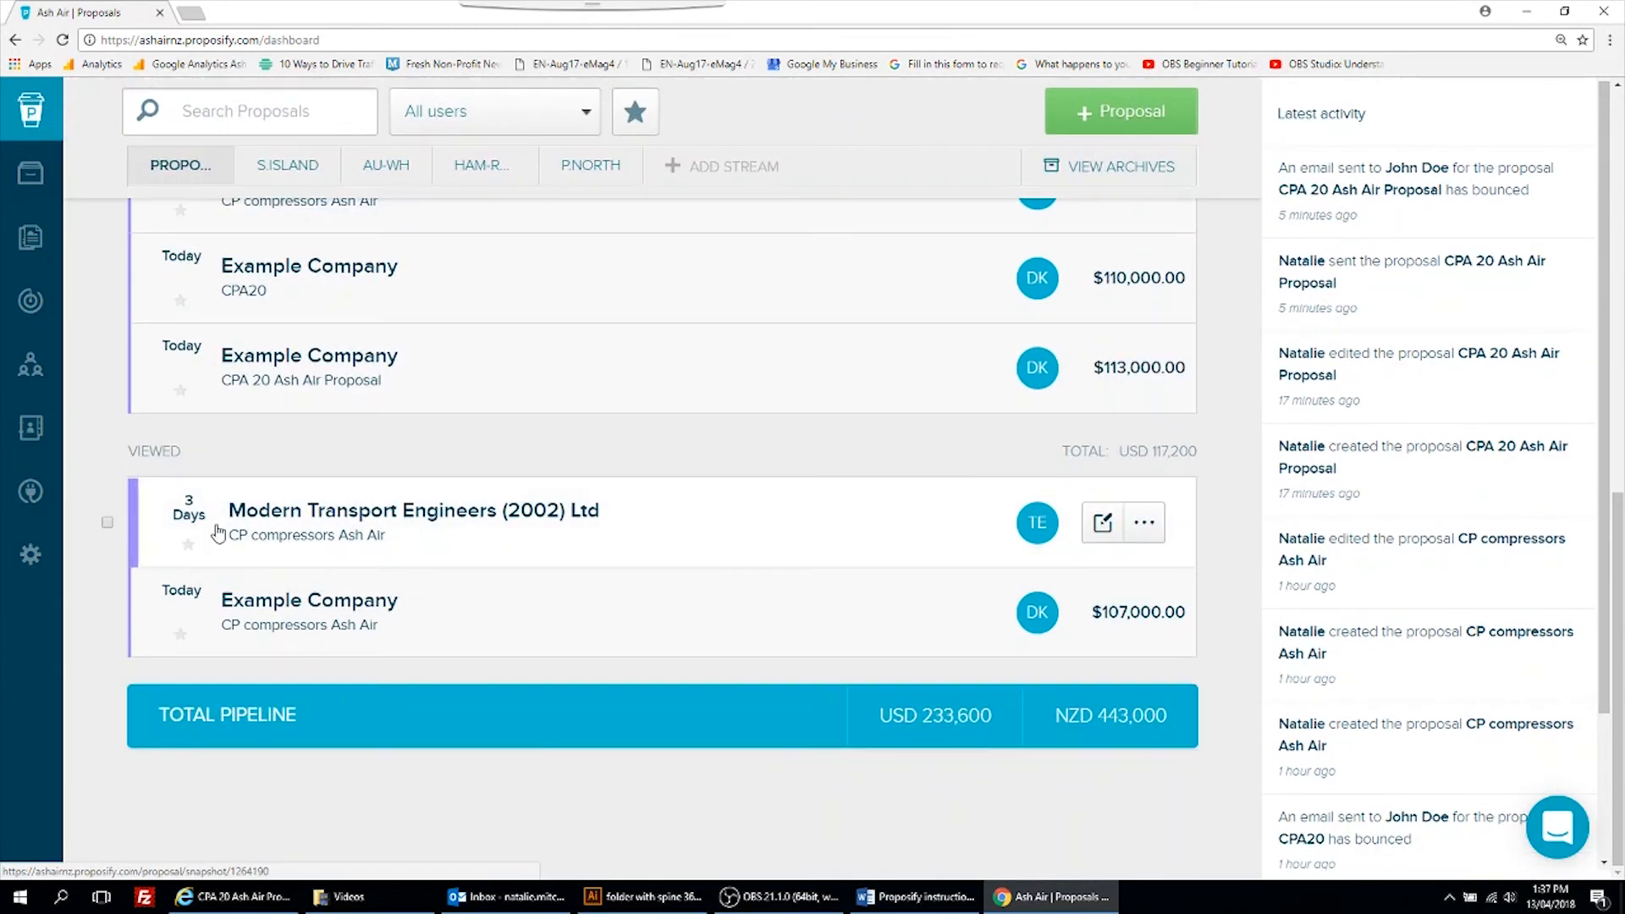
scroll(796, 245, up, 1)
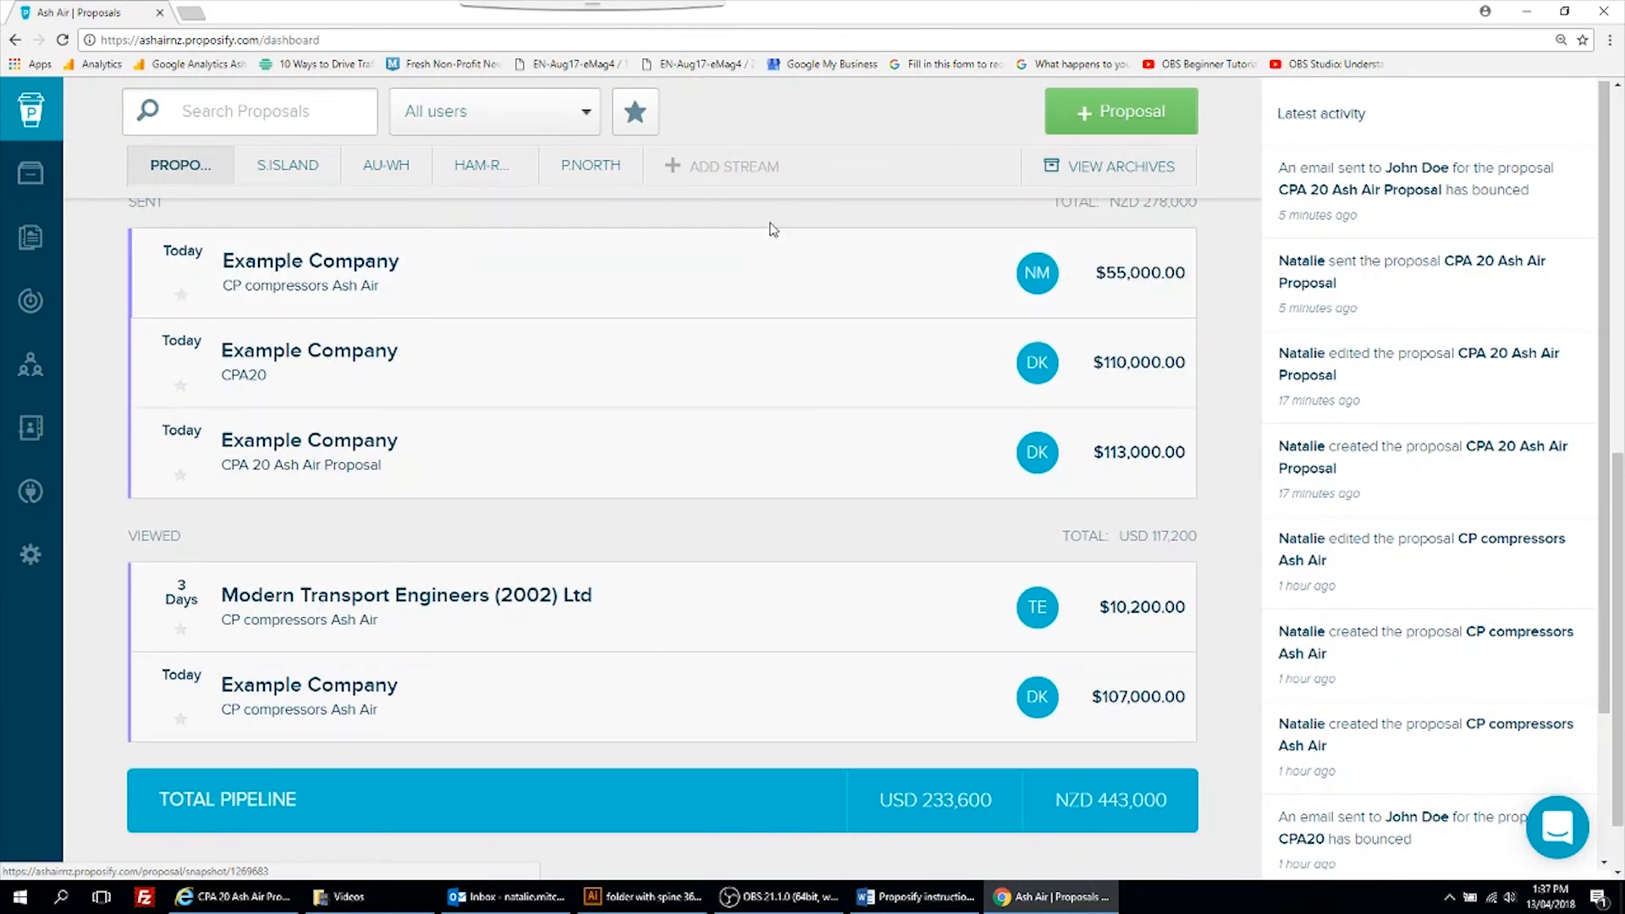
click(480, 183)
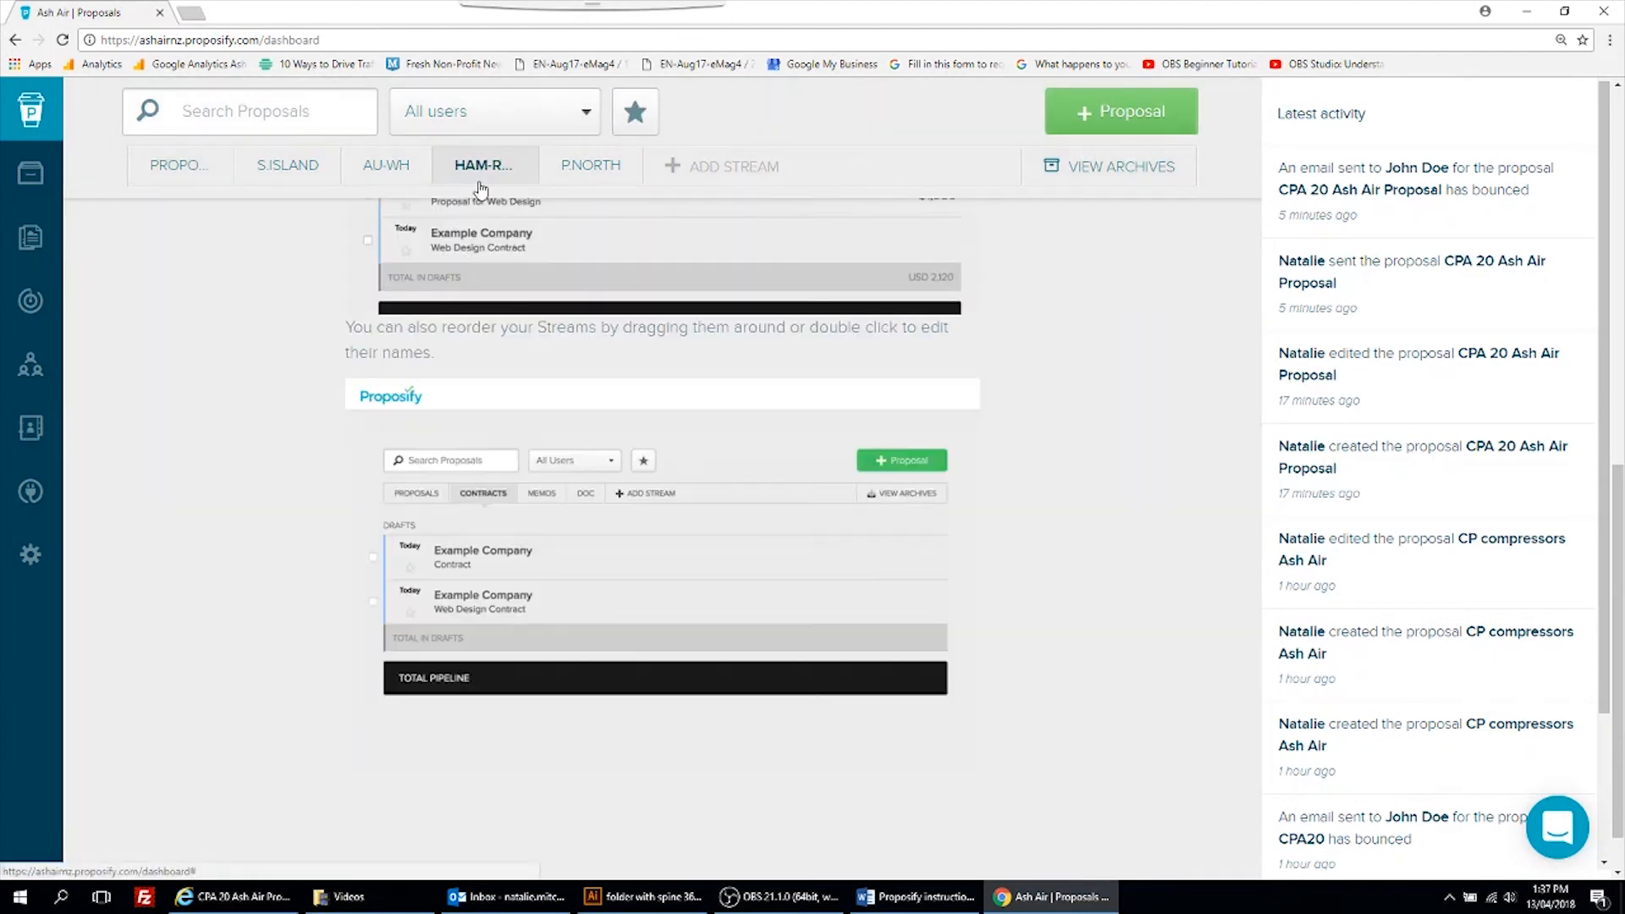
scroll(618, 344, up, 5)
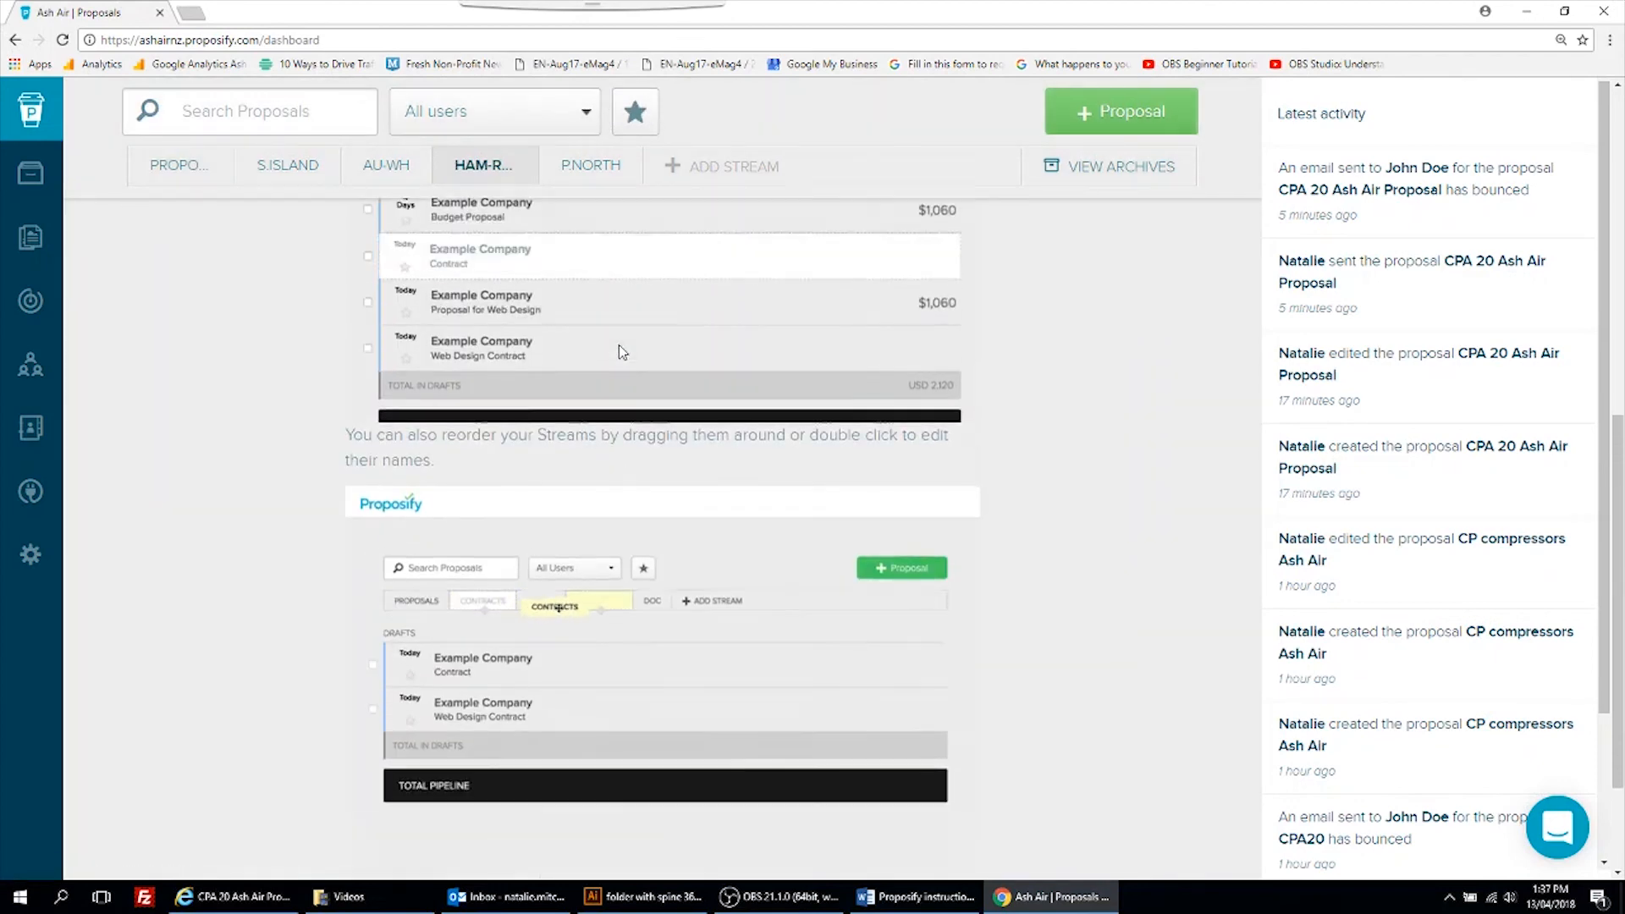
scroll(623, 349, up, 3)
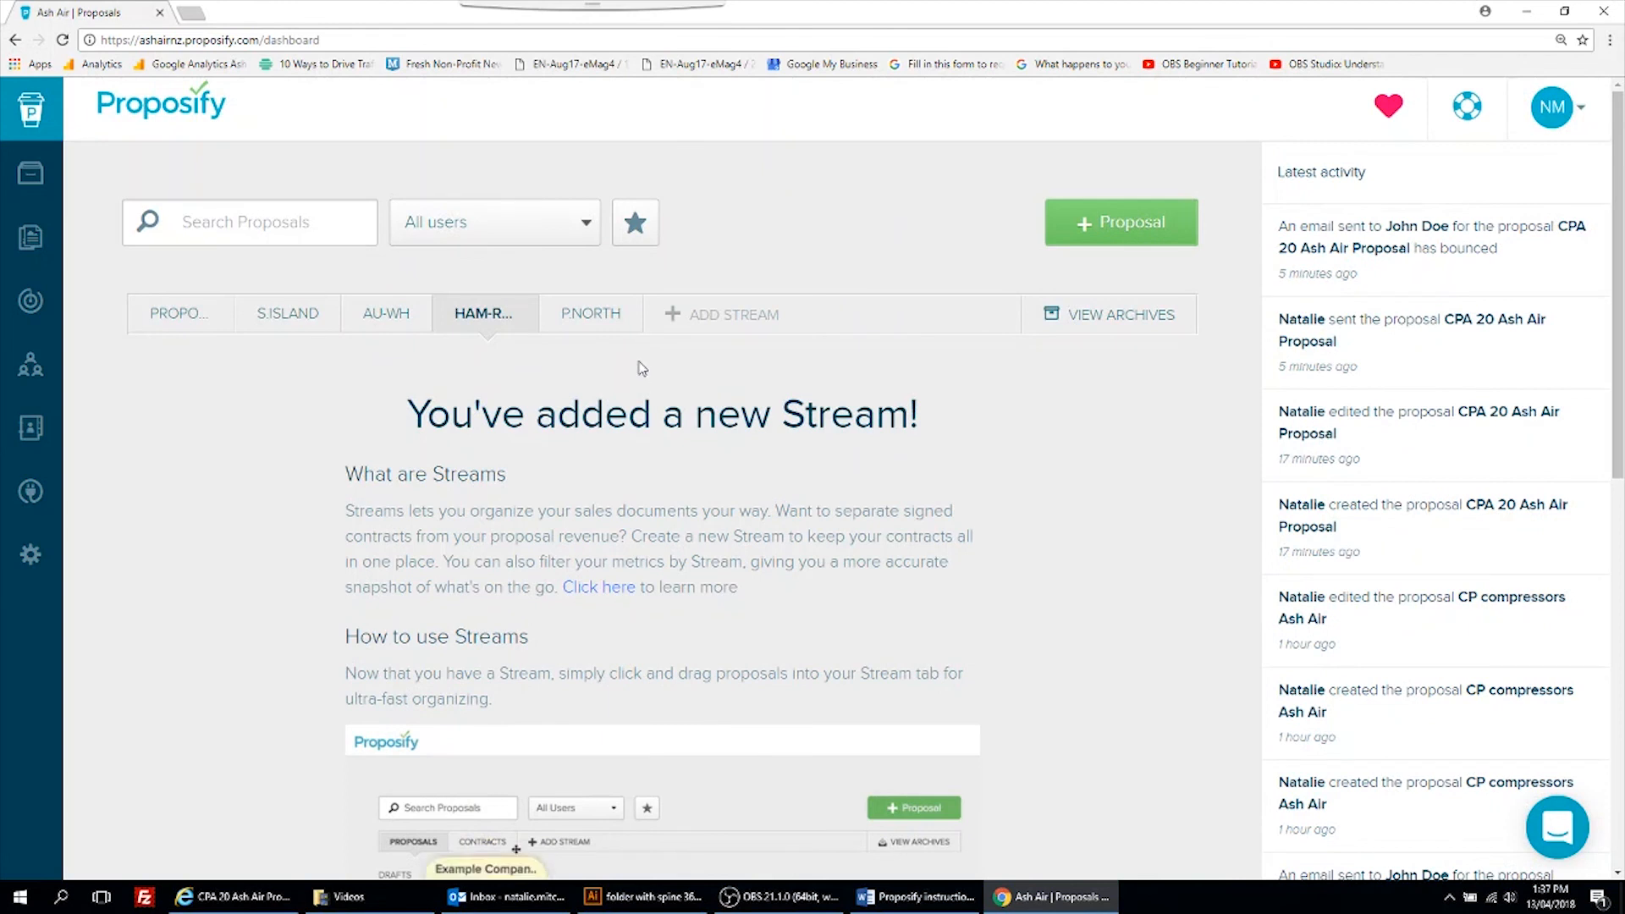
click(378, 318)
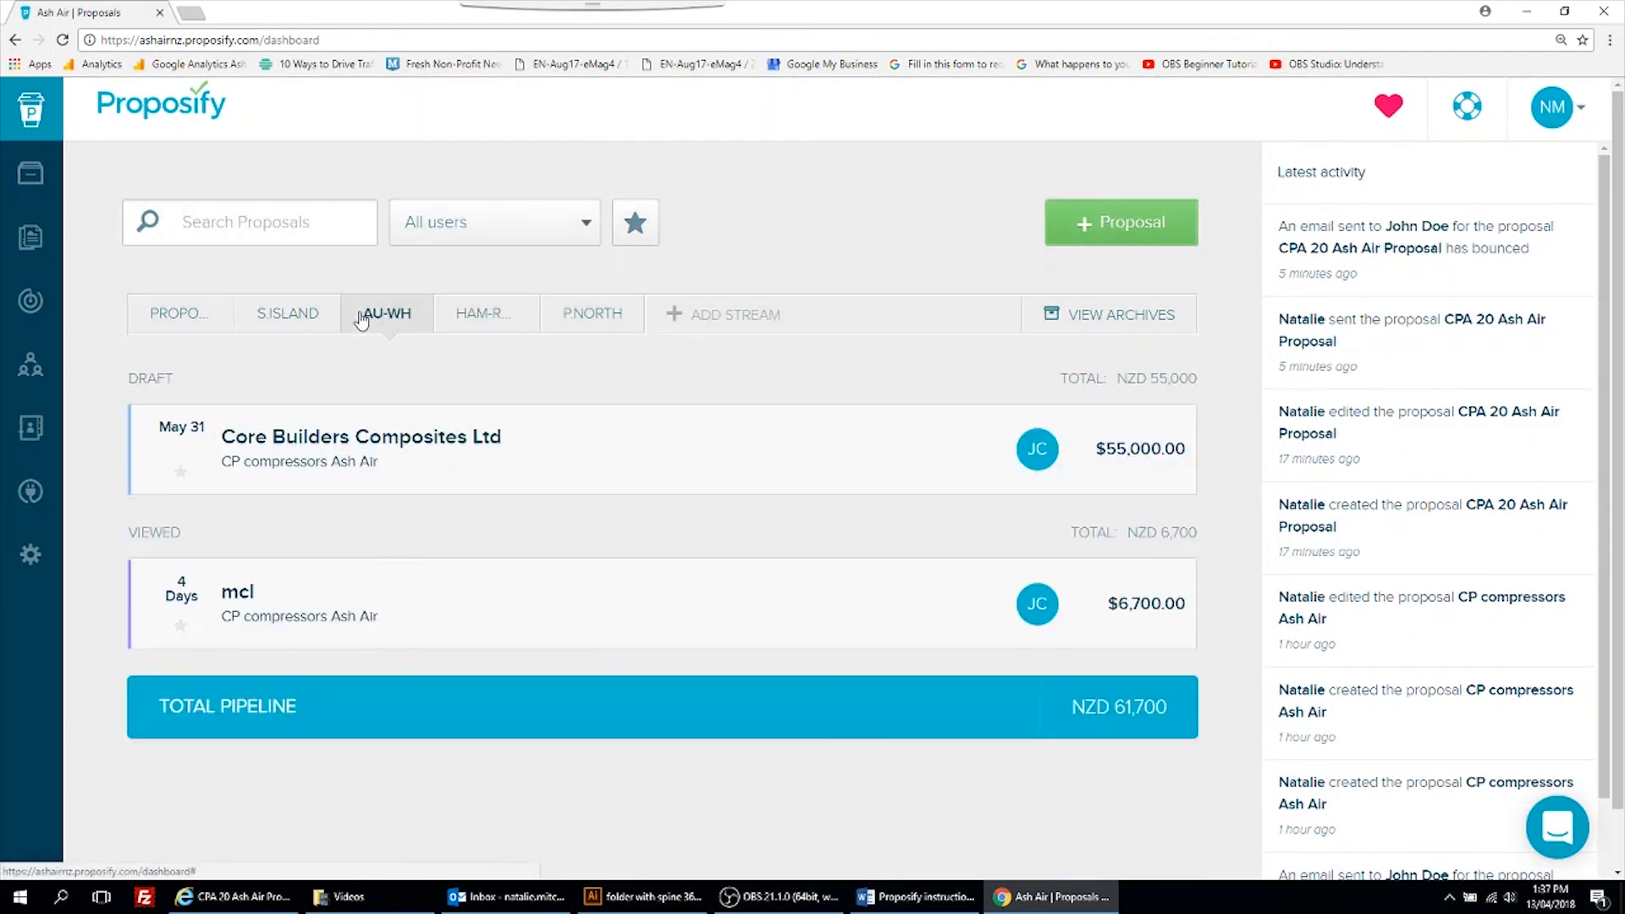
click(179, 327)
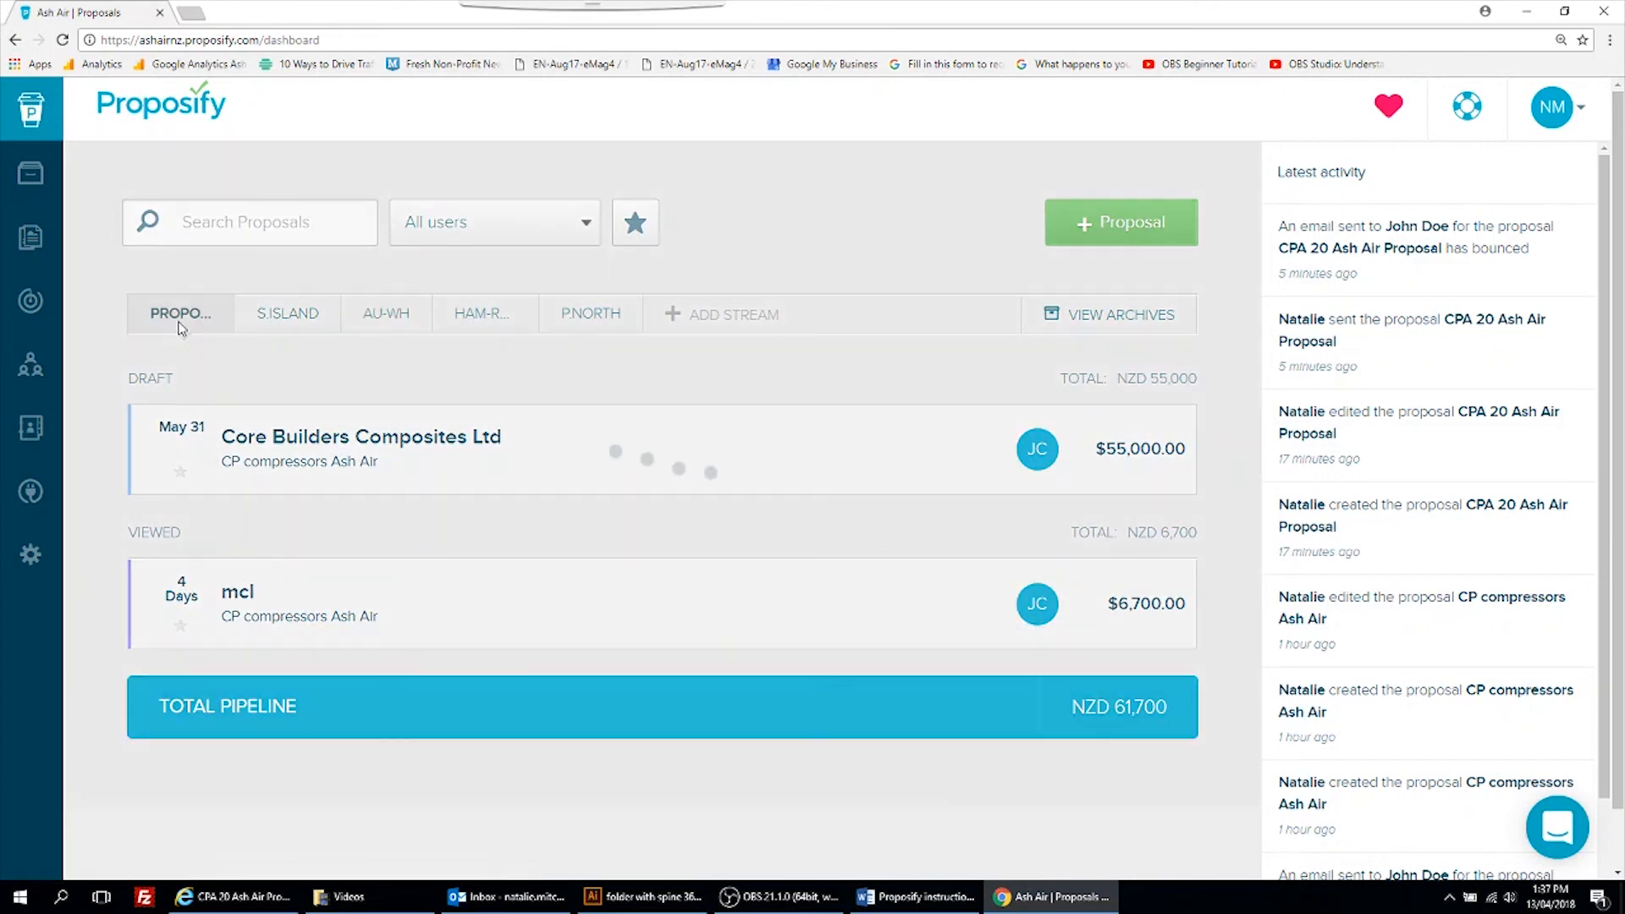
click(388, 329)
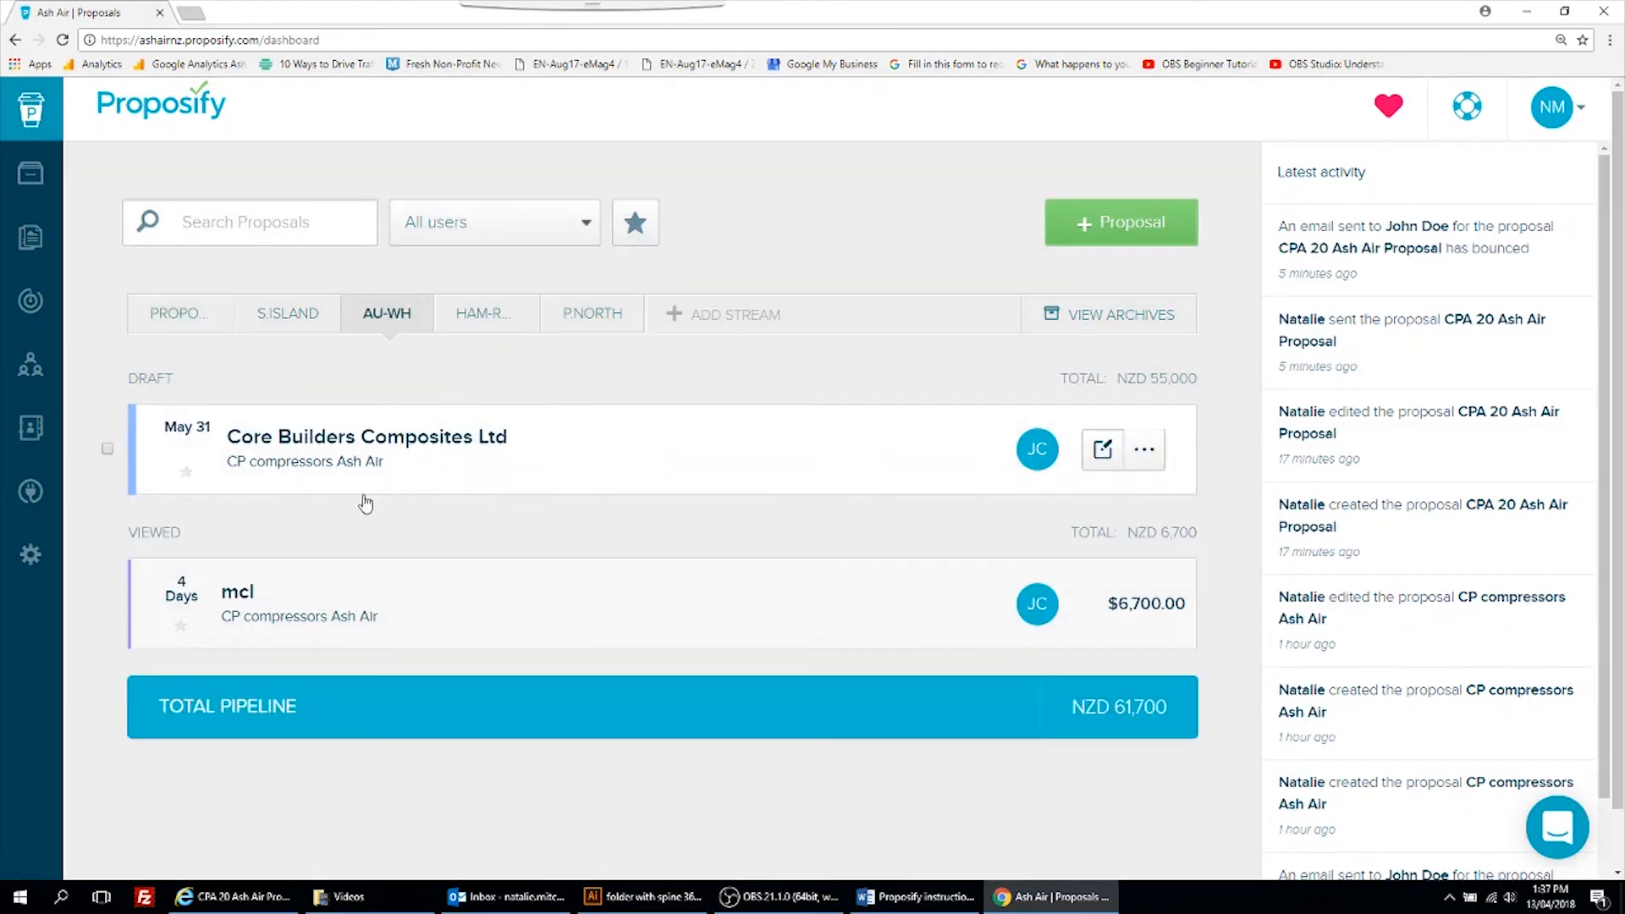
Step: Open the snapshot of the mcl proposal in the AU-WH stream and examine its section view times
scroll(343, 529, down, 2)
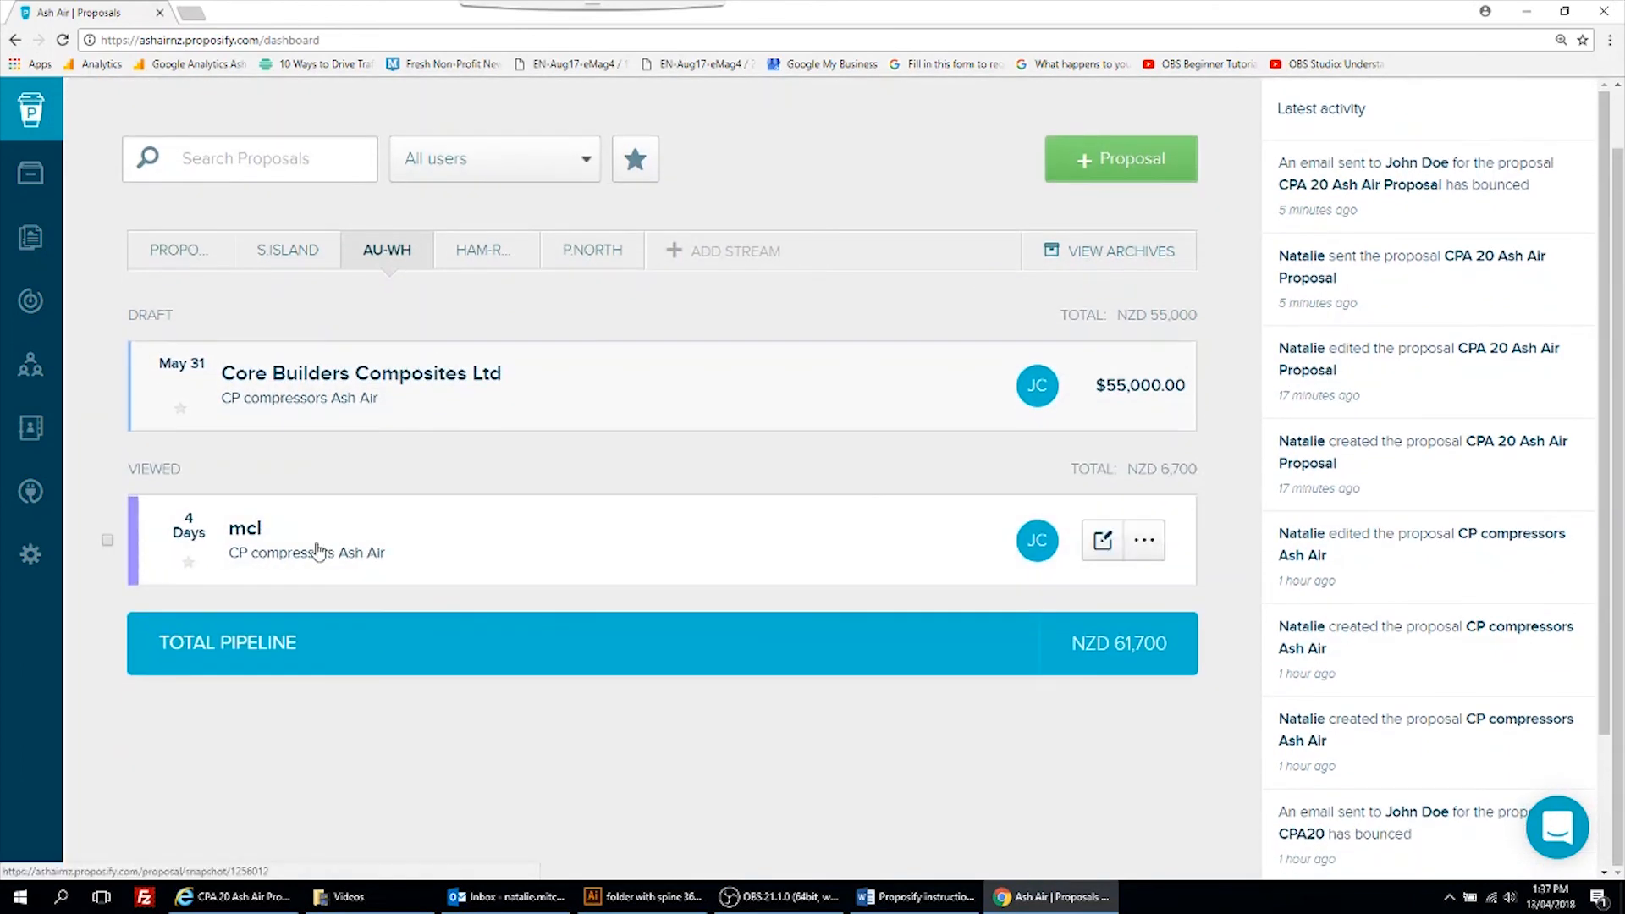
click(245, 530)
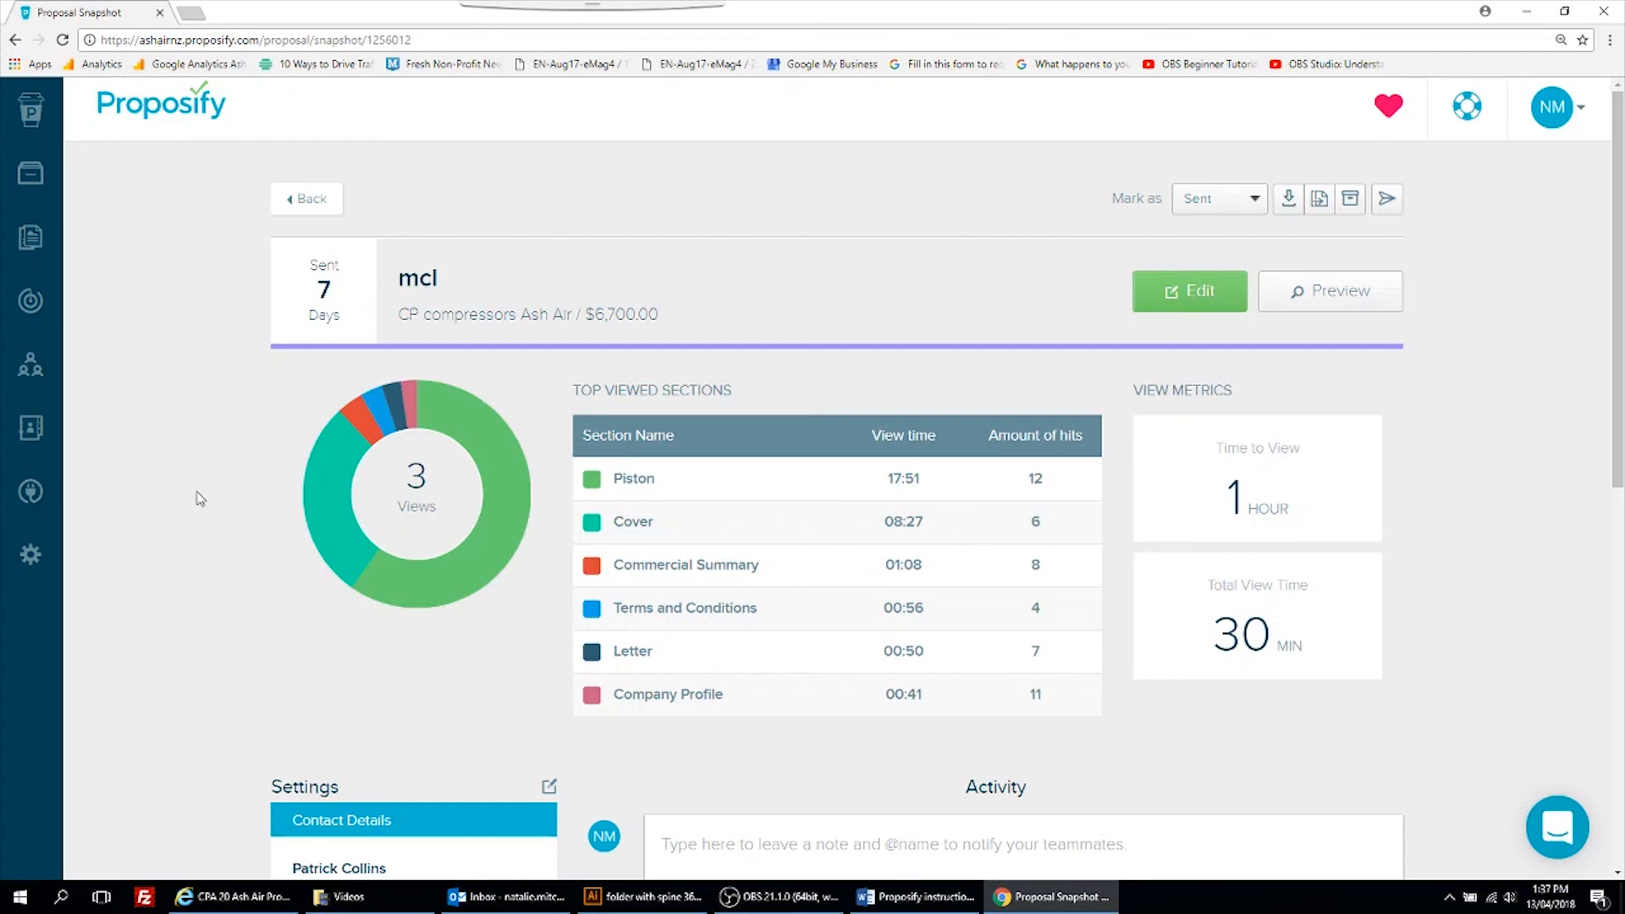
scroll(200, 499, down, 1)
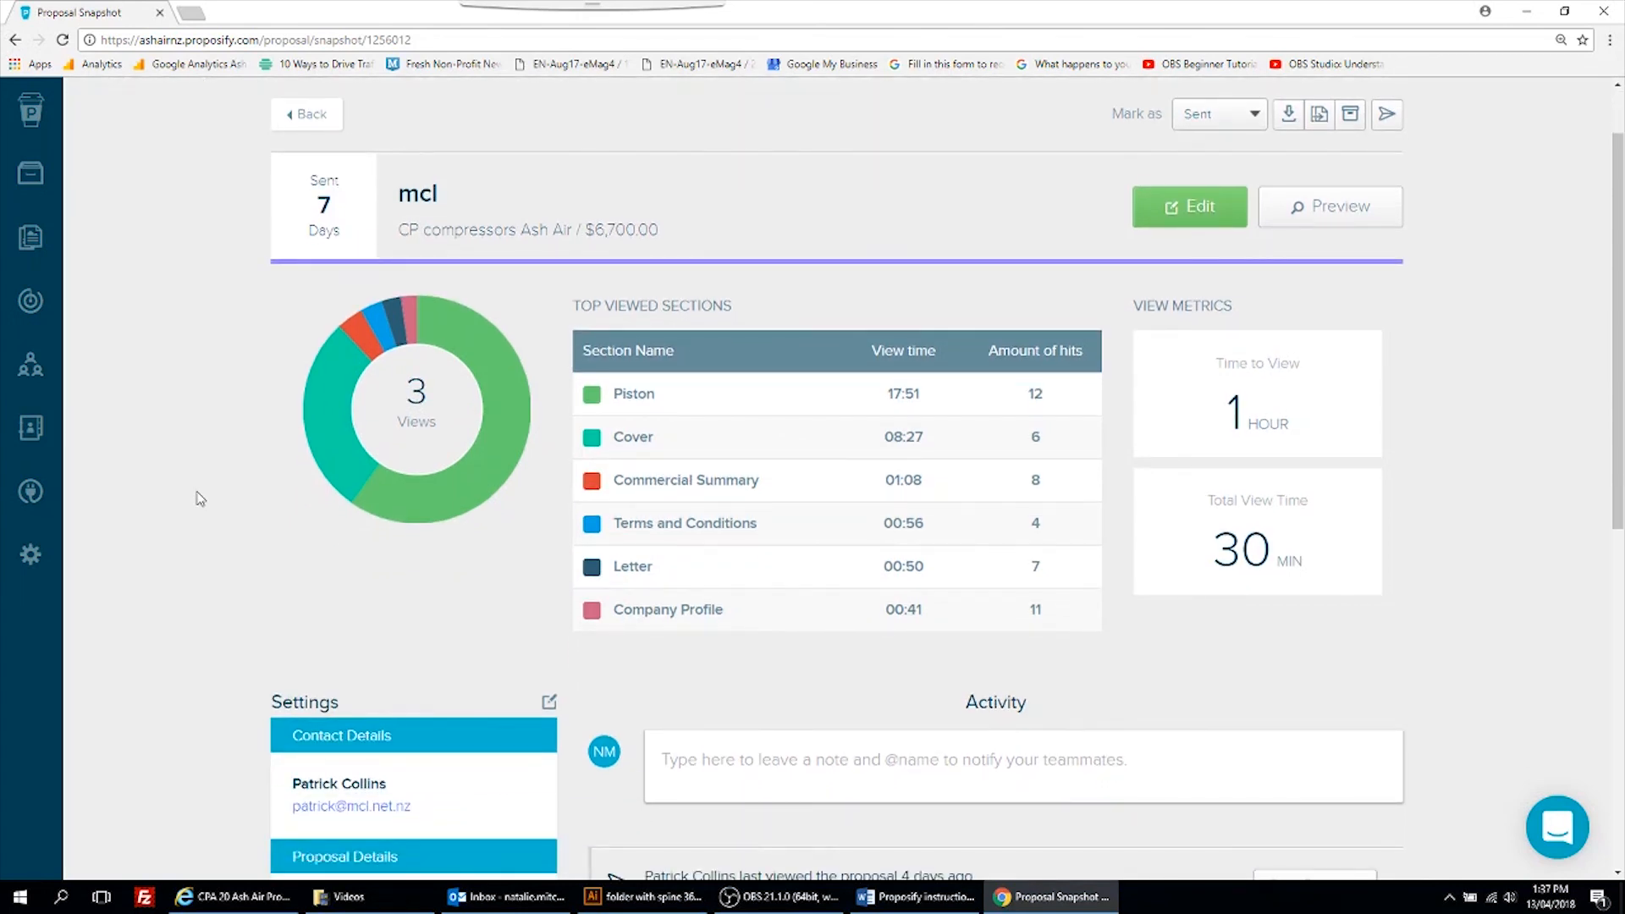
scroll(200, 499, down, 1)
scroll(200, 499, up, 1)
drag(885, 437, 924, 437)
Step: Review the mcl proposal's contact and proposal details and its full activity history
scroll(714, 609, down, 4)
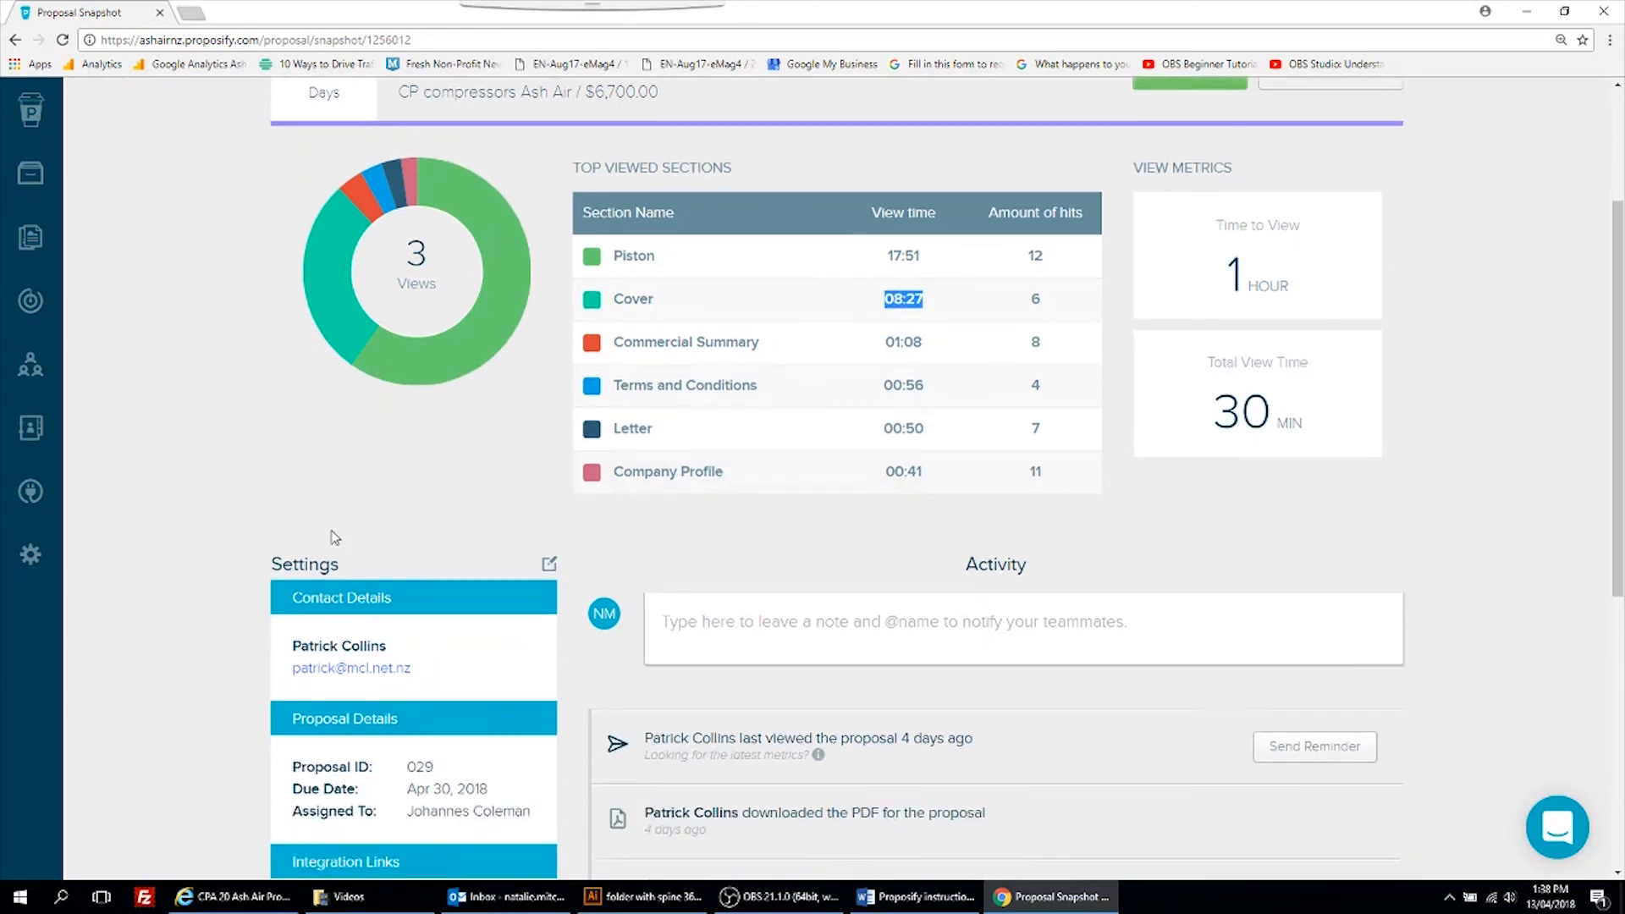
scroll(218, 617, down, 2)
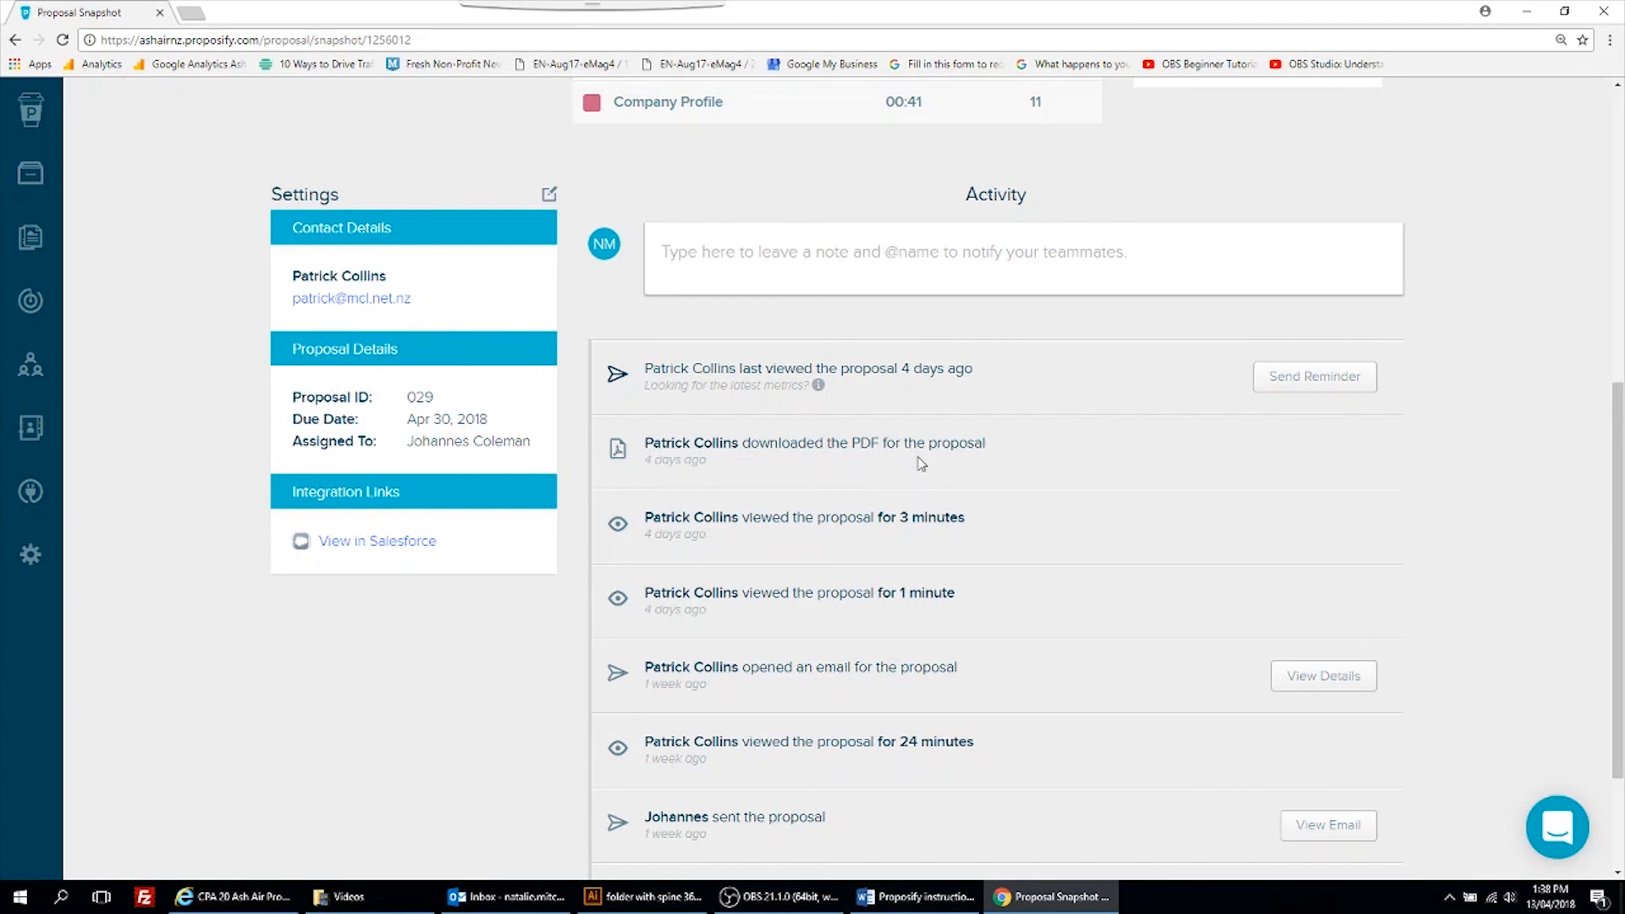
scroll(489, 638, down, 2)
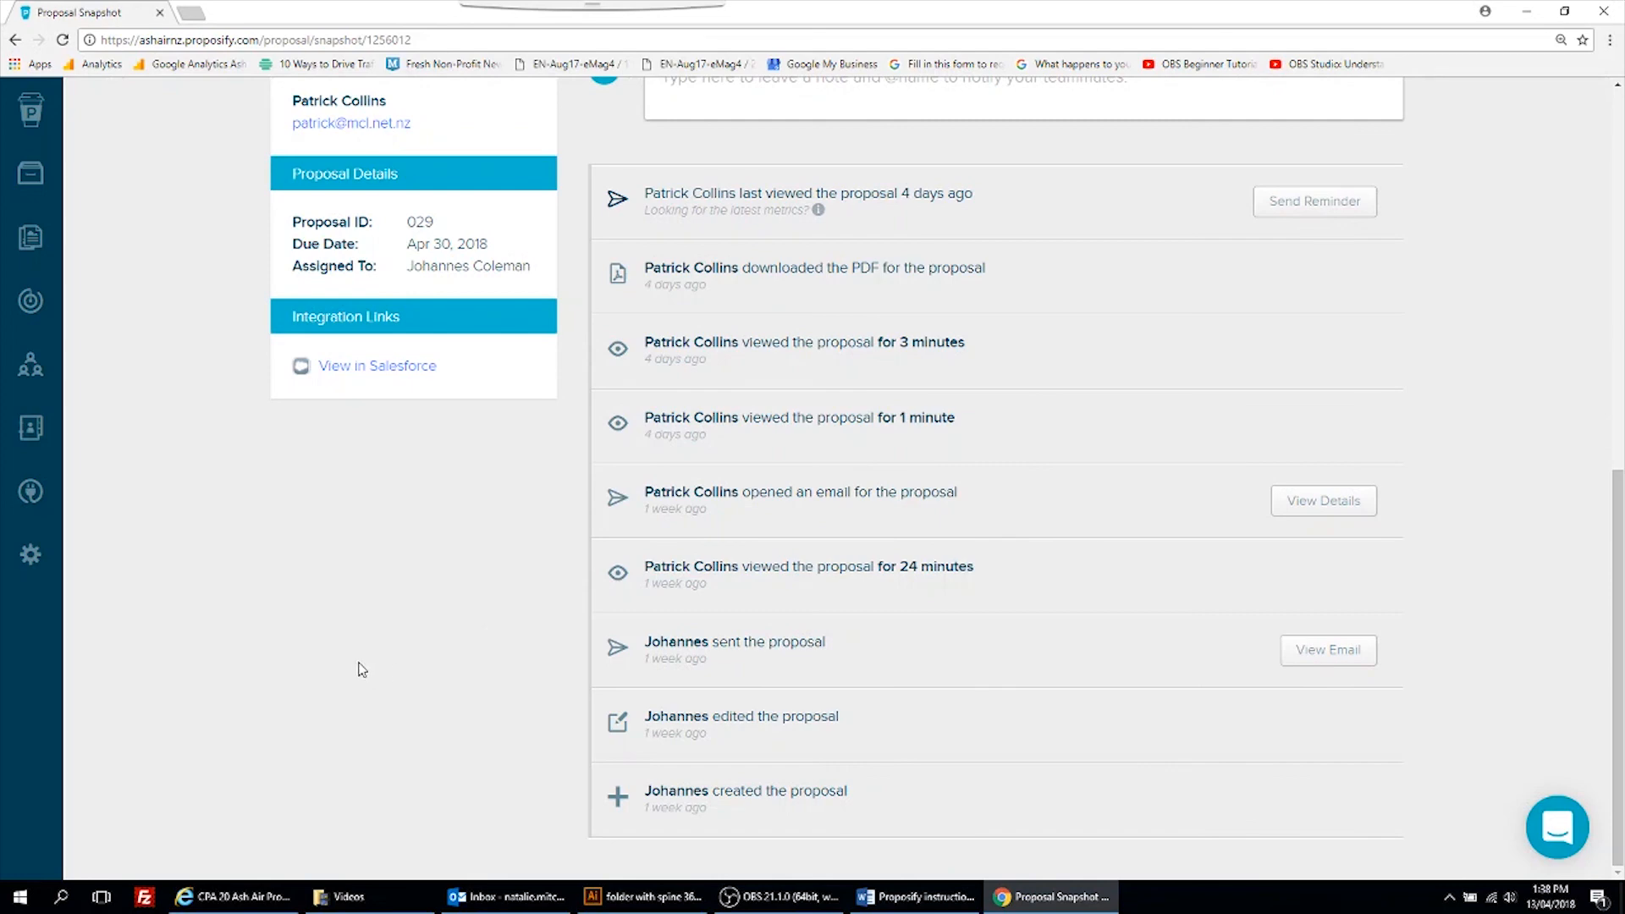
scroll(359, 669, up, 3)
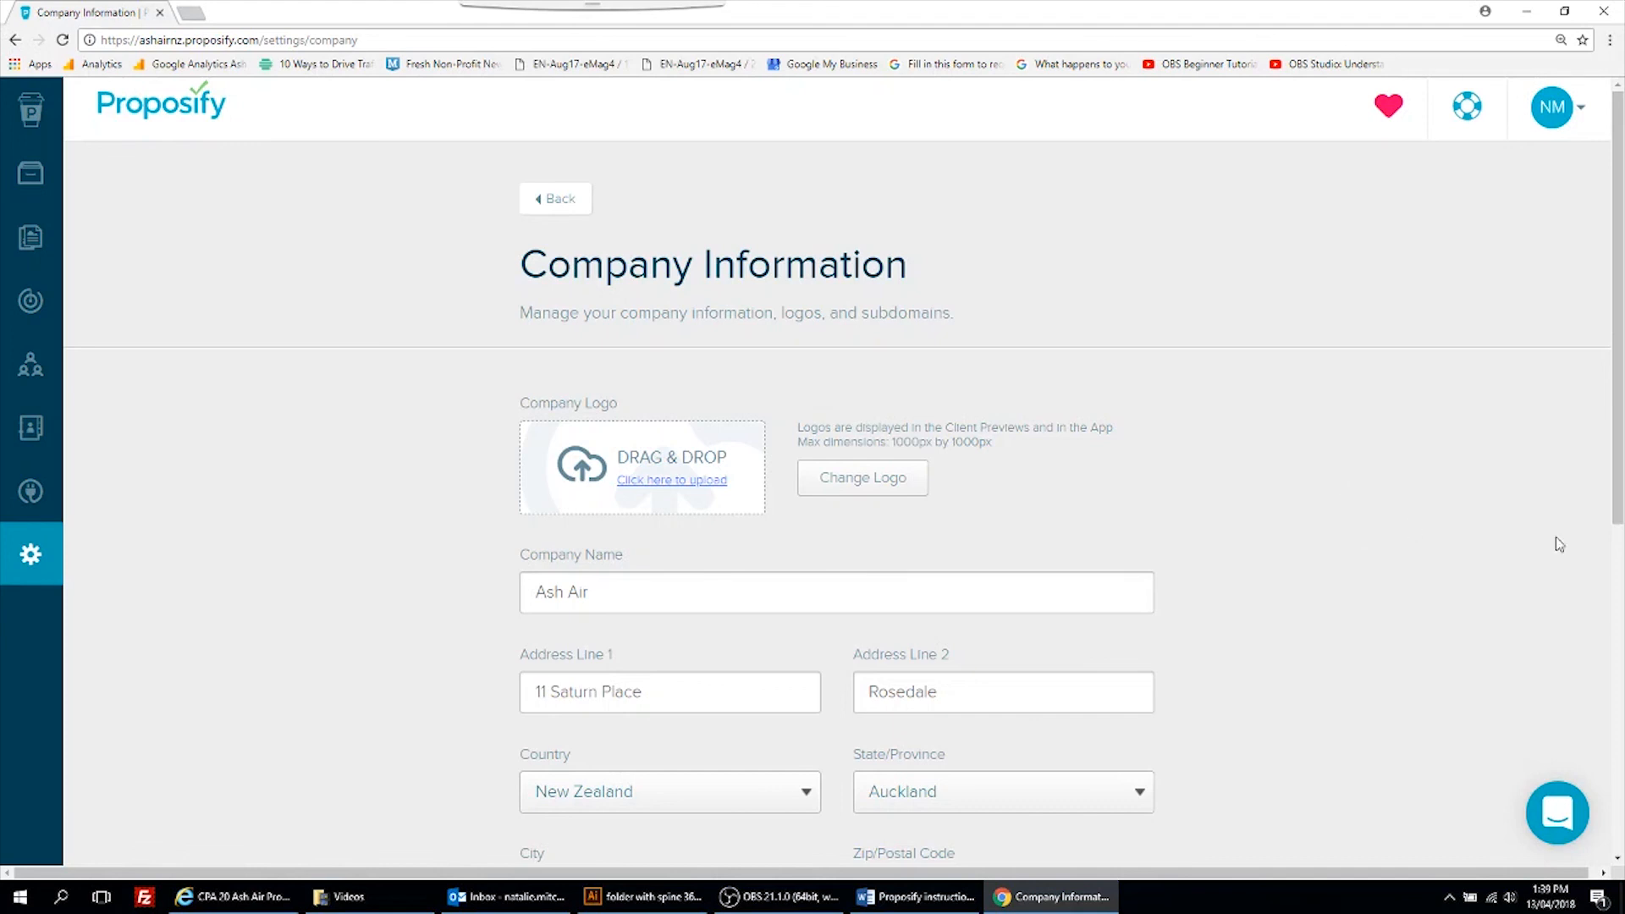
key(alt+Tab)
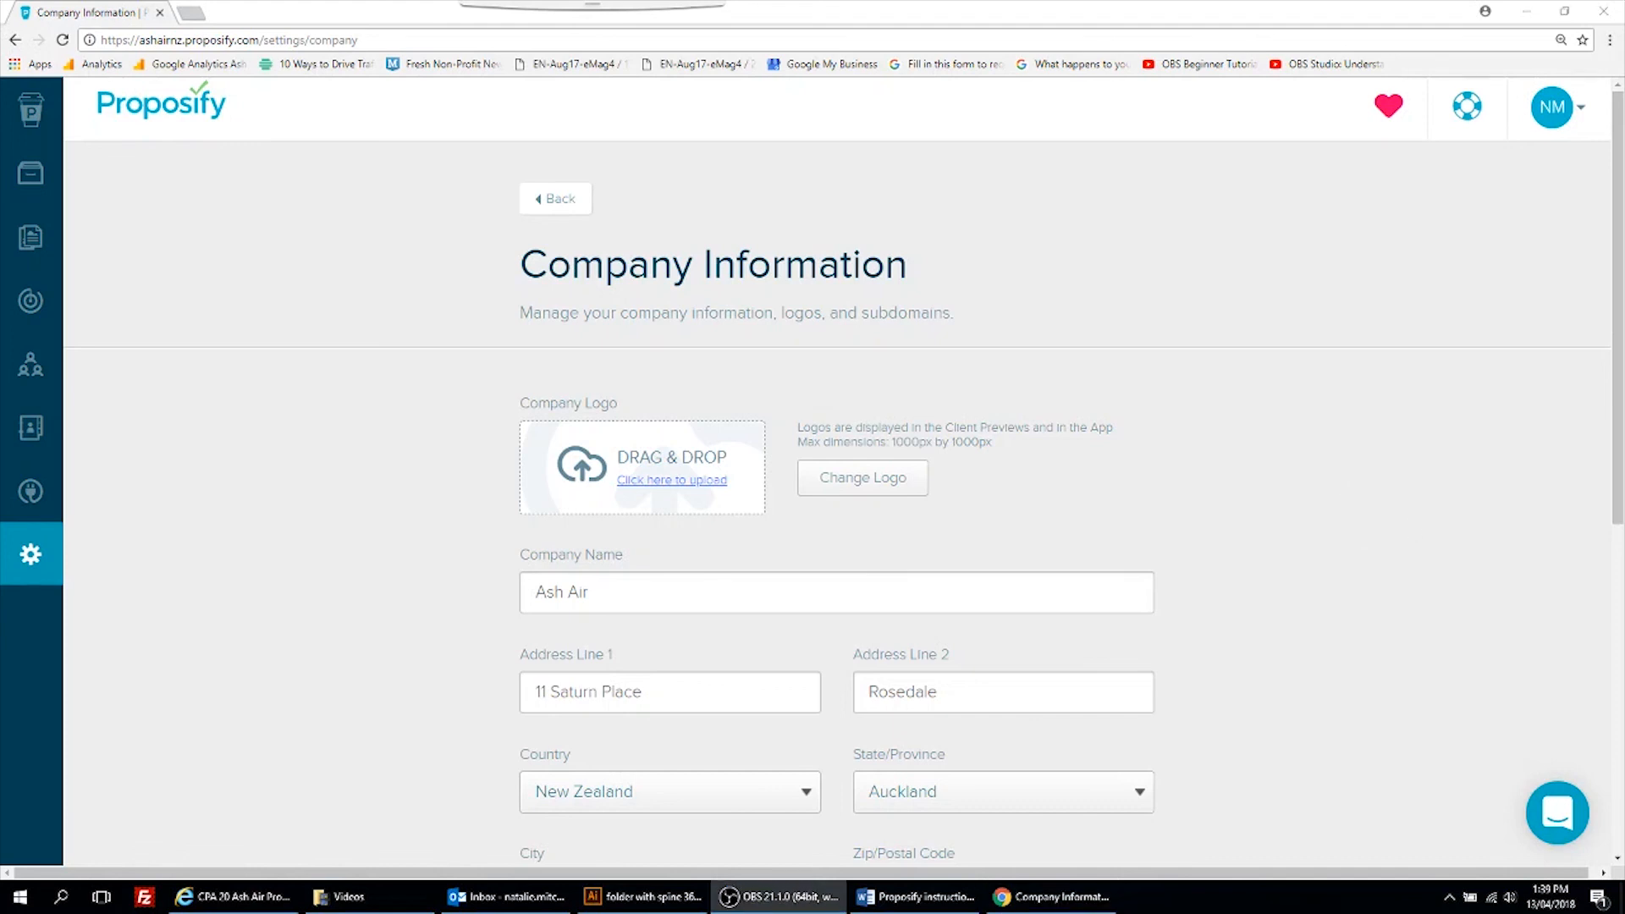